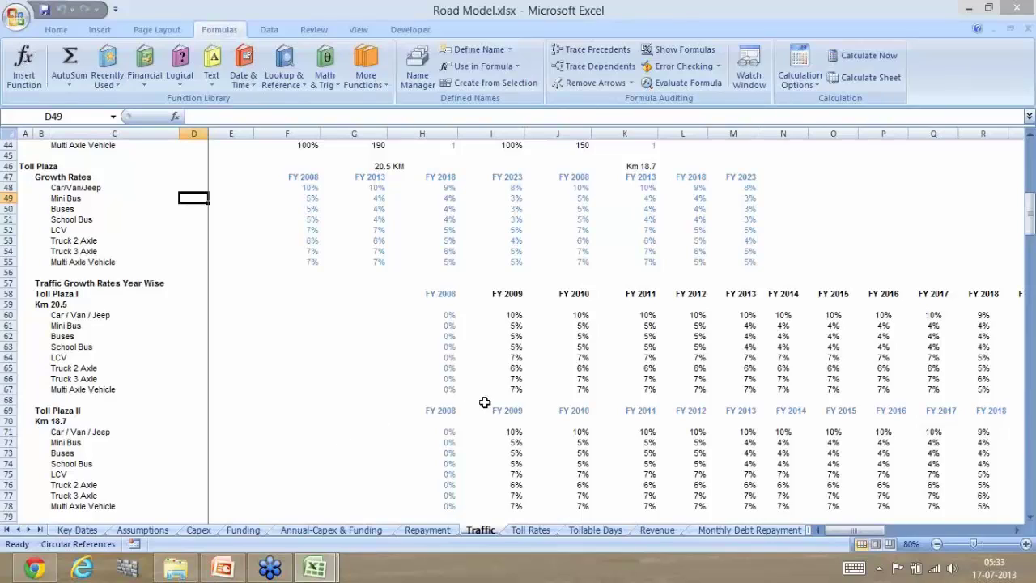
- Select the FY 2012 Buses growth rate under Toll Plaza II, cell L73, to view its formula
{"action": "left_click", "coordinate": [697, 453]}
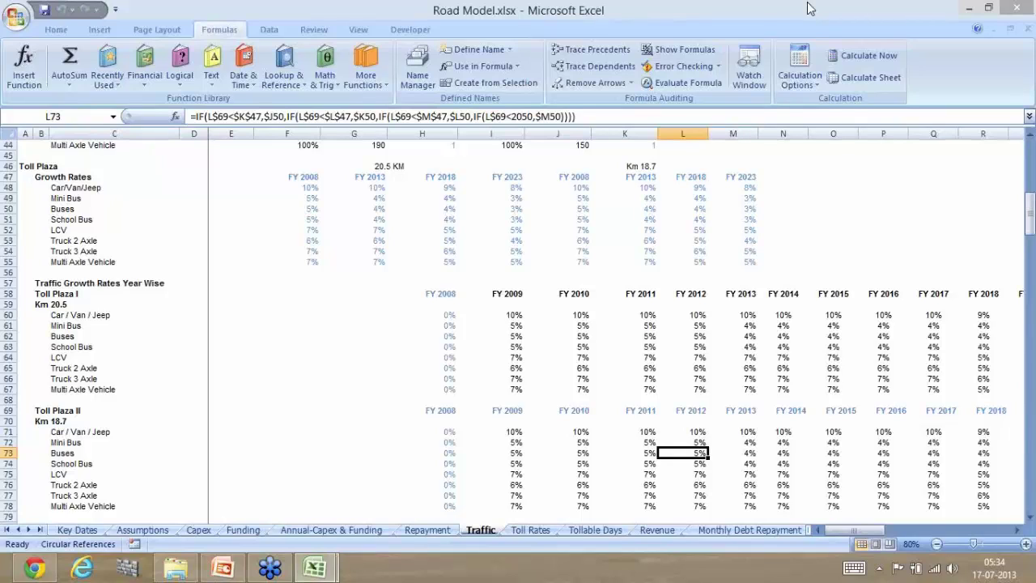
{"action": "key", "text": "alt"}
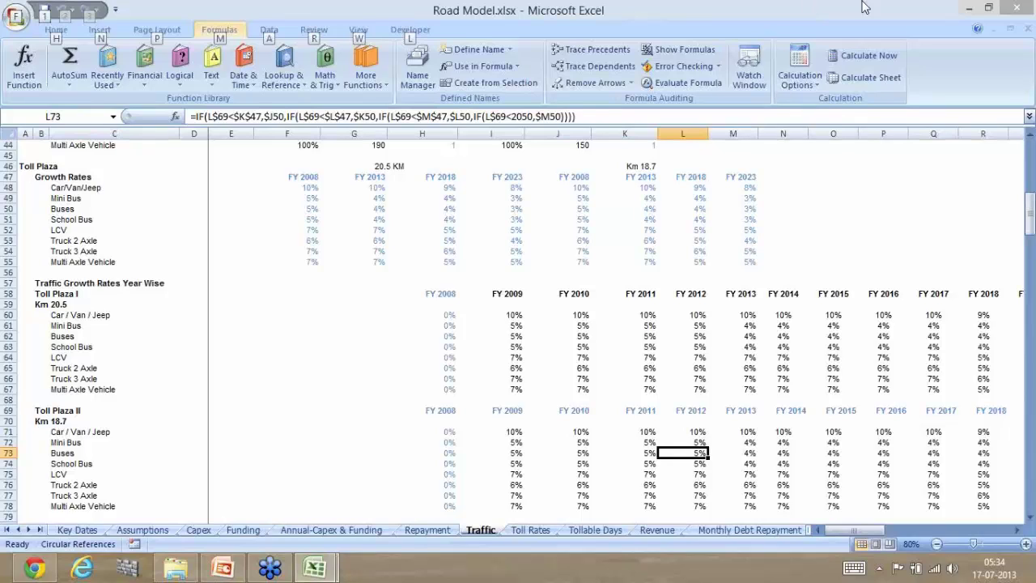
{"action": "left_click", "coordinate": [839, 183]}
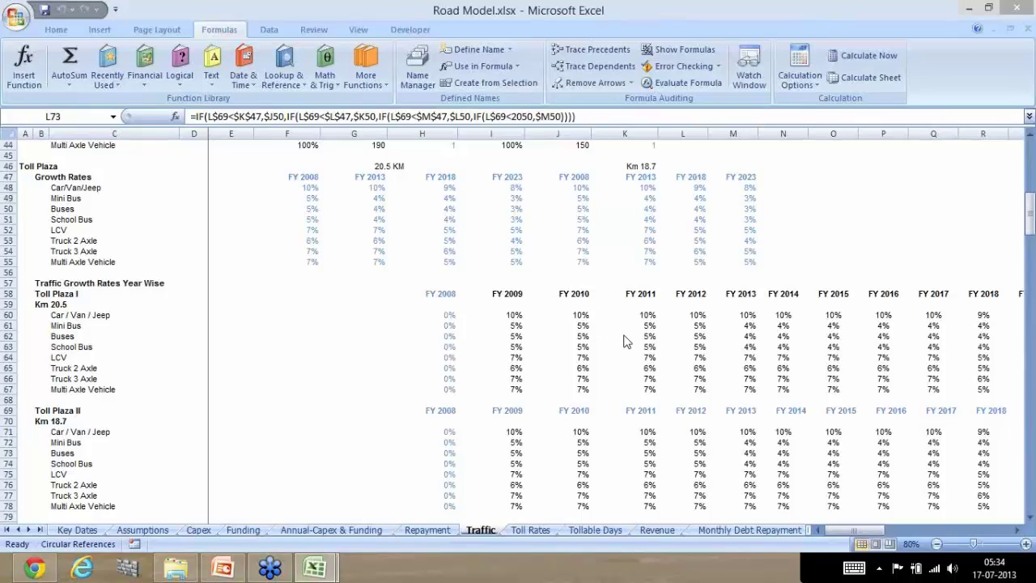
{"action": "left_click", "coordinate": [697, 452]}
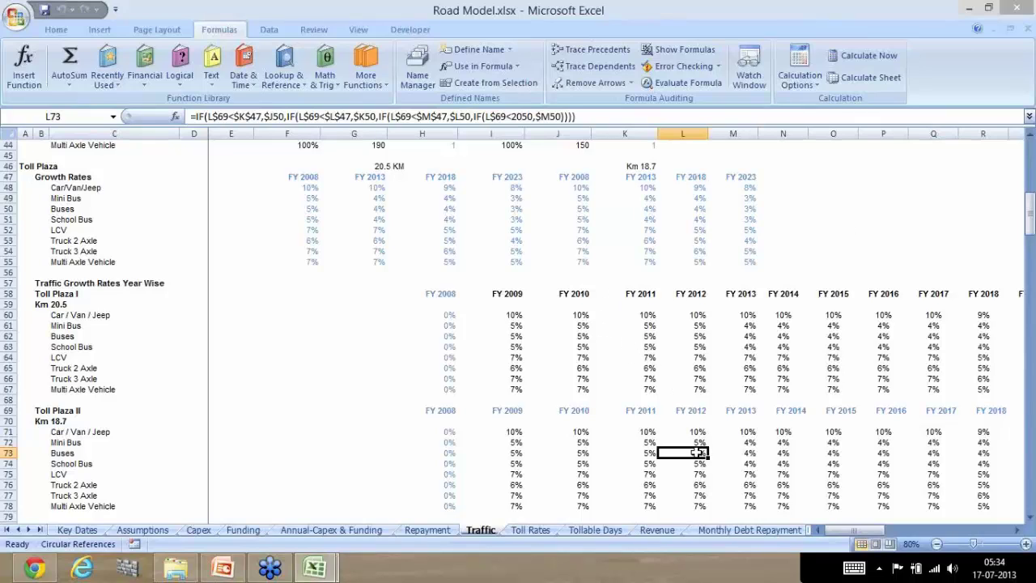
{"action": "key", "text": "alt"}
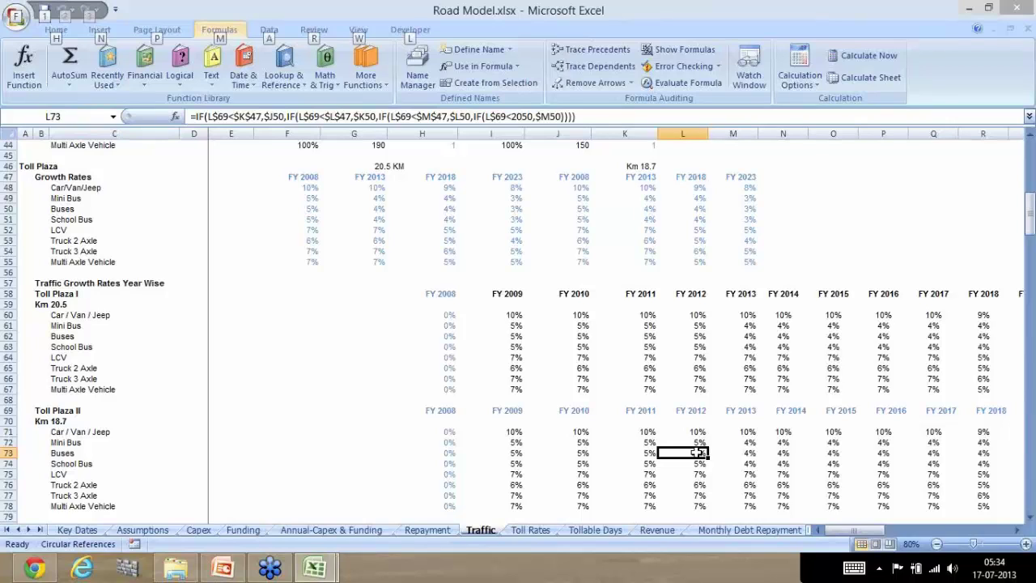
{"action": "key", "text": "h"}
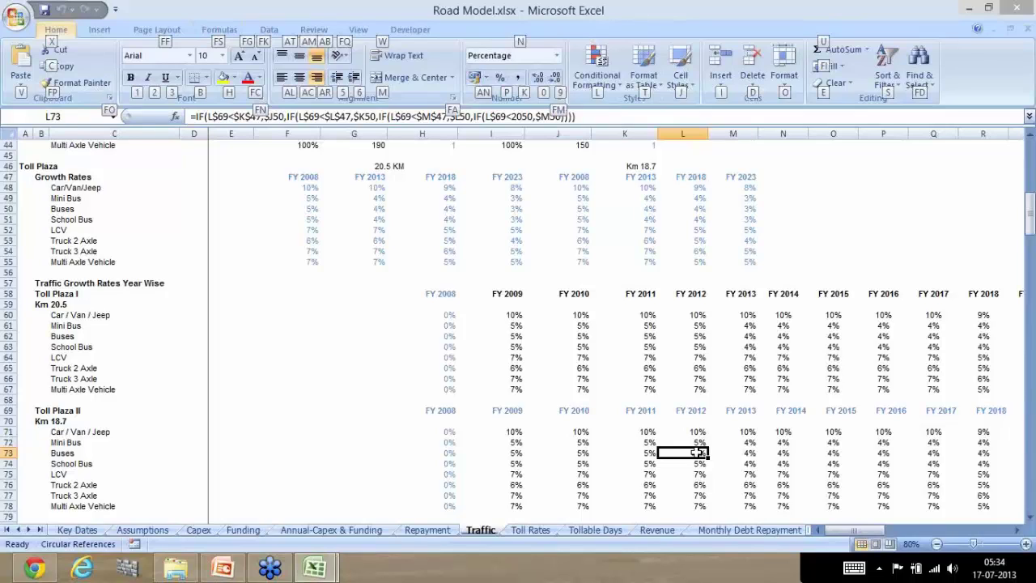
{"action": "key", "text": "Escape"}
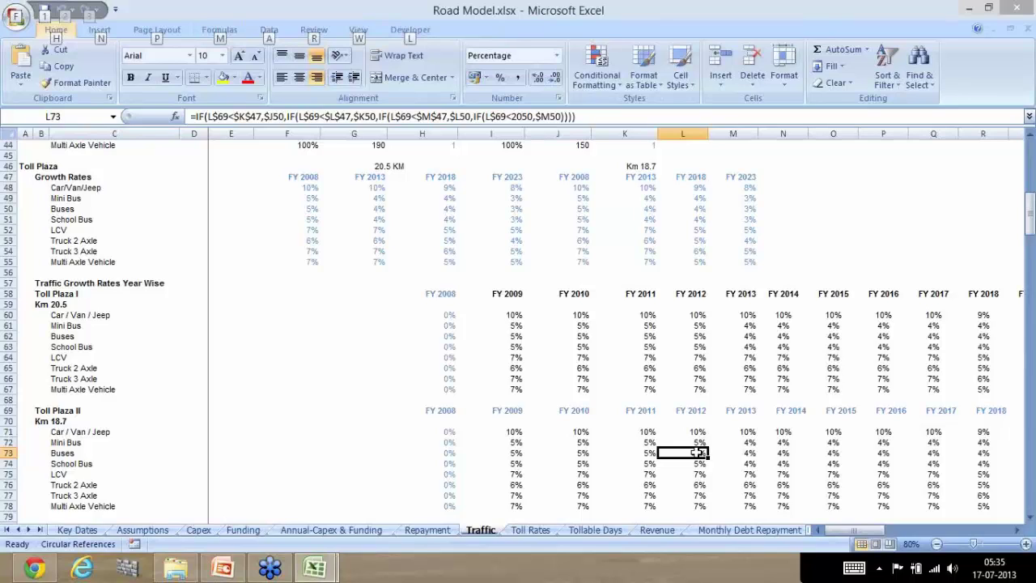
{"action": "key", "text": "m"}
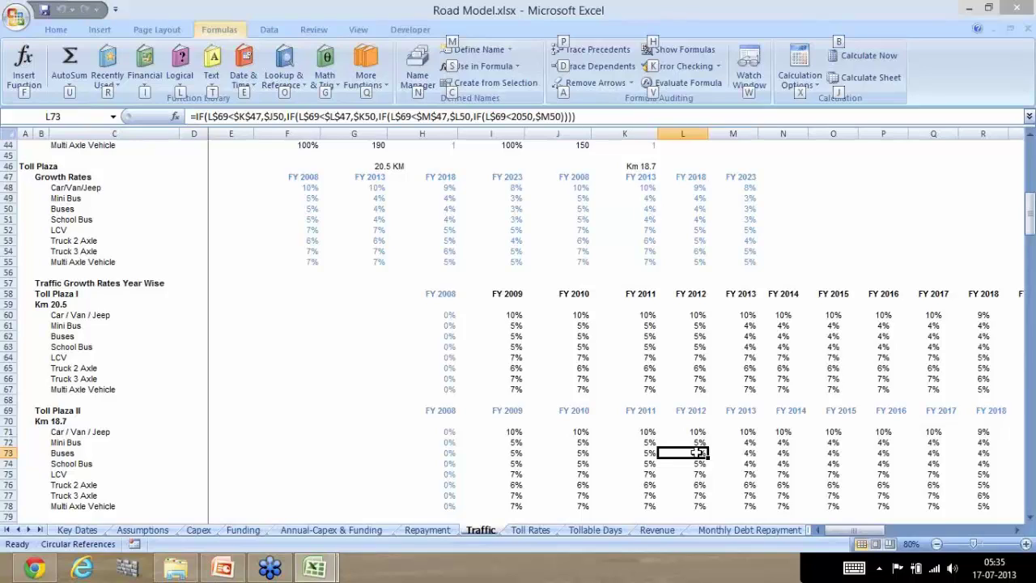
{"action": "key", "text": "Escape"}
{"action": "key", "text": "Escape"}
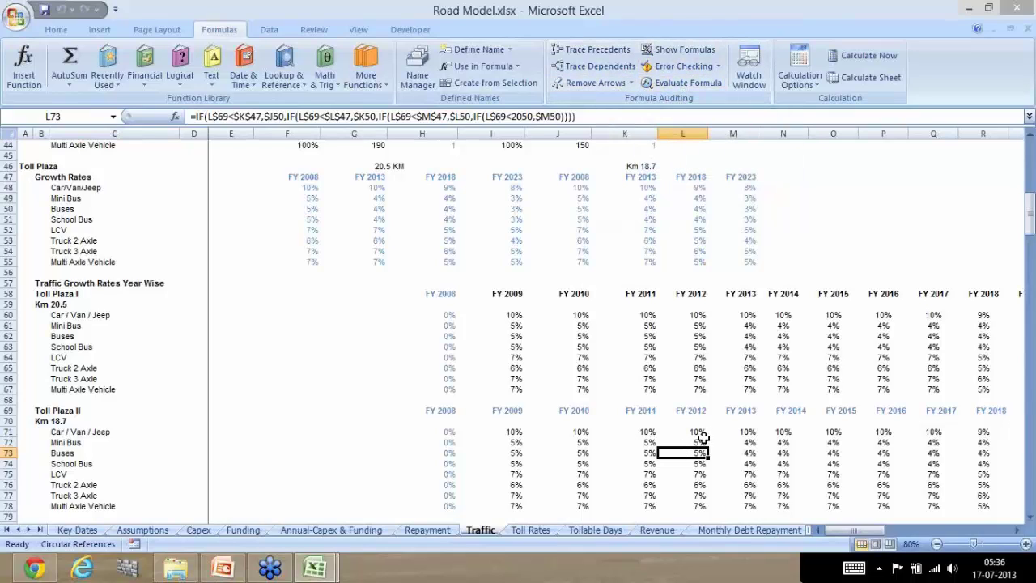
- Trace the precedents of the growth rate formula in L73 and clear the arrows
{"action": "key", "text": "alt"}
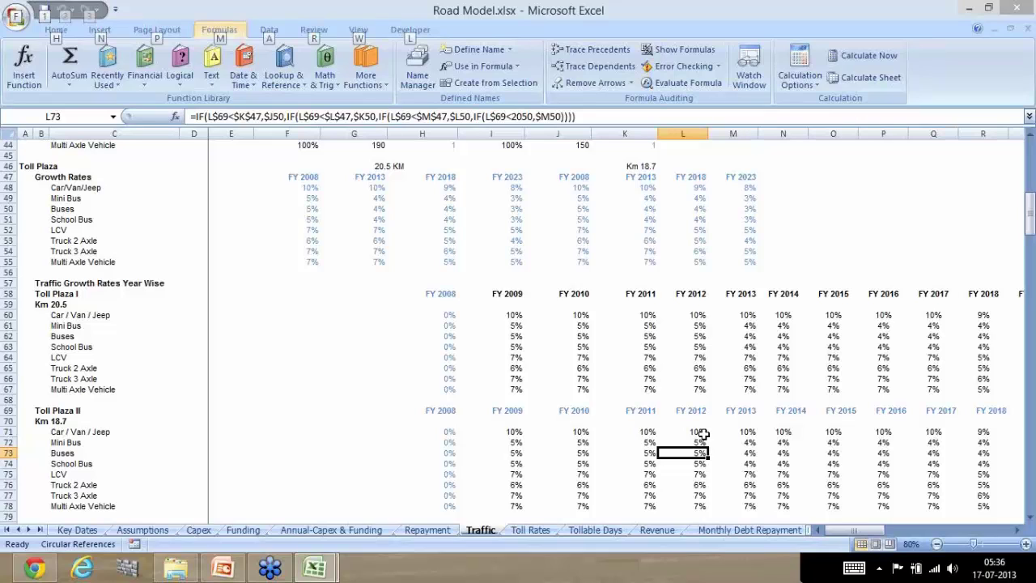
{"action": "key", "text": "alt"}
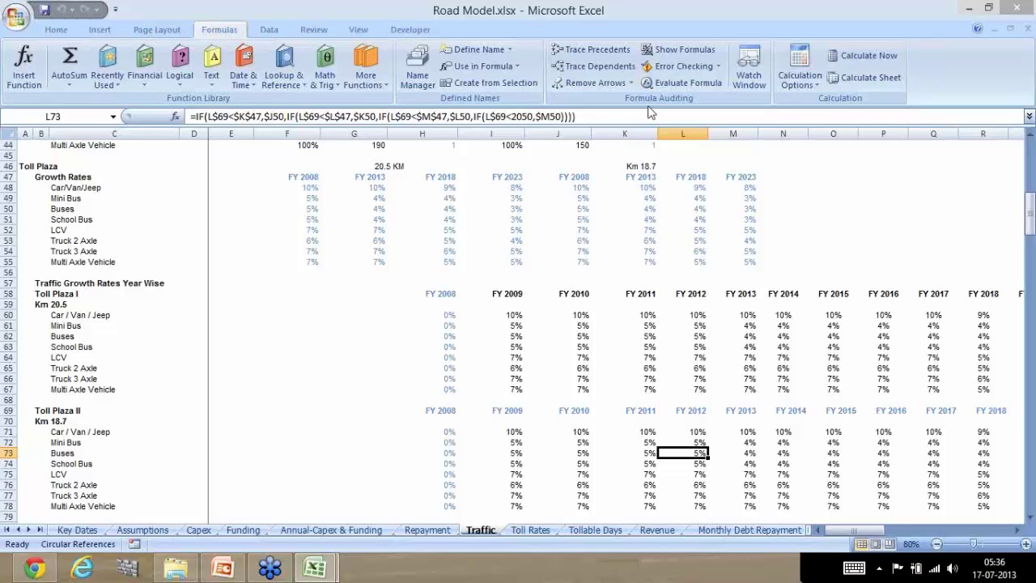
{"action": "left_click", "coordinate": [599, 54]}
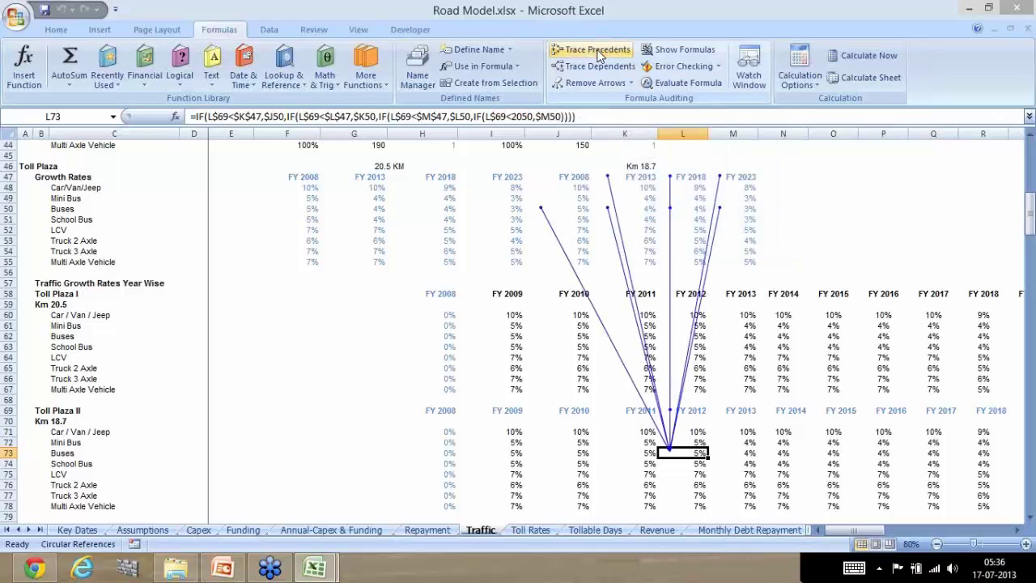
{"action": "left_click", "coordinate": [608, 83]}
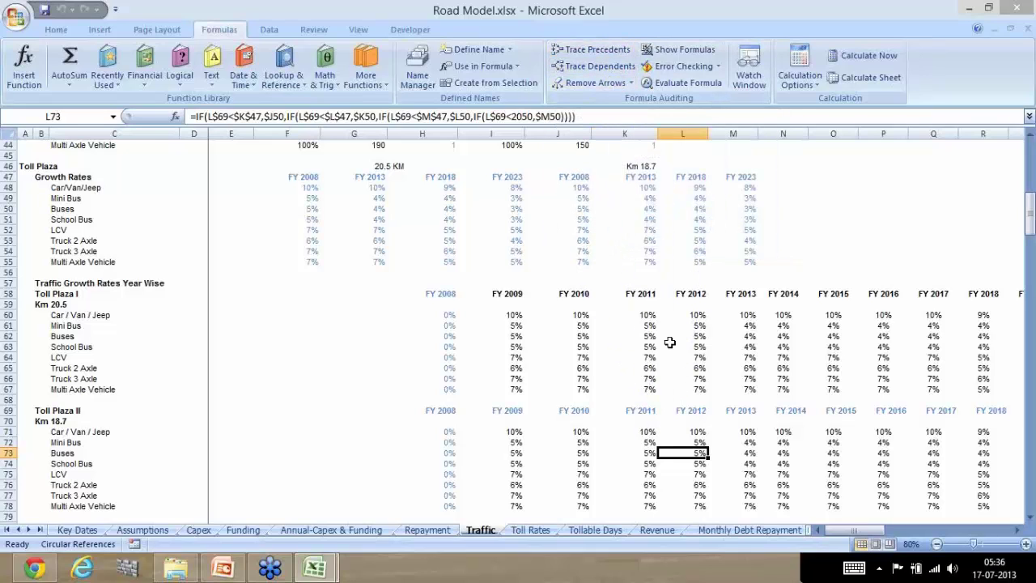
- Display the precedent arrows for cell L73 again
{"action": "key", "text": "alt"}
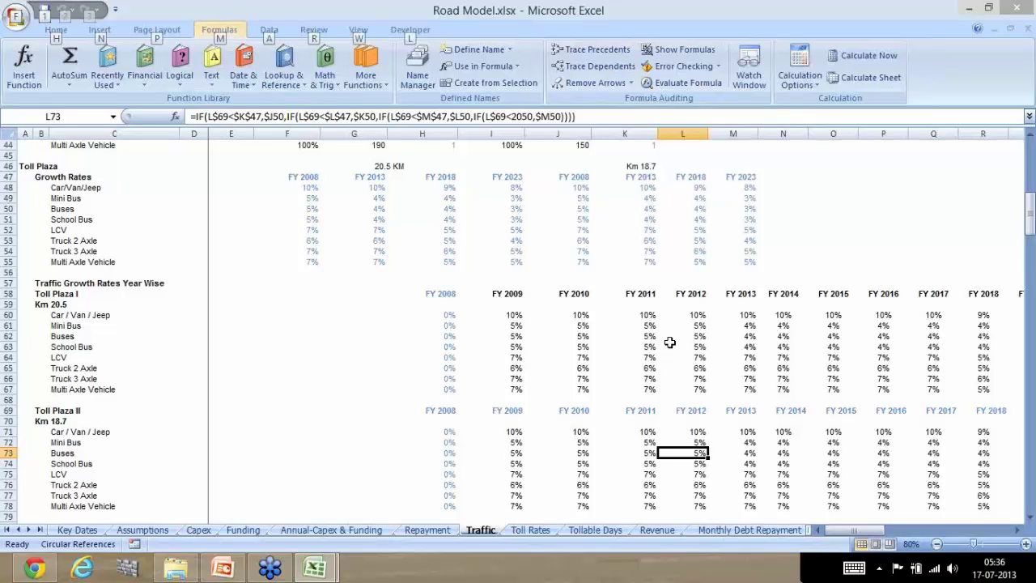
{"action": "key", "text": "m"}
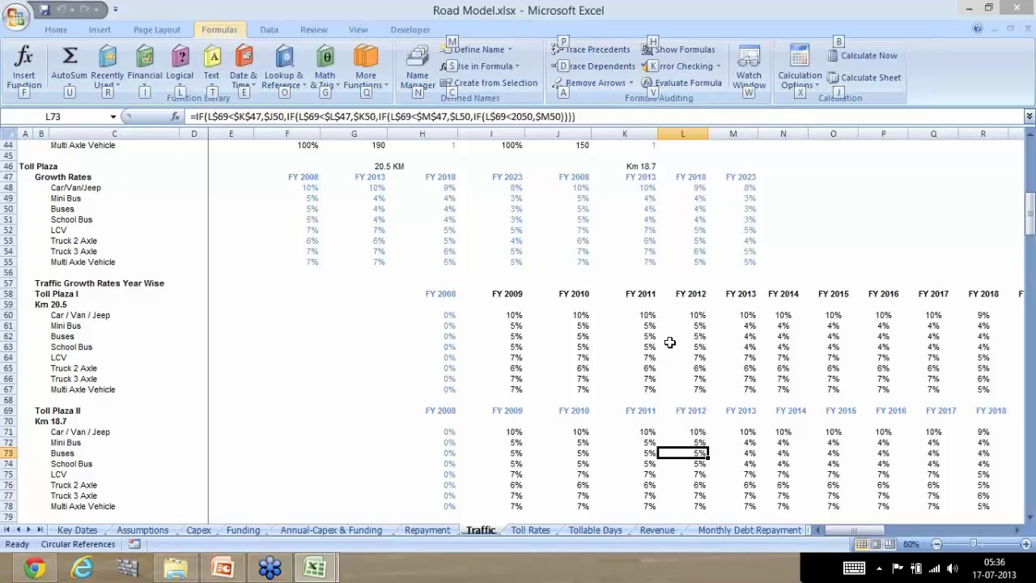
{"action": "key", "text": "p"}
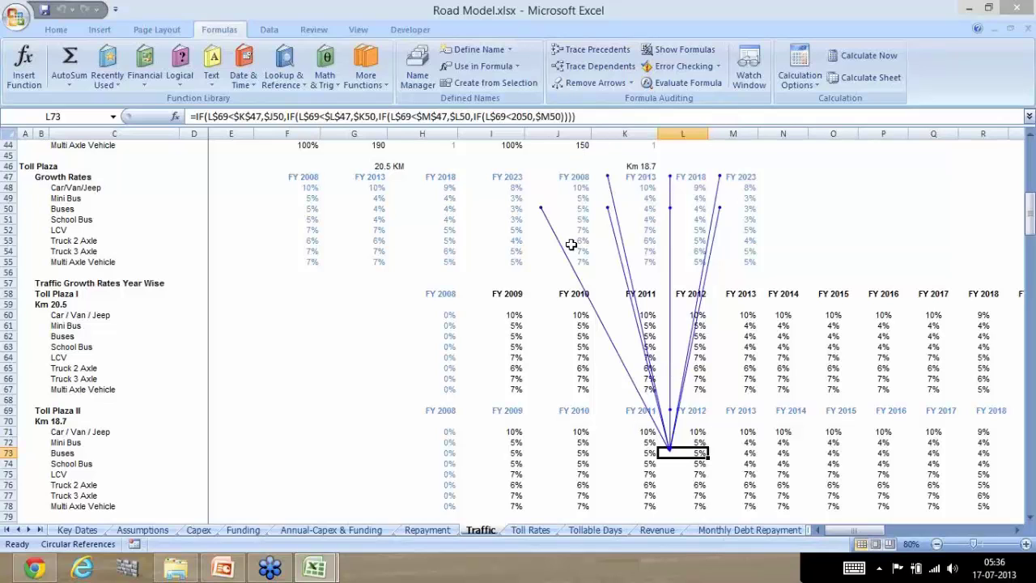
- Follow the precedent arrows between L73 and its source cells J50 and K50, return to L73 and remove the arrows
{"action": "double_click", "coordinate": [611, 342]}
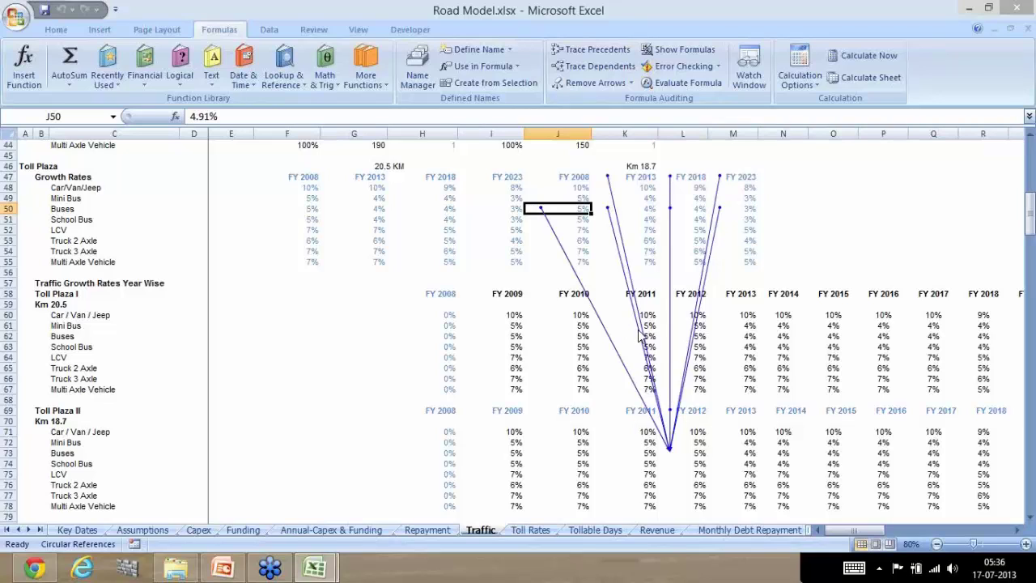
{"action": "double_click", "coordinate": [642, 337]}
{"action": "double_click", "coordinate": [642, 338]}
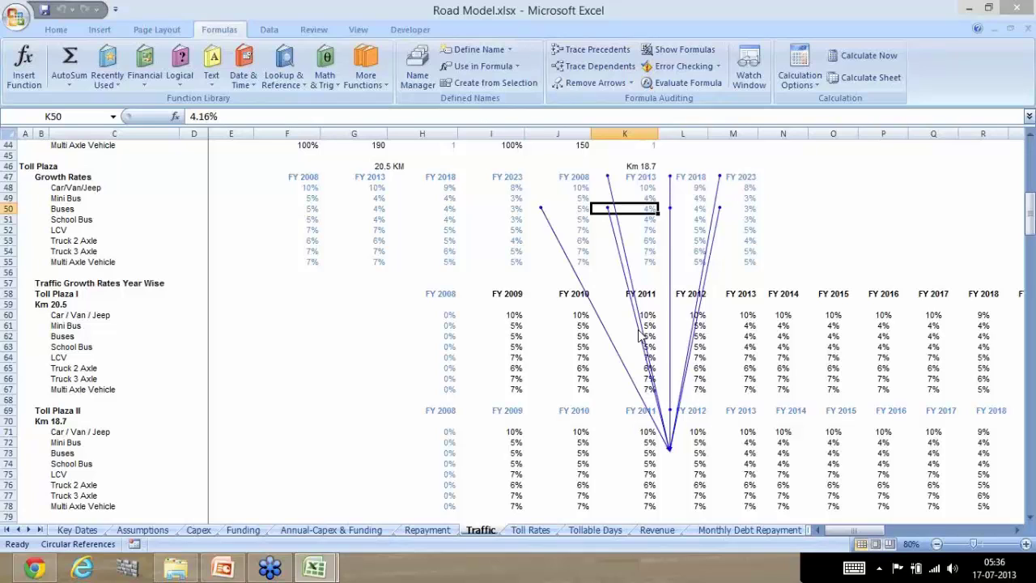
{"action": "left_click", "coordinate": [703, 454]}
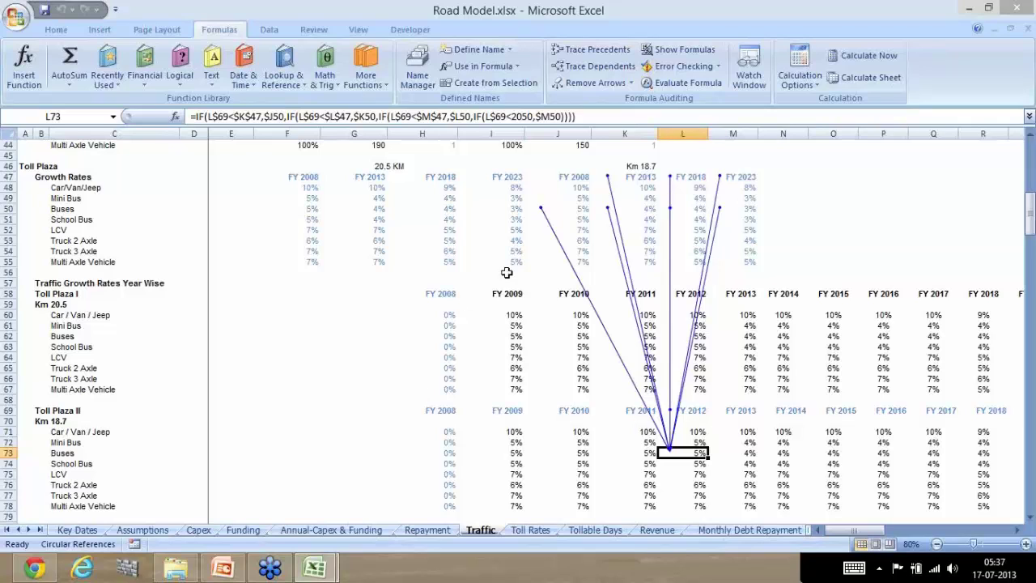
{"action": "left_click", "coordinate": [593, 85]}
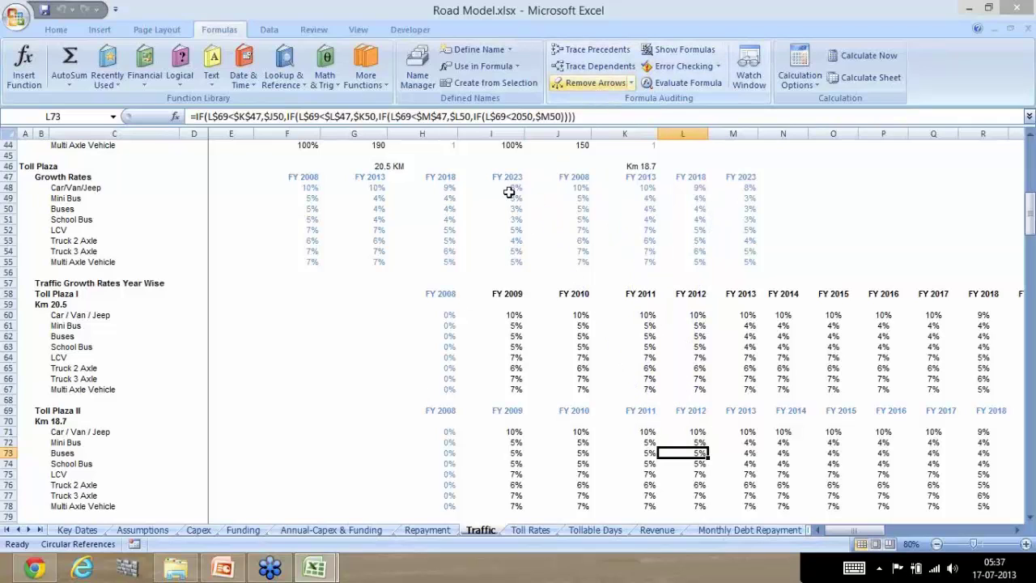
- Link cell G64 in the Toll Plaza I LCV row to cell N20 of the Toll Rates sheet
{"action": "left_click", "coordinate": [343, 362]}
{"action": "type", "text": "="}
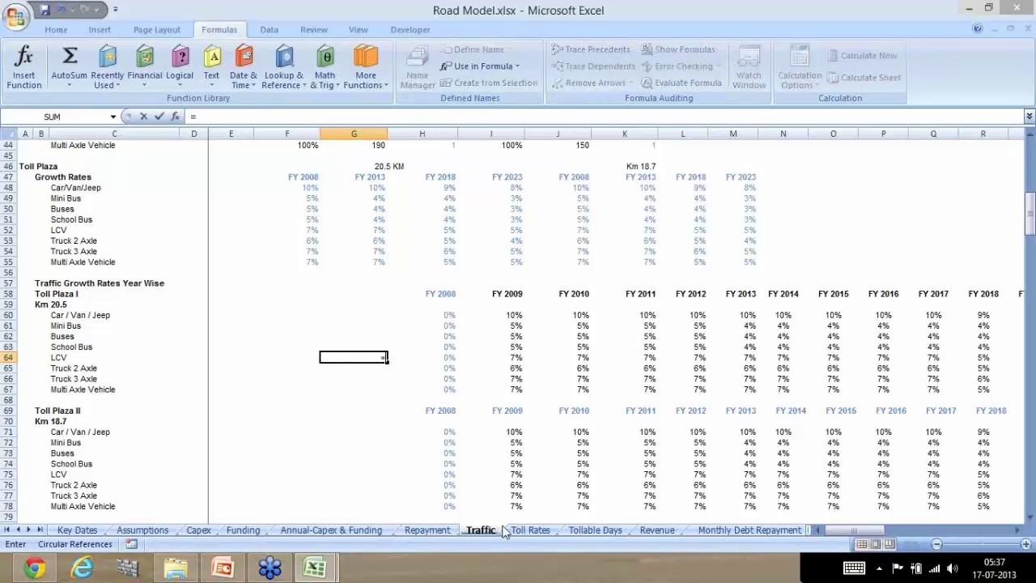
{"action": "left_click", "coordinate": [540, 530]}
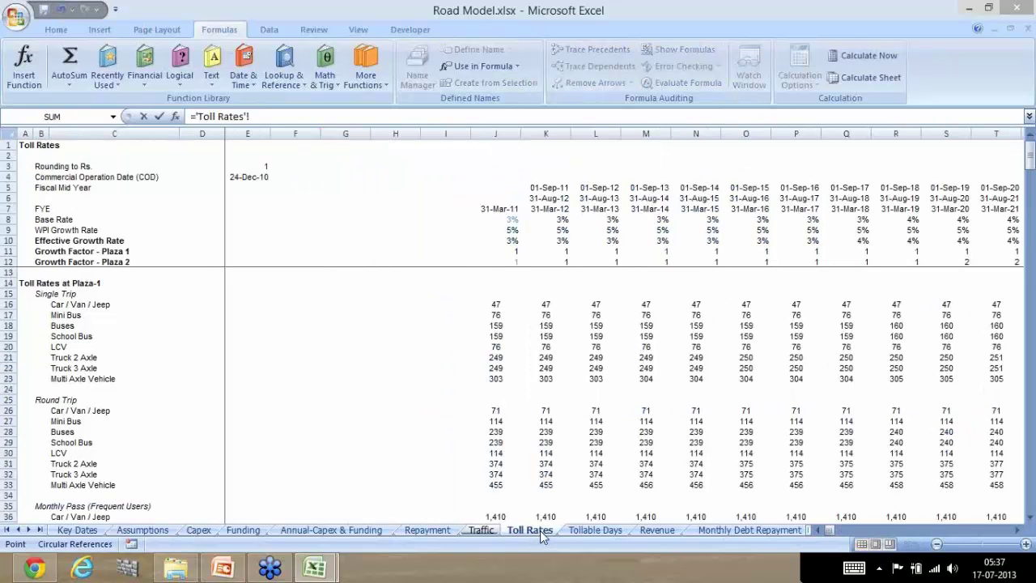
{"action": "left_click", "coordinate": [692, 346]}
{"action": "key", "text": "Return"}
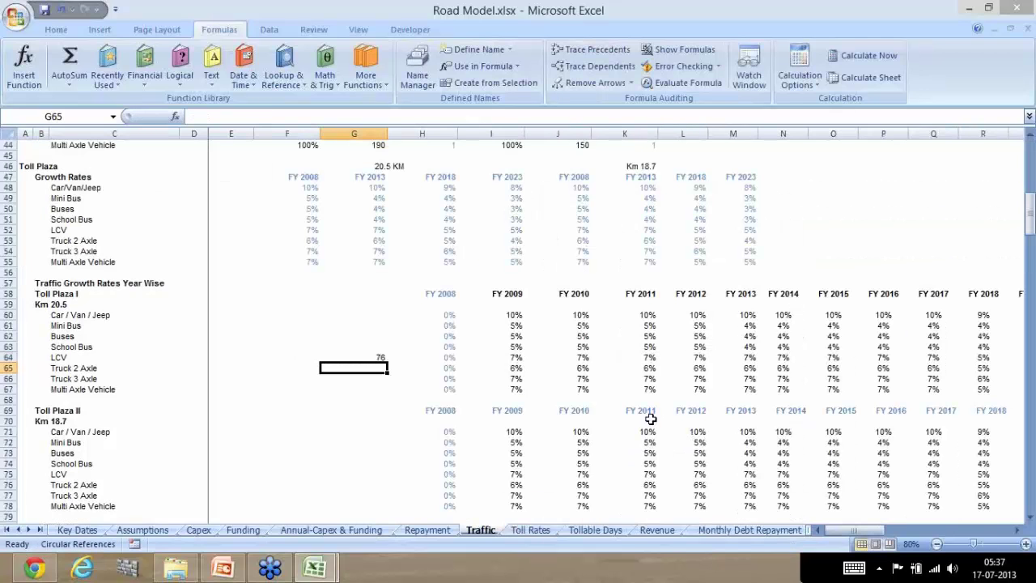
- Trace the precedents of the cross-sheet link in cell G64
{"action": "left_click", "coordinate": [351, 357]}
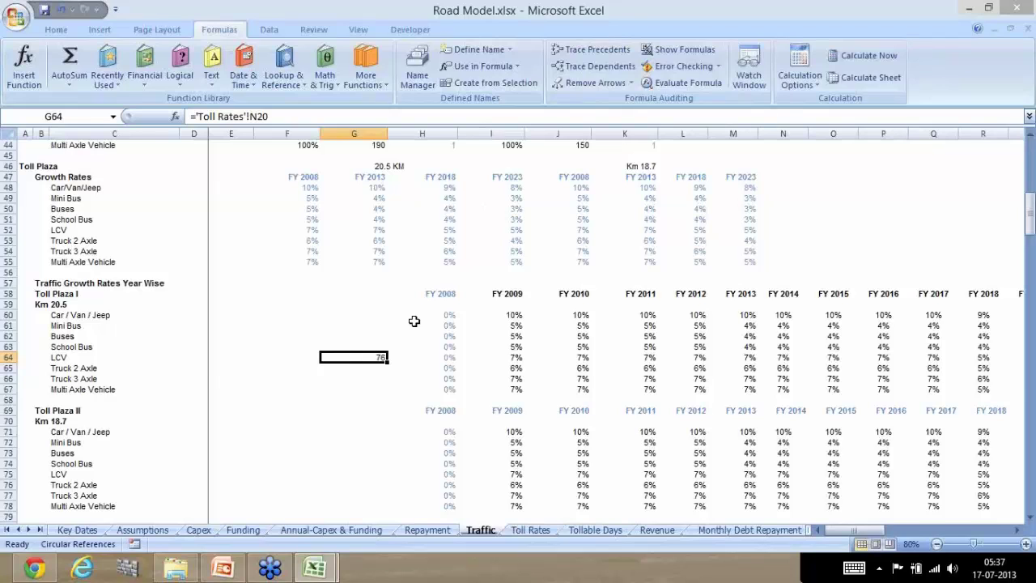
{"action": "scroll", "coordinate": [414, 321], "scroll_direction": "up", "scroll_amount": 5}
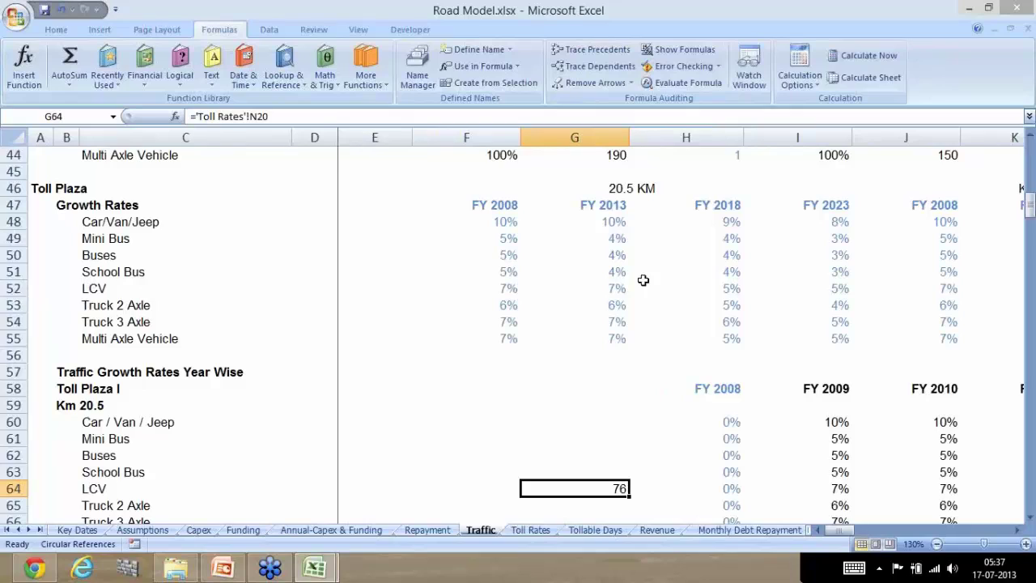
{"action": "key", "text": "alt"}
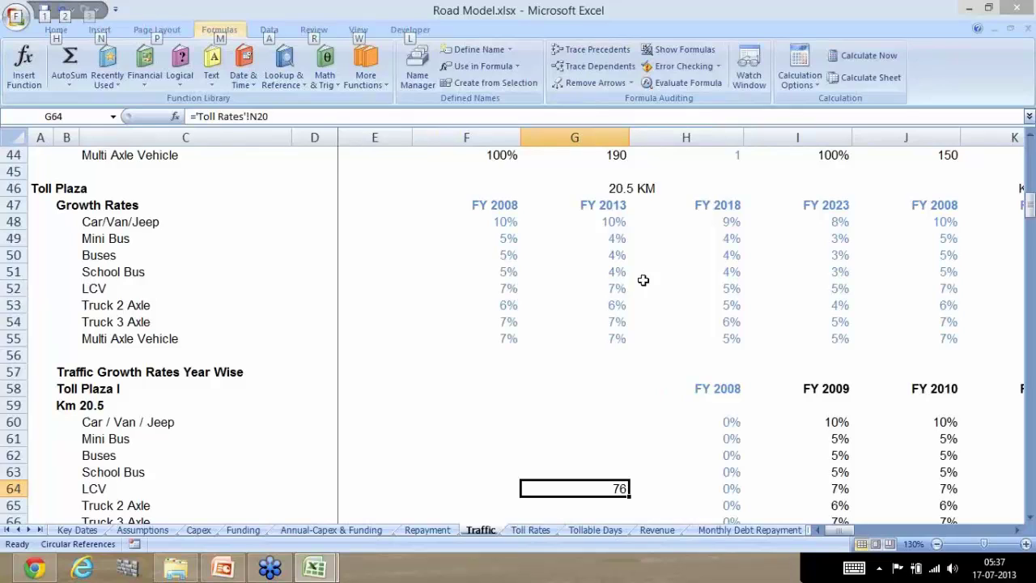
{"action": "key", "text": "m"}
{"action": "key", "text": "p"}
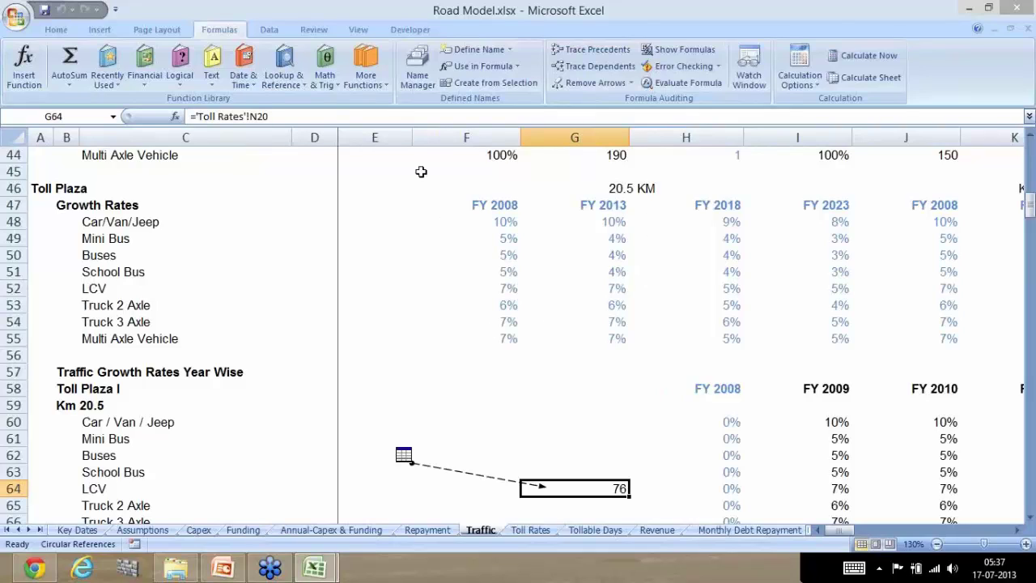
- Extend the formula in G64 by adding G55, and trace its precedents
{"action": "left_click", "coordinate": [374, 114]}
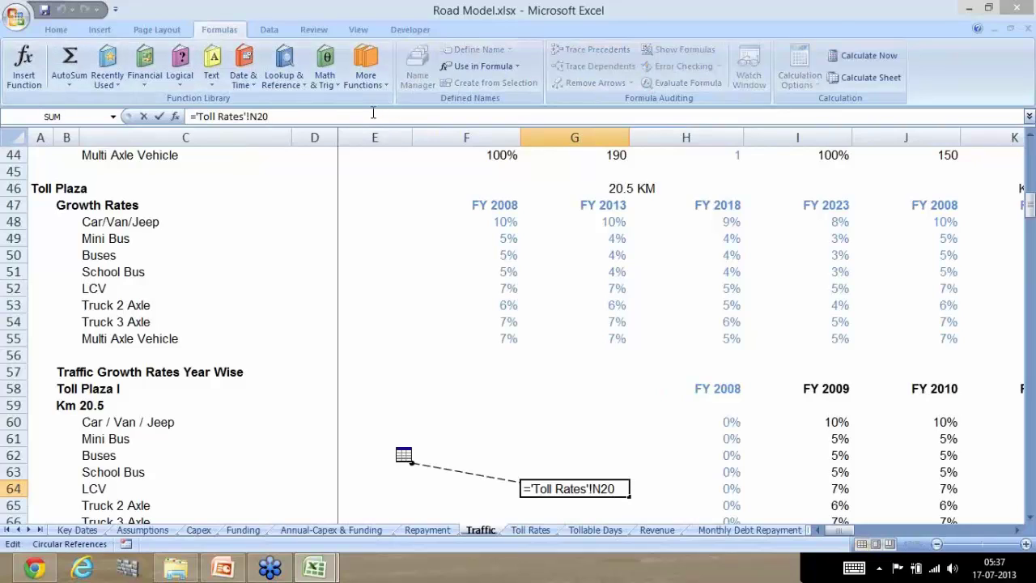
{"action": "type", "text": "+"}
{"action": "left_click", "coordinate": [625, 340]}
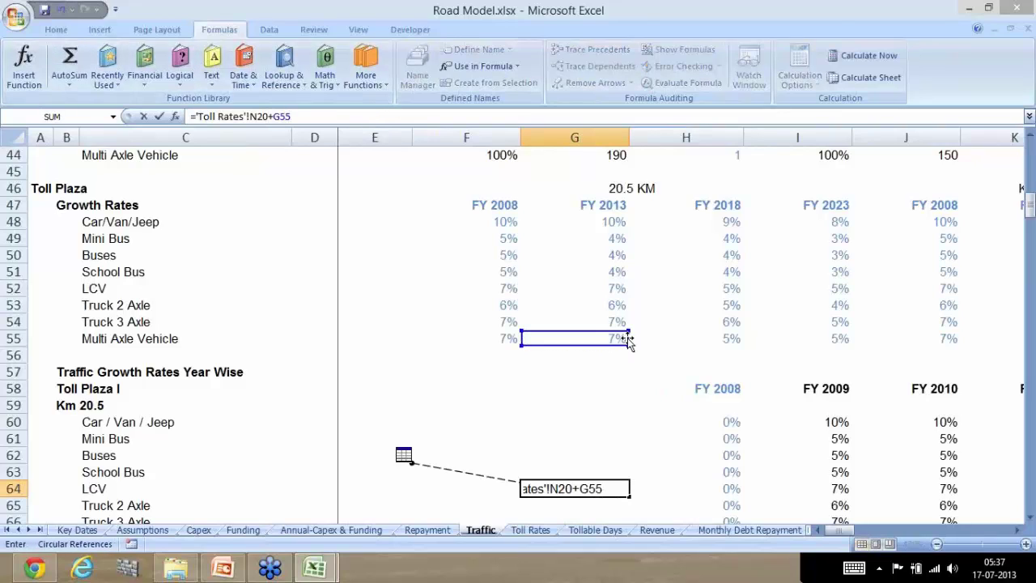
{"action": "key", "text": "Return"}
{"action": "key", "text": "Up"}
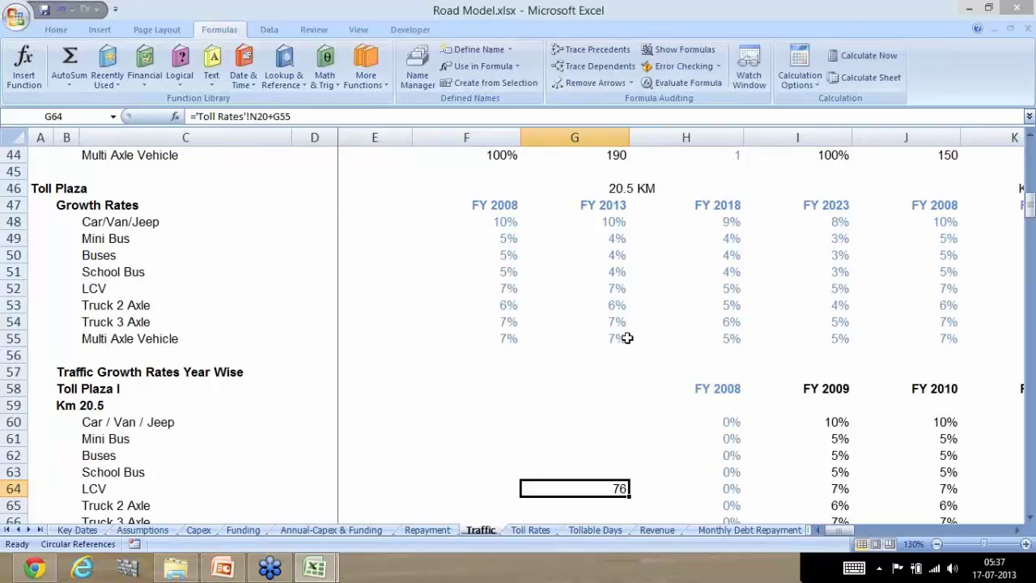
{"action": "left_click", "coordinate": [605, 51]}
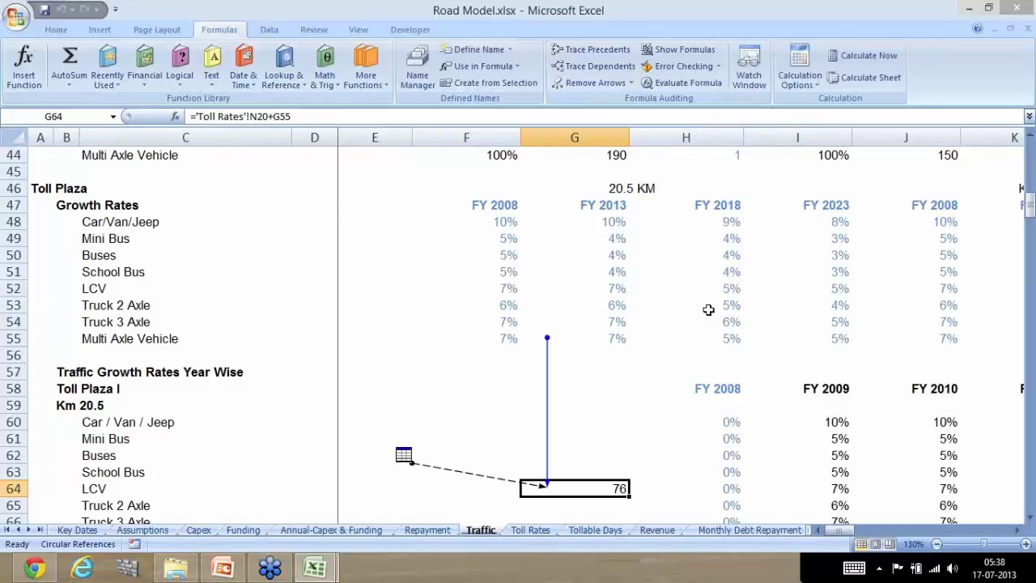
- Extend the formula in G64 by adding cell K20 of the Tollable Days sheet
{"action": "left_click", "coordinate": [378, 115]}
{"action": "type", "text": "+6"}
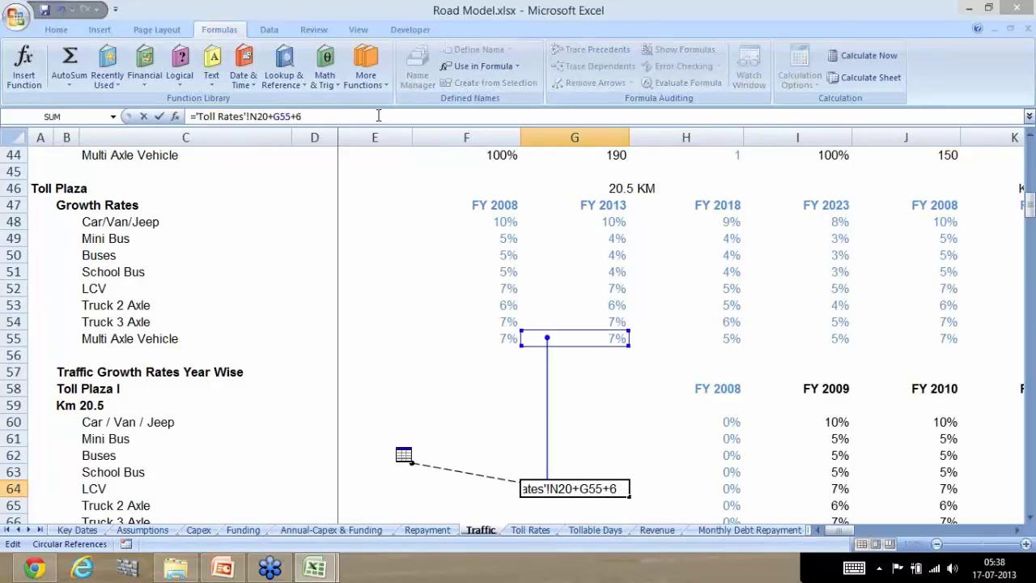
{"action": "key", "text": "BackSpace"}
{"action": "left_click", "coordinate": [566, 533]}
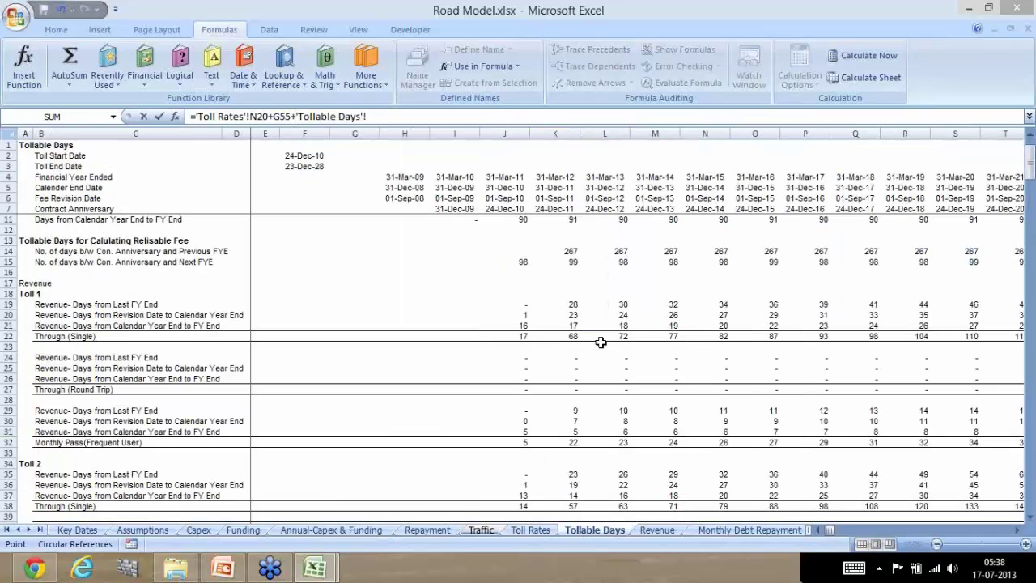
{"action": "left_click", "coordinate": [573, 314]}
{"action": "key", "text": "Return"}
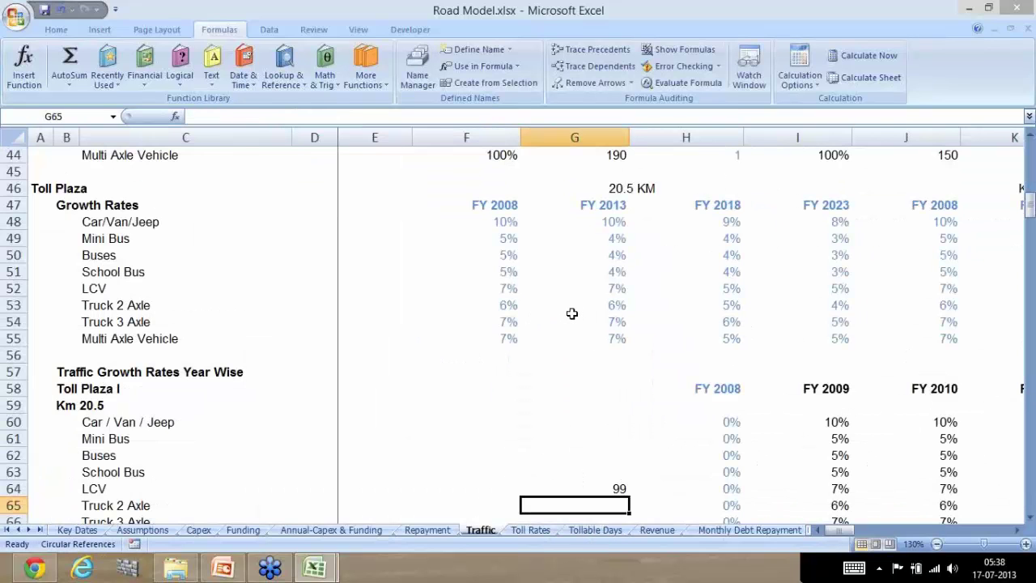
{"action": "key", "text": "Up"}
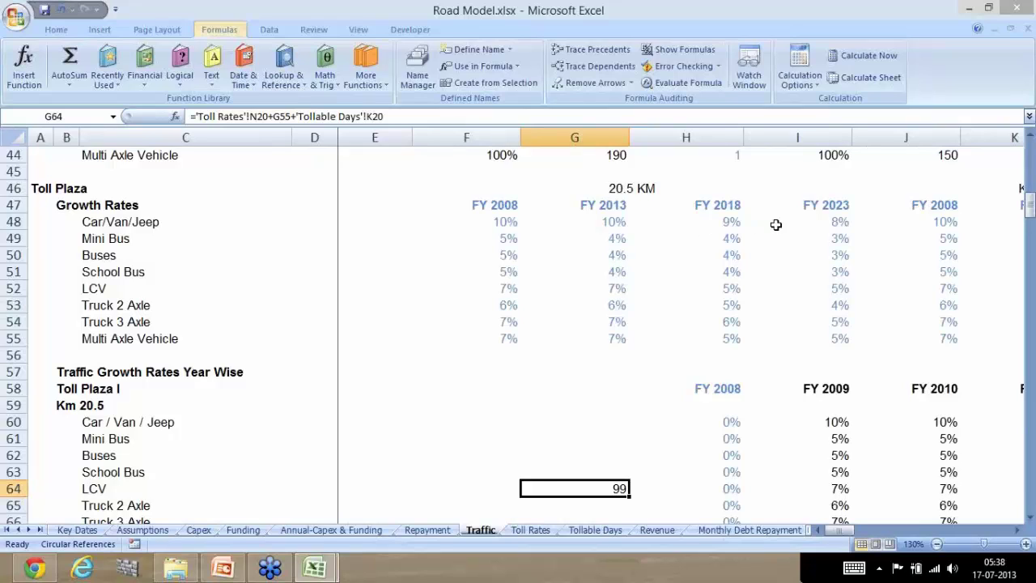
- Trace the precedents of G64 and open the list of its references on other sheets
{"action": "key", "text": "alt+m"}
{"action": "key", "text": "p"}
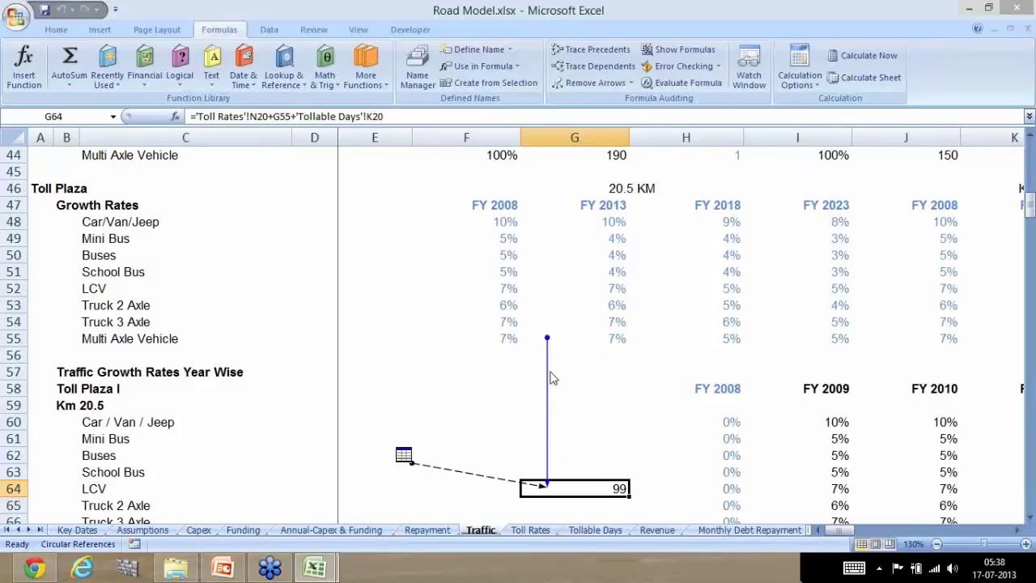
{"action": "double_click", "coordinate": [456, 477]}
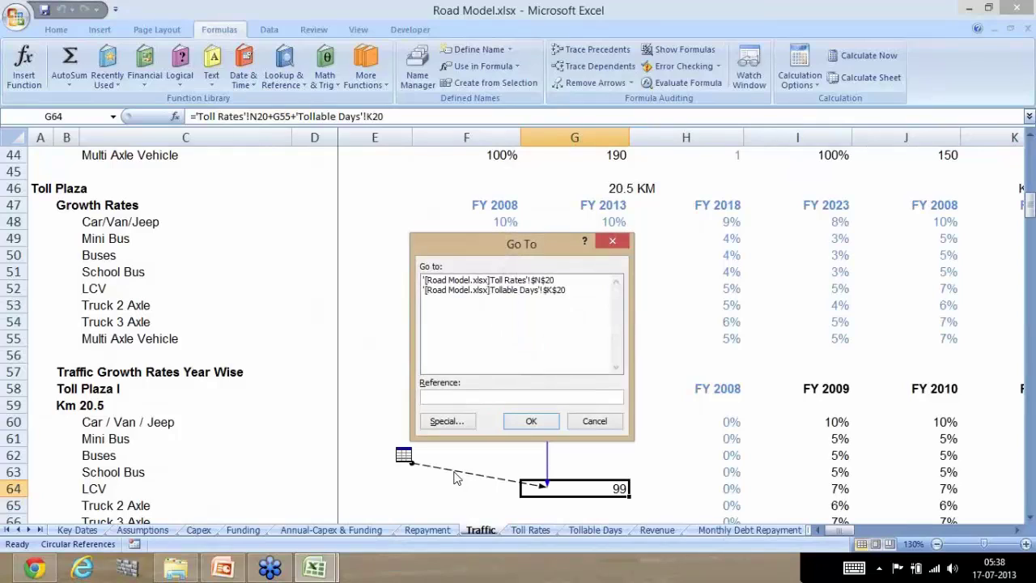
{"action": "left_click_drag", "start_coordinate": [551, 245], "coordinate": [421, 183]}
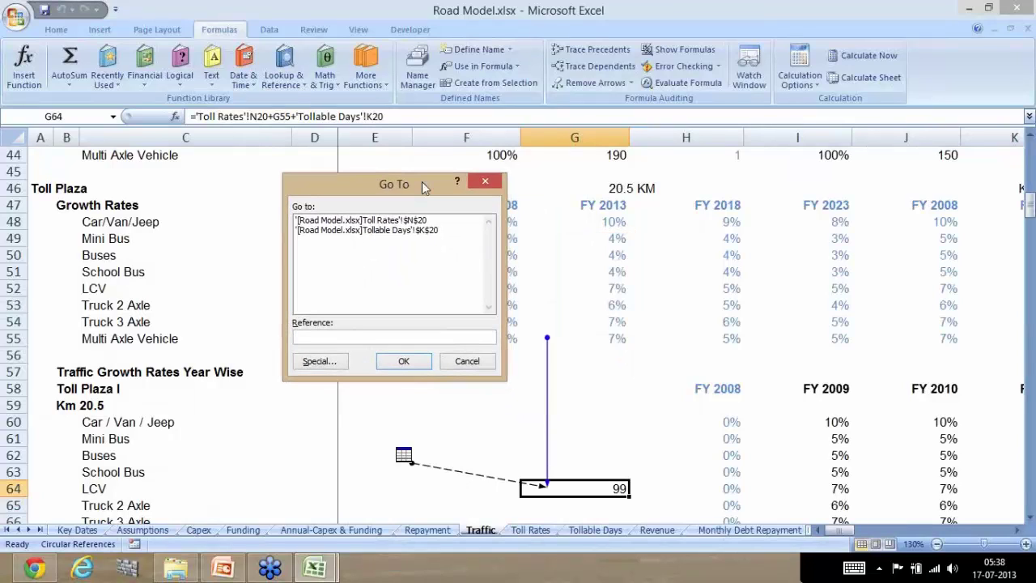
- Go to the listed precedent N20 on the Toll Rates sheet, and return to the Traffic sheet
{"action": "left_click", "coordinate": [369, 220]}
{"action": "left_click", "coordinate": [371, 231]}
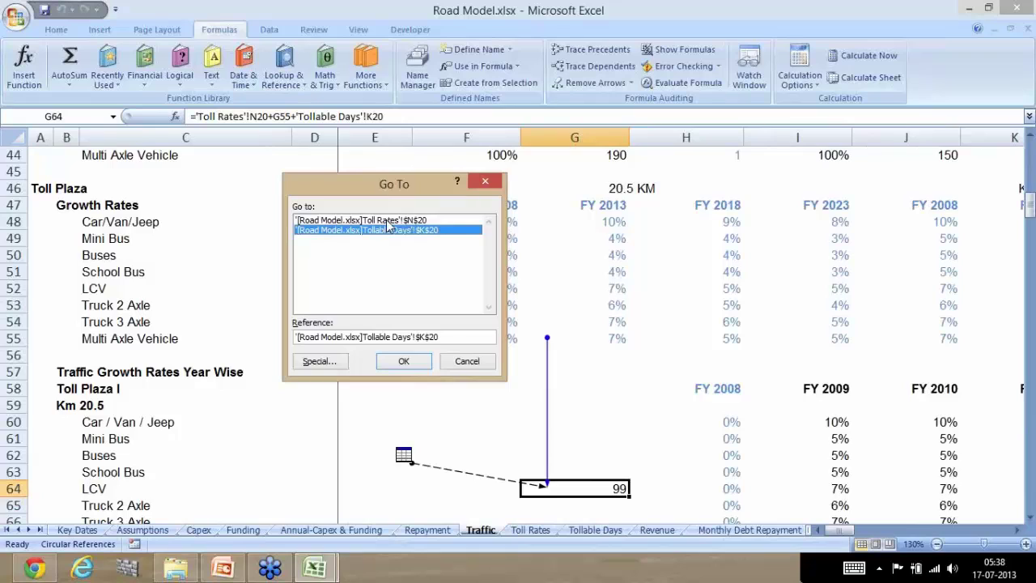
{"action": "left_click", "coordinate": [387, 222]}
{"action": "left_click", "coordinate": [389, 232]}
{"action": "left_click", "coordinate": [389, 221]}
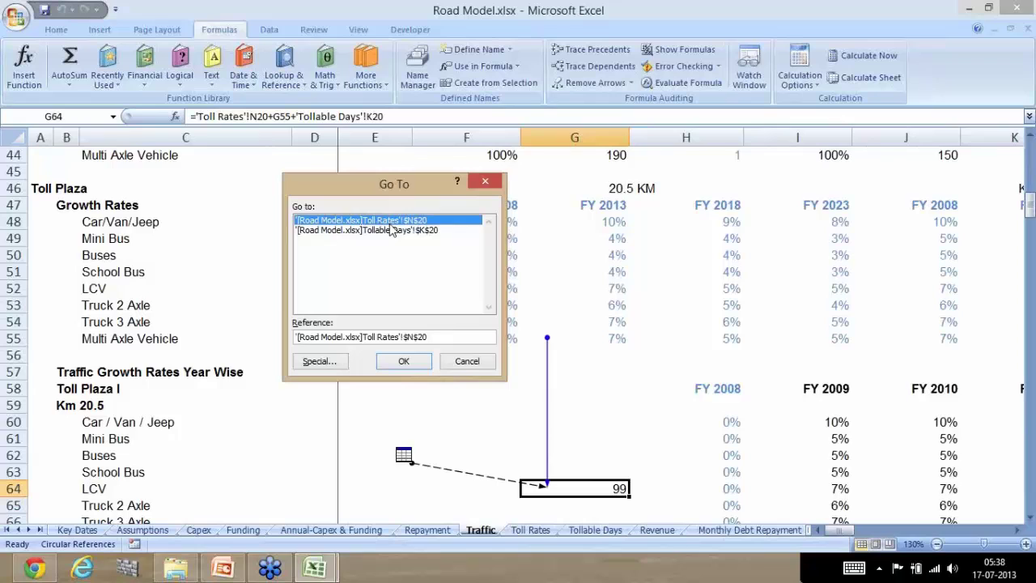
{"action": "left_click", "coordinate": [402, 361]}
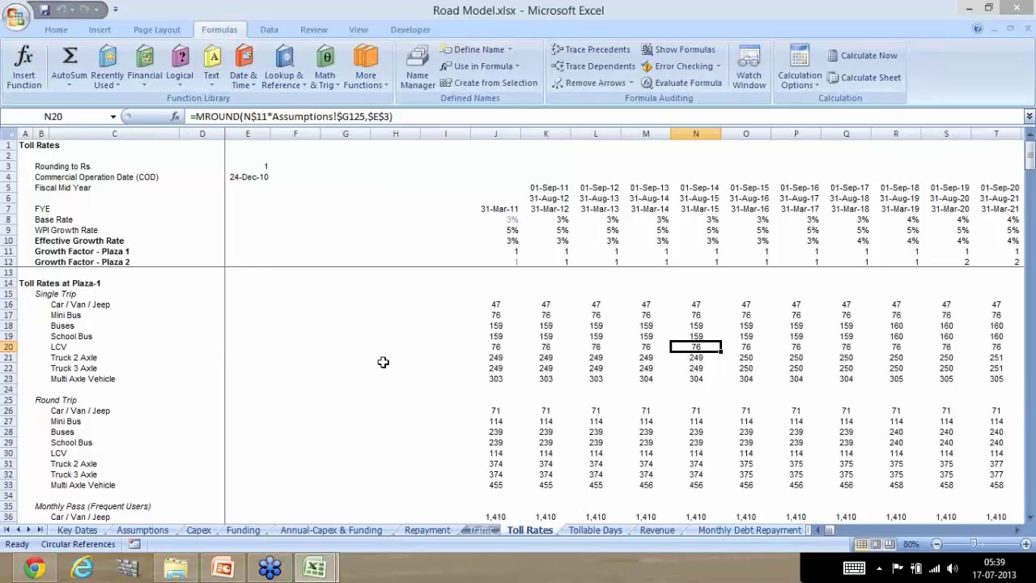
{"action": "left_click", "coordinate": [480, 531]}
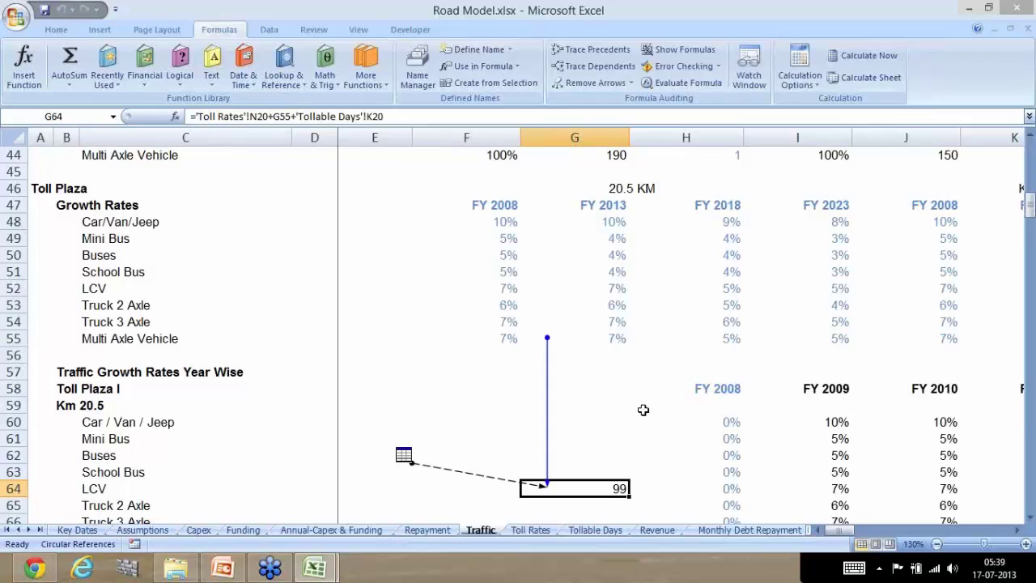
- Evaluate the 'Tollable Days'!K20 part of G64's formula in place, and discard the edit
{"action": "left_click", "coordinate": [274, 117]}
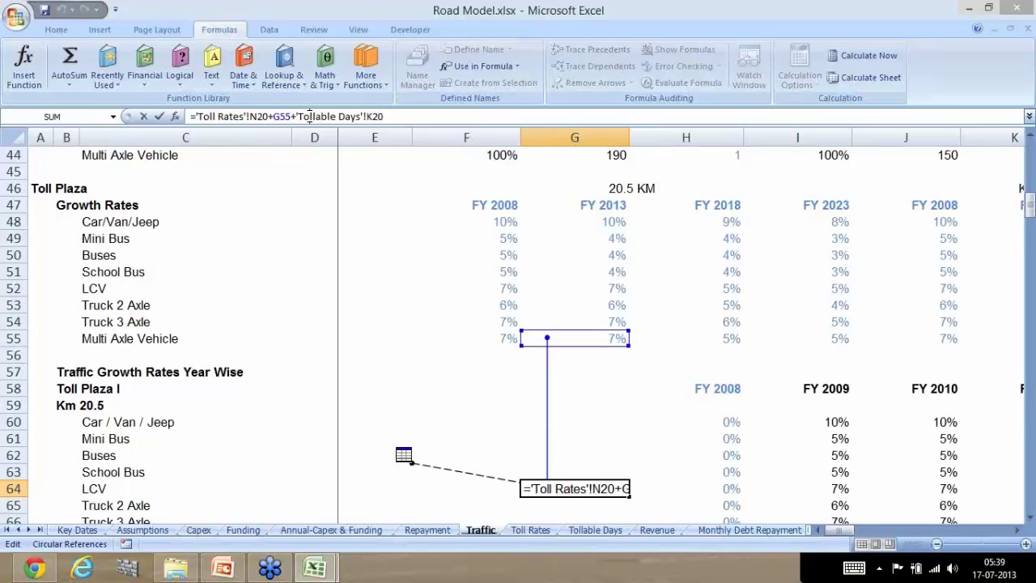
{"action": "key", "text": "ctrl+Return"}
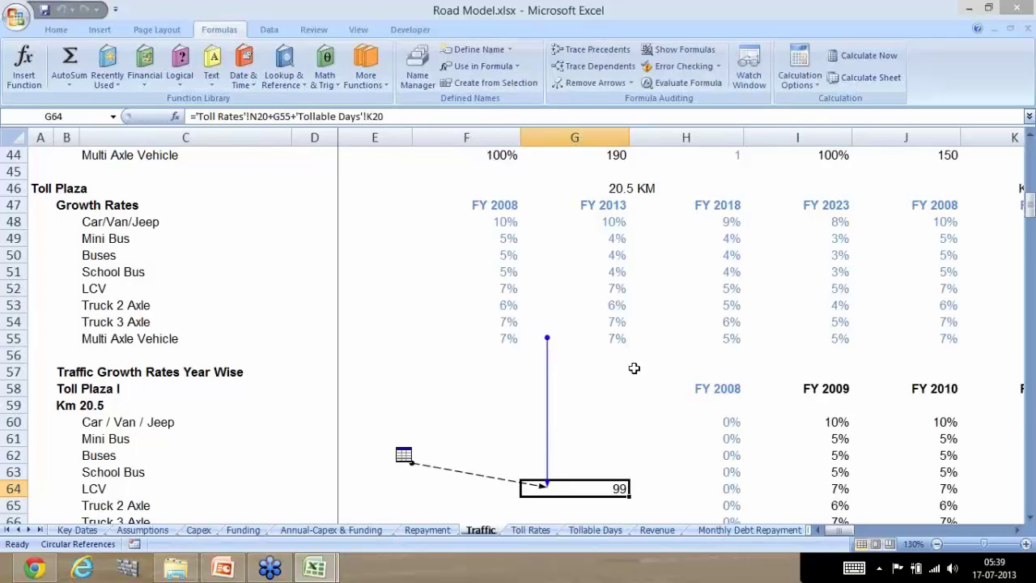
{"action": "key", "text": "F2"}
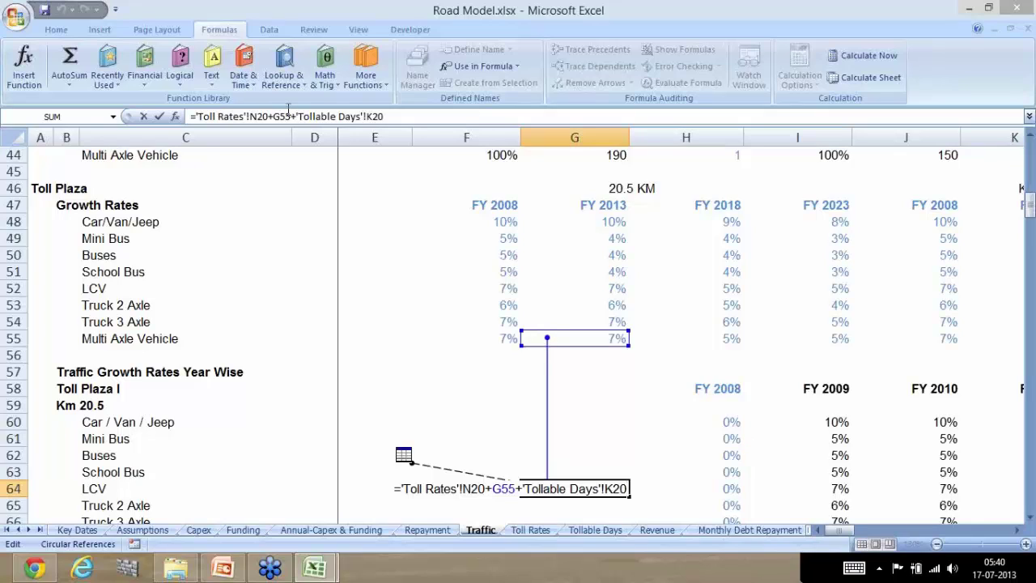
{"action": "left_click", "coordinate": [397, 119]}
{"action": "left_click_drag", "start_coordinate": [382, 115], "coordinate": [297, 115]}
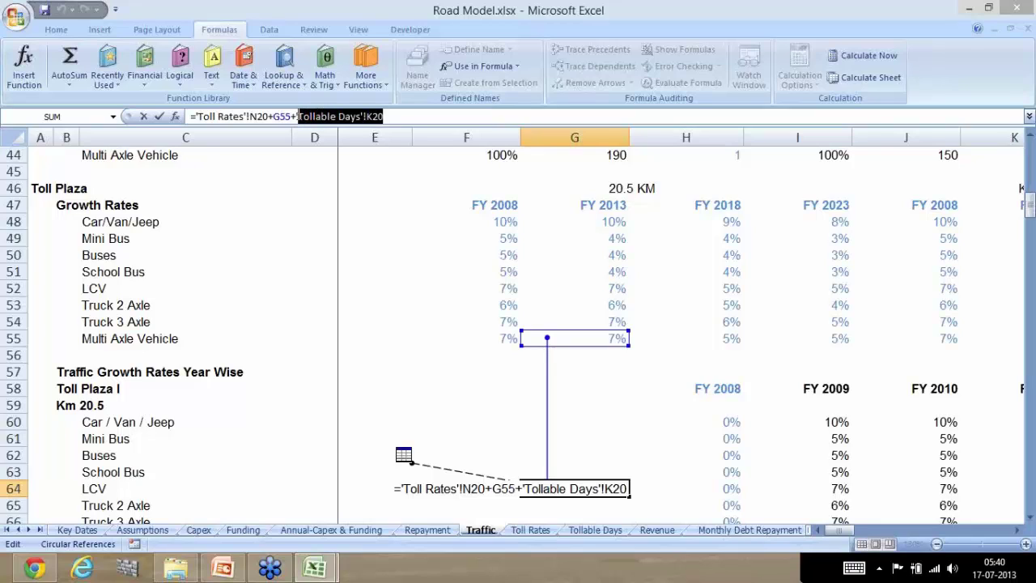
{"action": "key", "text": "F9"}
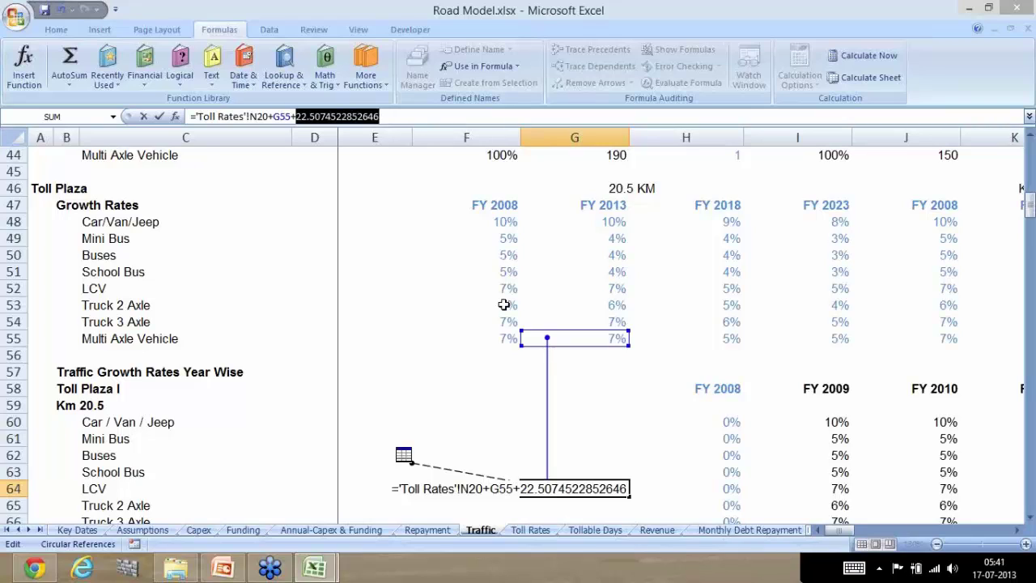
{"action": "key", "text": "Escape"}
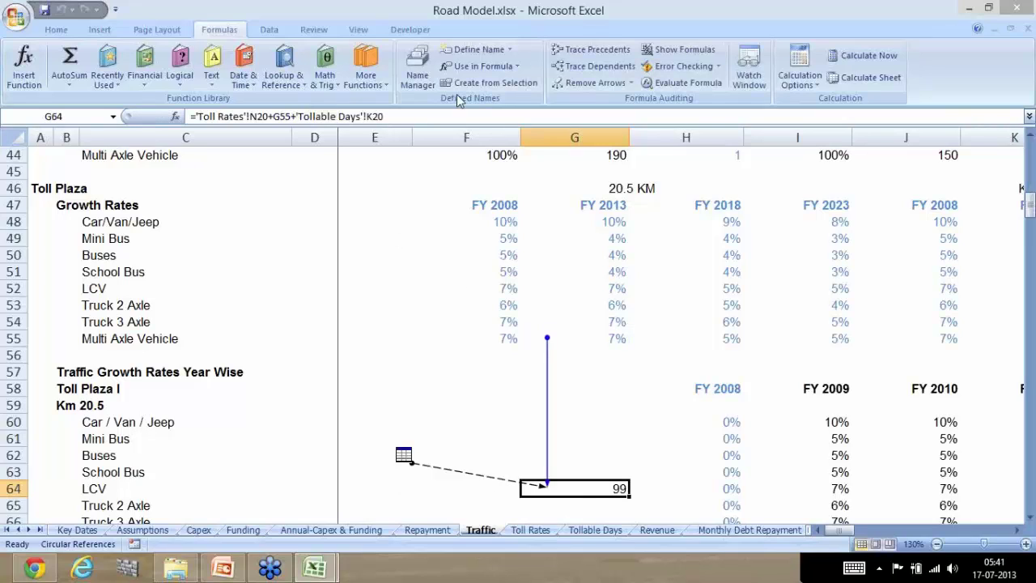
- Replace the 'Tollable Days'!K20 reference in G64 with its calculated value, and undo the replacement
{"action": "left_click", "coordinate": [422, 118]}
{"action": "left_click_drag", "start_coordinate": [422, 117], "coordinate": [300, 116]}
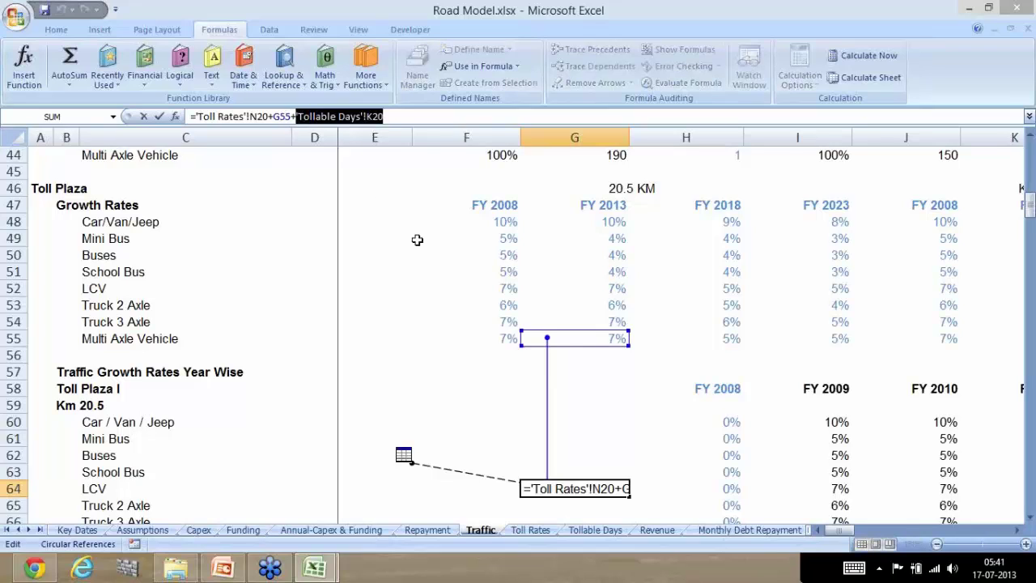
{"action": "key", "text": "F9"}
{"action": "key", "text": "Return"}
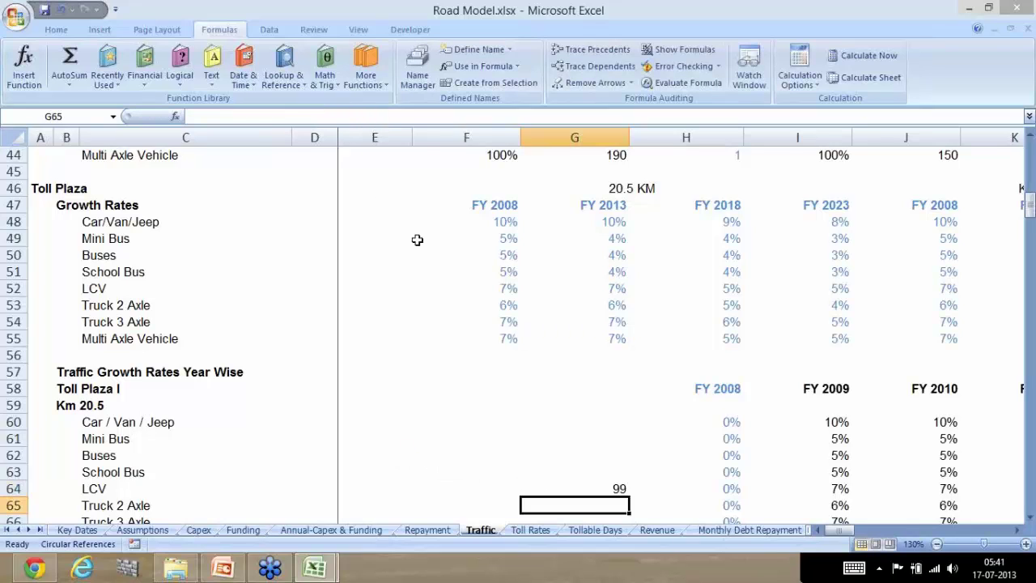
{"action": "key", "text": "Up"}
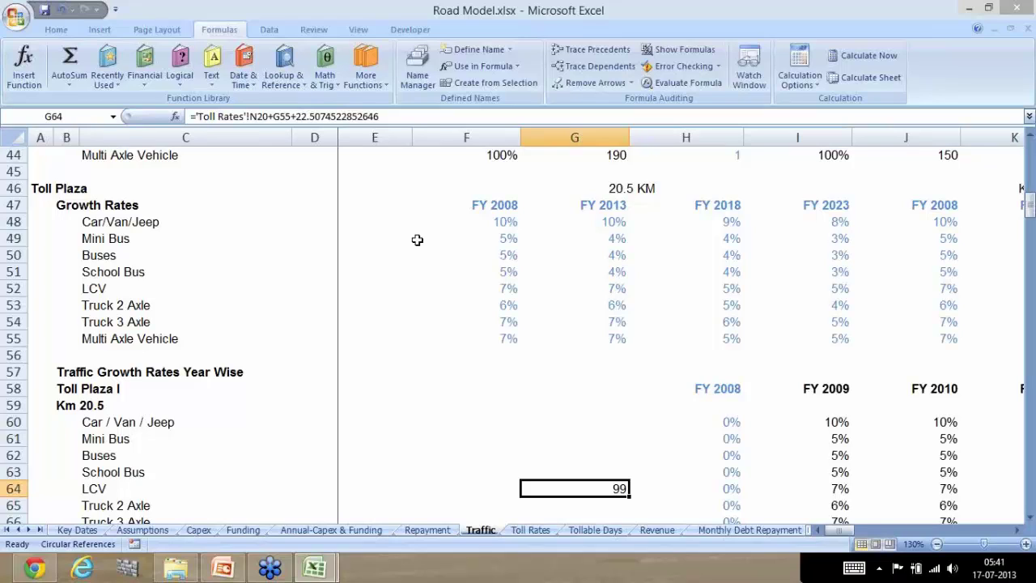
{"action": "key", "text": "ctrl+z"}
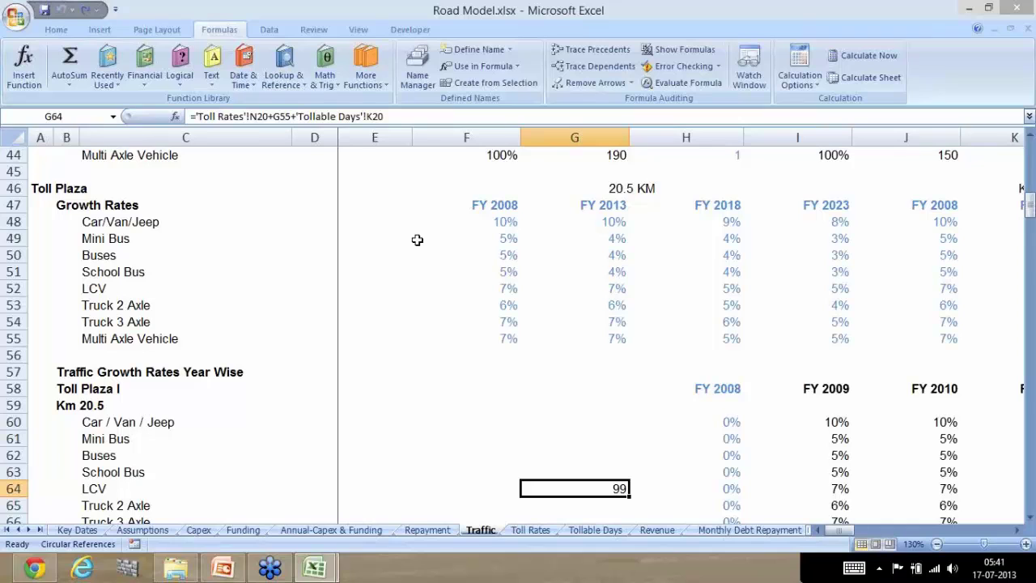
- Examine the nested IF formula in K64 of the LCV row and the year cell K58 it refers to
{"action": "key", "text": "Right"}
{"action": "key", "text": "Right"}
{"action": "key", "text": "Right"}
{"action": "key", "text": "Right"}
{"action": "key", "text": "Right"}
{"action": "key", "text": "Right"}
{"action": "key", "text": "Right"}
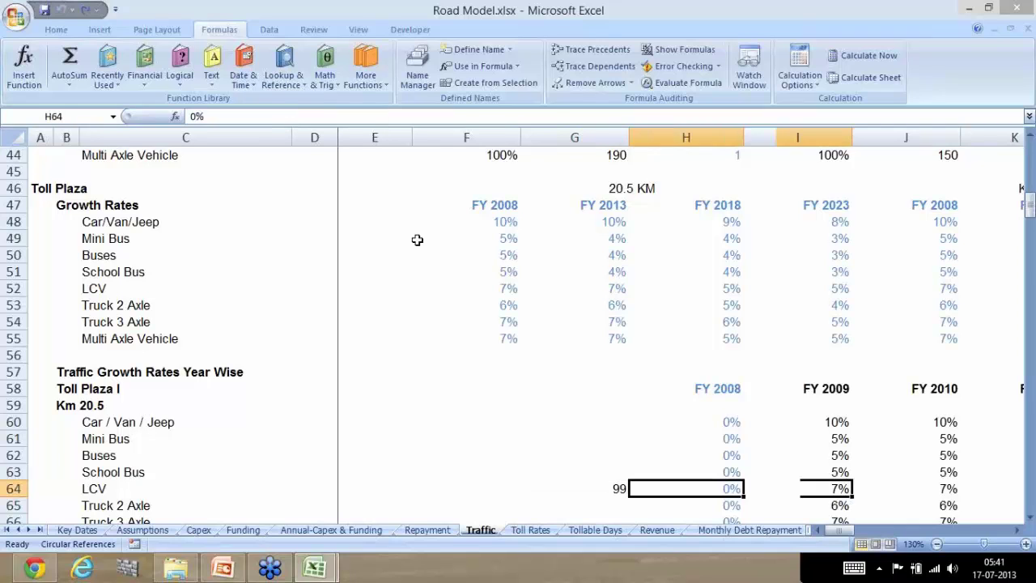
{"action": "key", "text": "Left"}
{"action": "key", "text": "Left"}
{"action": "key", "text": "Left"}
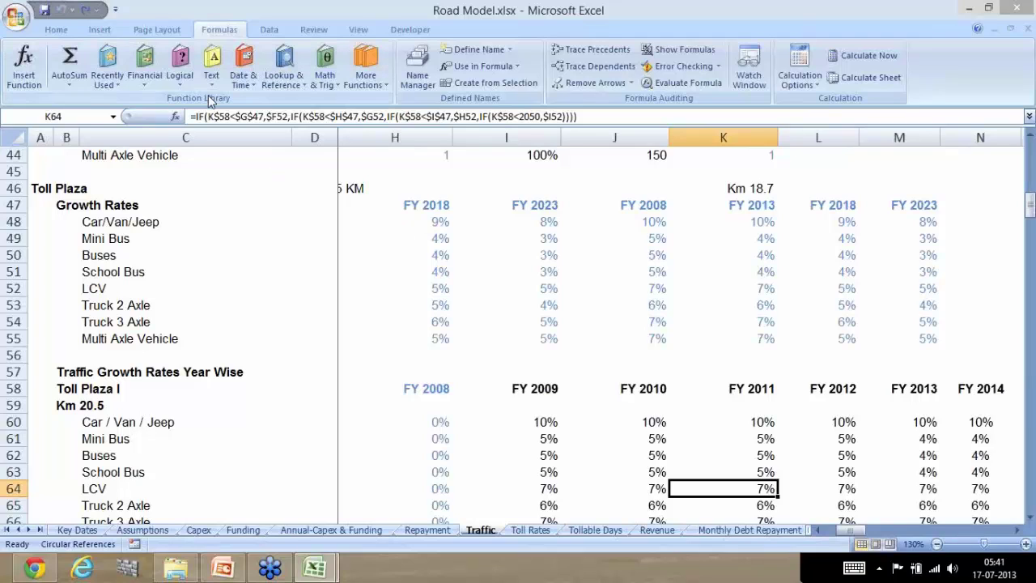
{"action": "left_click", "coordinate": [230, 116]}
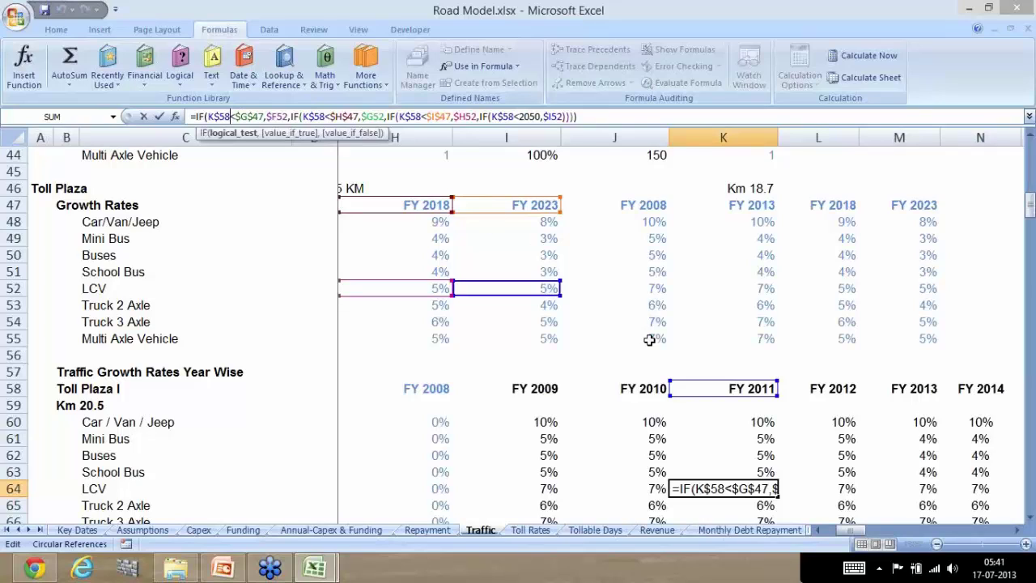
{"action": "left_click", "coordinate": [726, 389]}
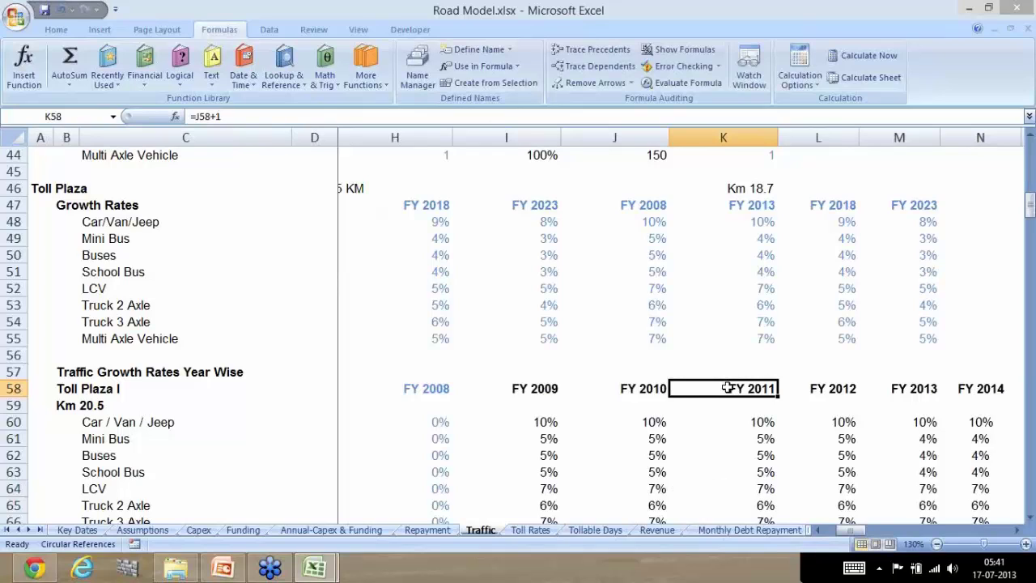
- Evaluate only the first K$58 reference in K64's formula, and discard the edit
{"action": "left_click", "coordinate": [737, 485]}
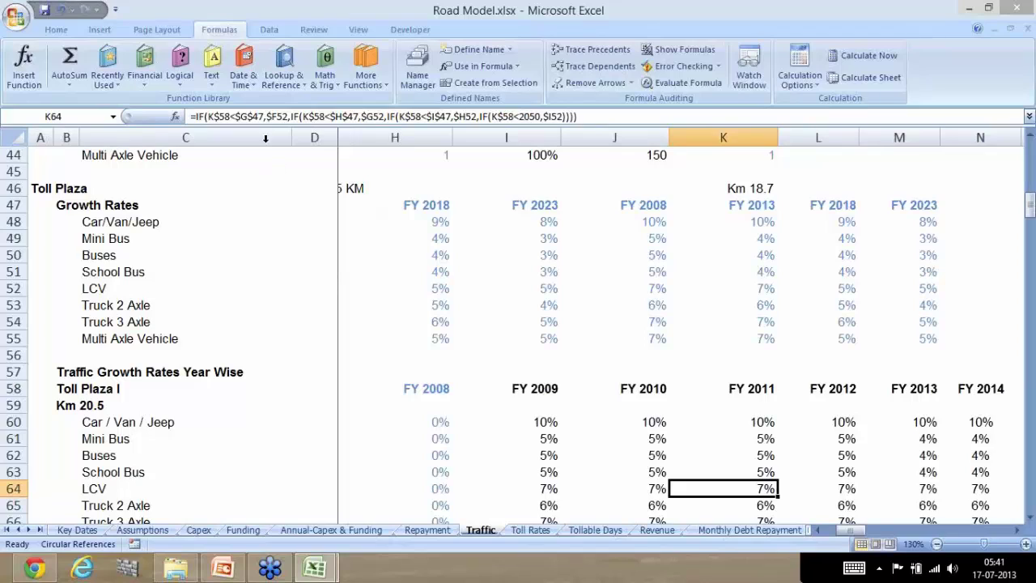
{"action": "left_click", "coordinate": [229, 117]}
{"action": "left_click_drag", "start_coordinate": [229, 116], "coordinate": [208, 117]}
{"action": "key", "text": "F9"}
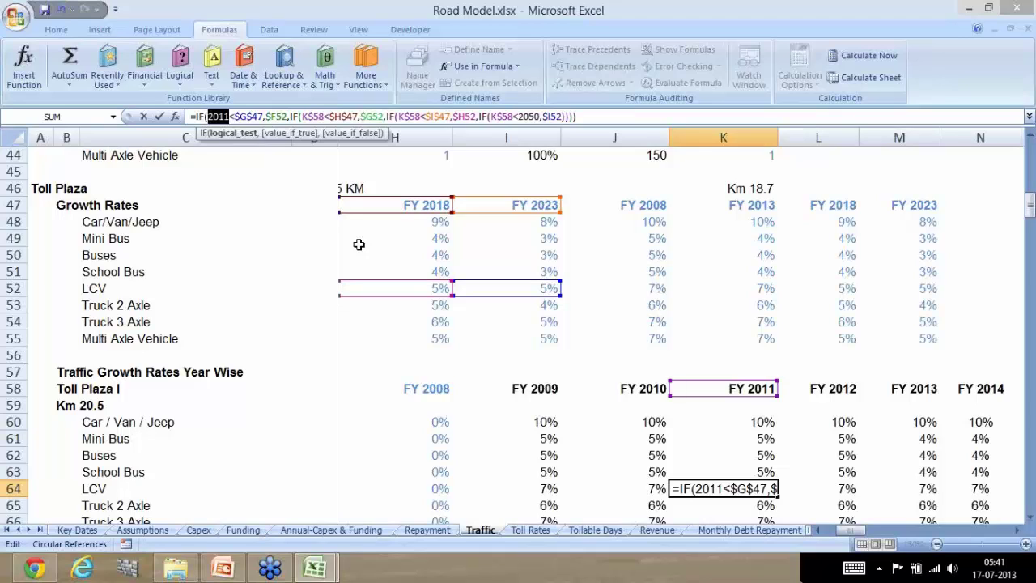
{"action": "key", "text": "Escape"}
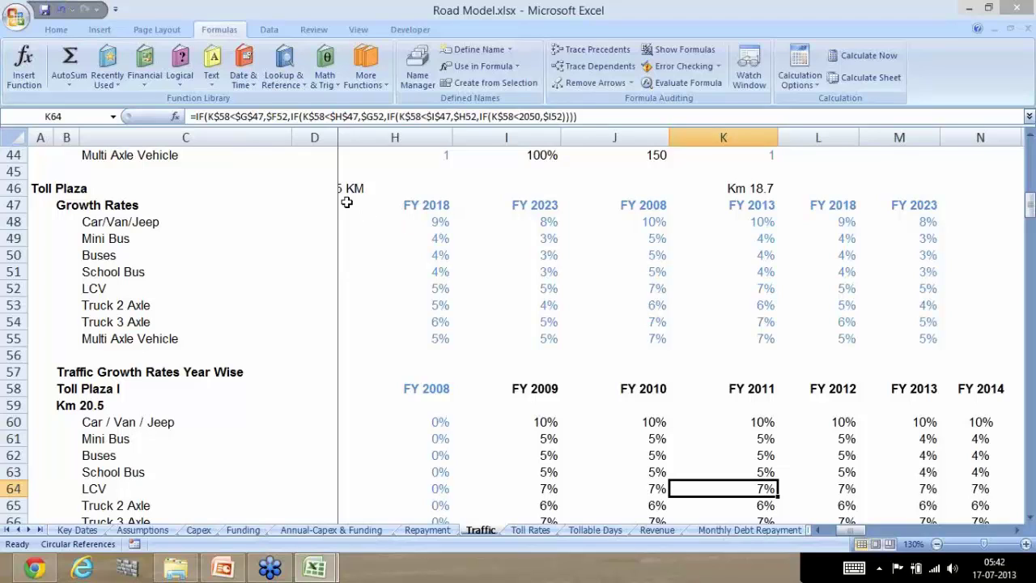
- Highlight the outer IF's logical test K$58<$G$47 in K64's formula, and leave the formula without changes
{"action": "left_click", "coordinate": [209, 117]}
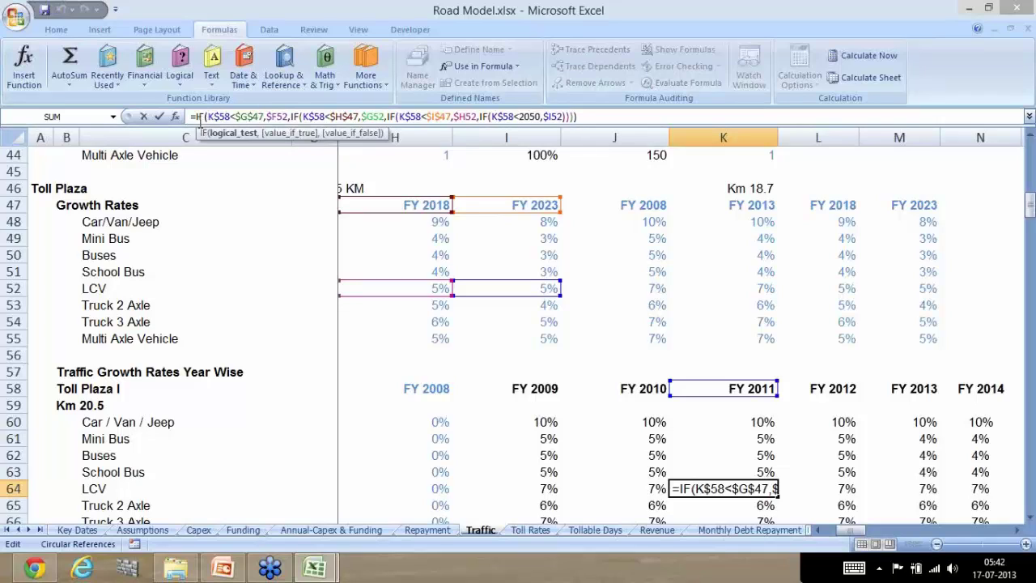
{"action": "mouse_move", "coordinate": [208, 117]}
{"action": "left_mouse_down"}
{"action": "mouse_move", "coordinate": [263, 117]}
{"action": "mouse_move", "coordinate": [211, 116]}
{"action": "left_mouse_up"}
{"action": "left_click", "coordinate": [218, 134]}
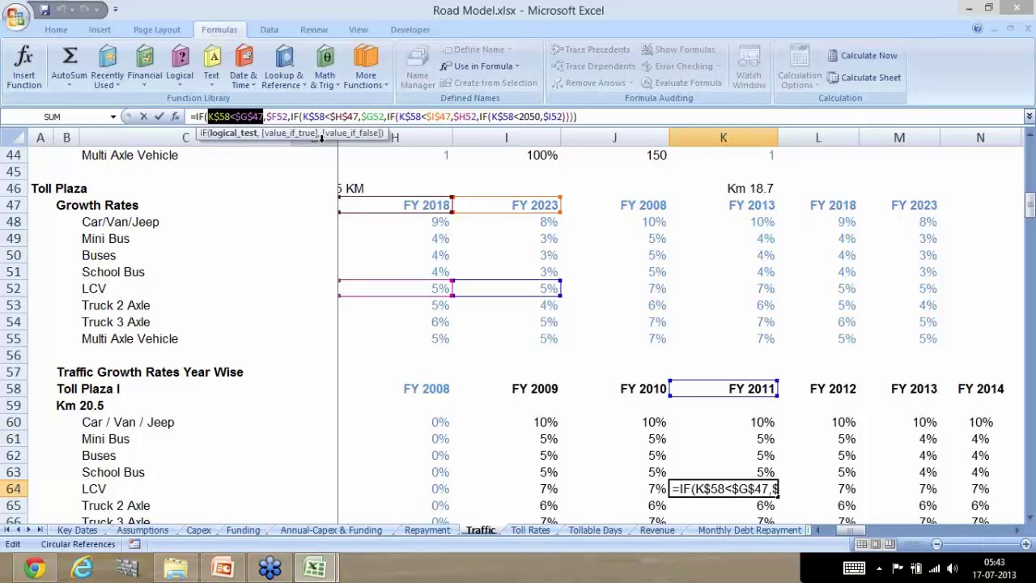
{"action": "key", "text": "Escape"}
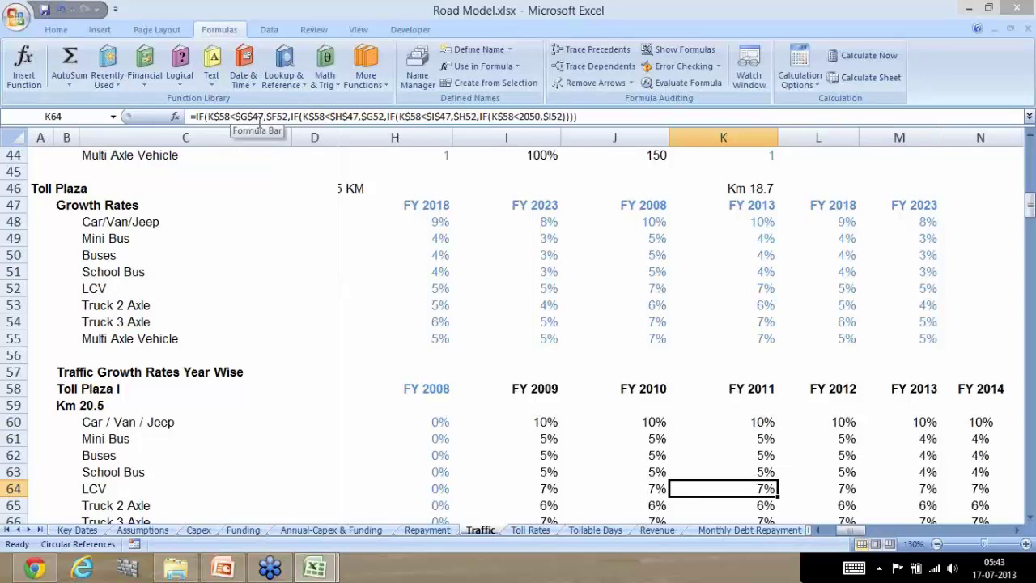
- Evaluate the outer IF's complete logical test K$58<$G$47 in place within K64's formula
{"action": "left_click", "coordinate": [212, 117]}
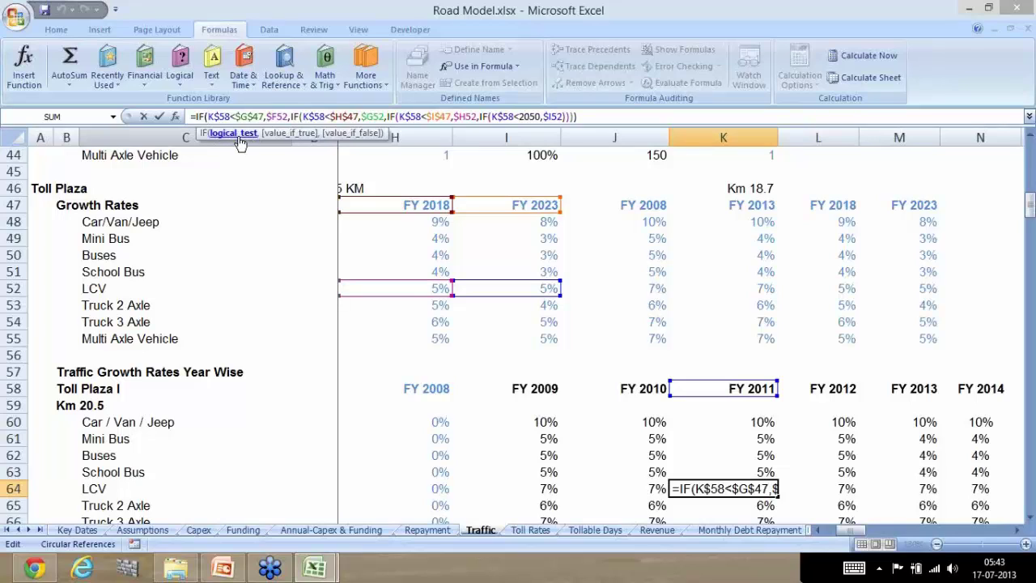
{"action": "left_click", "coordinate": [236, 134]}
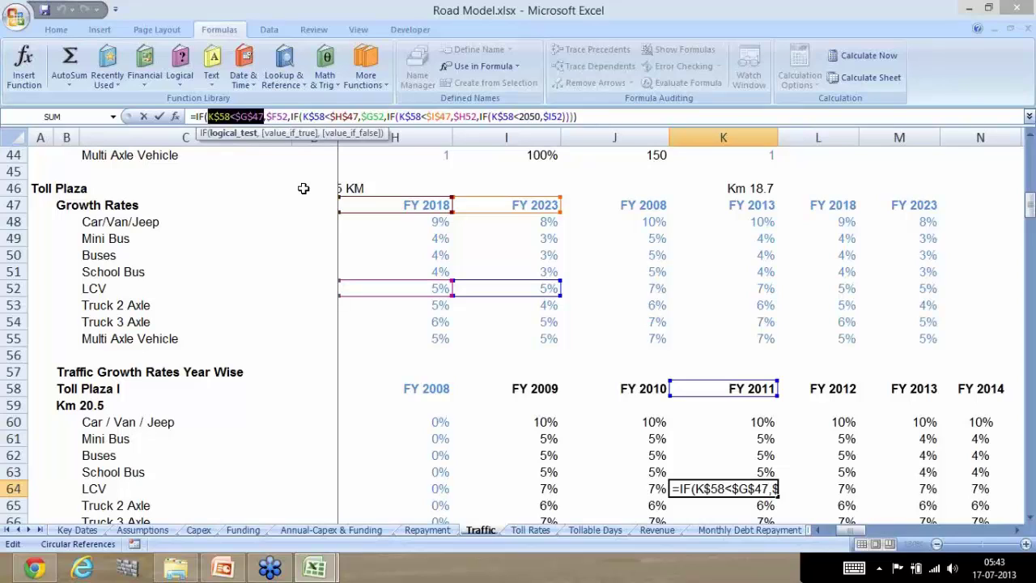
{"action": "key", "text": "F9"}
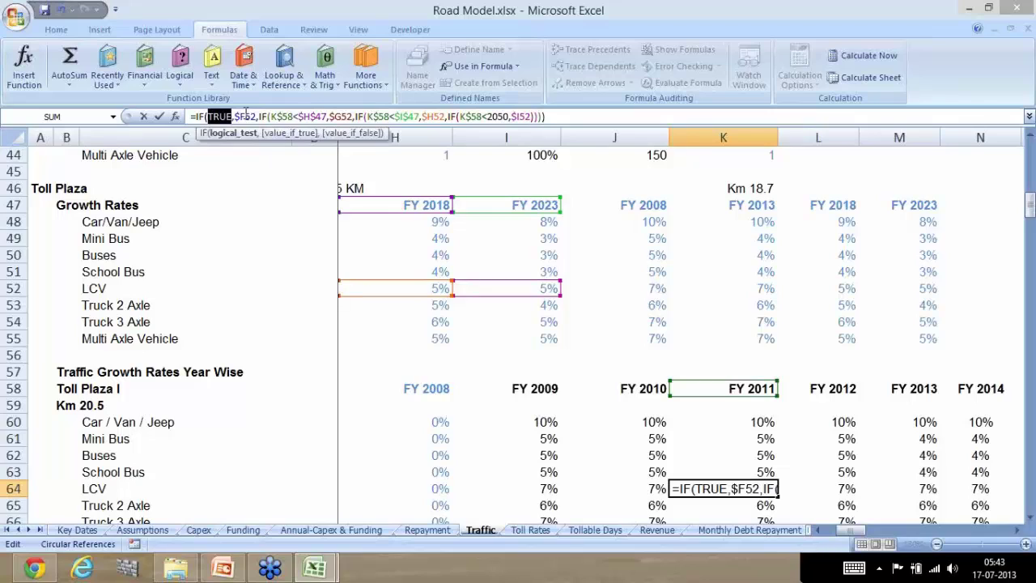
- Evaluate the value-if-true argument $F52 in K64's formula, and discard all evaluated parts
{"action": "left_click", "coordinate": [245, 116]}
{"action": "left_click", "coordinate": [239, 115]}
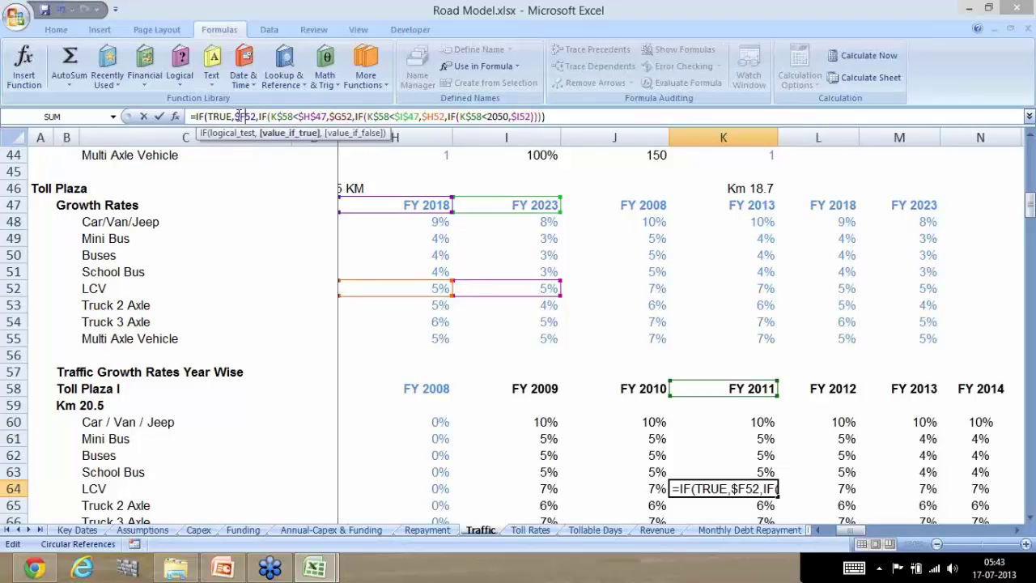
{"action": "left_click", "coordinate": [279, 139]}
{"action": "key", "text": "F9"}
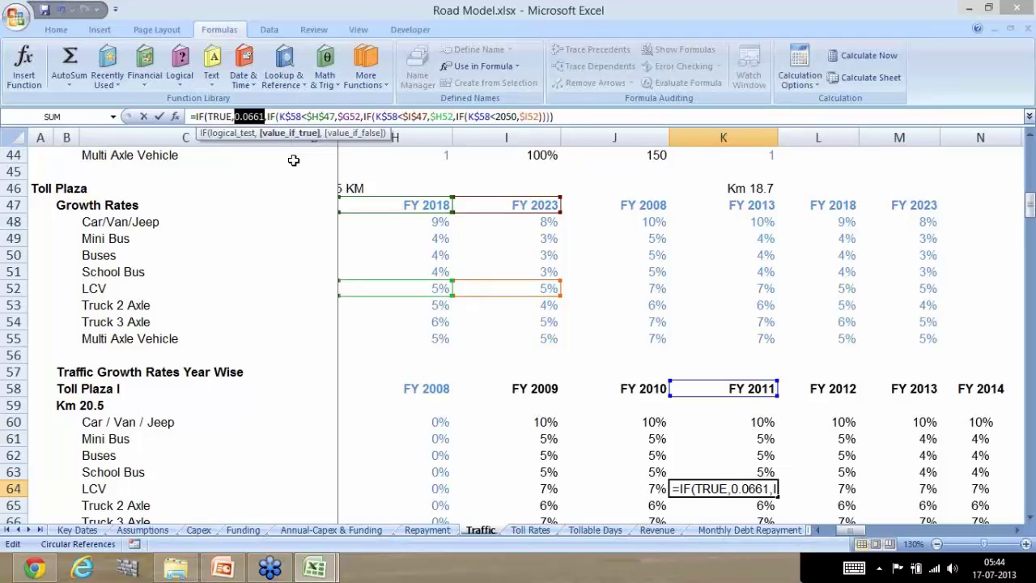
{"action": "key", "text": "Escape"}
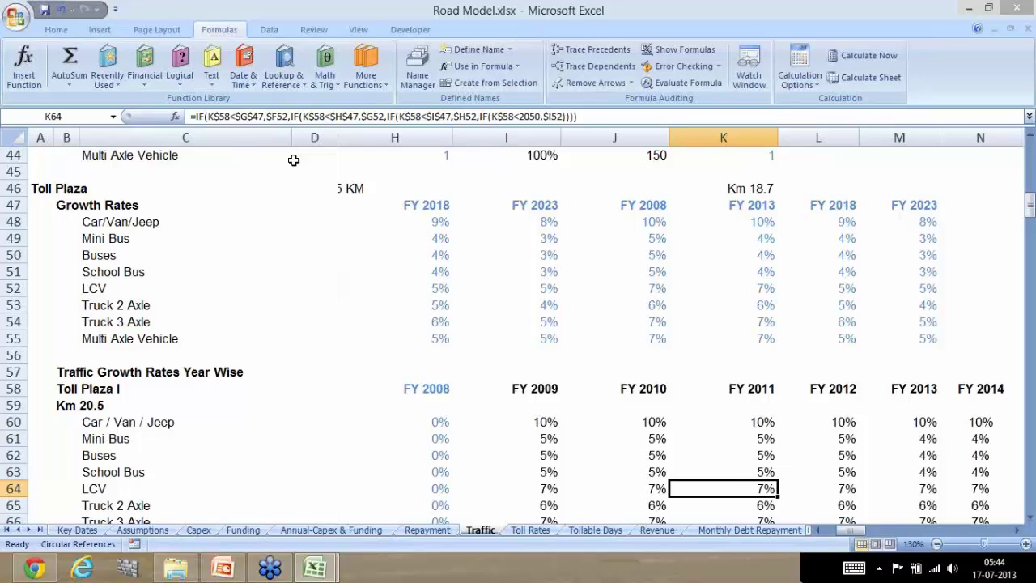
- Follow the LCV growth rate formulas across row 64 to cell AA64 under FY 2027
{"action": "key", "text": "Right"}
{"action": "key", "text": "Right"}
{"action": "key", "text": "Right"}
{"action": "key", "text": "Right"}
{"action": "key", "text": "Right"}
{"action": "key", "text": "Right"}
{"action": "key", "text": "Right"}
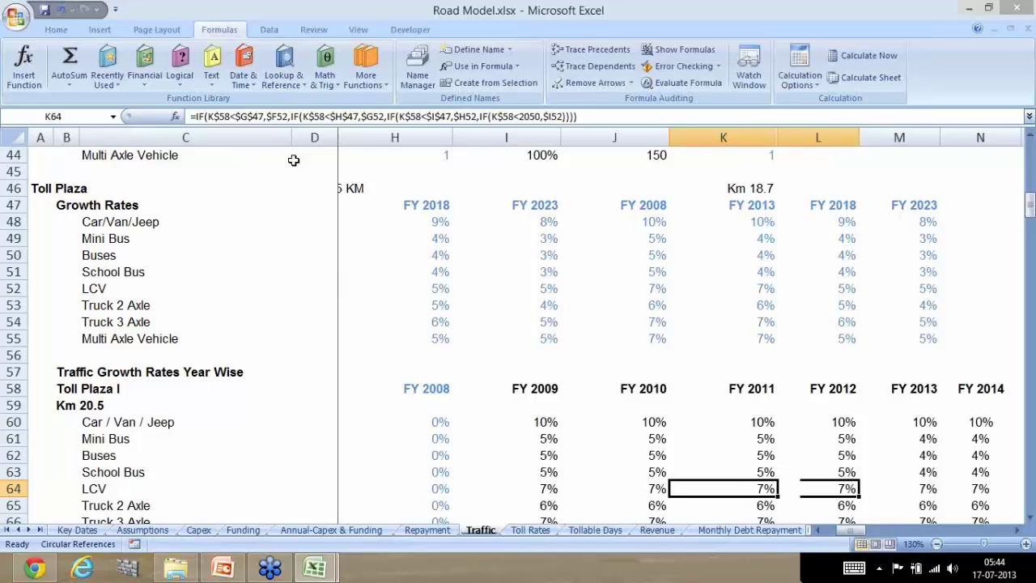
{"action": "key", "text": "Right"}
{"action": "key", "text": "Right"}
{"action": "key", "text": "Right"}
{"action": "key", "text": "Right"}
{"action": "key", "text": "Right"}
{"action": "key", "text": "Right"}
{"action": "key", "text": "Right"}
{"action": "key", "text": "Right"}
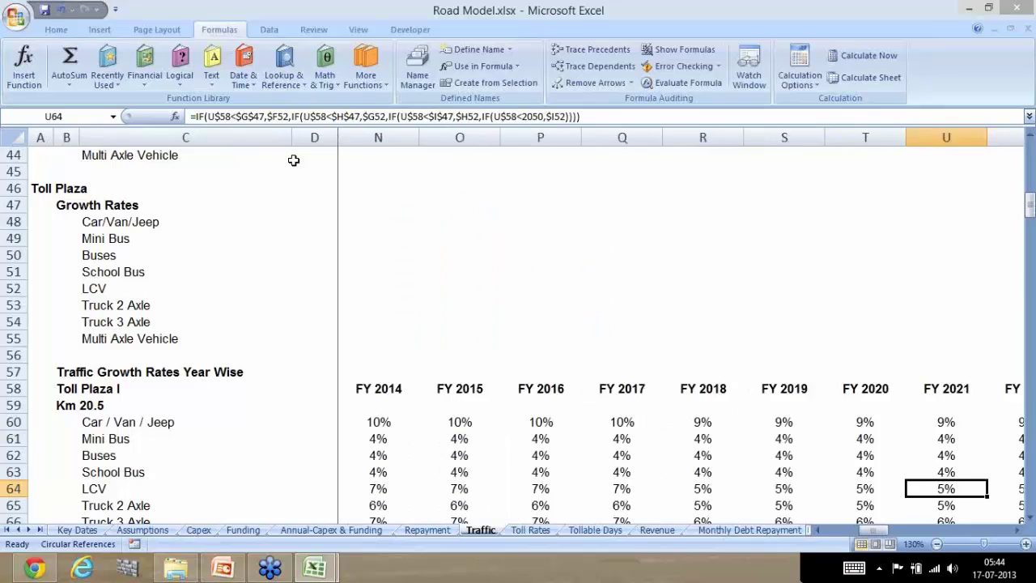
{"action": "key", "text": "Left"}
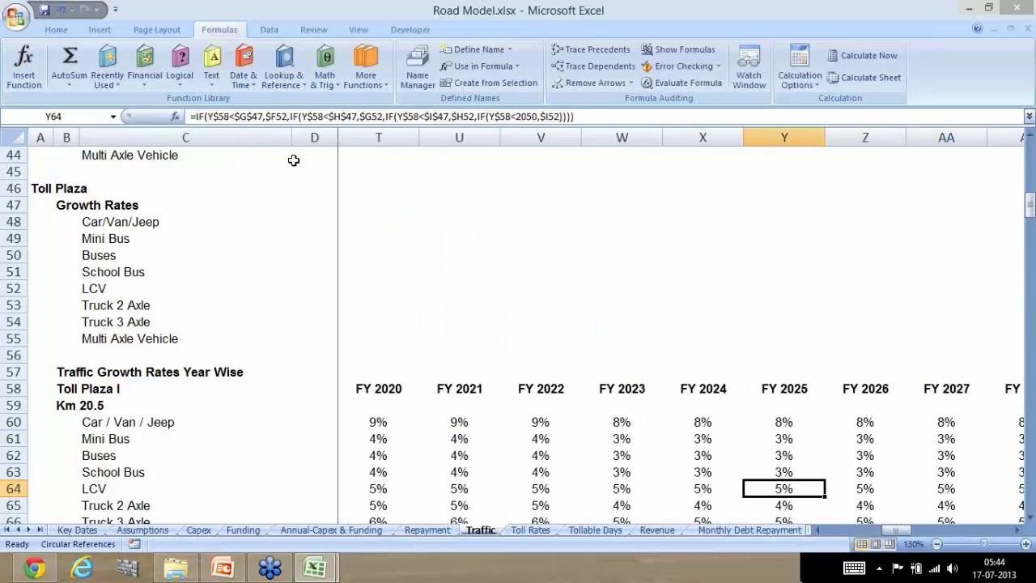
{"action": "key", "text": "Right"}
{"action": "key", "text": "Right"}
{"action": "key", "text": "Right"}
{"action": "key", "text": "Right"}
{"action": "key", "text": "Right"}
{"action": "key", "text": "Left"}
{"action": "key", "text": "Left"}
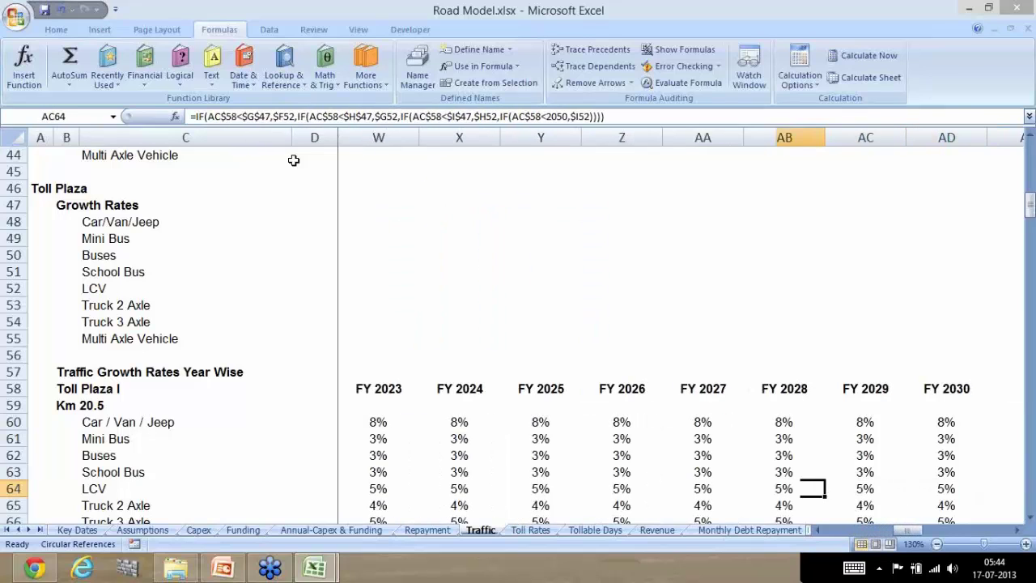
{"action": "key", "text": "Left"}
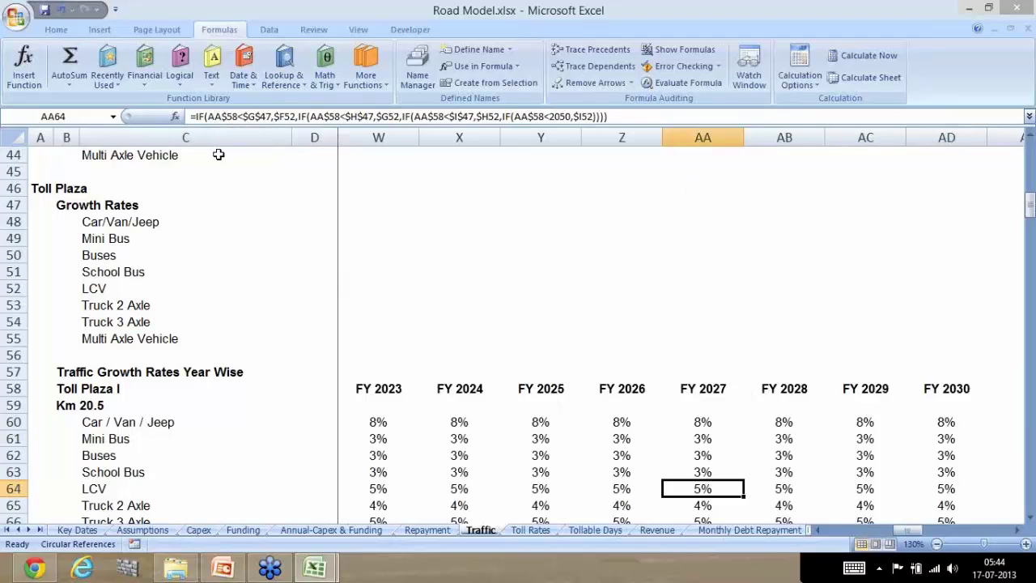
{"action": "left_click", "coordinate": [55, 115]}
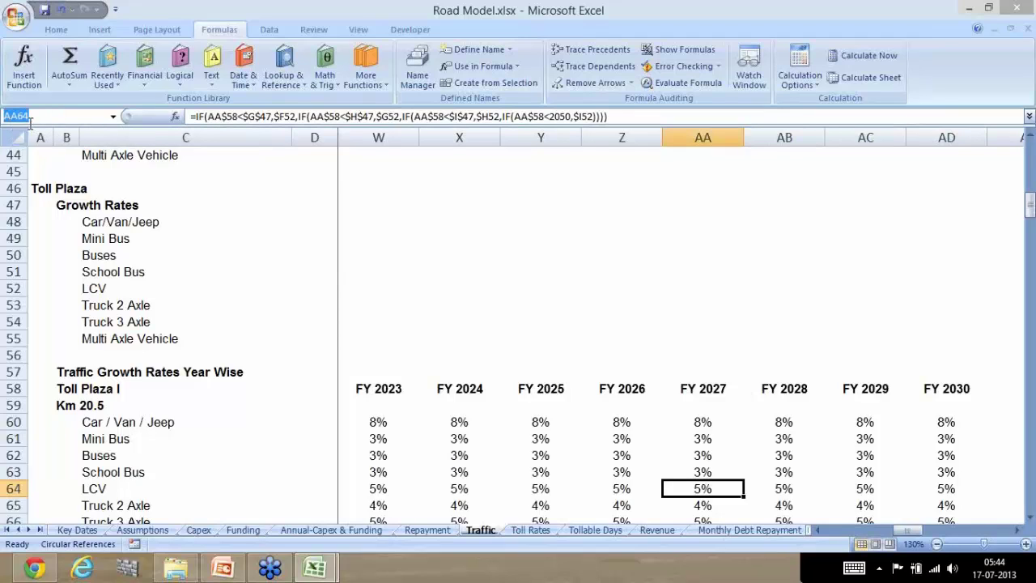
- Evaluate the outer IF's logical test AA$58<$G$47 in place within AA64's formula
{"action": "left_click", "coordinate": [217, 116]}
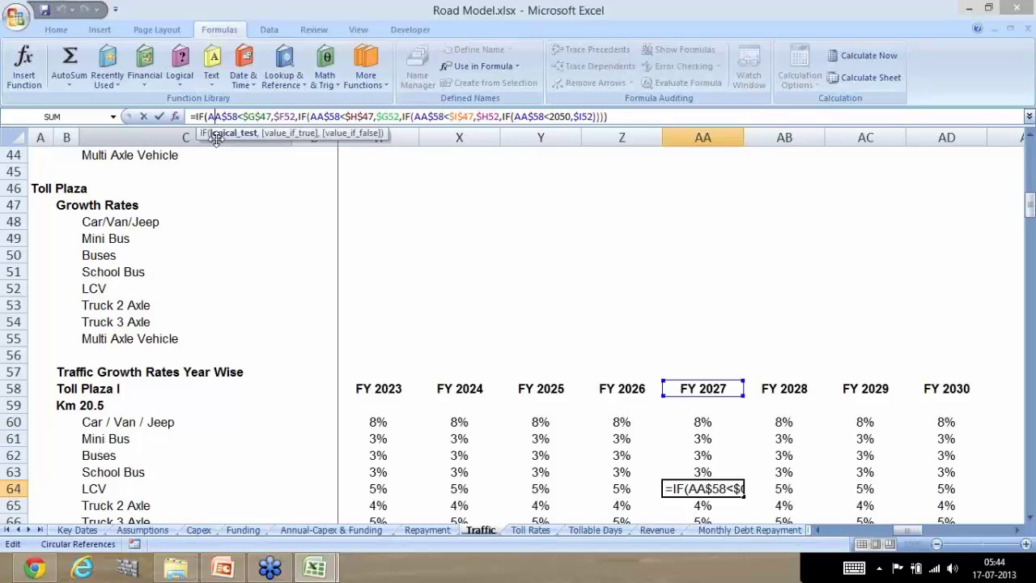
{"action": "left_click", "coordinate": [238, 133]}
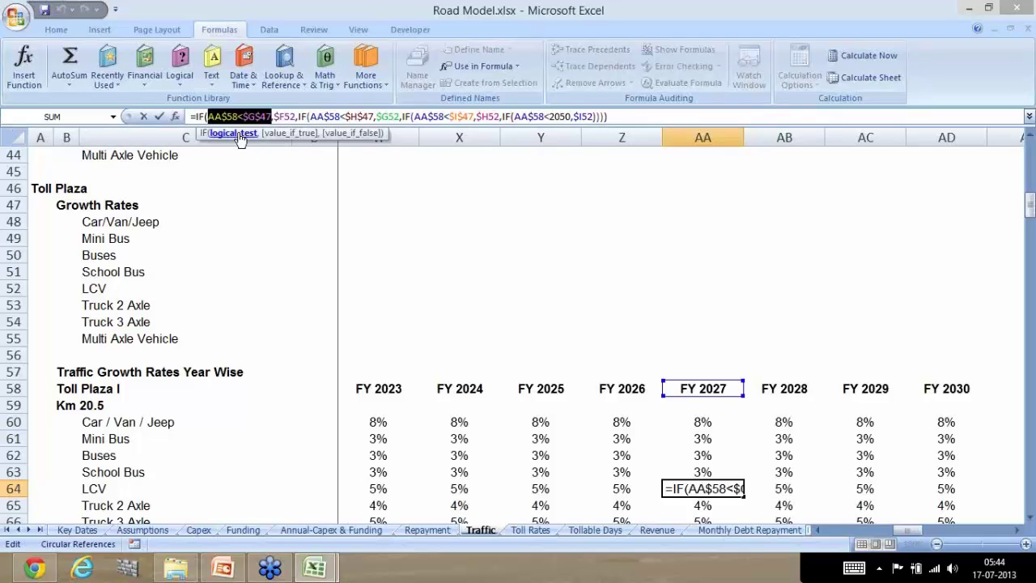
{"action": "key", "text": "F9"}
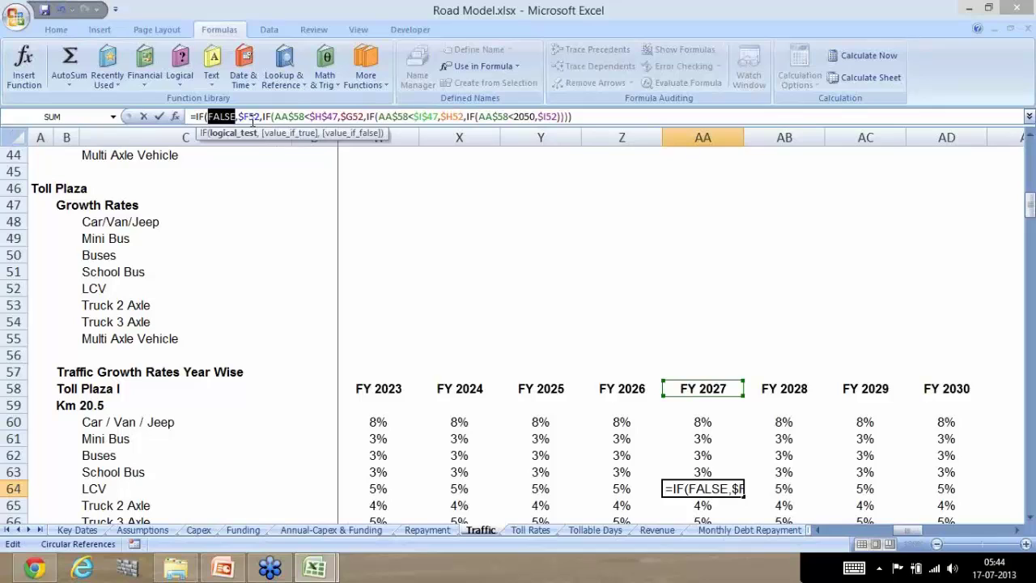
- Check the outer IF's remaining arguments in AA64's formula, and evaluate the second IF's logical test AA$58<$H$47 in place
{"action": "left_click", "coordinate": [260, 117]}
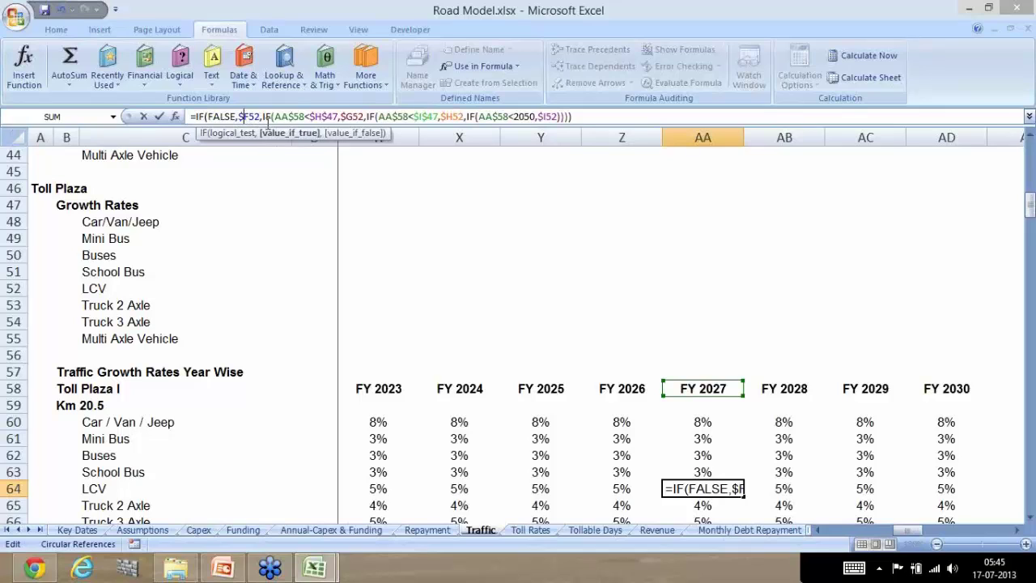
{"action": "left_click", "coordinate": [262, 117]}
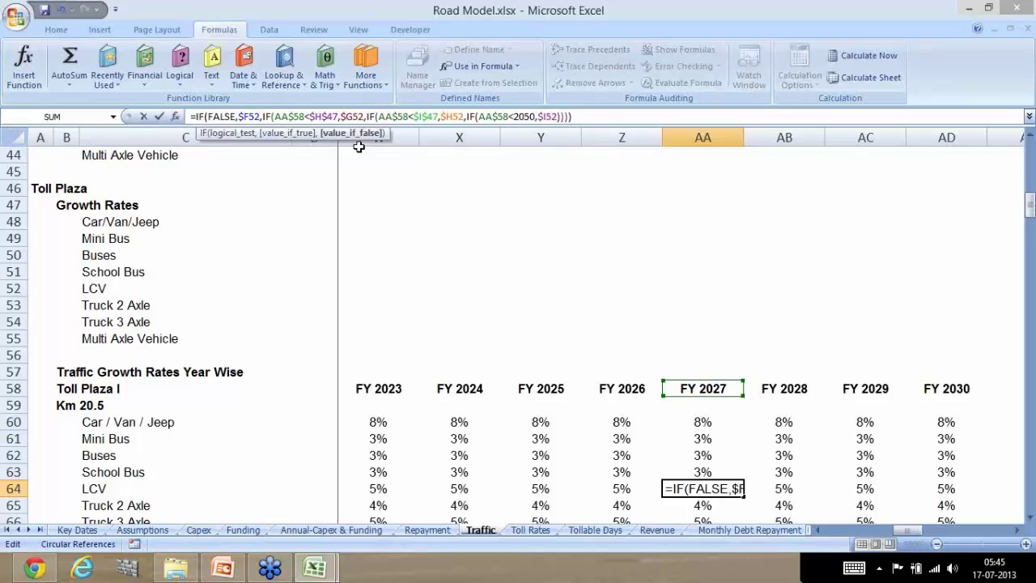
{"action": "left_click", "coordinate": [275, 116]}
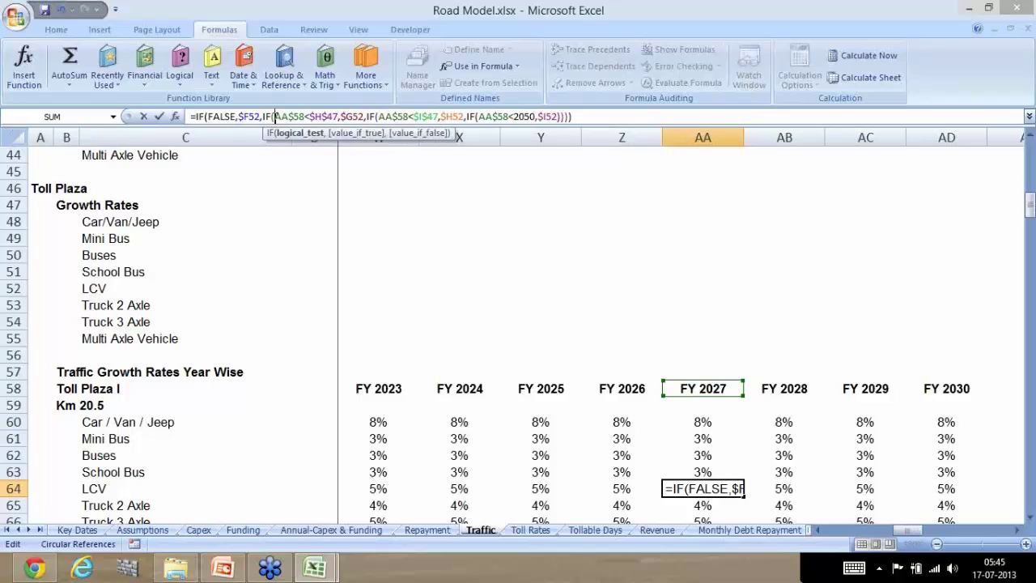
{"action": "left_click", "coordinate": [285, 134]}
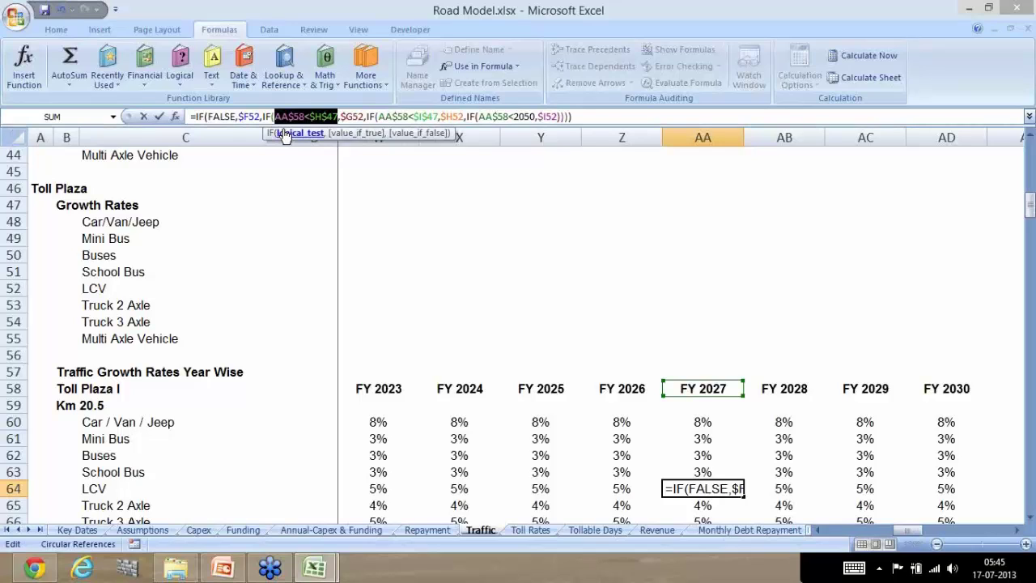
{"action": "key", "text": "F9"}
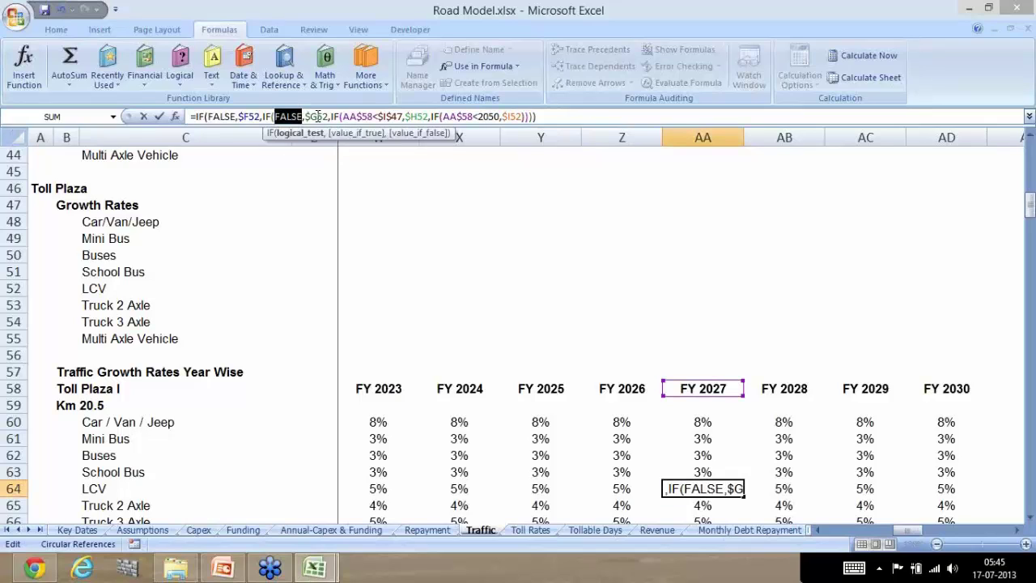
- Check the second IF's remaining arguments in AA64's formula, and evaluate the third IF's logical test AA$58<$I$47 in place
{"action": "left_click", "coordinate": [318, 116]}
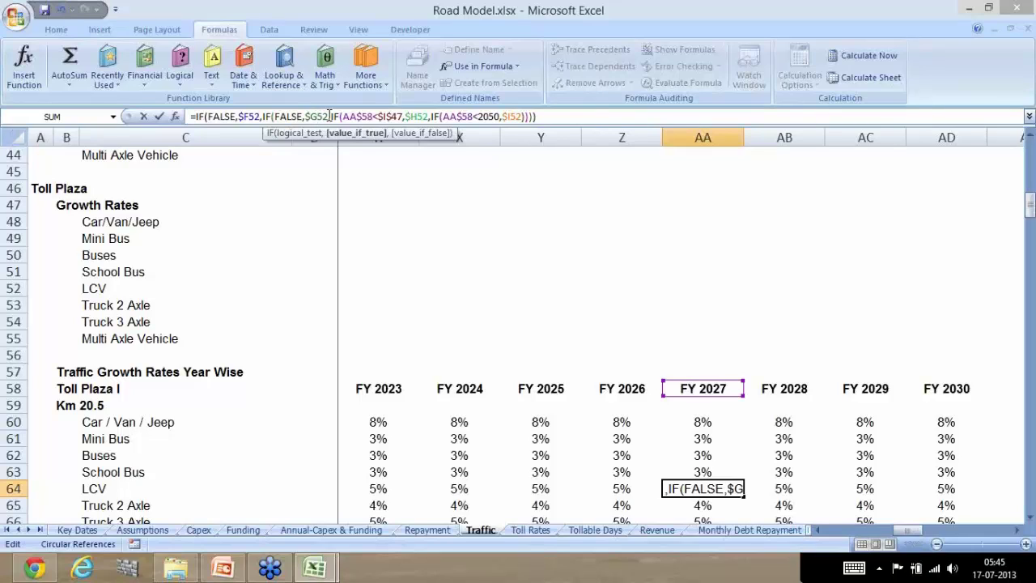
{"action": "left_click", "coordinate": [331, 116]}
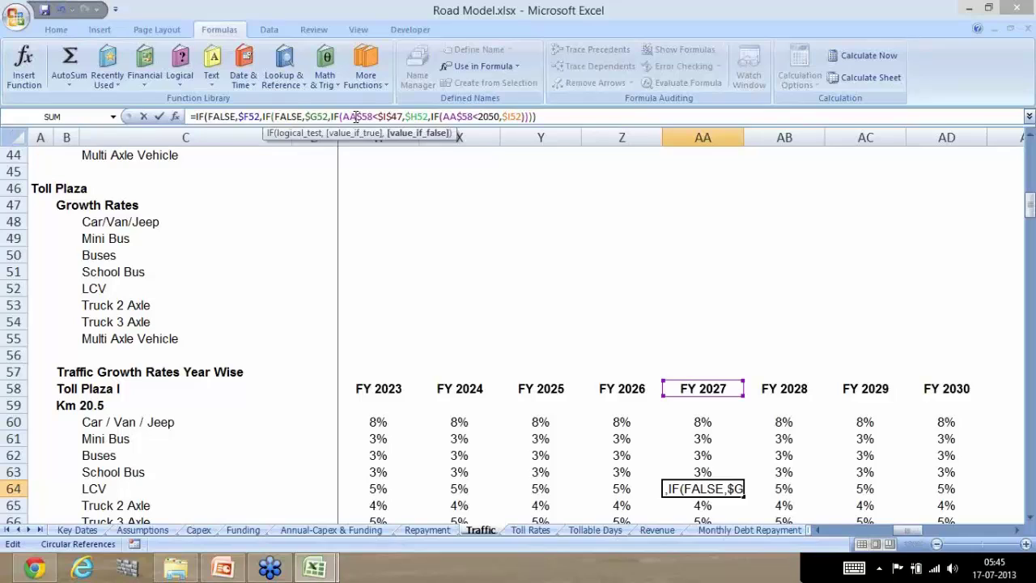
{"action": "left_click", "coordinate": [344, 117]}
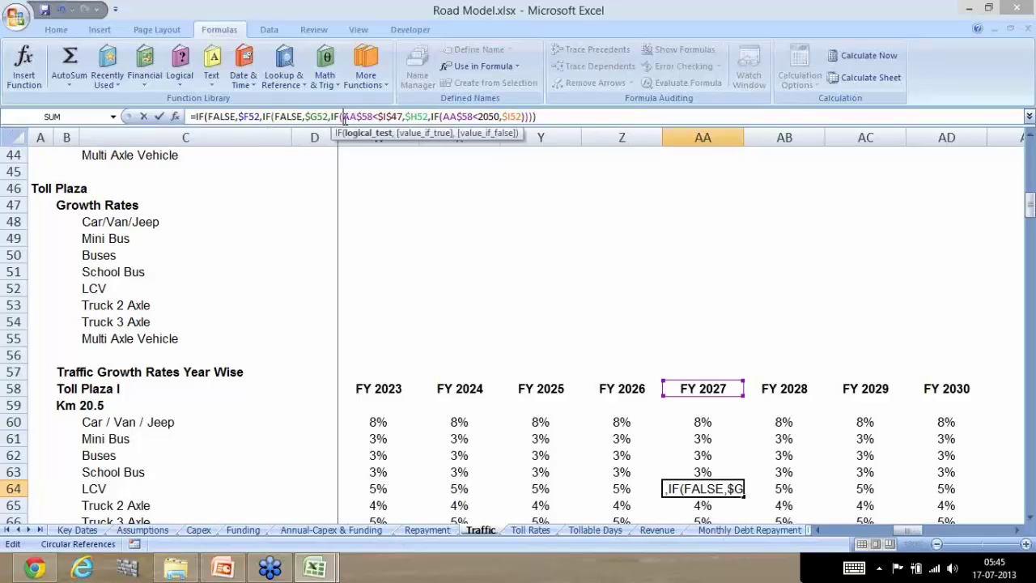
{"action": "left_click", "coordinate": [353, 134]}
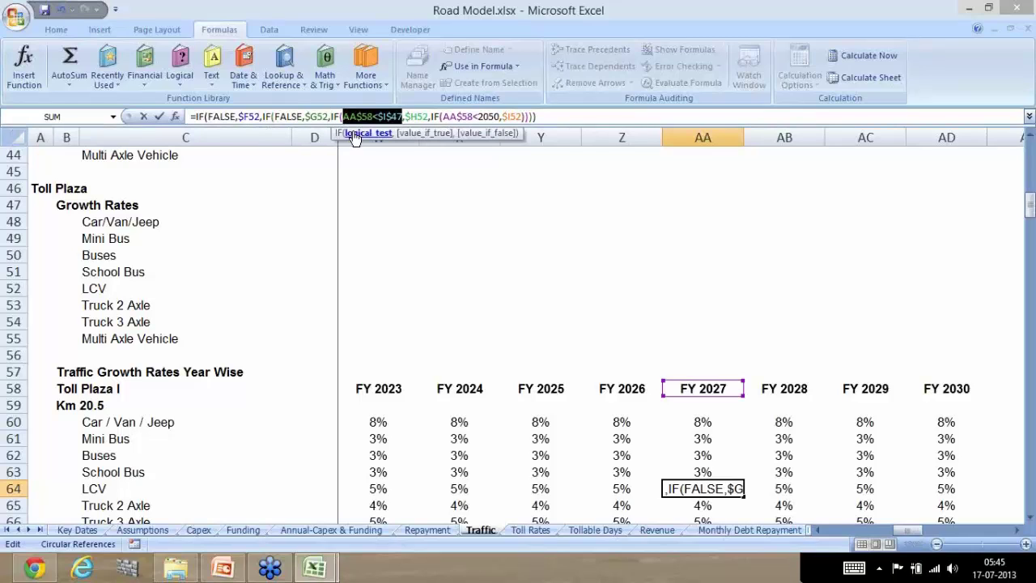
{"action": "key", "text": "F9"}
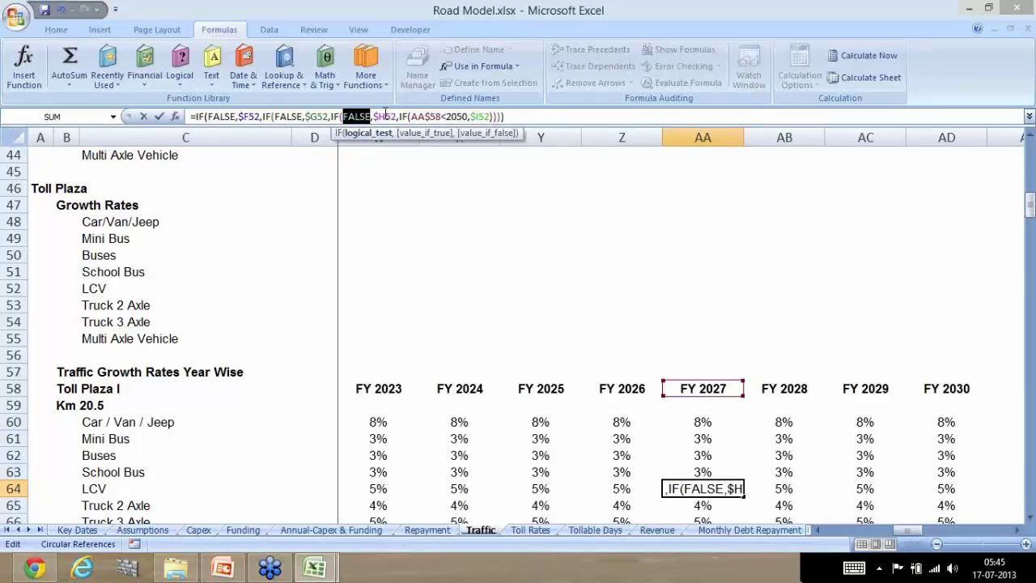
- Check the third IF's remaining arguments in AA64's formula, and evaluate the innermost IF's logical test AA$58<2050 in place
{"action": "left_click", "coordinate": [379, 116]}
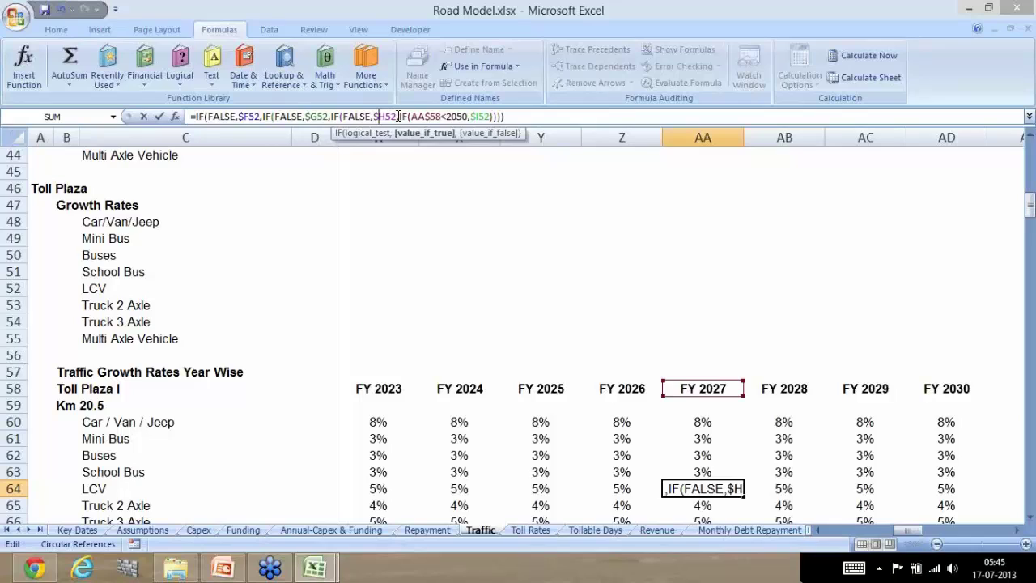
{"action": "left_click", "coordinate": [399, 117]}
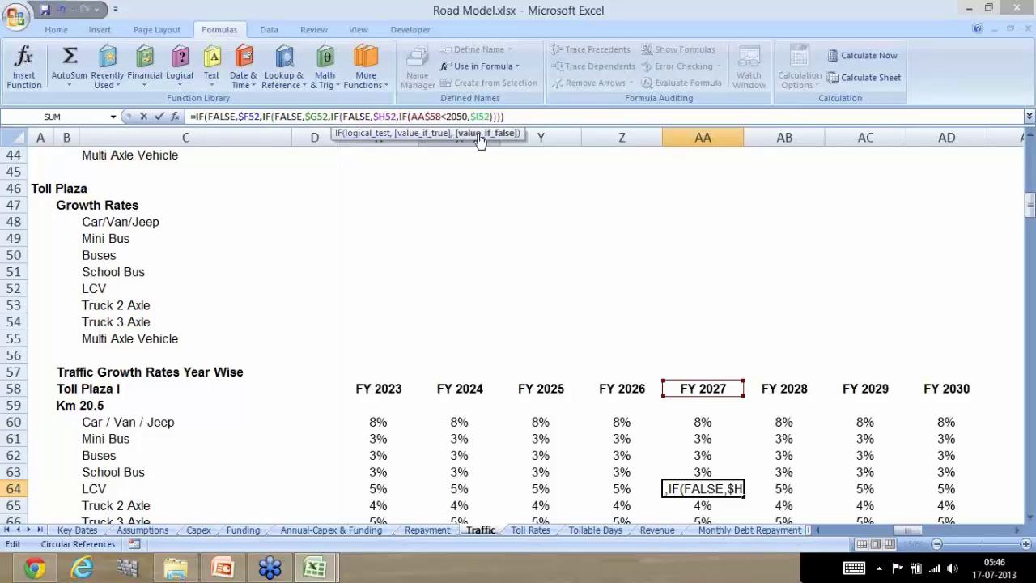
{"action": "left_click", "coordinate": [410, 116]}
{"action": "left_click", "coordinate": [420, 134]}
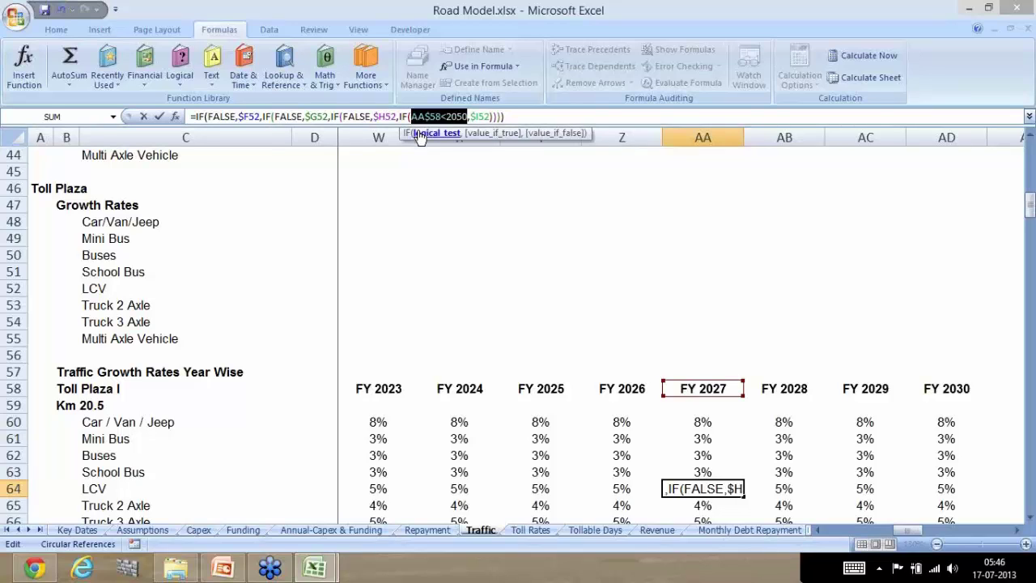
{"action": "key", "text": "F9"}
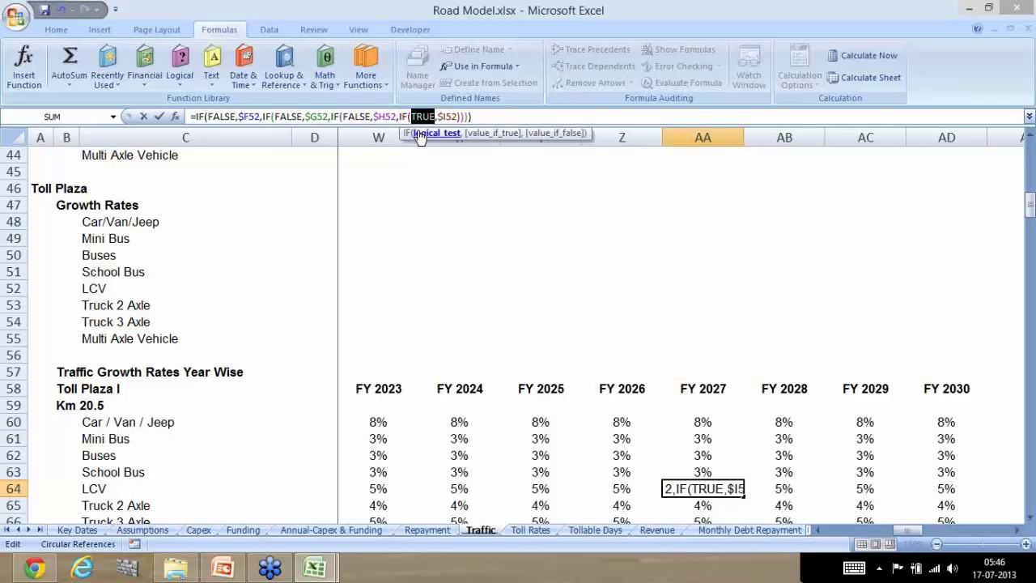
- Evaluate the innermost IF's value-if-true argument $I52 in AA64's formula, and discard all evaluated parts
{"action": "left_click", "coordinate": [472, 134]}
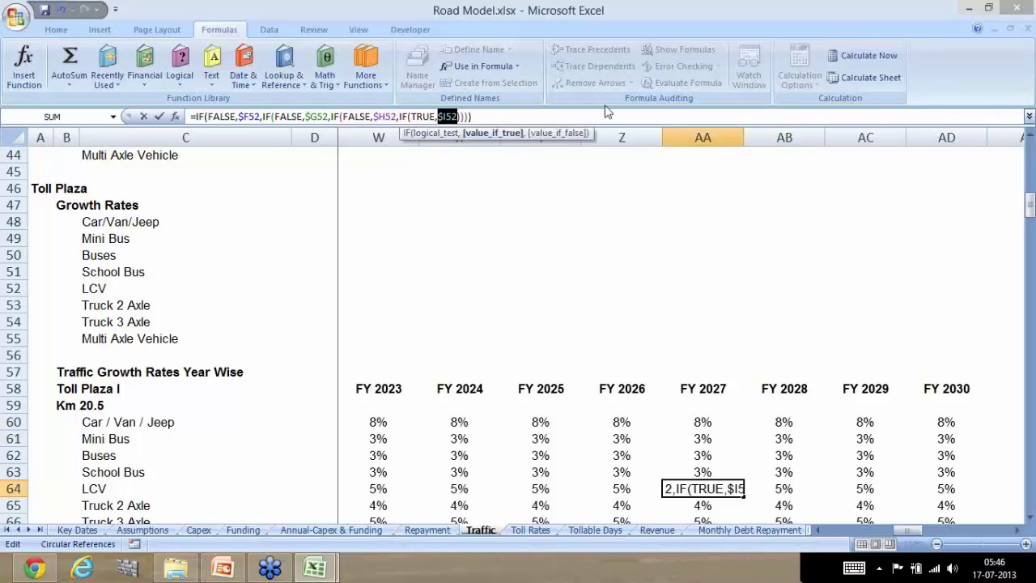
{"action": "key", "text": "F9"}
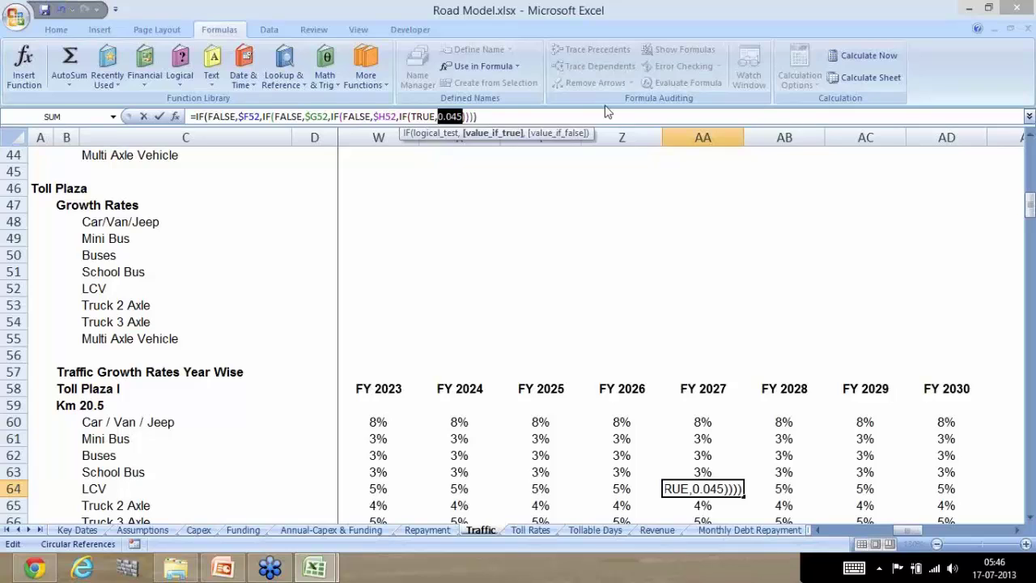
{"action": "key", "text": "Escape"}
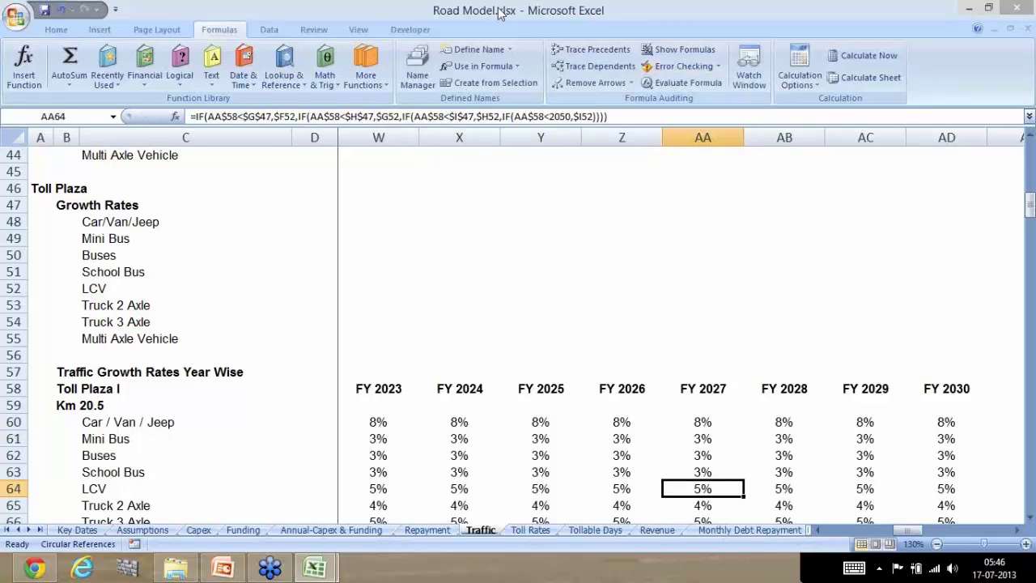
- Format the percentage in cell AA64 to show one decimal place
{"action": "left_click", "coordinate": [52, 35]}
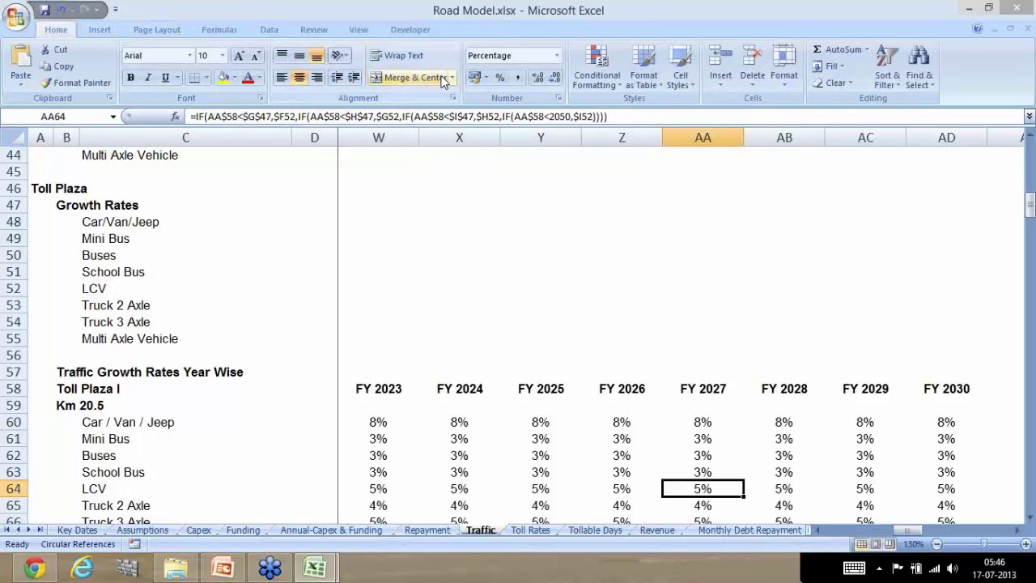
{"action": "left_click", "coordinate": [537, 77]}
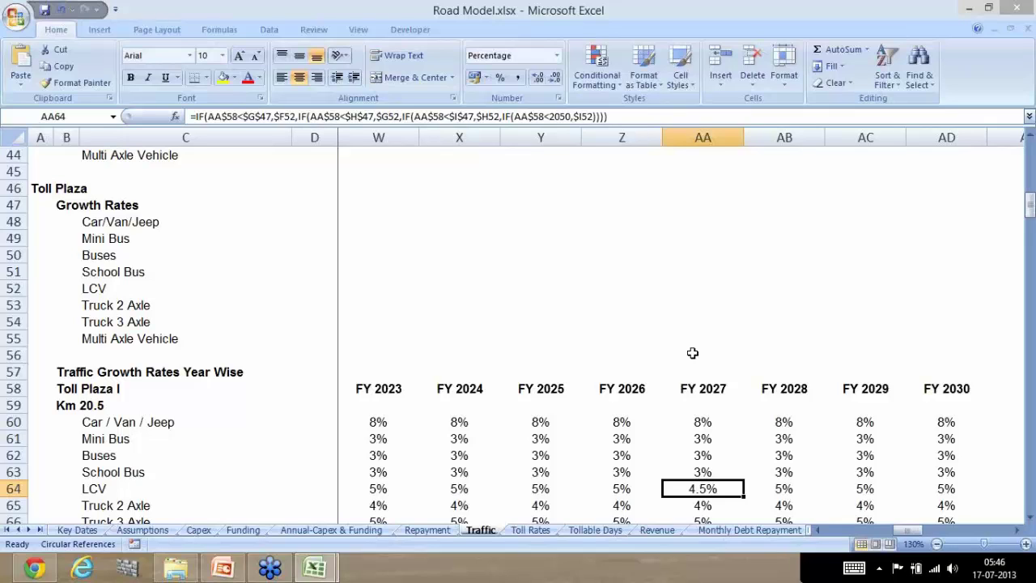
- Evaluate the outer IF's logical test S$58<$G$47 in place within the formula of S64, the LCV rate for FY 2019
{"action": "key", "text": "Left"}
{"action": "key", "text": "Left"}
{"action": "key", "text": "Left"}
{"action": "key", "text": "Left"}
{"action": "key", "text": "Left"}
{"action": "key", "text": "Left"}
{"action": "key", "text": "Left"}
{"action": "key", "text": "Left"}
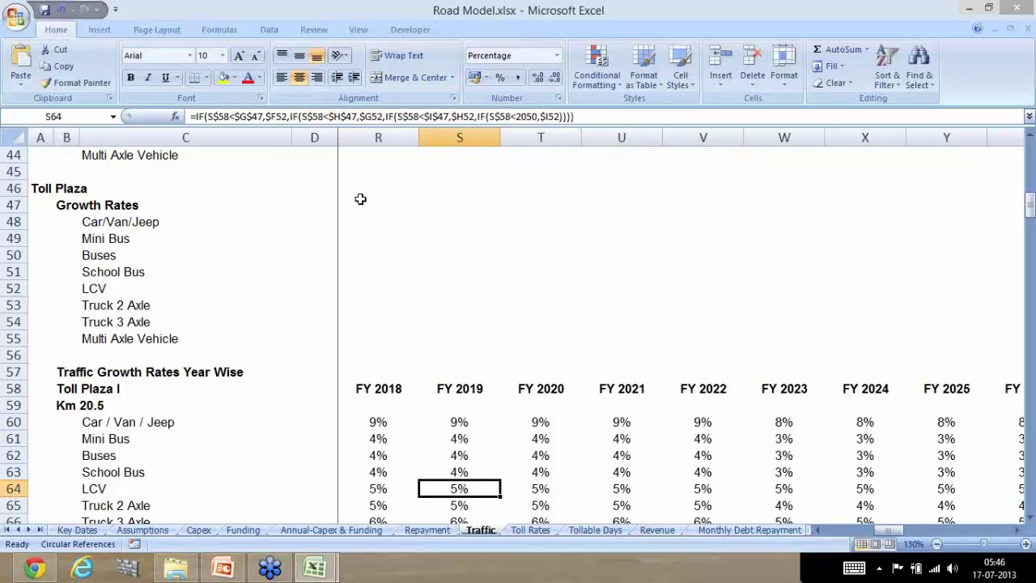
{"action": "left_click", "coordinate": [215, 116]}
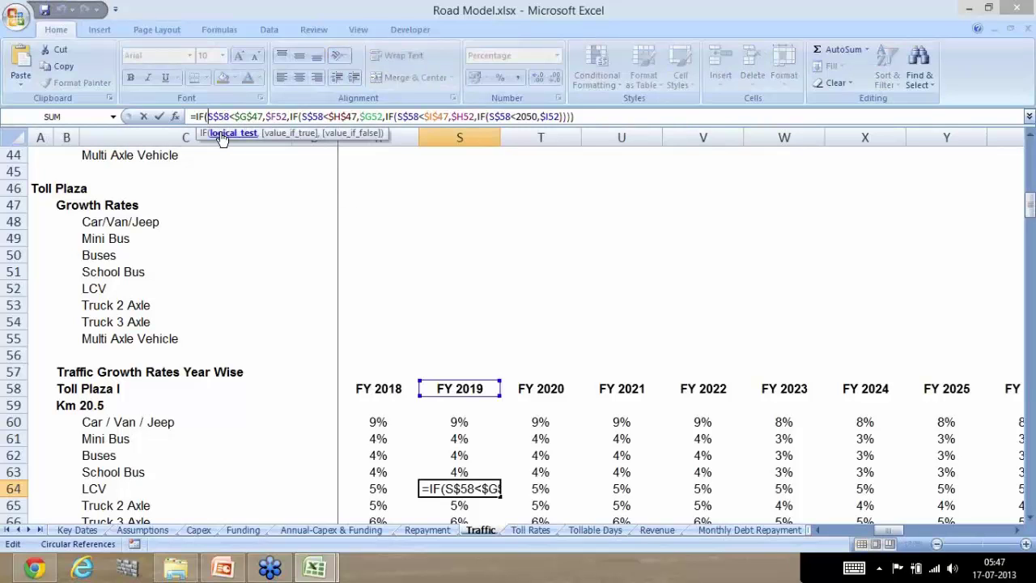
{"action": "left_click", "coordinate": [222, 134]}
{"action": "key", "text": "F9"}
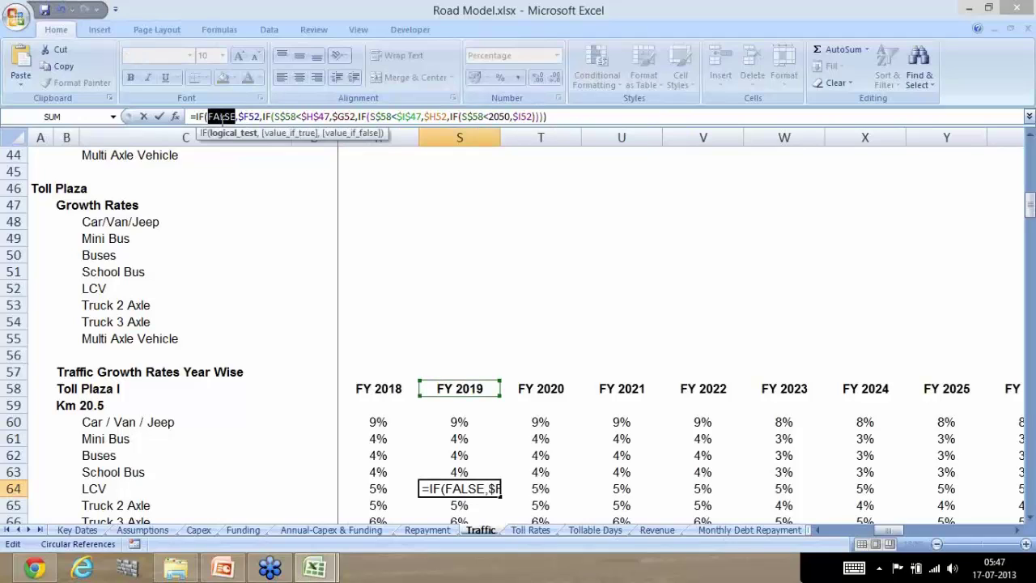
- Highlight the outer IF's value-if-false argument in S64's formula, and evaluate the nested IF's logical test S$58<$H$47 in place
{"action": "left_click", "coordinate": [337, 136]}
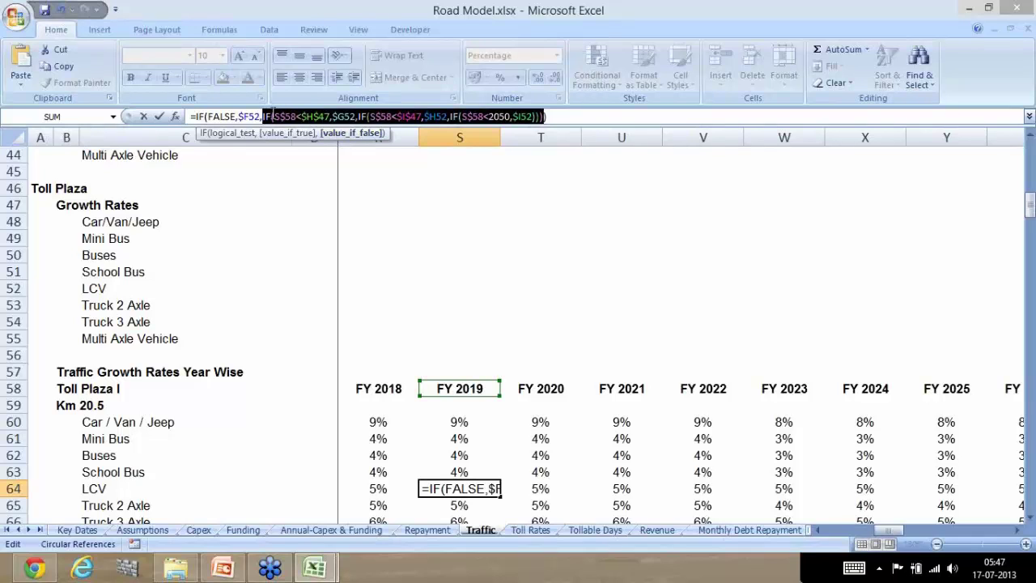
{"action": "left_click", "coordinate": [275, 116]}
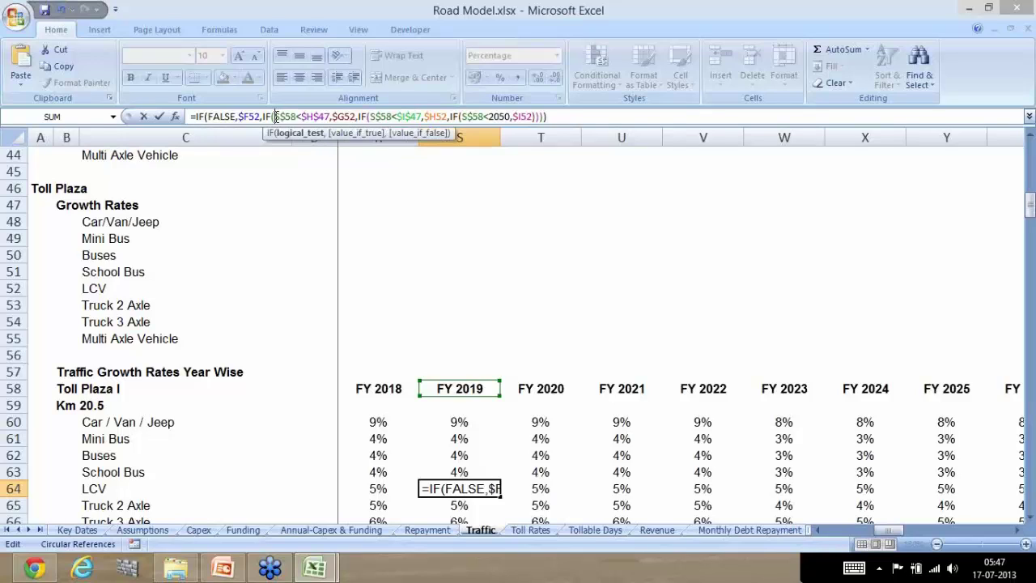
{"action": "left_click", "coordinate": [296, 134]}
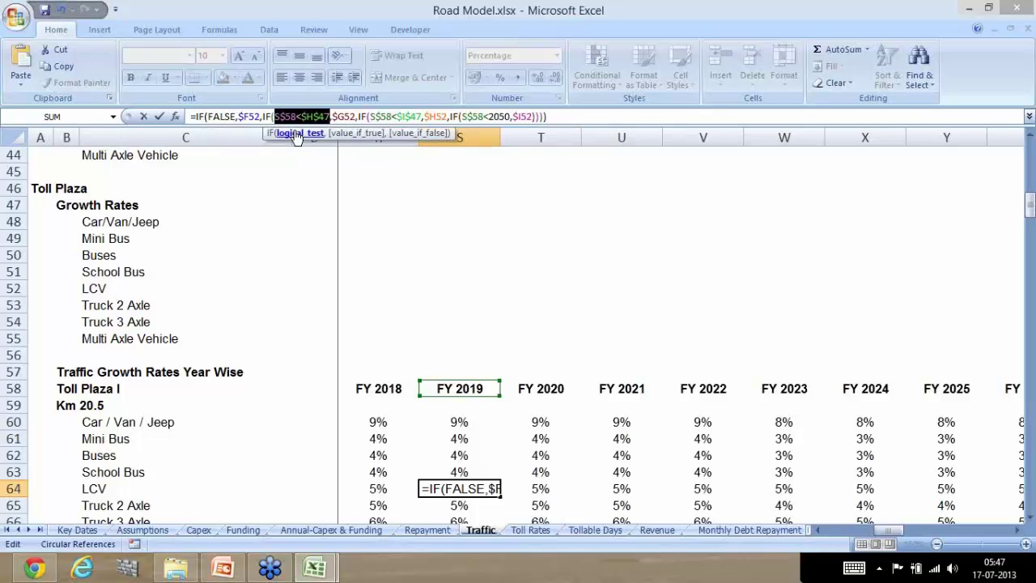
{"action": "key", "text": "F9"}
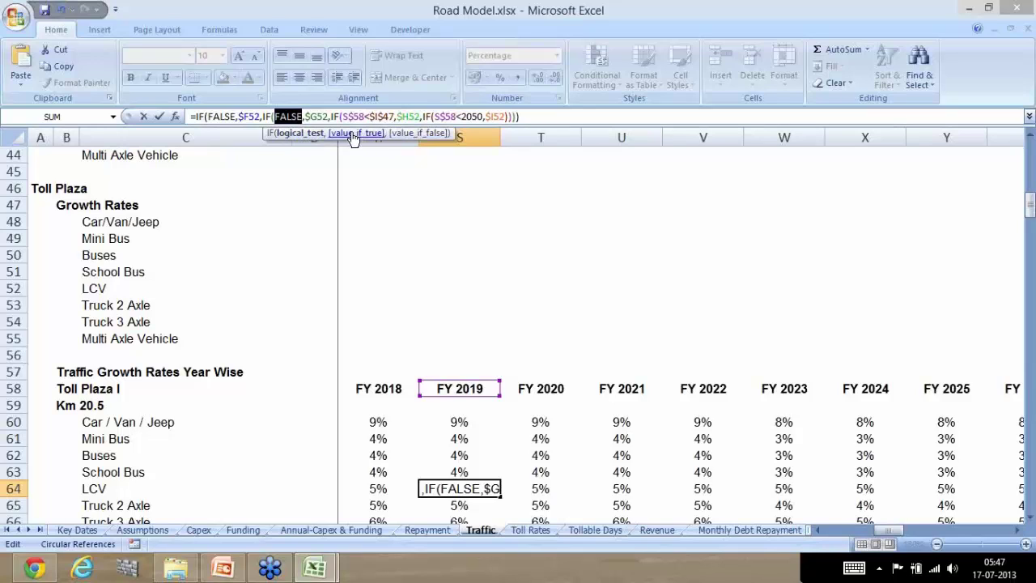
- Highlight the second IF's value-if-false argument in S64's formula, and evaluate the third IF's logical test S$58<$I$47 in place
{"action": "left_click", "coordinate": [397, 133]}
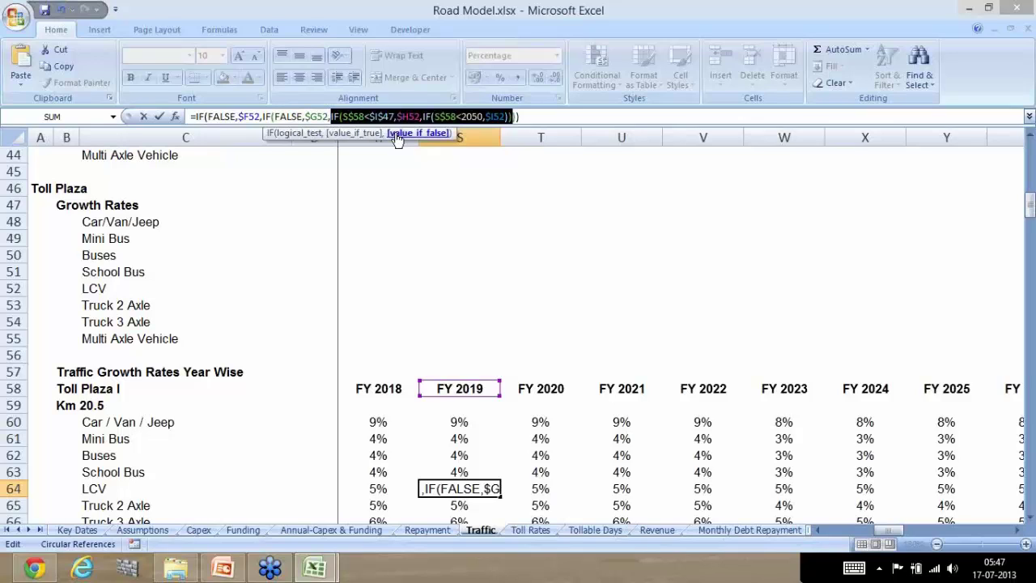
{"action": "left_click", "coordinate": [344, 117]}
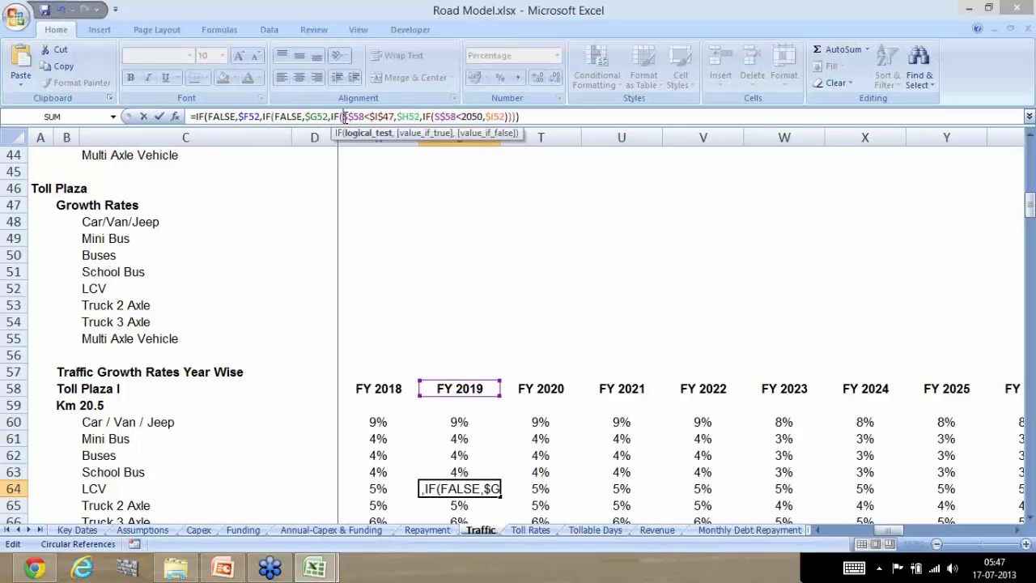
{"action": "left_click", "coordinate": [352, 136]}
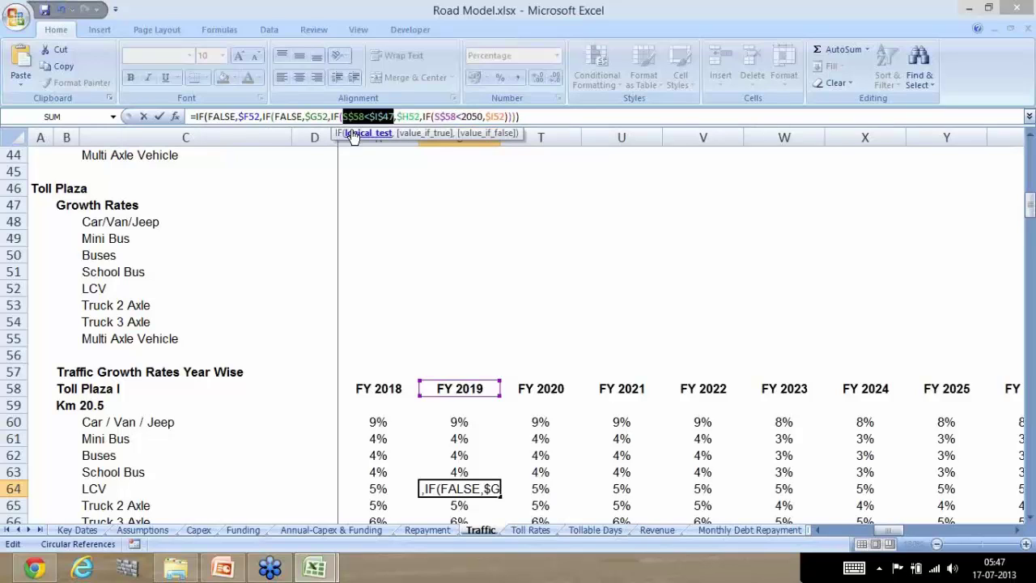
{"action": "key", "text": "F9"}
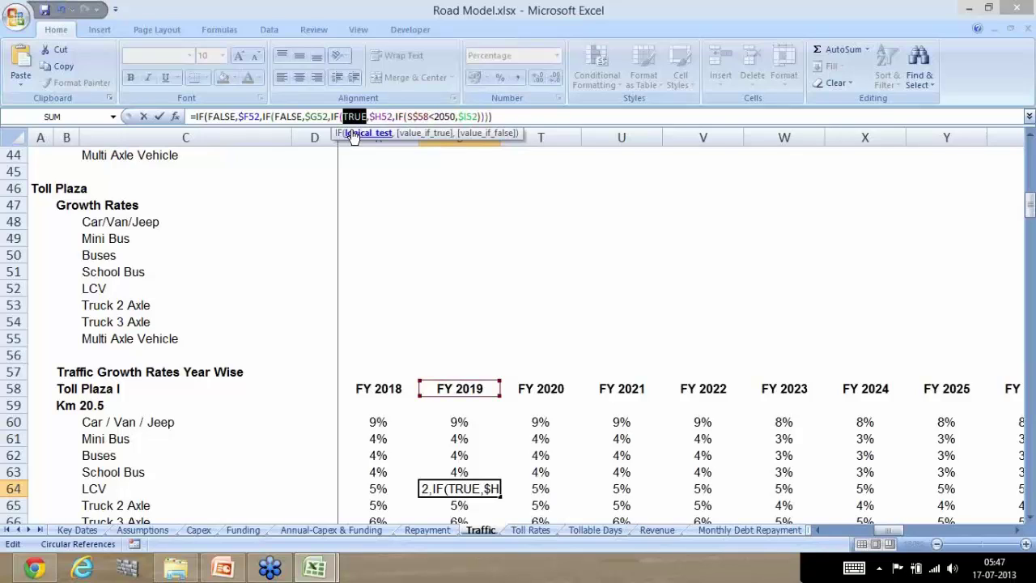
- Evaluate the third IF's value-if-true argument $H52 in S64's formula, and discard all evaluated parts
{"action": "left_click", "coordinate": [420, 136]}
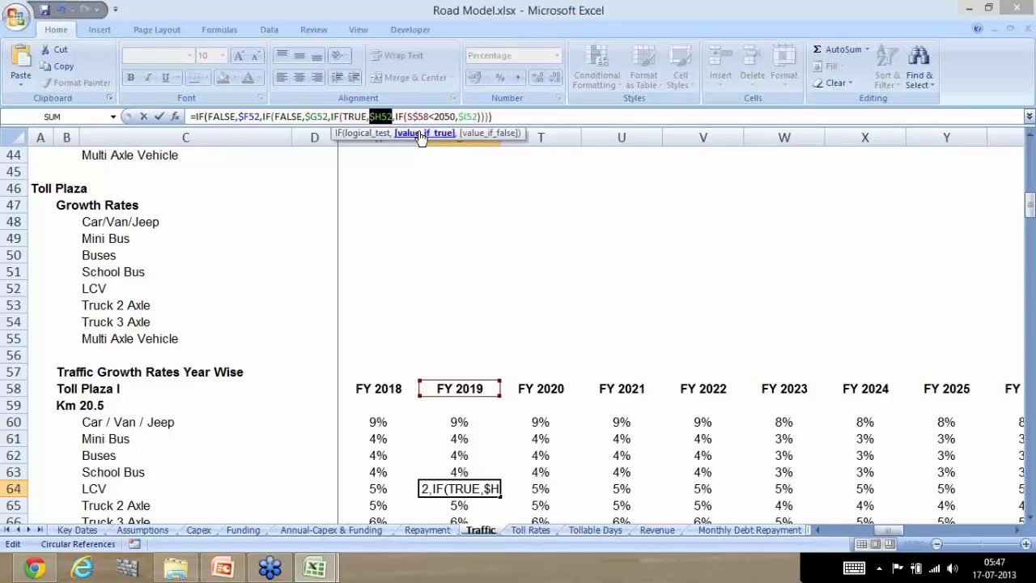
{"action": "key", "text": "F9"}
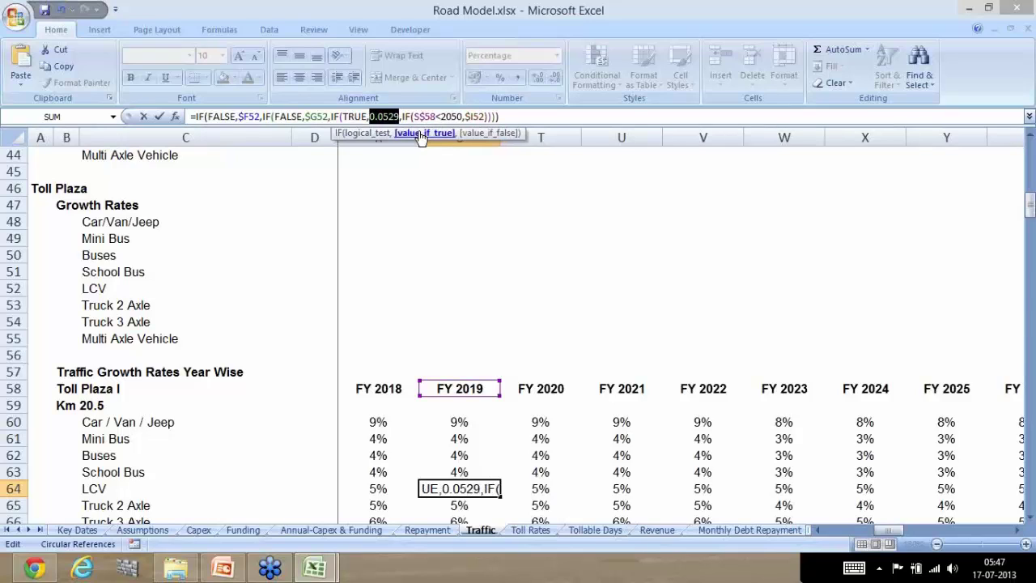
{"action": "key", "text": "Escape"}
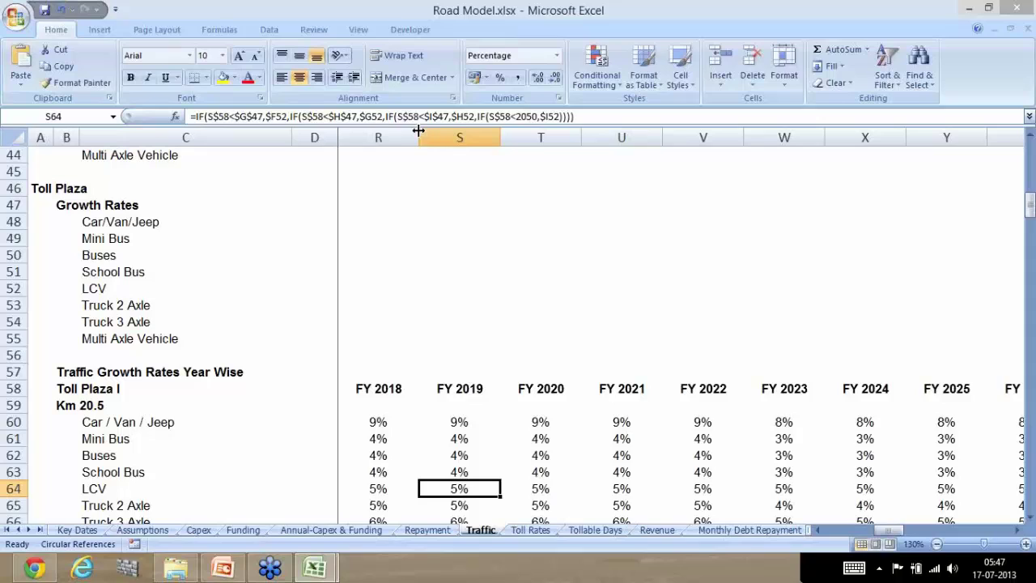
- Format the percentage in cell S64 to show two decimal places, and briefly display its formula's references without changing it
{"action": "left_click", "coordinate": [537, 78]}
{"action": "left_click", "coordinate": [537, 78]}
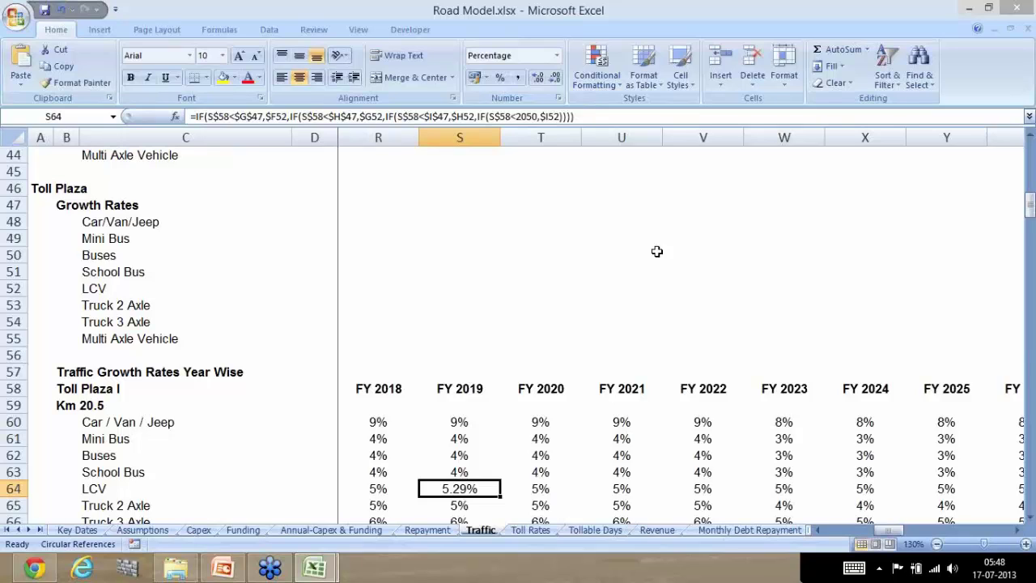
{"action": "key", "text": "F2"}
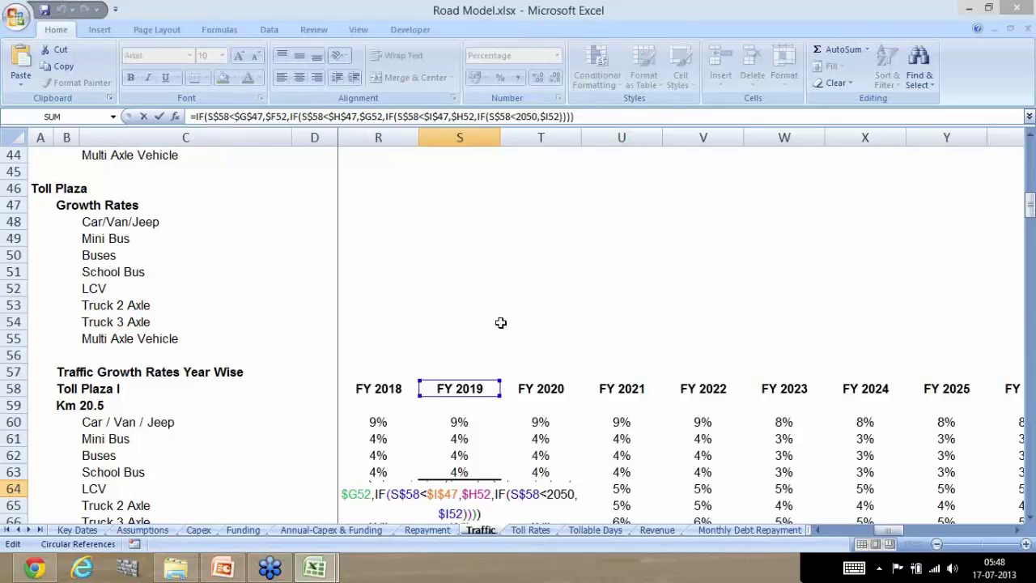
{"action": "key", "text": "Escape"}
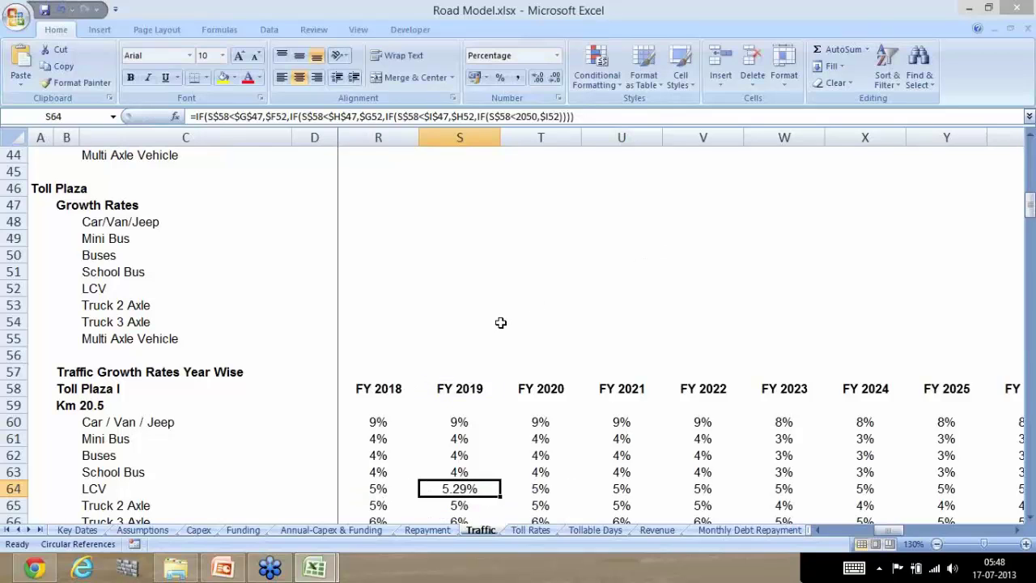
- Trace the precedents of S64 back to the Toll Plaza growth rates table, and remove the tracer arrows
{"action": "key", "text": "alt"}
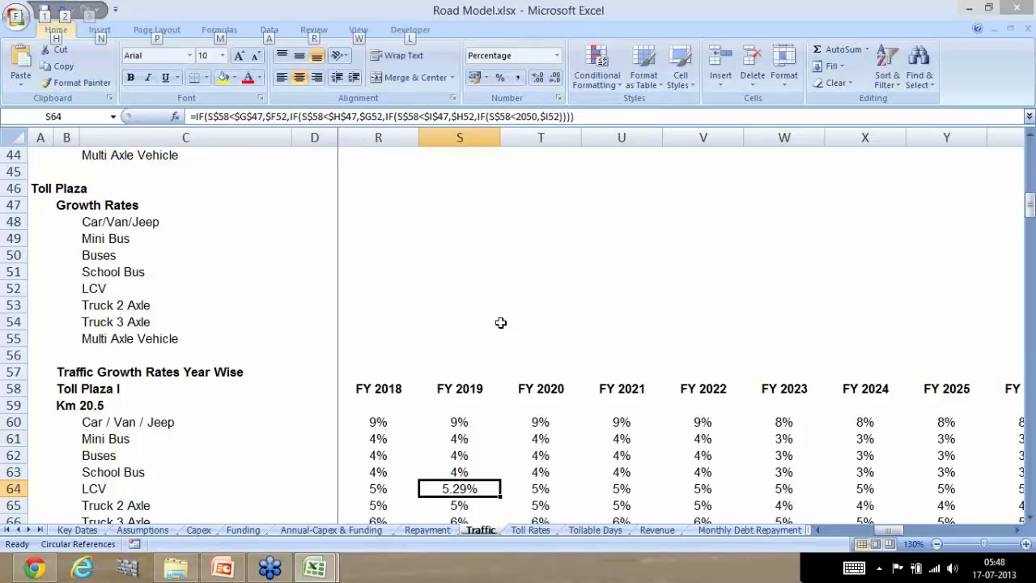
{"action": "key", "text": "m"}
{"action": "key", "text": "p"}
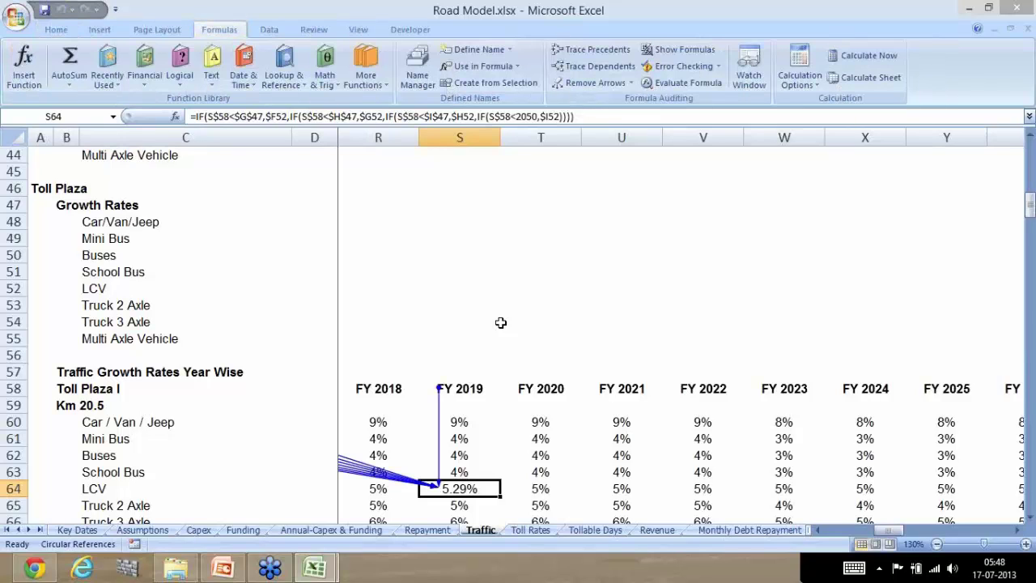
{"action": "left_click", "coordinate": [827, 531]}
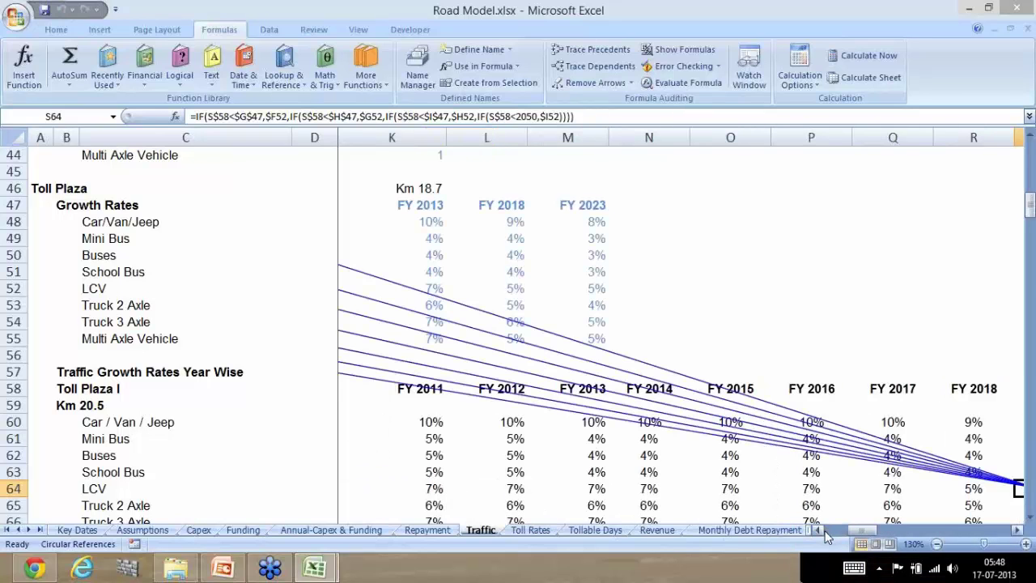
{"action": "left_click", "coordinate": [826, 532]}
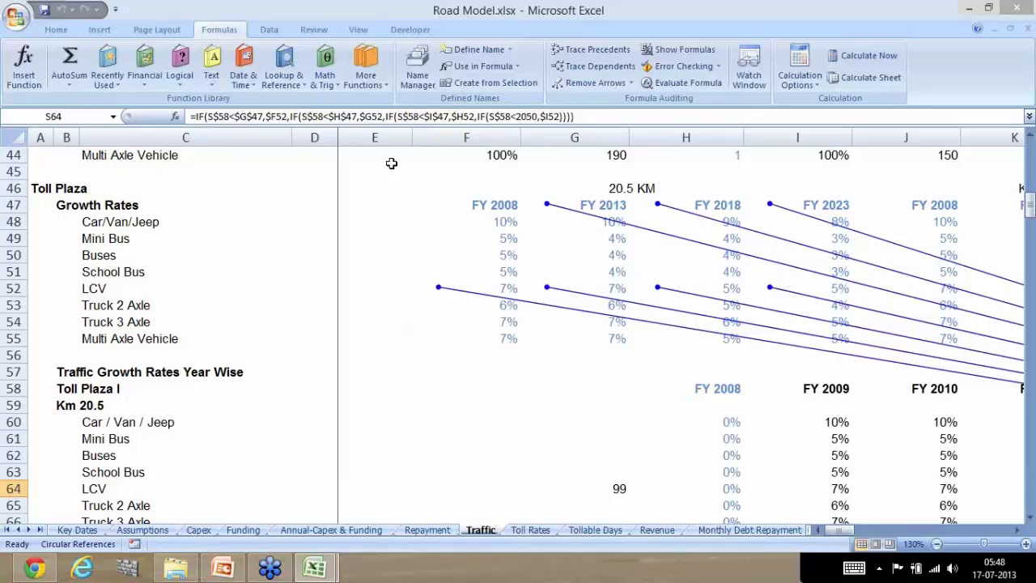
{"action": "left_click", "coordinate": [575, 81]}
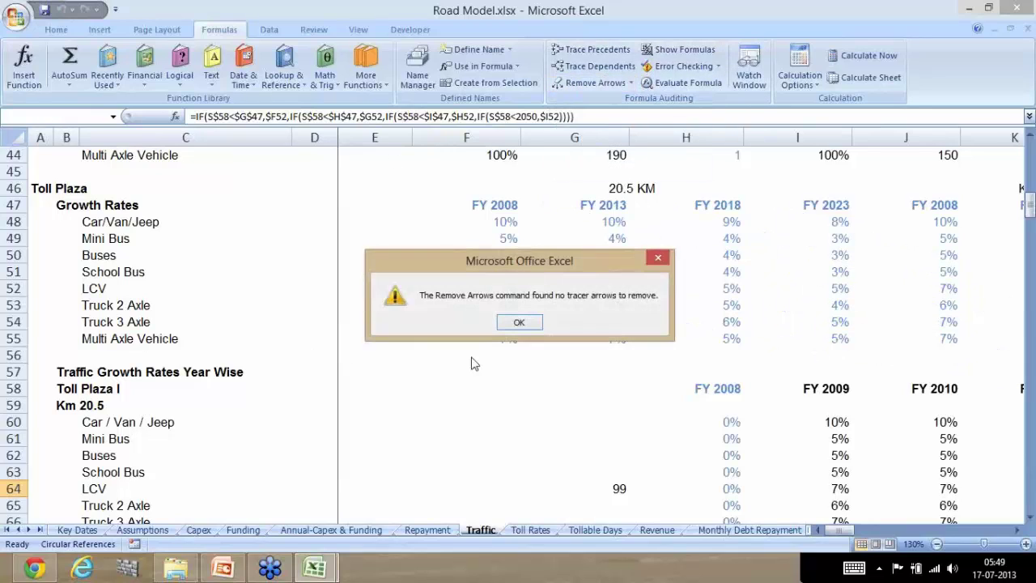
{"action": "left_click", "coordinate": [520, 323]}
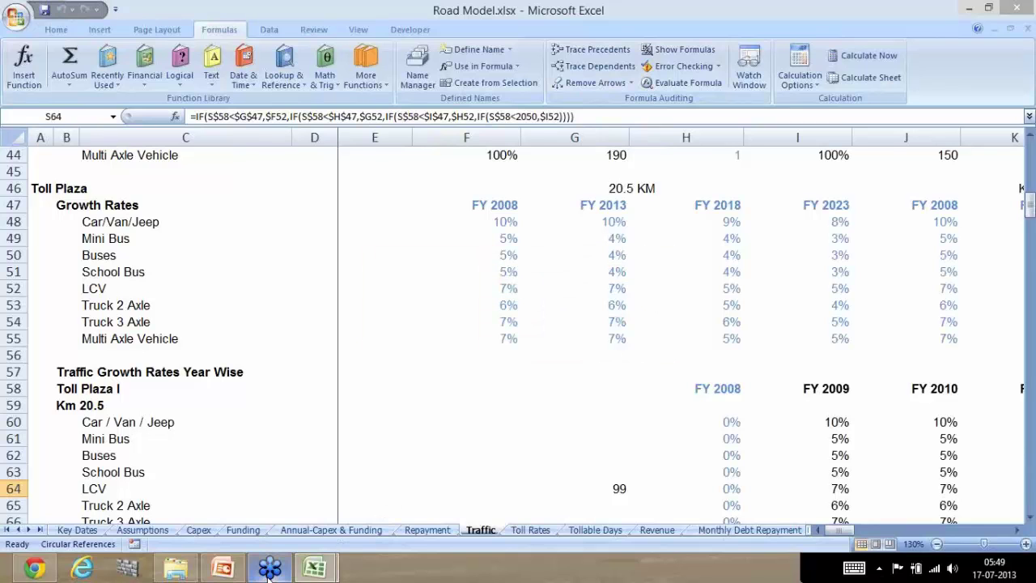
- Switch to the Excel Auditing Shortcuts presentation in PowerPoint to check the Trace Precedents slide, and return to the Road Model workbook in Excel
{"action": "left_click", "coordinate": [216, 572]}
{"action": "key", "text": "Down"}
{"action": "key", "text": "Down"}
{"action": "key", "text": "Down"}
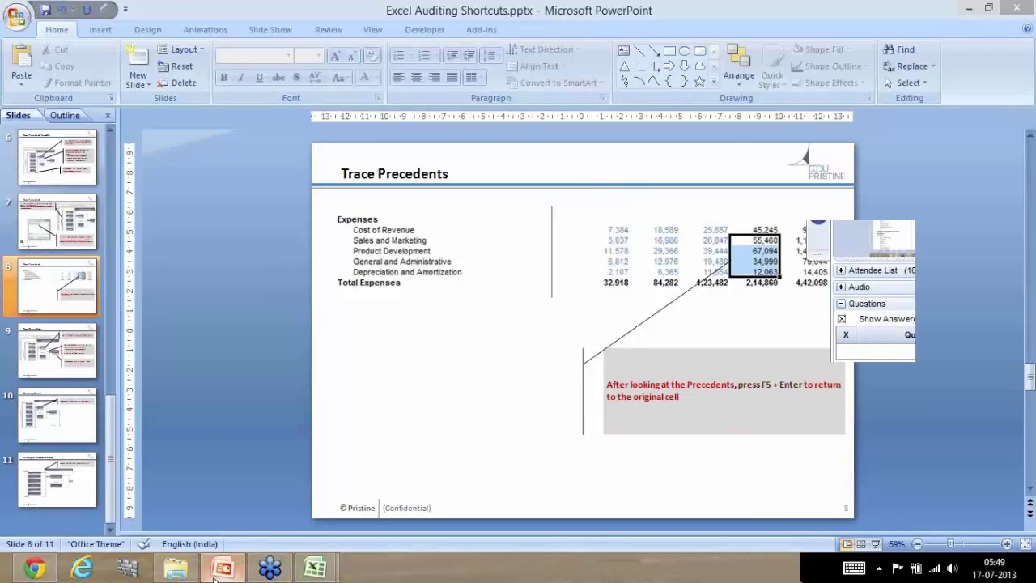
{"action": "left_click", "coordinate": [216, 571]}
- Examine the Car / Van / Jeep growth rate formulas in row 60 from FY 2008 through FY 2018
{"action": "left_click", "coordinate": [709, 425]}
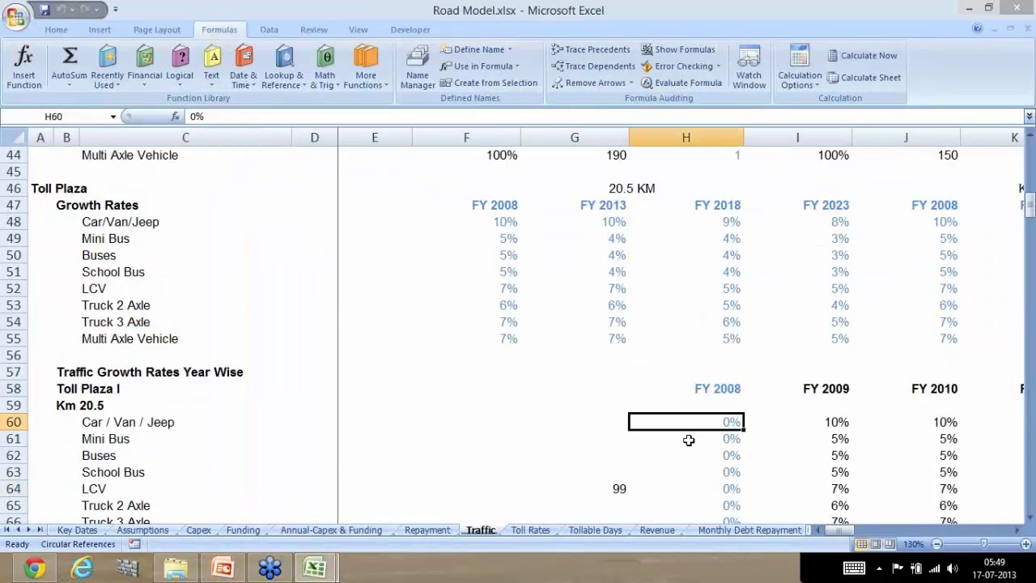
{"action": "key", "text": "Right"}
{"action": "key", "text": "Right"}
{"action": "key", "text": "Right"}
{"action": "key", "text": "Right"}
{"action": "key", "text": "Right"}
{"action": "key", "text": "Right"}
{"action": "key", "text": "Right"}
{"action": "key", "text": "Right"}
{"action": "key", "text": "Right"}
{"action": "key", "text": "Right"}
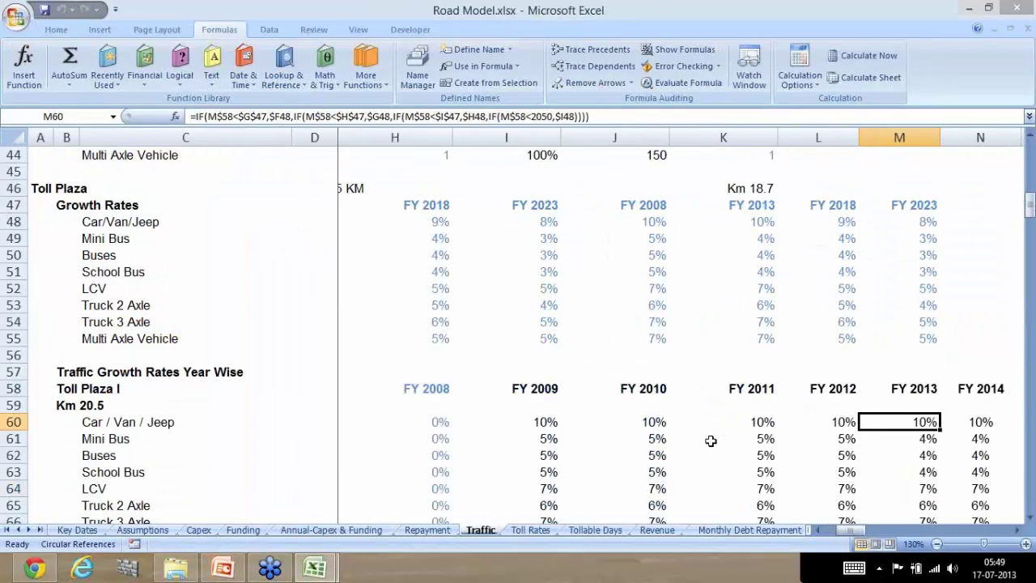
{"action": "key", "text": "Left"}
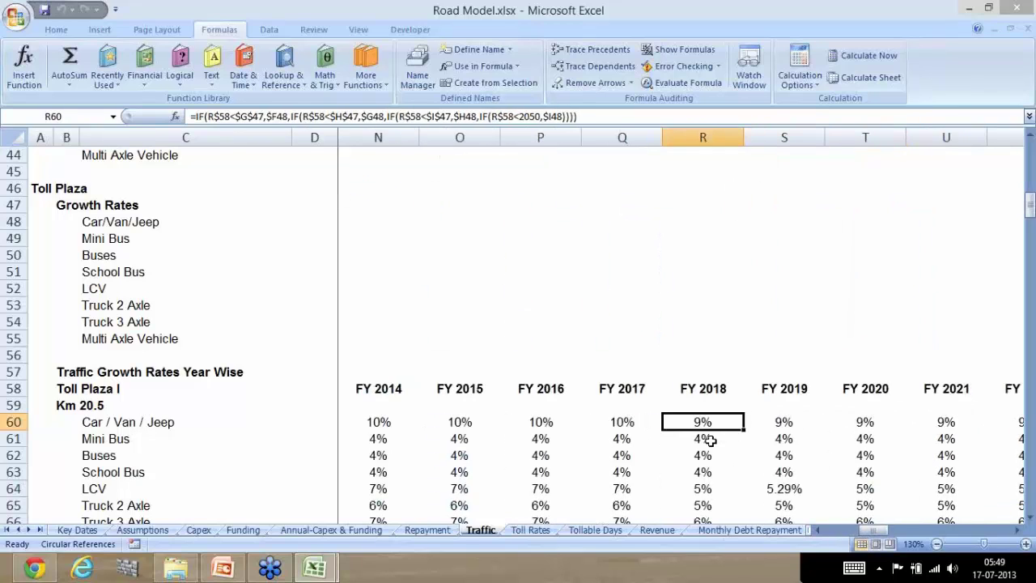
{"action": "key", "text": "Up"}
{"action": "key", "text": "Up"}
{"action": "key", "text": "ctrl+space"}
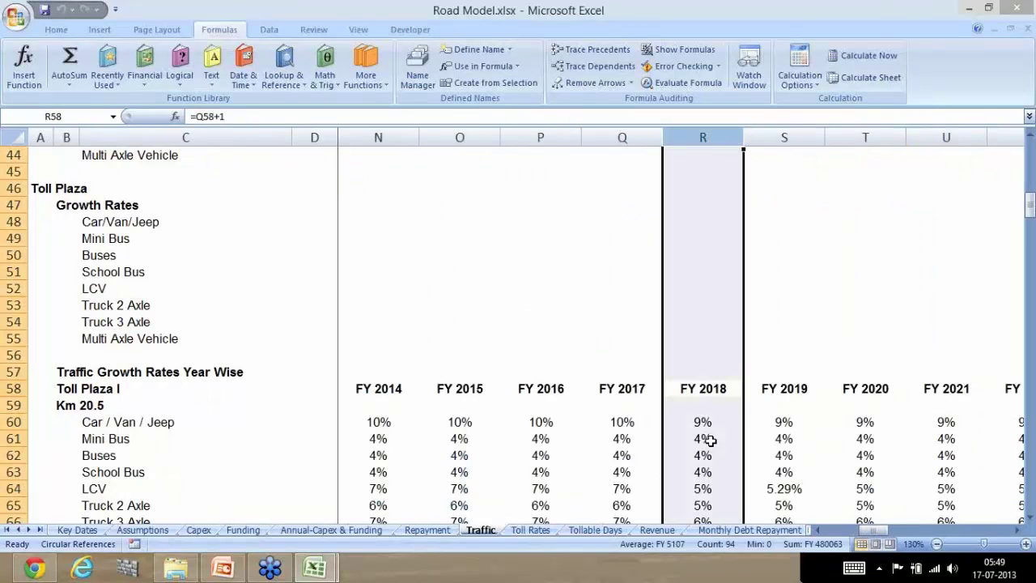
{"action": "key", "text": "shift+Right"}
{"action": "key", "text": "shift+Right"}
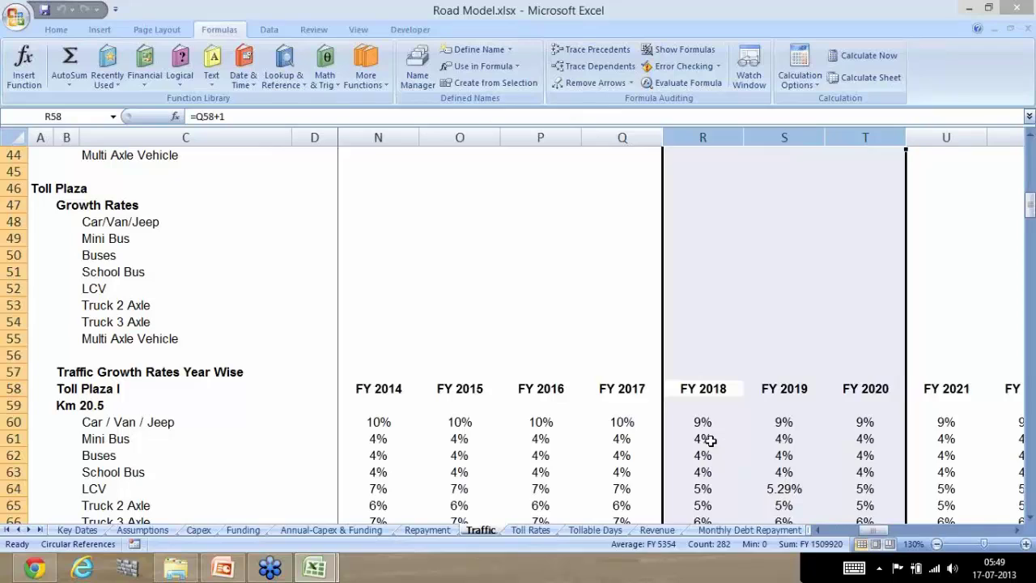
{"action": "key", "text": "shift+Left"}
{"action": "key", "text": "Left"}
{"action": "key", "text": "Left"}
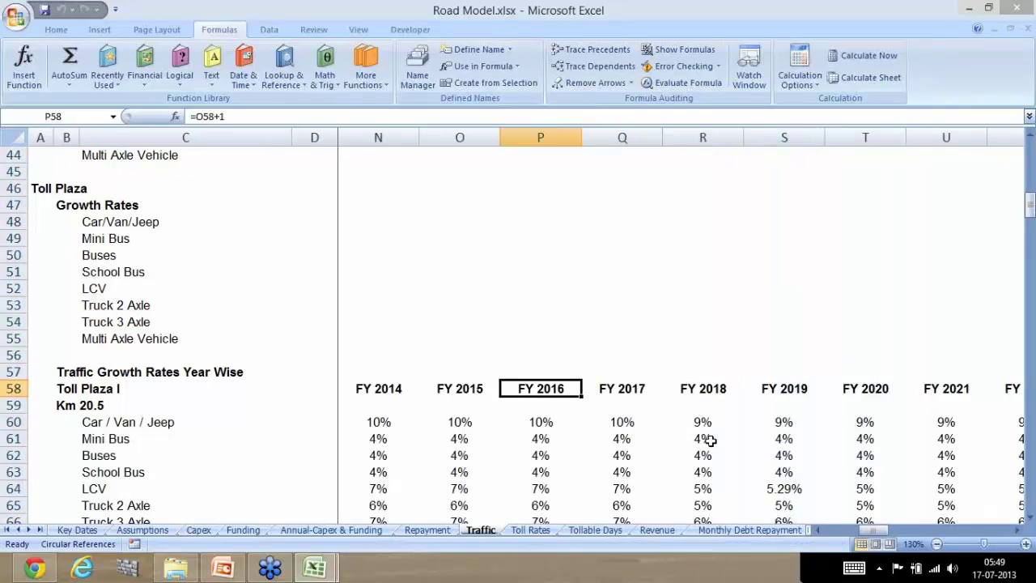
{"action": "key", "text": "Down"}
{"action": "key", "text": "Left"}
{"action": "key", "text": "Down"}
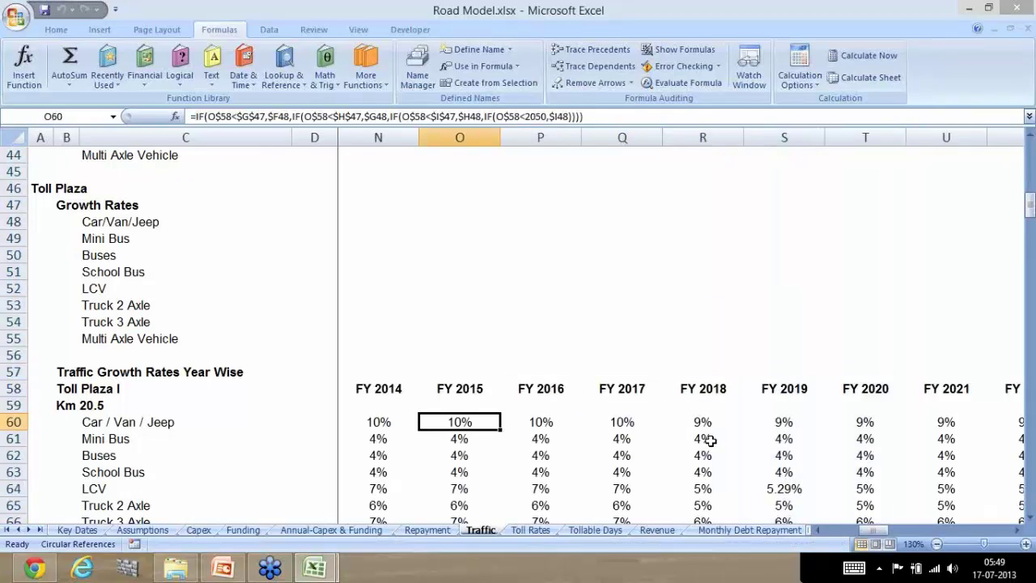
{"action": "key", "text": "Left"}
{"action": "key", "text": "Left"}
{"action": "key", "text": "Left"}
{"action": "key", "text": "Left"}
{"action": "key", "text": "Left"}
{"action": "key", "text": "Left"}
{"action": "key", "text": "Left"}
{"action": "key", "text": "Left"}
{"action": "key", "text": "Left"}
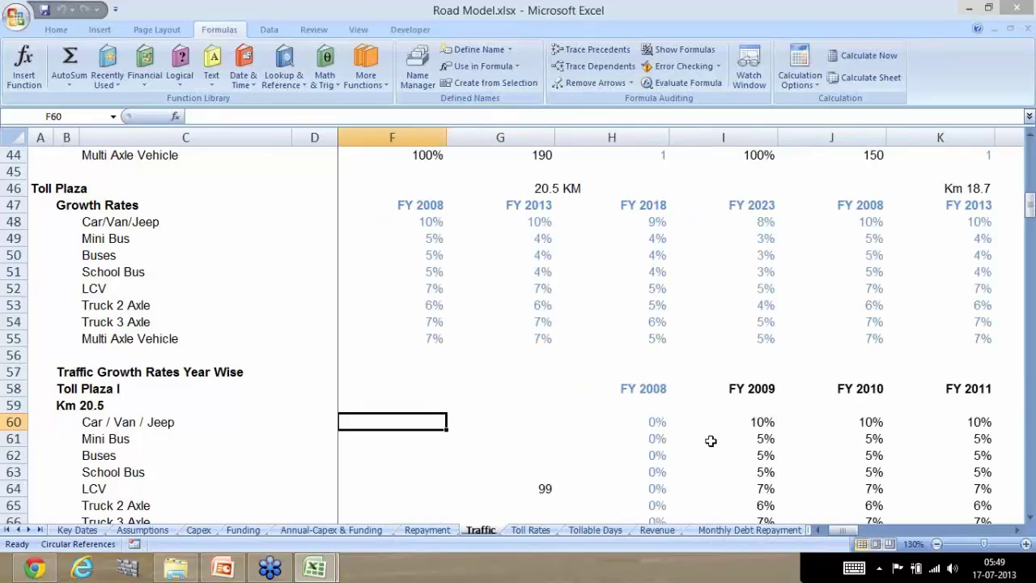
{"action": "key", "text": "Right"}
{"action": "key", "text": "Right"}
{"action": "key", "text": "Right"}
{"action": "key", "text": "Right"}
{"action": "key", "text": "Up"}
{"action": "key", "text": "Up"}
{"action": "key", "text": "Right"}
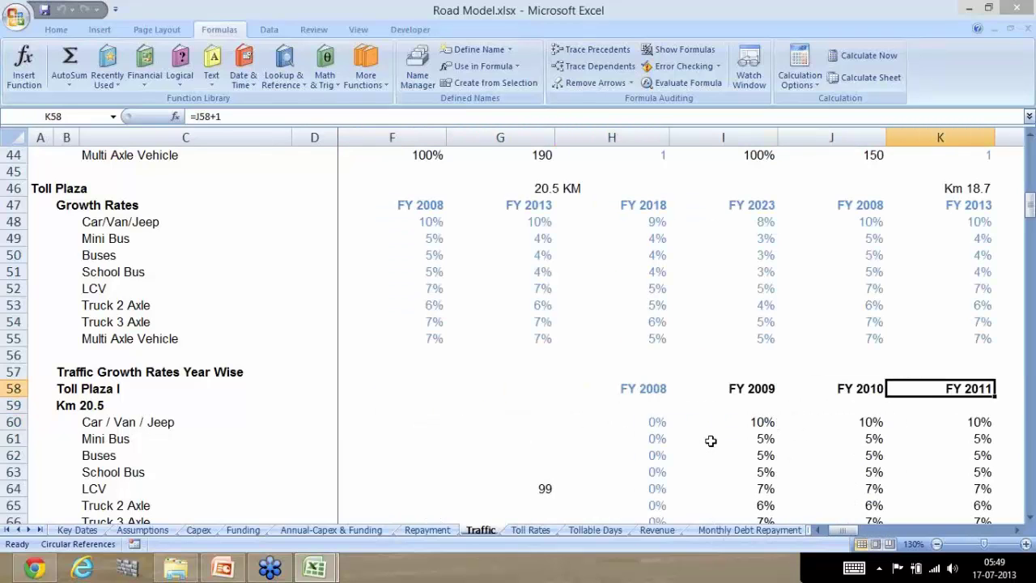
{"action": "key", "text": "Right"}
{"action": "key", "text": "Right"}
{"action": "key", "text": "Right"}
{"action": "key", "text": "Right"}
{"action": "key", "text": "Right"}
{"action": "key", "text": "Up"}
{"action": "key", "text": "Up"}
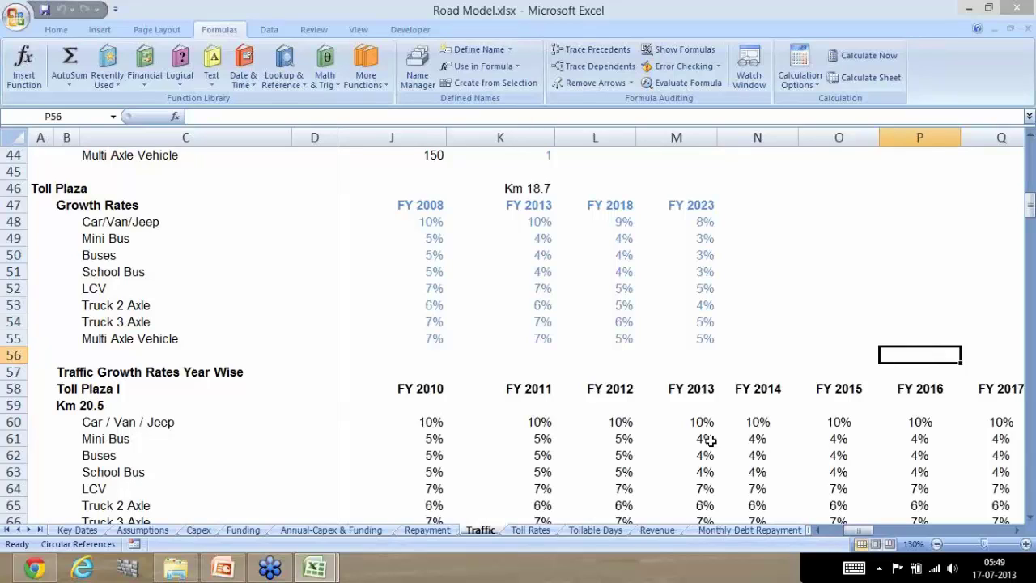
- Trace the dependents of cell L61, the Mini Bus growth rate for FY 2012 at Toll Plaza I
{"action": "key", "text": "Down"}
{"action": "key", "text": "Left"}
{"action": "key", "text": "Left"}
{"action": "key", "text": "Left"}
{"action": "key", "text": "Down"}
{"action": "key", "text": "Down"}
{"action": "key", "text": "Down"}
{"action": "key", "text": "Down"}
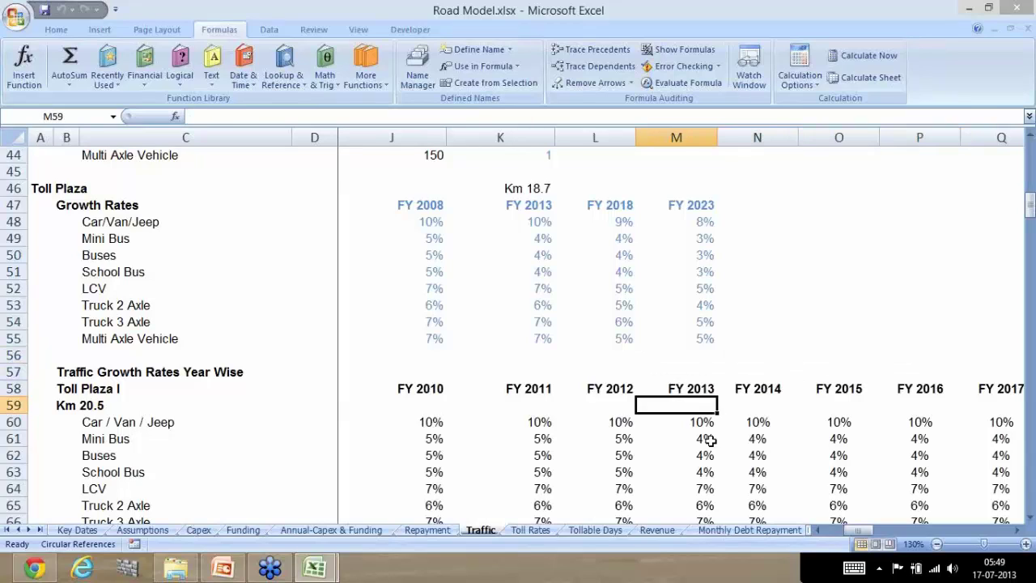
{"action": "key", "text": "Left"}
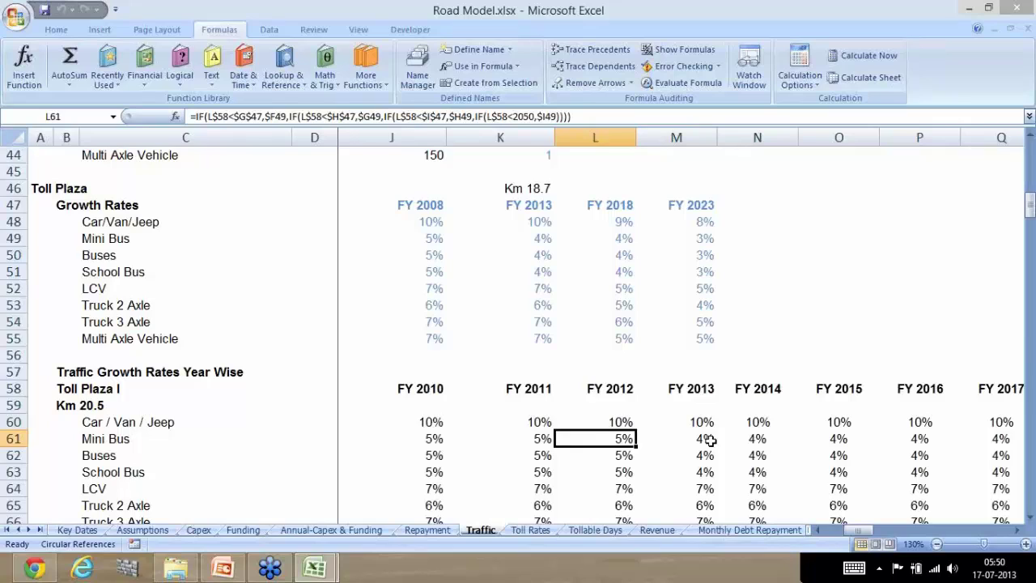
{"action": "key", "text": "alt"}
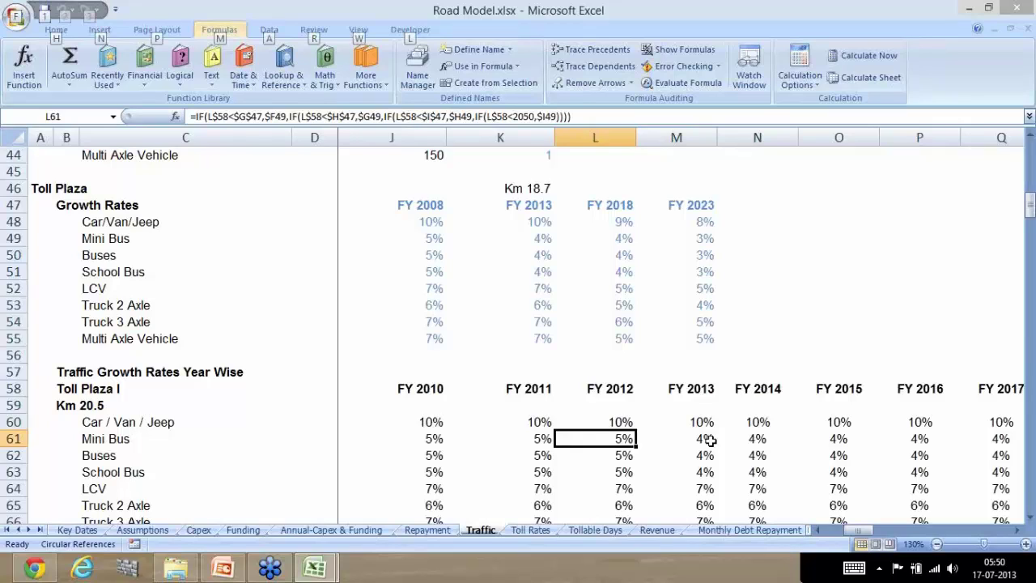
{"action": "key", "text": "m"}
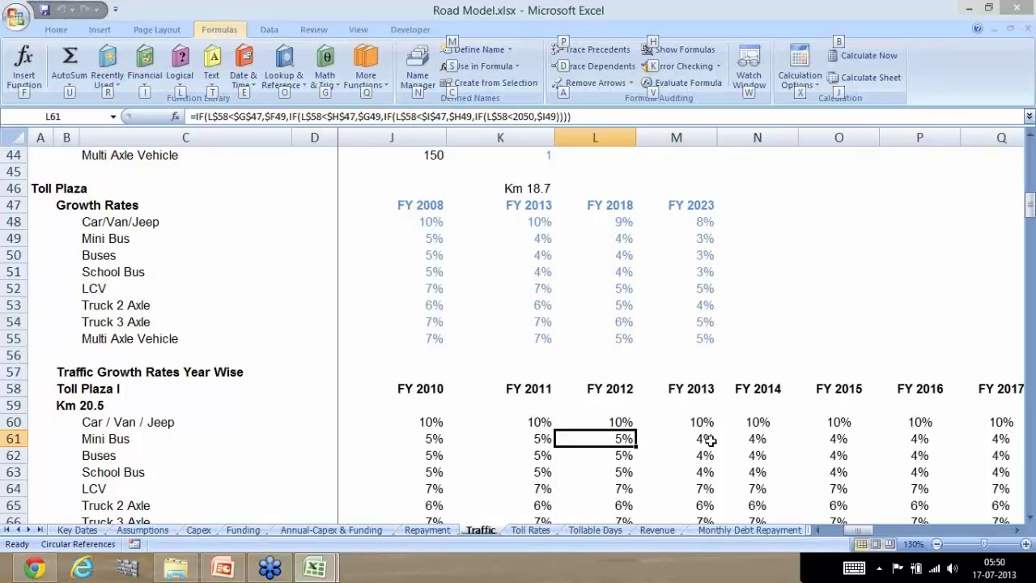
{"action": "key", "text": "d"}
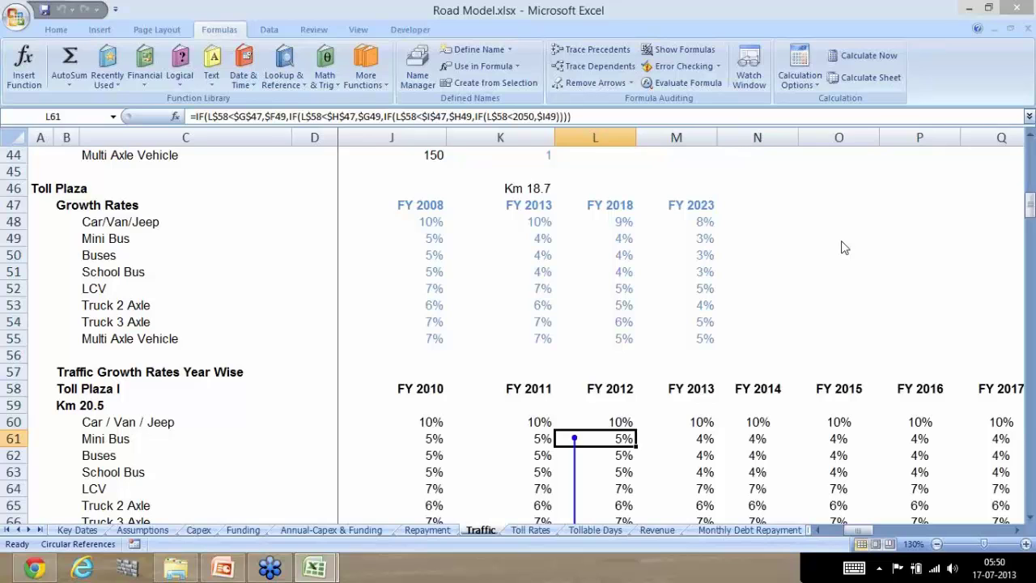
- Follow the dependents arrow of L61 down column L through the PCU and traffic projections to the Monthly Pass section
{"action": "key", "text": "Down"}
{"action": "key", "text": "Down"}
{"action": "key", "text": "Down"}
{"action": "key", "text": "Down"}
{"action": "key", "text": "Down"}
{"action": "key", "text": "Down"}
{"action": "key", "text": "Down"}
{"action": "key", "text": "Down"}
{"action": "key", "text": "Down"}
{"action": "key", "text": "Down"}
{"action": "key", "text": "Down"}
{"action": "key", "text": "Down"}
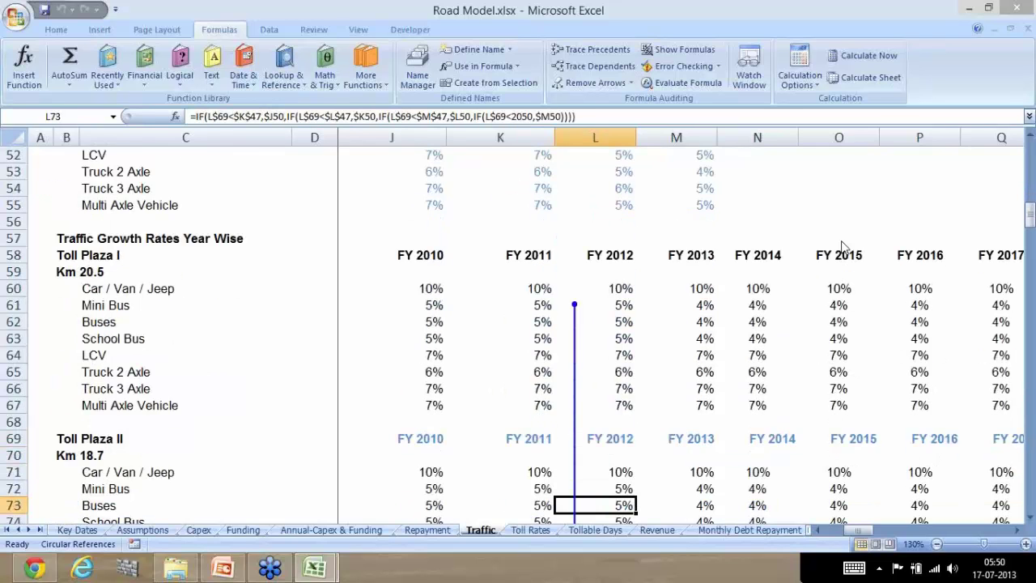
{"action": "key", "text": "Down"}
{"action": "key", "text": "Down"}
{"action": "key", "text": "Down"}
{"action": "key", "text": "Down"}
{"action": "key", "text": "Down"}
{"action": "key", "text": "Down"}
{"action": "key", "text": "Down"}
{"action": "key", "text": "Down"}
{"action": "key", "text": "Down"}
{"action": "key", "text": "Down"}
{"action": "key", "text": "Down"}
{"action": "key", "text": "Down"}
{"action": "key", "text": "Down"}
{"action": "key", "text": "Down"}
{"action": "key", "text": "Down"}
{"action": "key", "text": "Down"}
{"action": "key", "text": "Down"}
{"action": "key", "text": "Down"}
{"action": "key", "text": "Down"}
{"action": "key", "text": "Down"}
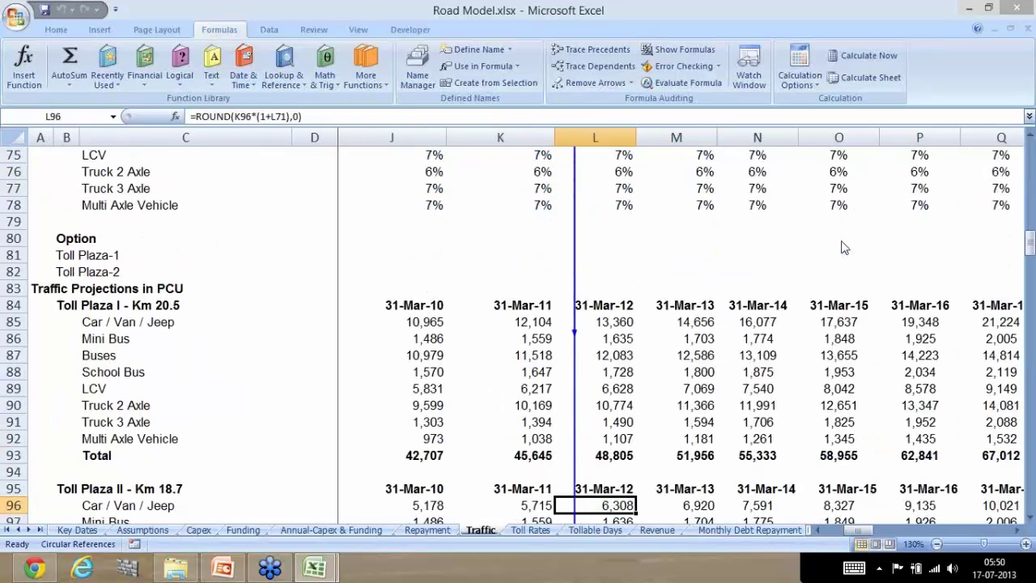
{"action": "key", "text": "Down"}
{"action": "key", "text": "Down"}
{"action": "key", "text": "Down"}
{"action": "key", "text": "Down"}
{"action": "key", "text": "Down"}
{"action": "key", "text": "Down"}
{"action": "key", "text": "Down"}
{"action": "key", "text": "Down"}
{"action": "key", "text": "Down"}
{"action": "key", "text": "Down"}
{"action": "key", "text": "Down"}
{"action": "key", "text": "Down"}
{"action": "key", "text": "Down"}
{"action": "key", "text": "Down"}
{"action": "key", "text": "Down"}
{"action": "key", "text": "Down"}
{"action": "key", "text": "Down"}
{"action": "key", "text": "Down"}
{"action": "key", "text": "Down"}
{"action": "key", "text": "Down"}
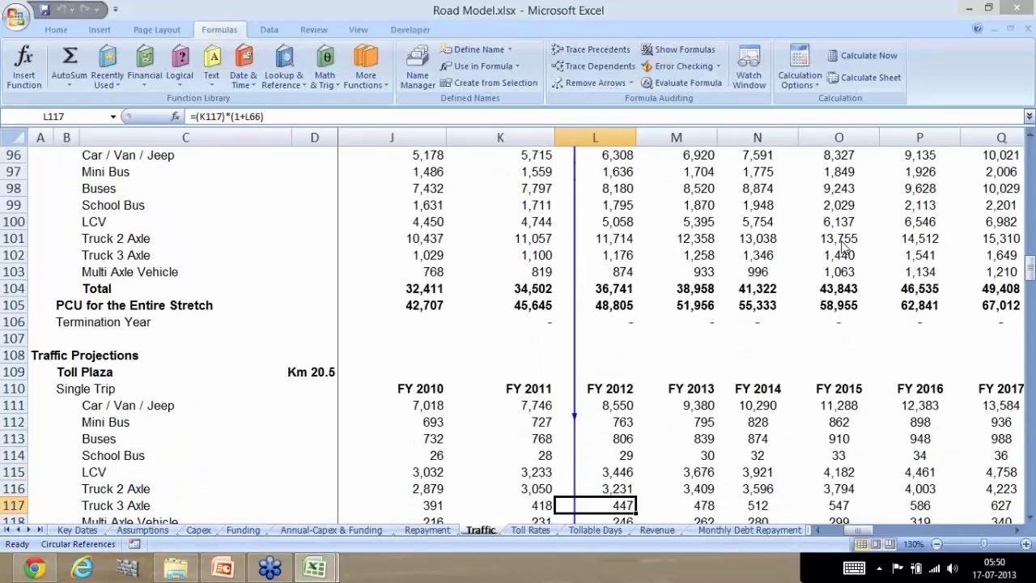
{"action": "key", "text": "Down"}
{"action": "key", "text": "Down"}
{"action": "key", "text": "Down"}
{"action": "key", "text": "Down"}
{"action": "key", "text": "Down"}
{"action": "key", "text": "Down"}
{"action": "key", "text": "Down"}
{"action": "key", "text": "Down"}
{"action": "key", "text": "Down"}
{"action": "key", "text": "Down"}
{"action": "key", "text": "Down"}
{"action": "key", "text": "Down"}
{"action": "key", "text": "Down"}
{"action": "key", "text": "Down"}
{"action": "key", "text": "Down"}
{"action": "key", "text": "Down"}
{"action": "key", "text": "Down"}
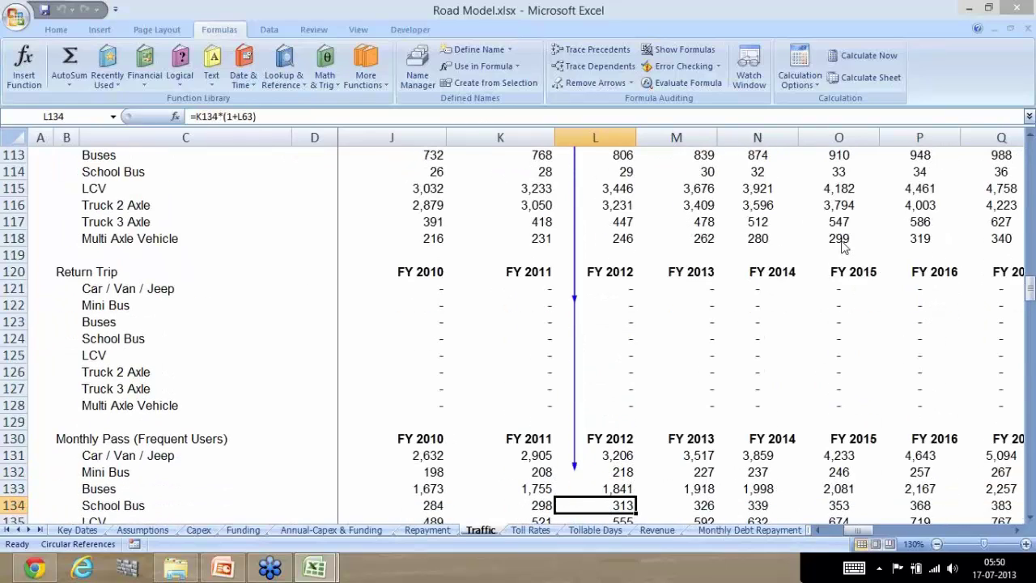
- Examine the arrow's dependent Mini Bus cells back up through the Return Trip and Single Trip projections for FY 2012
{"action": "key", "text": "Up"}
{"action": "key", "text": "Up"}
{"action": "key", "text": "Up"}
{"action": "key", "text": "Up"}
{"action": "key", "text": "Up"}
{"action": "key", "text": "Up"}
{"action": "key", "text": "Up"}
{"action": "key", "text": "Up"}
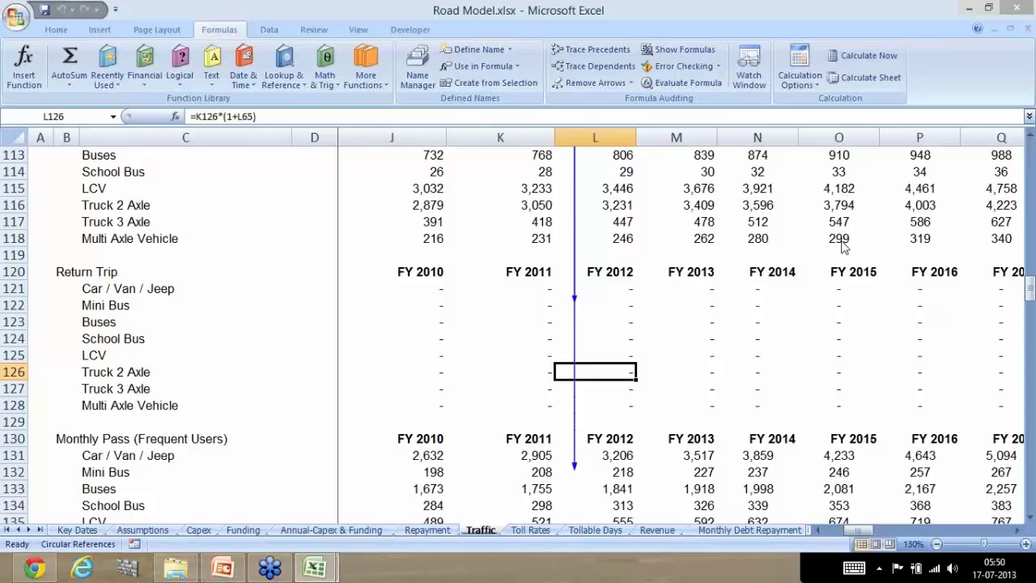
{"action": "key", "text": "Up"}
{"action": "key", "text": "Up"}
{"action": "key", "text": "Up"}
{"action": "key", "text": "Up"}
{"action": "key", "text": "Up"}
{"action": "key", "text": "Up"}
{"action": "key", "text": "Up"}
{"action": "key", "text": "Up"}
{"action": "key", "text": "Up"}
{"action": "key", "text": "Up"}
{"action": "key", "text": "Up"}
{"action": "key", "text": "Up"}
{"action": "key", "text": "Up"}
{"action": "key", "text": "Up"}
{"action": "key", "text": "Up"}
{"action": "key", "text": "Up"}
{"action": "key", "text": "Up"}
{"action": "key", "text": "Up"}
{"action": "key", "text": "Up"}
{"action": "key", "text": "Up"}
{"action": "key", "text": "Down"}
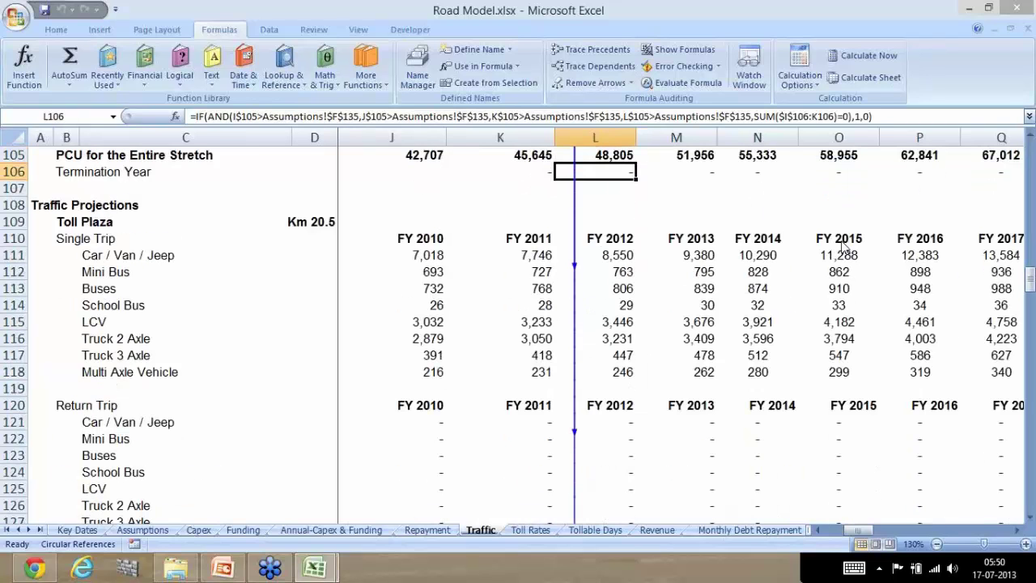
{"action": "key", "text": "Down"}
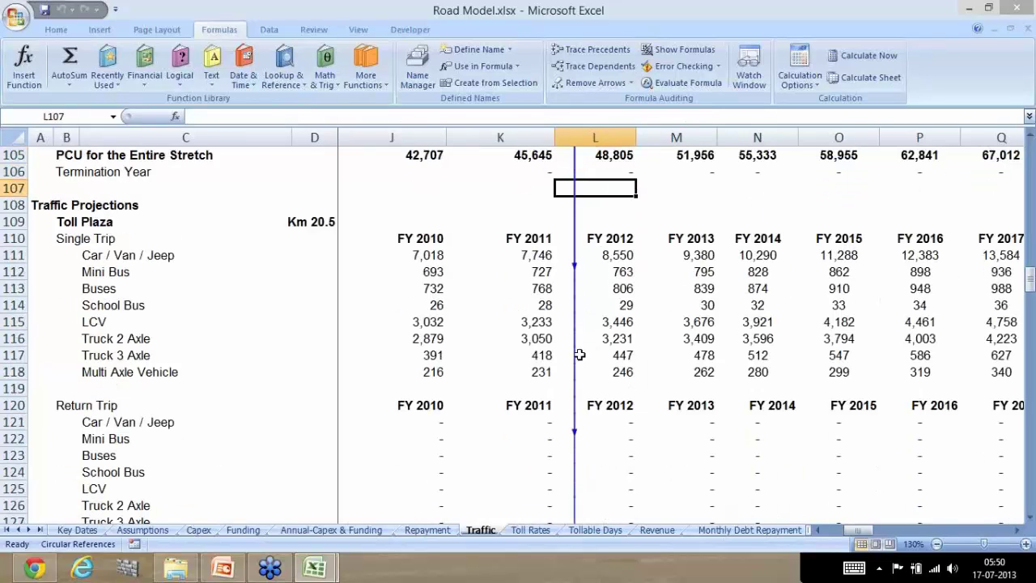
{"action": "left_click", "coordinate": [634, 340]}
{"action": "right_click", "coordinate": [634, 341]}
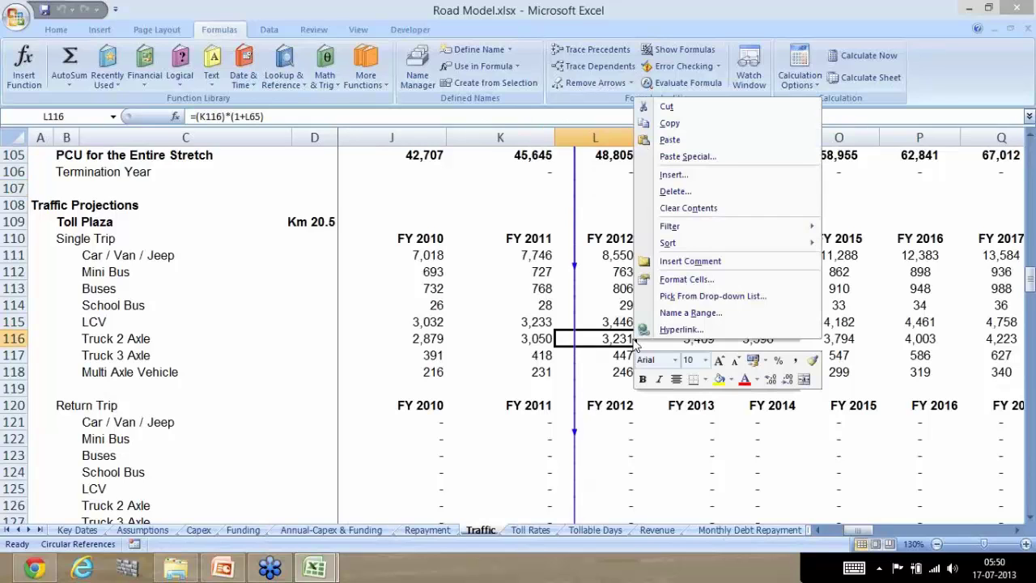
{"action": "key", "text": "Escape"}
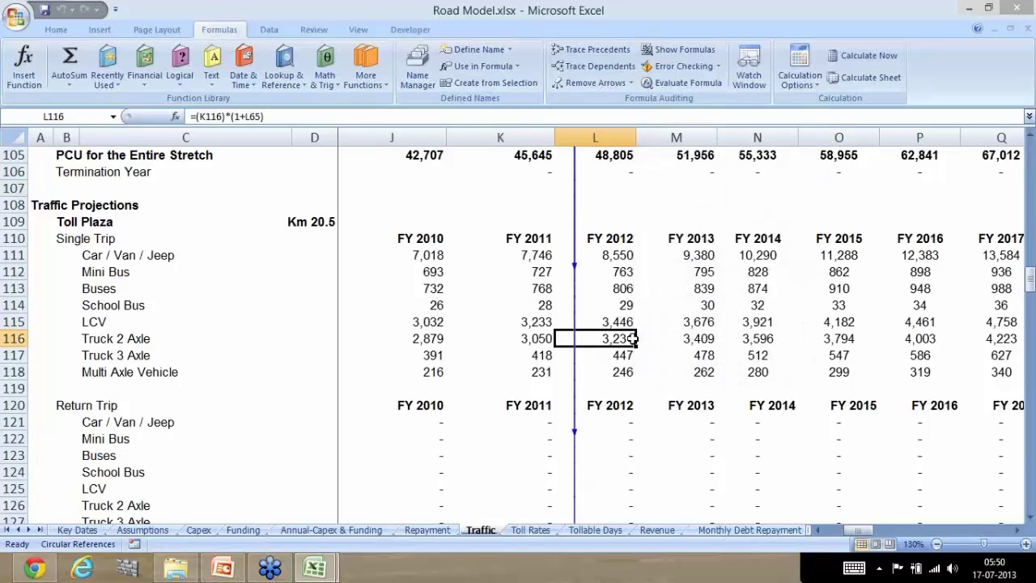
- Jump along the tracer arrow between L61 and its Monthly Pass dependent L132, ending back at L61
{"action": "double_click", "coordinate": [575, 332]}
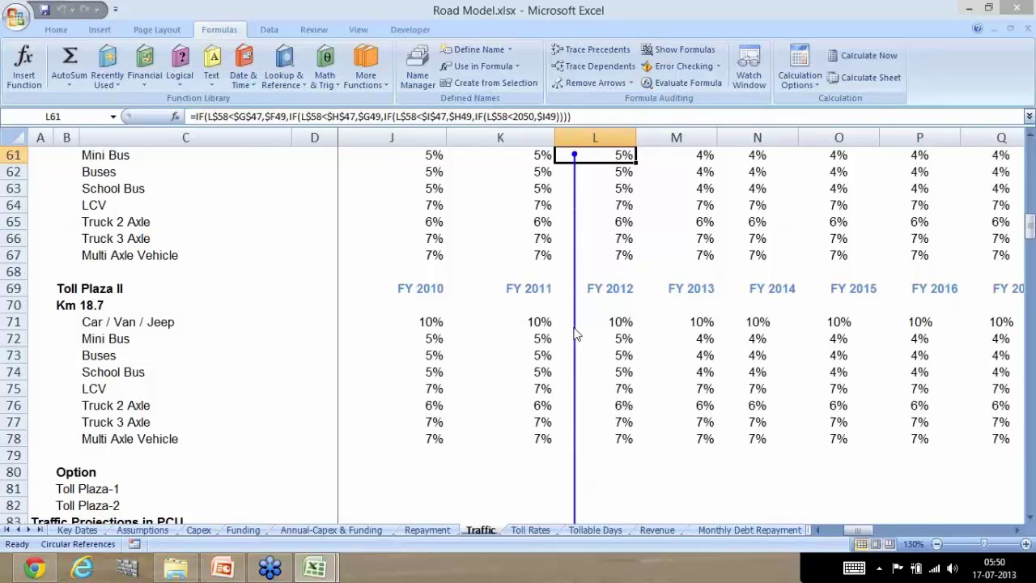
{"action": "double_click", "coordinate": [575, 332]}
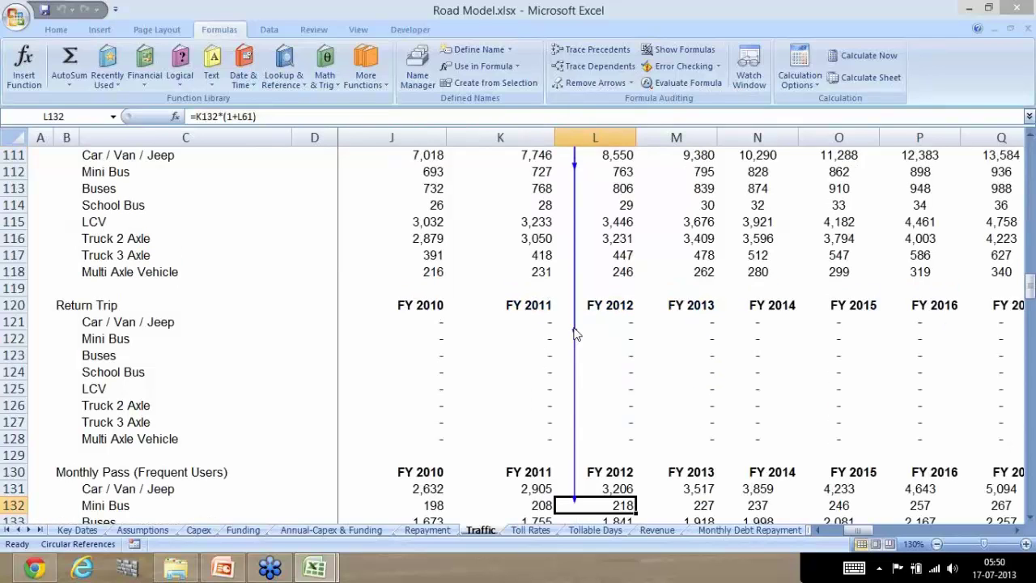
{"action": "double_click", "coordinate": [574, 489]}
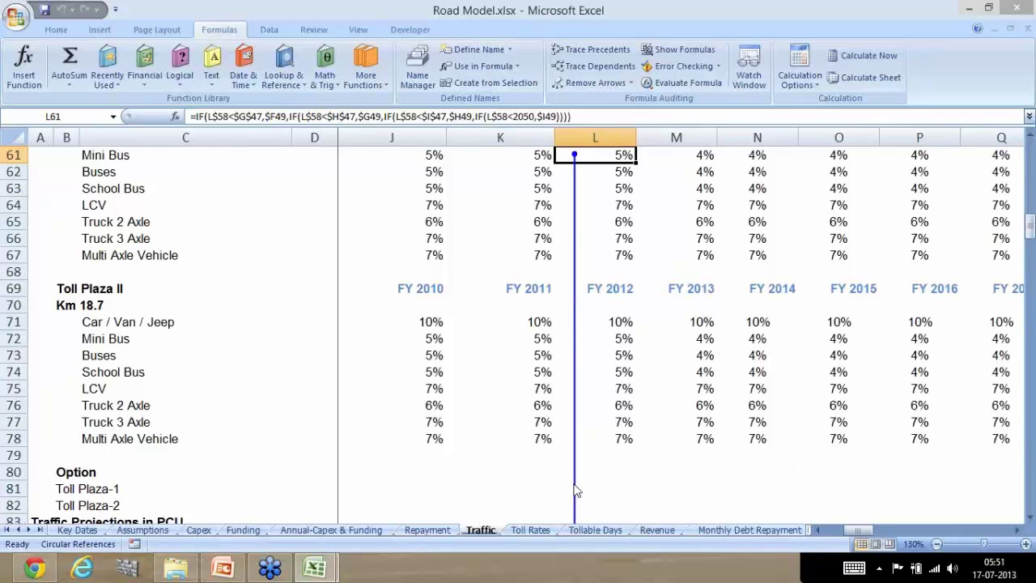
- Remove the dependents tracer arrows of L61 from the Traffic sheet
{"action": "key", "text": "Up"}
{"action": "key", "text": "Up"}
{"action": "key", "text": "Up"}
{"action": "key", "text": "Up"}
{"action": "key", "text": "Up"}
{"action": "key", "text": "Up"}
{"action": "key", "text": "Up"}
{"action": "key", "text": "Up"}
{"action": "key", "text": "Up"}
{"action": "key", "text": "Up"}
{"action": "key", "text": "Up"}
{"action": "key", "text": "Up"}
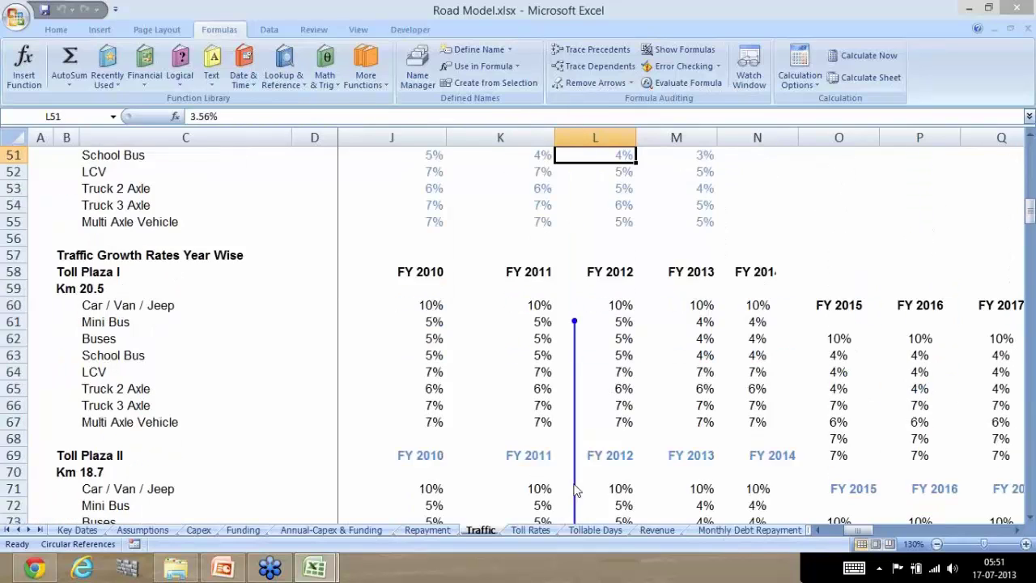
{"action": "left_click", "coordinate": [617, 85]}
- Trace the dependents of M51, the School Bus growth rate for FY 2023, and remove the tracer arrows
{"action": "left_click", "coordinate": [689, 188]}
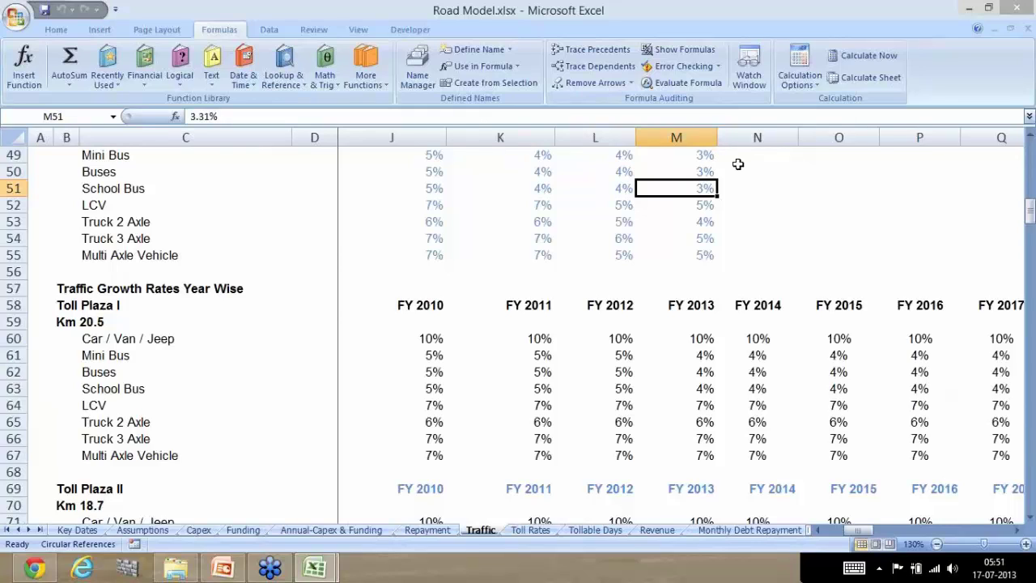
{"action": "key", "text": "alt+m"}
{"action": "key", "text": "d"}
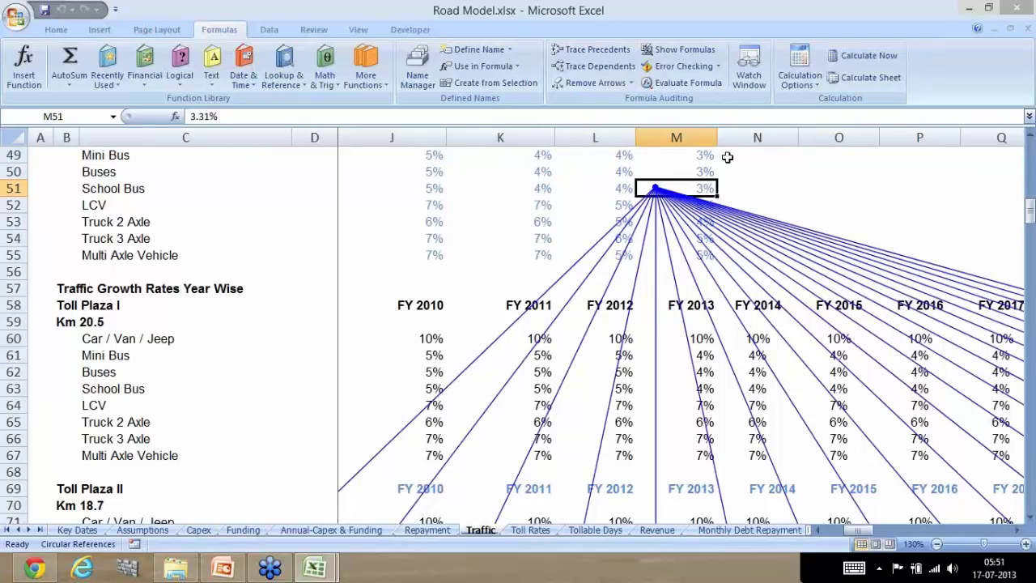
{"action": "left_click", "coordinate": [613, 89]}
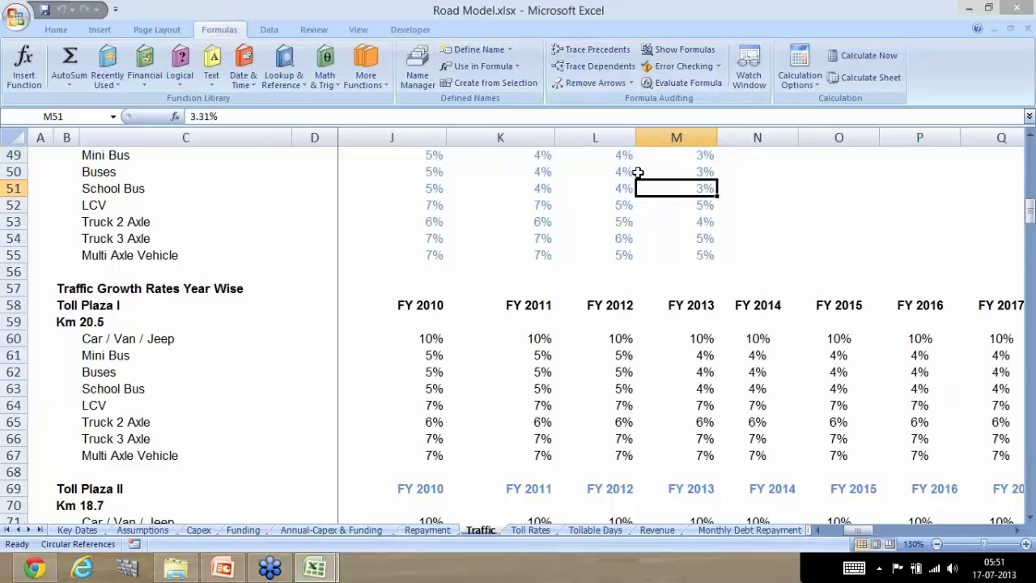
{"action": "key", "text": "Right"}
{"action": "key", "text": "Right"}
{"action": "key", "text": "Right"}
{"action": "key", "text": "Right"}
{"action": "key", "text": "Right"}
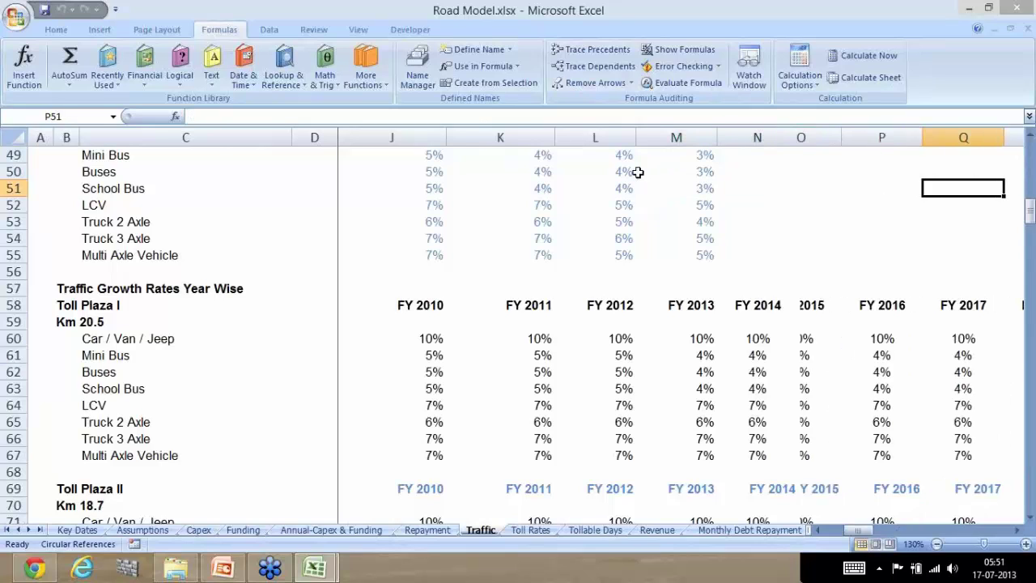
{"action": "key", "text": "Left"}
{"action": "key", "text": "Left"}
{"action": "key", "text": "Left"}
{"action": "key", "text": "Left"}
{"action": "key", "text": "Left"}
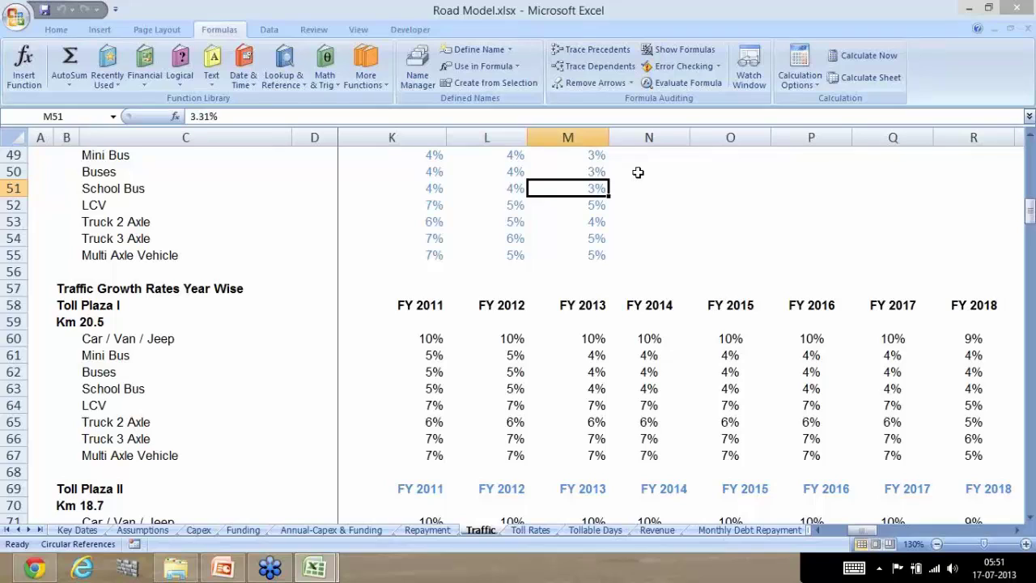
- Trace the precedents of G64 on the Traffic sheet and go to its off-sheet precedent N20 on the Toll Rates sheet
{"action": "key", "text": "Left"}
{"action": "key", "text": "Home"}
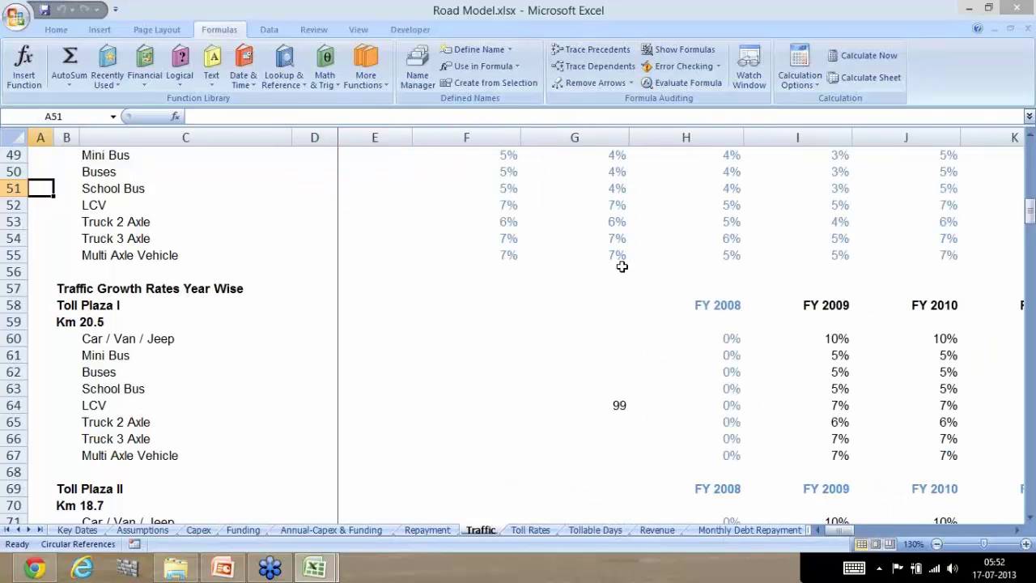
{"action": "key", "text": "Down"}
{"action": "key", "text": "Down"}
{"action": "key", "text": "Down"}
{"action": "key", "text": "Down"}
{"action": "key", "text": "Down"}
{"action": "key", "text": "Down"}
{"action": "key", "text": "Down"}
{"action": "key", "text": "Right"}
{"action": "key", "text": "ctrl+Right"}
{"action": "key", "text": "Down"}
{"action": "key", "text": "Down"}
{"action": "key", "text": "Down"}
{"action": "key", "text": "Down"}
{"action": "key", "text": "Down"}
{"action": "key", "text": "Down"}
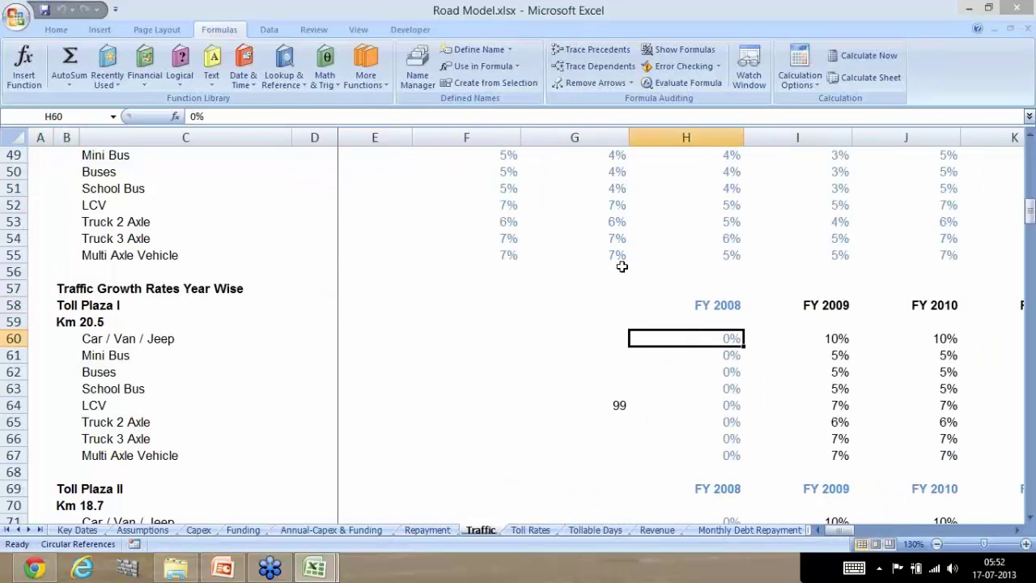
{"action": "key", "text": "Left"}
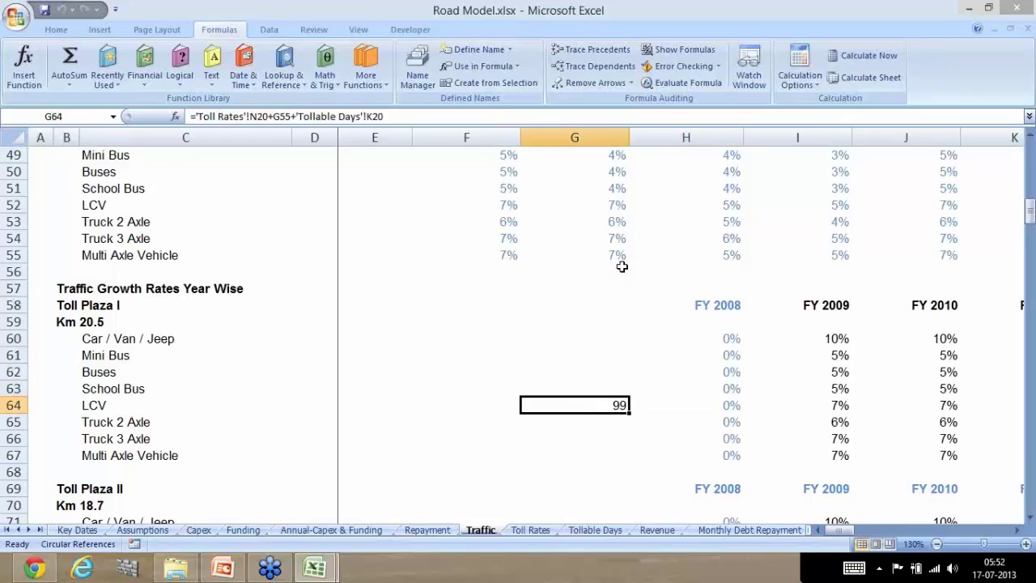
{"action": "left_click", "coordinate": [603, 50]}
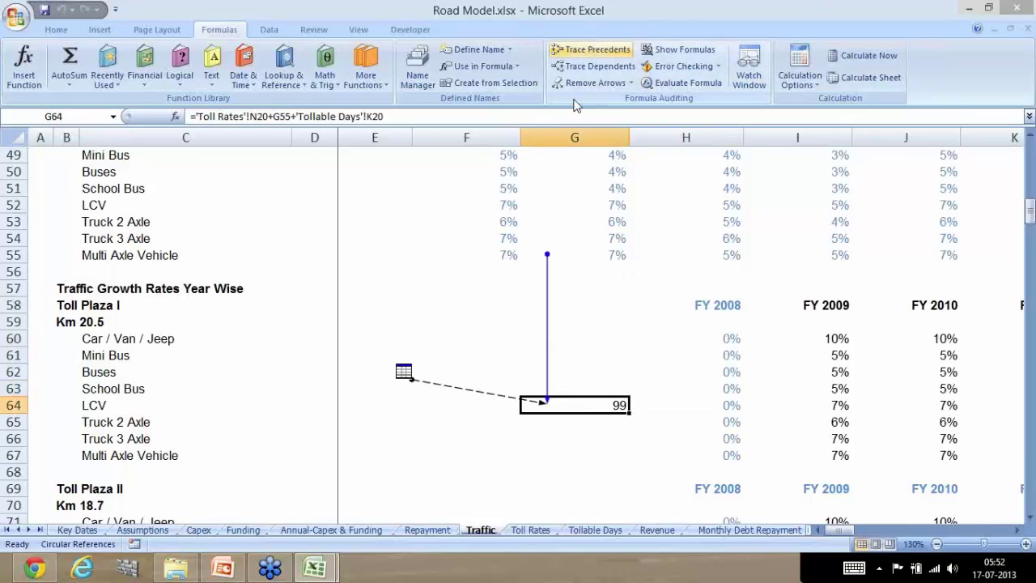
{"action": "double_click", "coordinate": [443, 384]}
{"action": "double_click", "coordinate": [393, 224]}
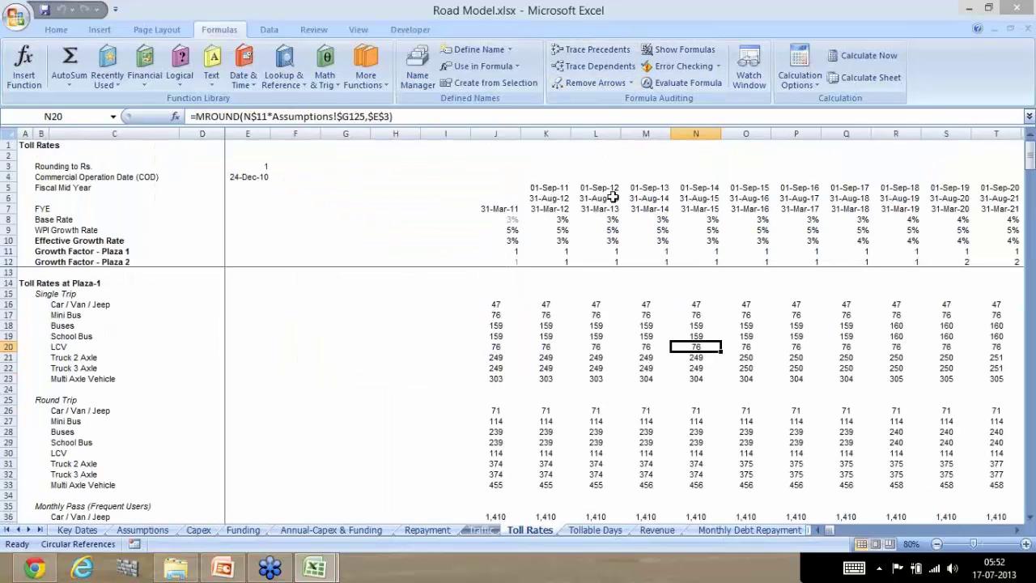
- Trace the dependents of N20, the Plaza-1 single trip LCV toll rate for the year ending 31-Mar-15
{"action": "left_click", "coordinate": [607, 70]}
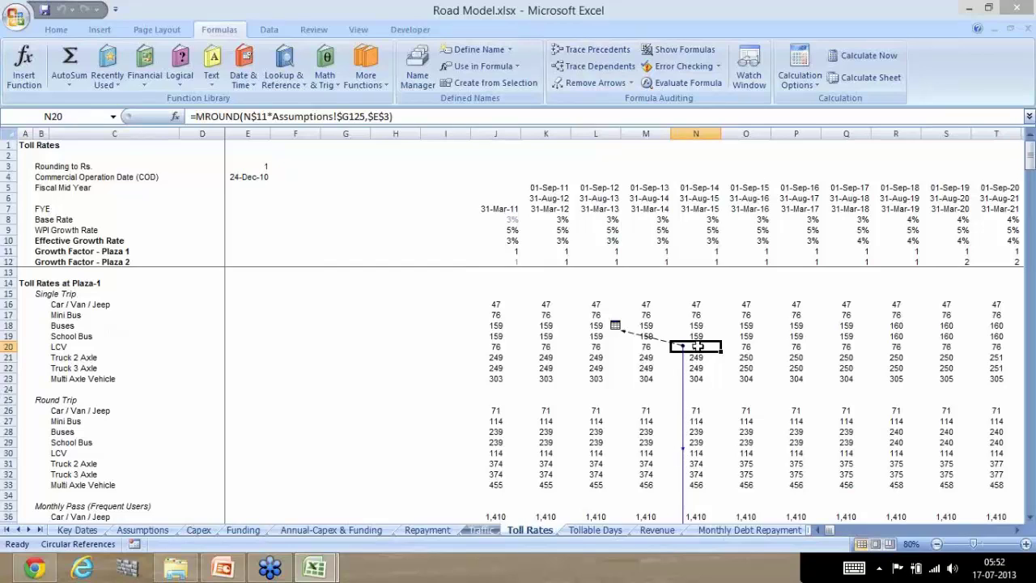
{"action": "scroll", "coordinate": [697, 349], "scroll_direction": "up", "scroll_amount": 3}
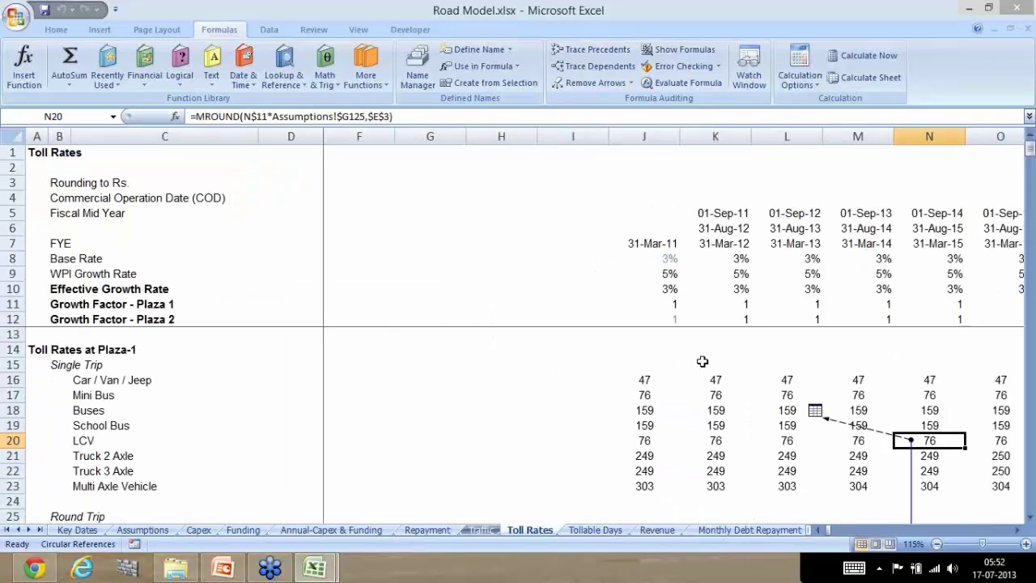
- Examine the Plaza-1 single trip LCV toll rates along row 20 across the later years and return to N20
{"action": "key", "text": "Right"}
{"action": "key", "text": "Right"}
{"action": "key", "text": "Right"}
{"action": "key", "text": "Right"}
{"action": "key", "text": "Right"}
{"action": "key", "text": "Right"}
{"action": "key", "text": "Right"}
{"action": "key", "text": "Right"}
{"action": "key", "text": "Right"}
{"action": "key", "text": "Right"}
{"action": "key", "text": "Left"}
{"action": "key", "text": "Left"}
{"action": "key", "text": "Left"}
{"action": "key", "text": "Left"}
{"action": "key", "text": "Left"}
{"action": "key", "text": "Left"}
{"action": "key", "text": "Left"}
{"action": "key", "text": "Left"}
{"action": "key", "text": "Left"}
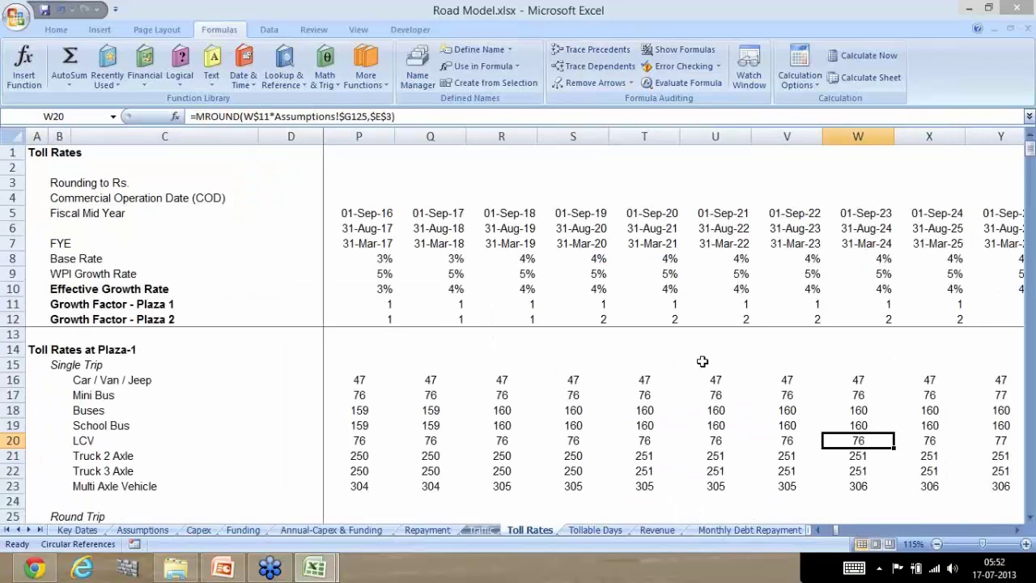
{"action": "key", "text": "Left"}
{"action": "key", "text": "Left"}
{"action": "key", "text": "Left"}
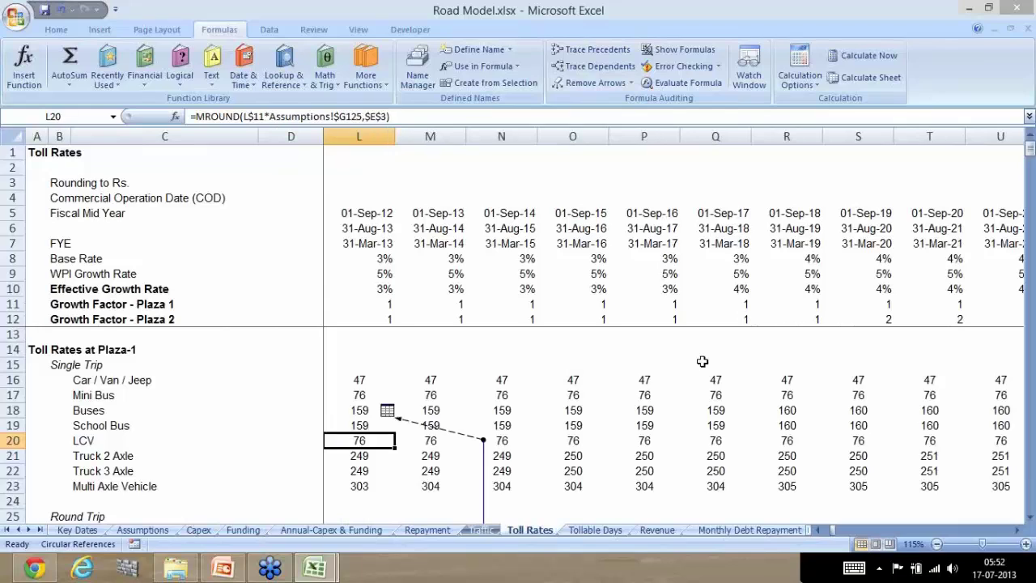
{"action": "key", "text": "Right"}
{"action": "key", "text": "Right"}
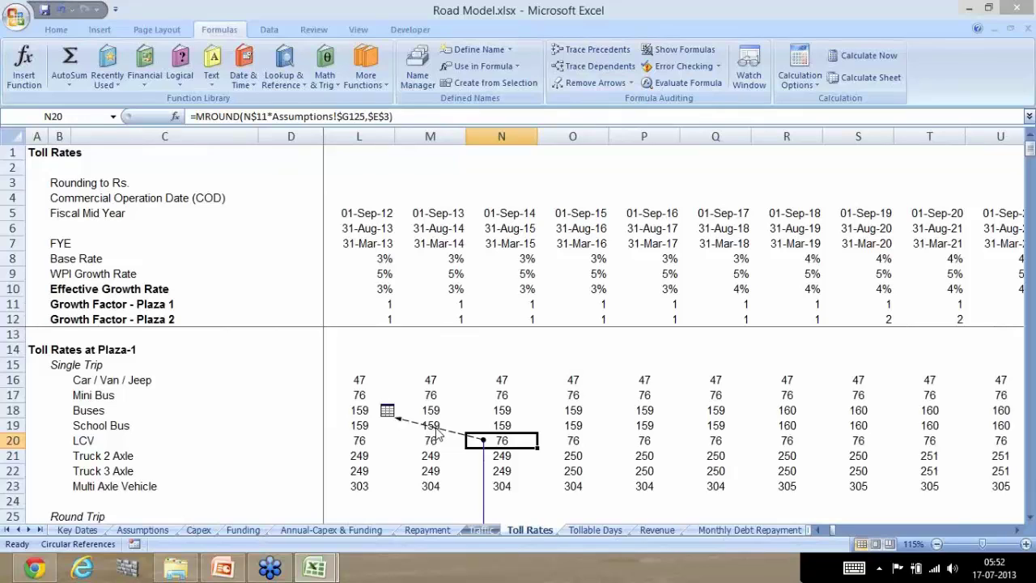
- Go back to G64 on the Traffic sheet and remove all the tracer arrows there
{"action": "key", "text": "F5"}
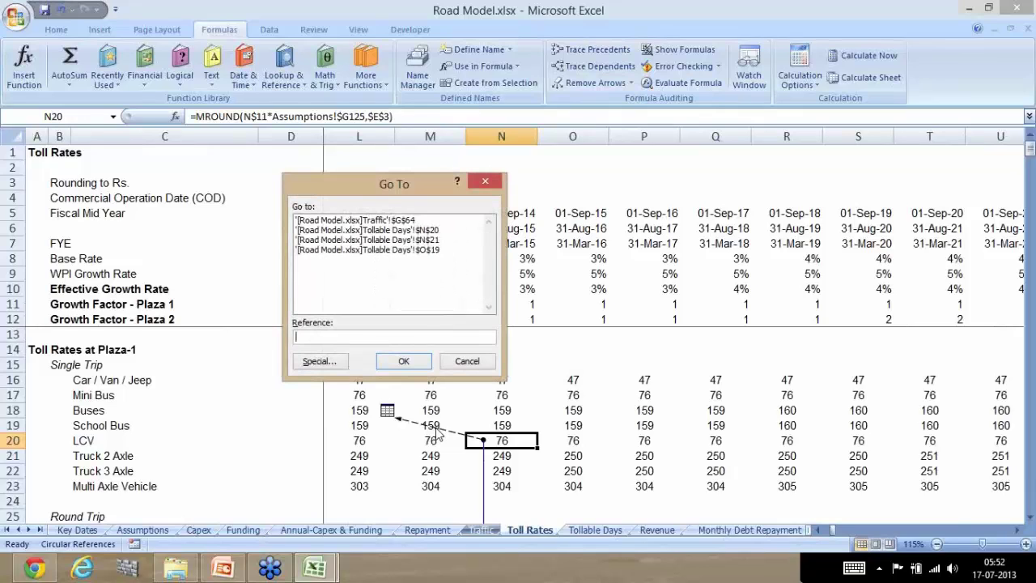
{"action": "left_click", "coordinate": [397, 221]}
{"action": "left_click", "coordinate": [411, 362]}
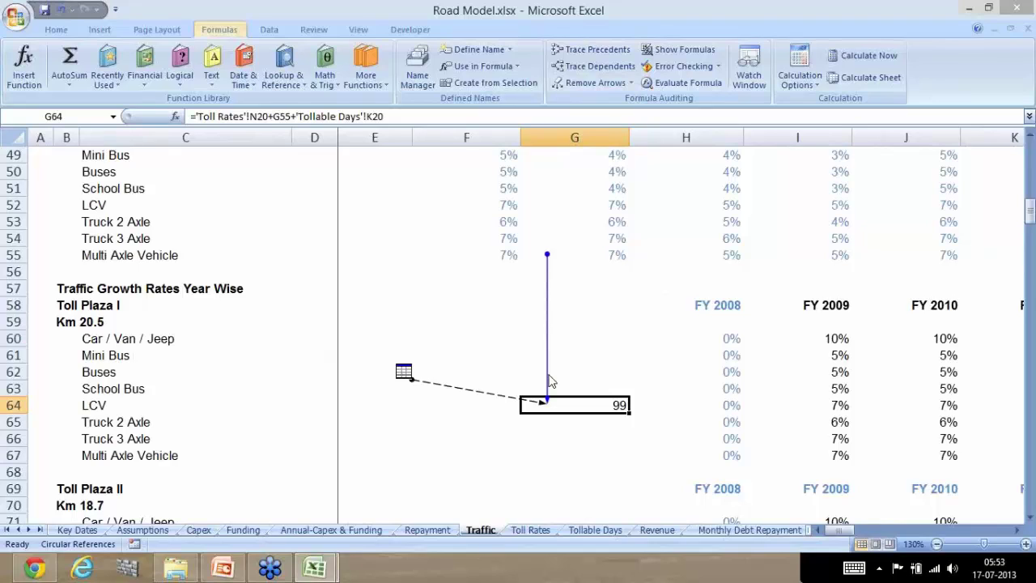
{"action": "key", "text": "alt"}
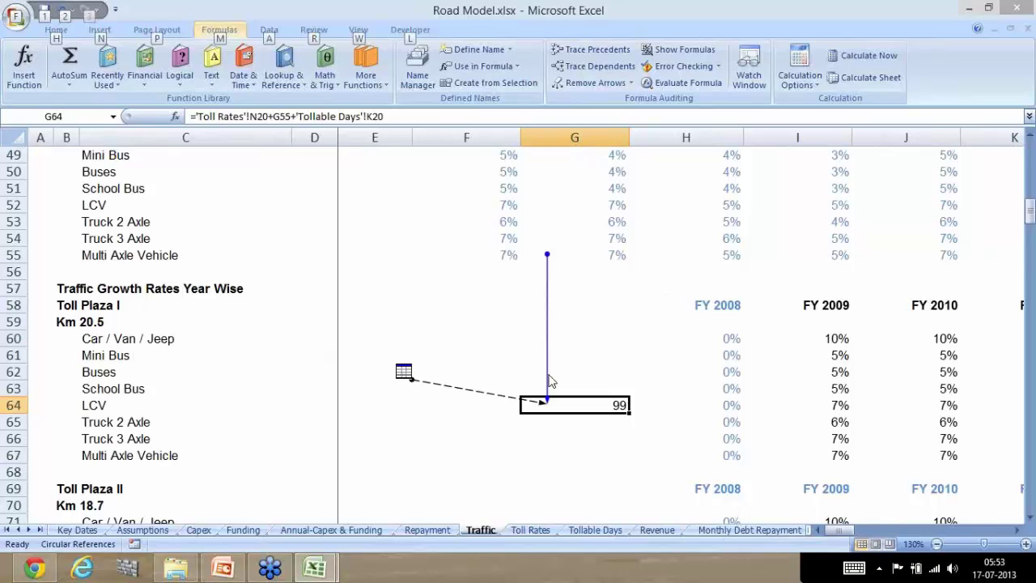
{"action": "key", "text": "m"}
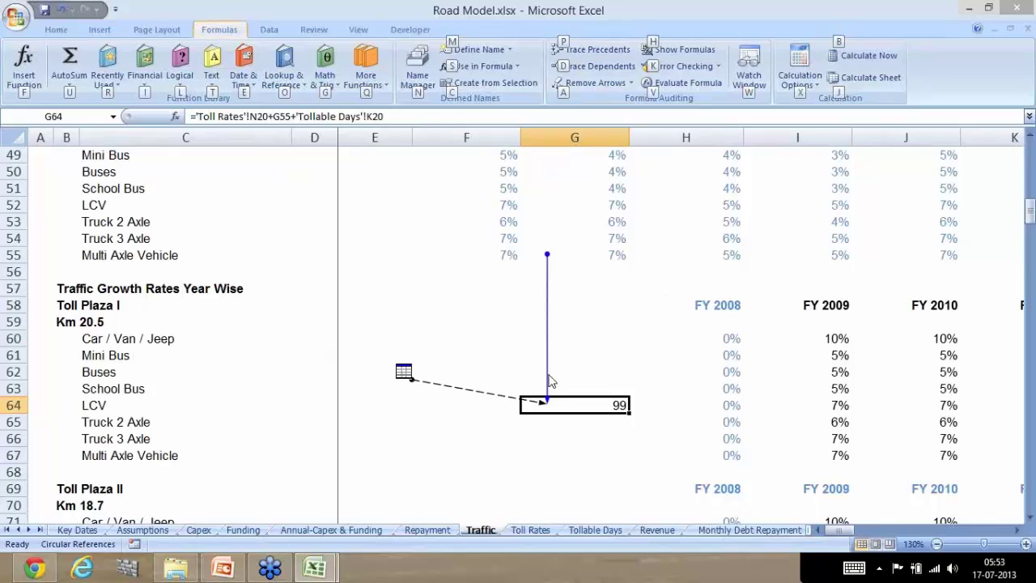
{"action": "key", "text": "a"}
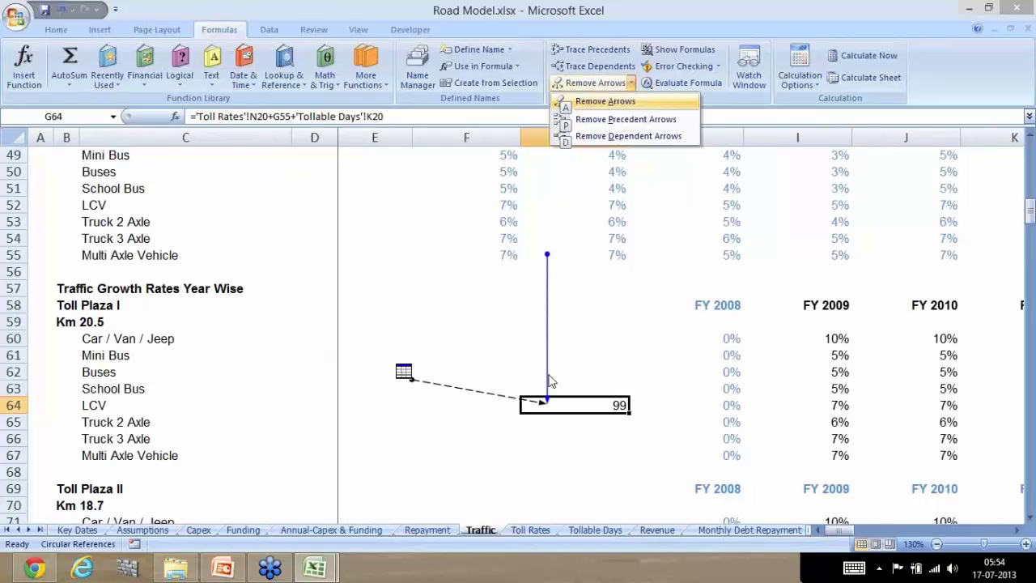
{"action": "key", "text": "a"}
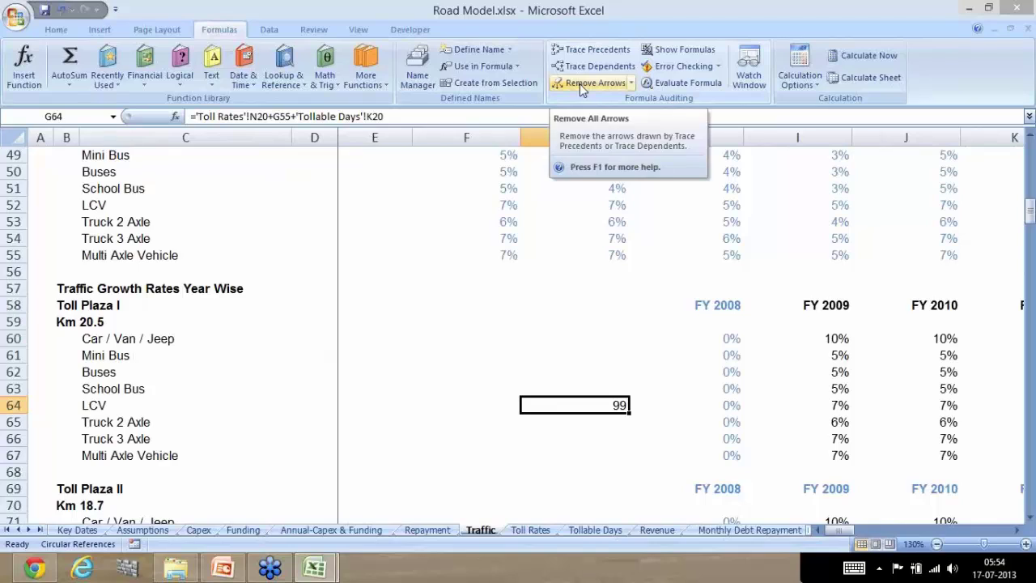
- Try to remove all tracer arrows from the Traffic sheet once more
{"action": "left_click", "coordinate": [630, 84]}
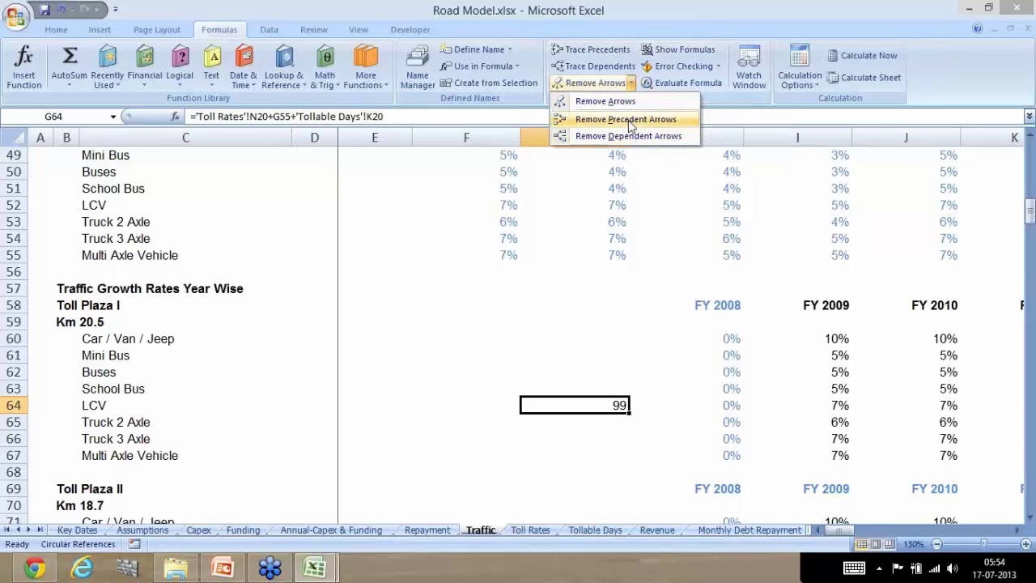
{"action": "left_click", "coordinate": [558, 252]}
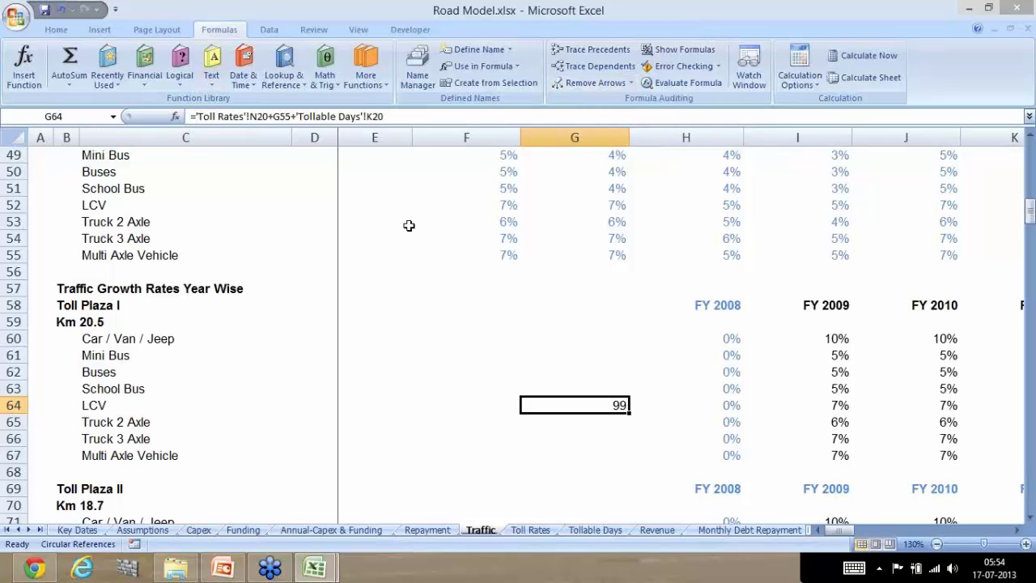
{"action": "key", "text": "alt+m"}
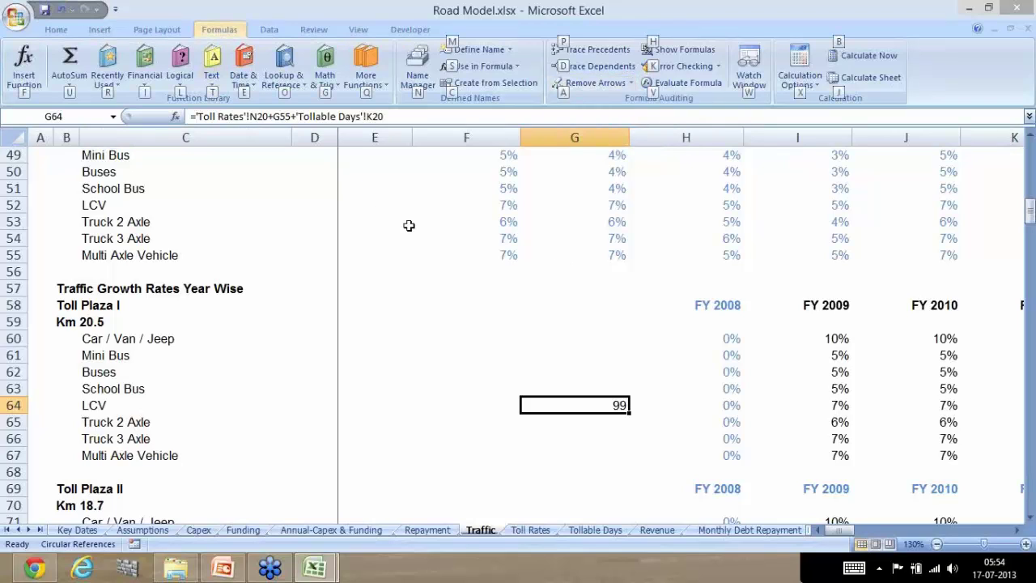
{"action": "key", "text": "a"}
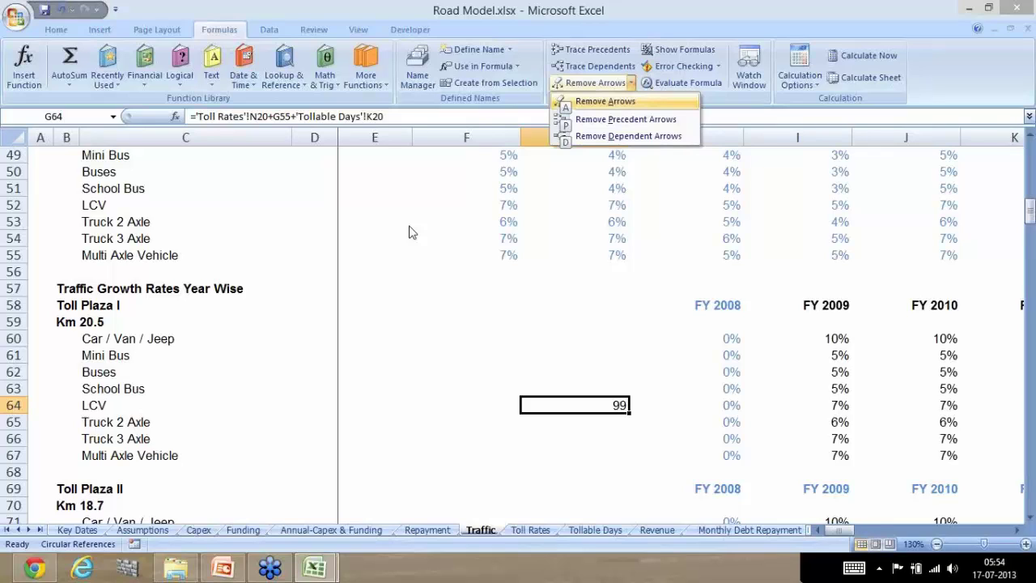
{"action": "key", "text": "a"}
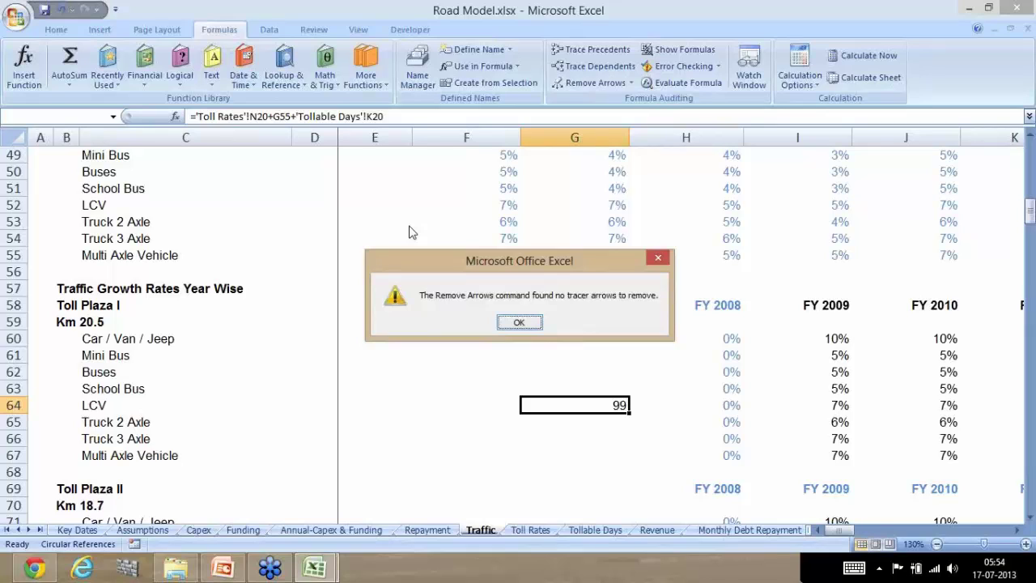
{"action": "key", "text": "Return"}
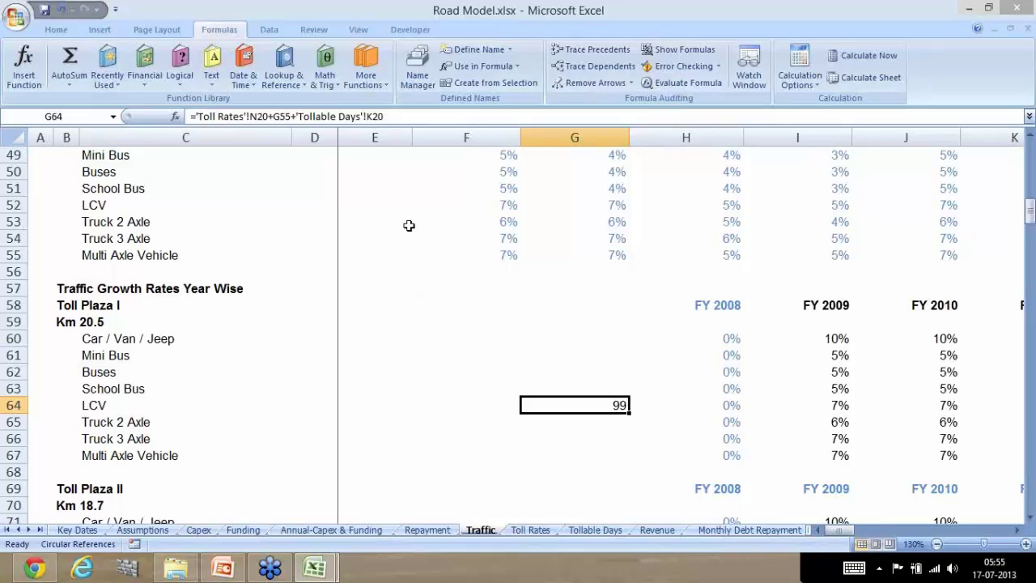
- Evaluate only the $F52 reference inside the nested IF formula of I64, and leave the formula without saving the change
{"action": "key", "text": "Right"}
{"action": "key", "text": "Right"}
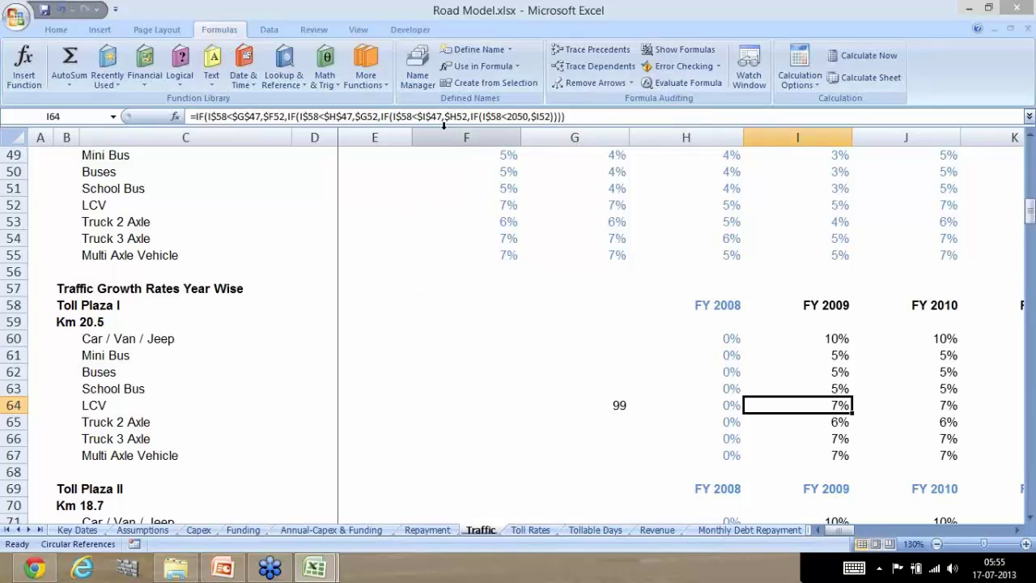
{"action": "left_click", "coordinate": [378, 117]}
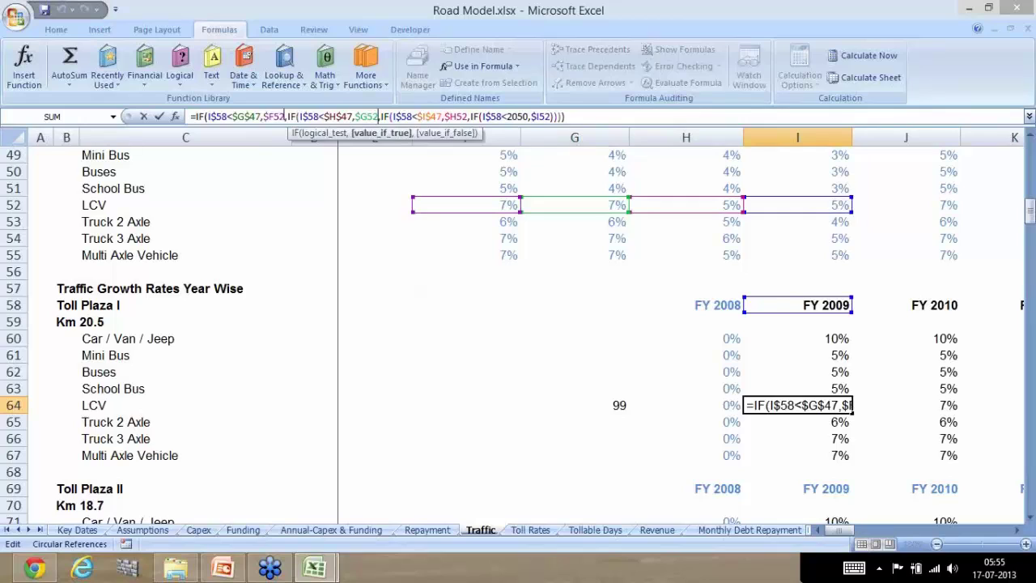
{"action": "left_click_drag", "start_coordinate": [284, 116], "coordinate": [264, 117]}
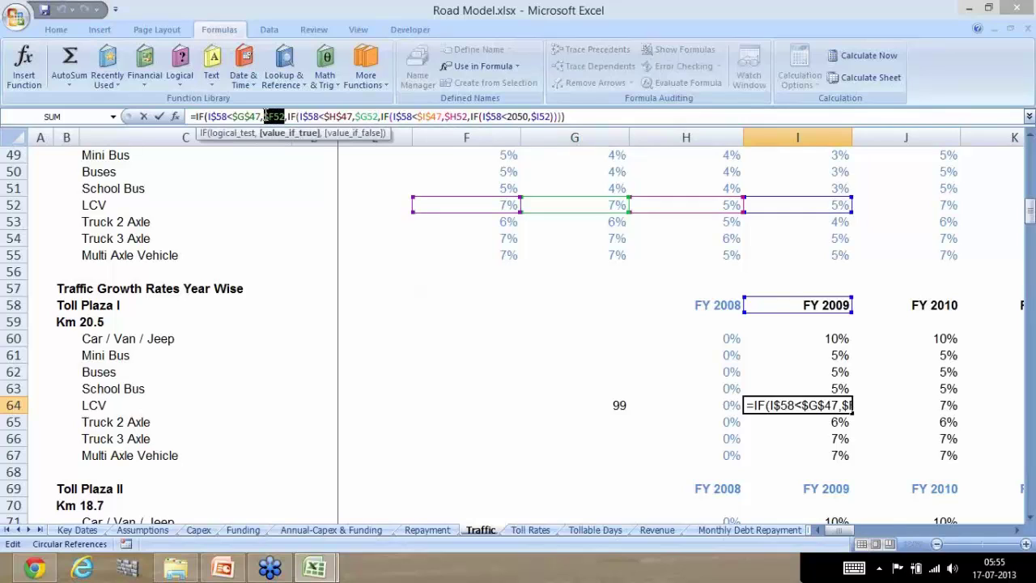
{"action": "key", "text": "F9"}
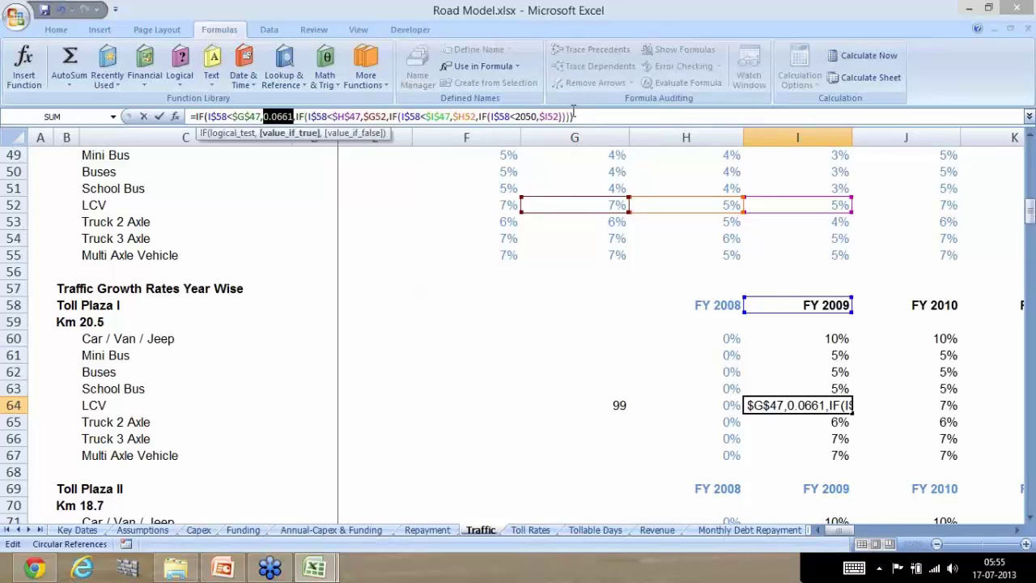
{"action": "key", "text": "Escape"}
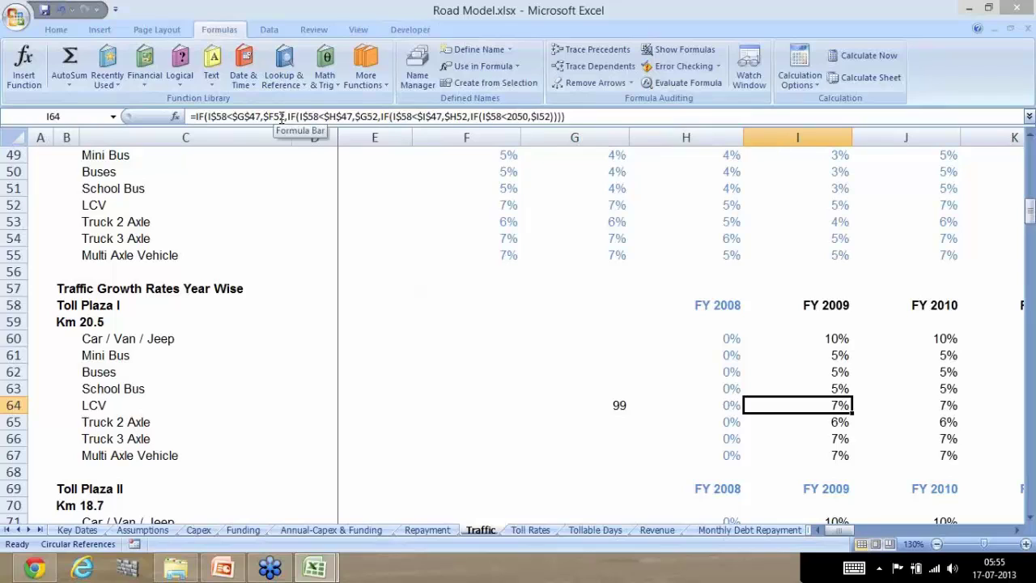
- Replace the $F52 reference in I64's formula with the hardcoded value 90002 and undo the change
{"action": "key", "text": "F2"}
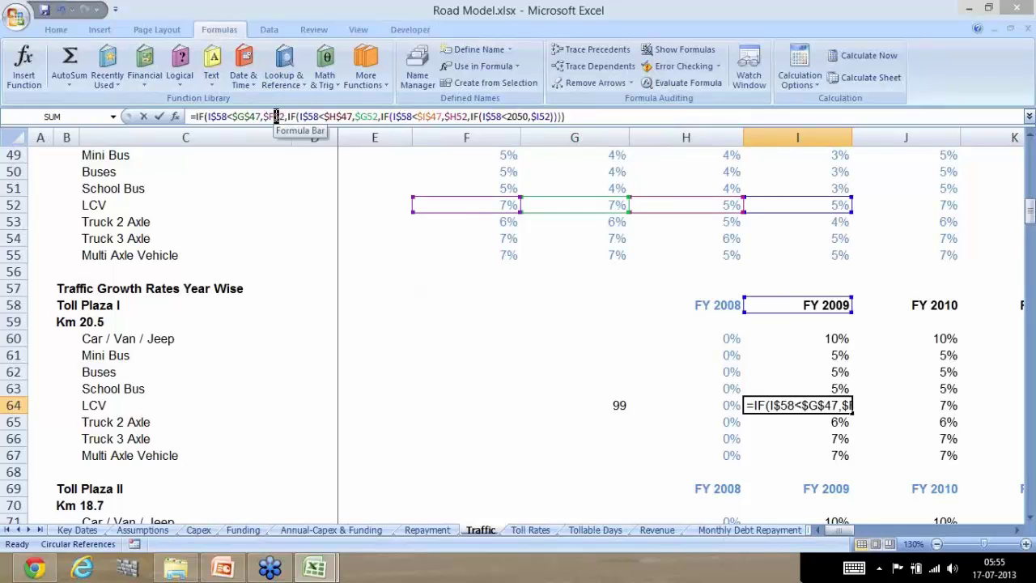
{"action": "left_click_drag", "start_coordinate": [269, 118], "coordinate": [278, 119]}
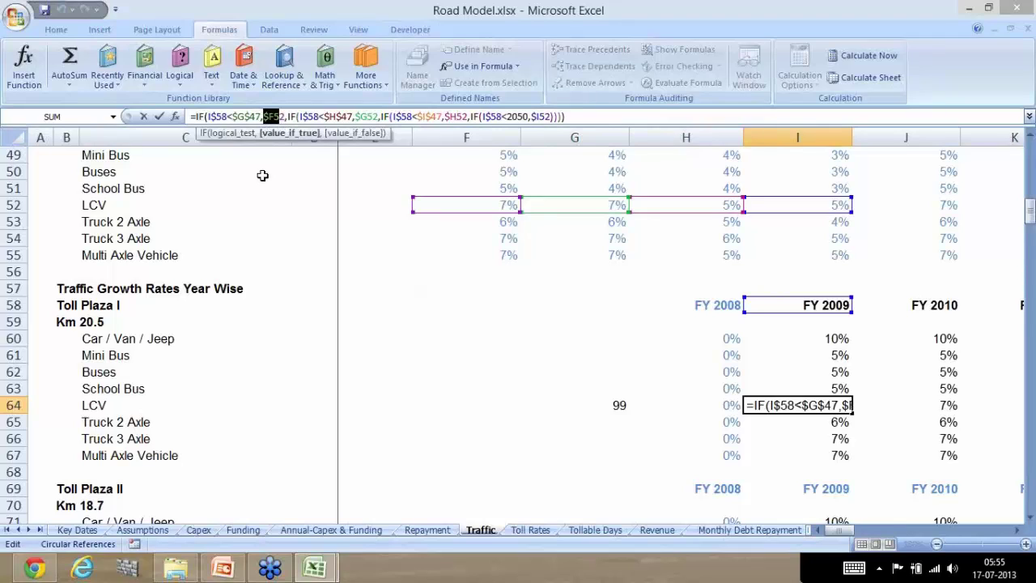
{"action": "type", "text": "9000"}
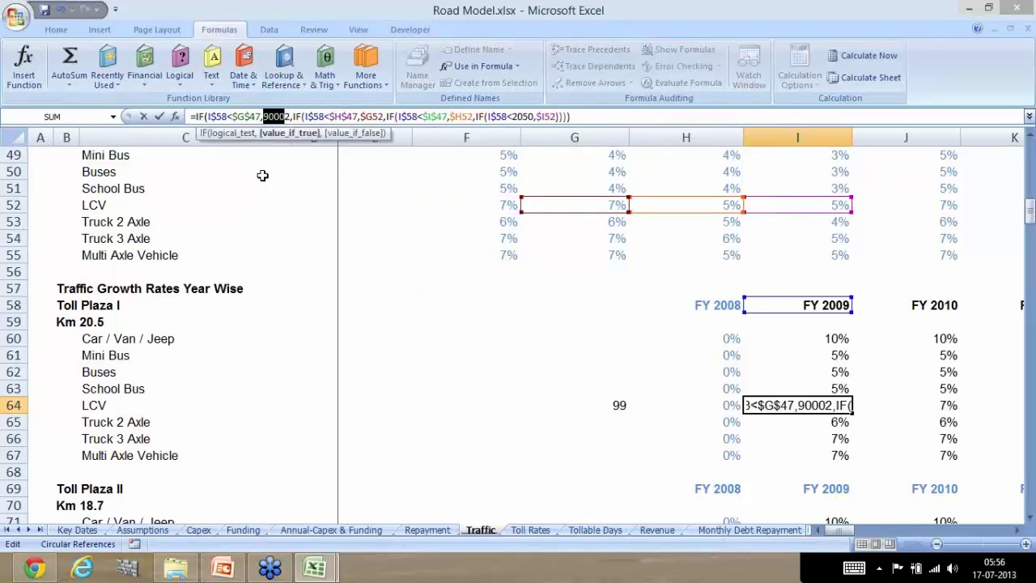
{"action": "key", "text": "Return"}
{"action": "key", "text": "Down"}
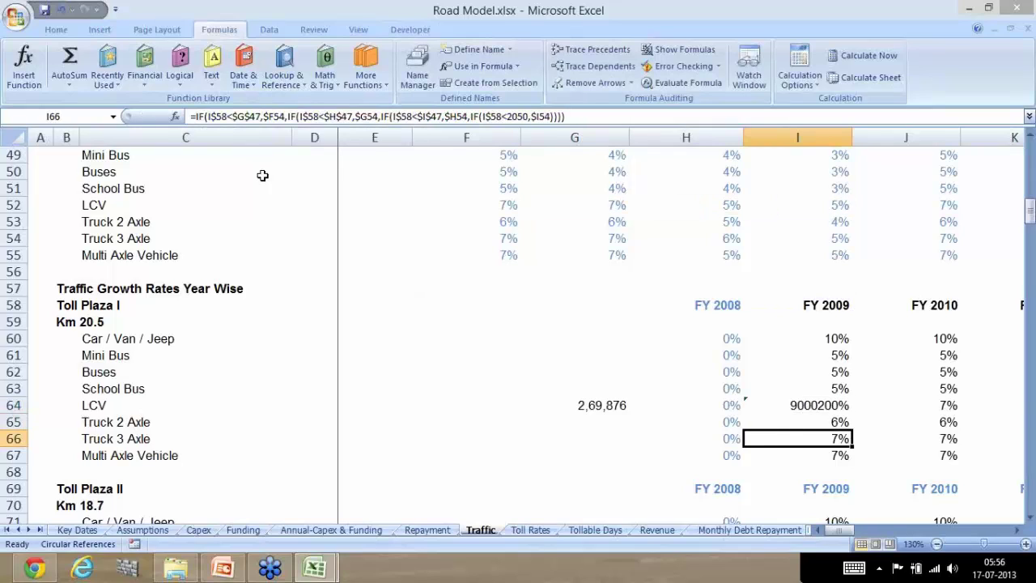
{"action": "key", "text": "Up"}
{"action": "key", "text": "Up"}
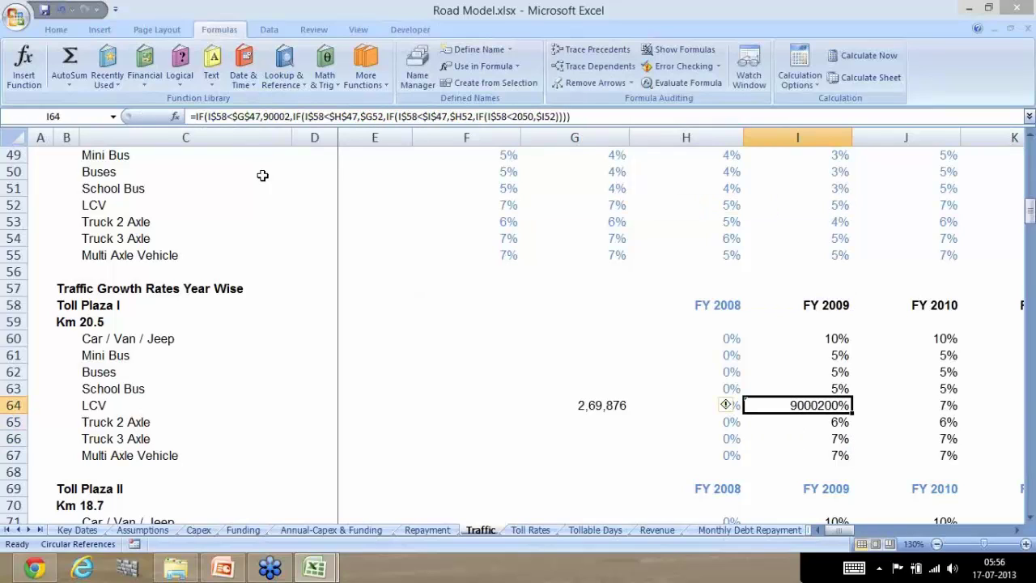
{"action": "key", "text": "ctrl+z"}
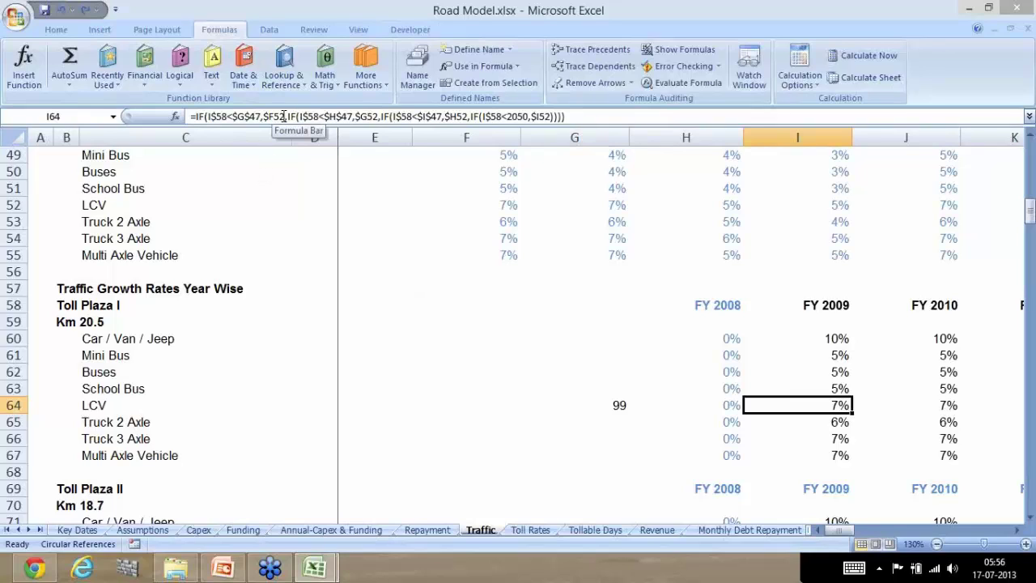
- Evaluate the $F52 part of I64's formula again and discard the edit
{"action": "left_click_drag", "start_coordinate": [284, 116], "coordinate": [264, 116]}
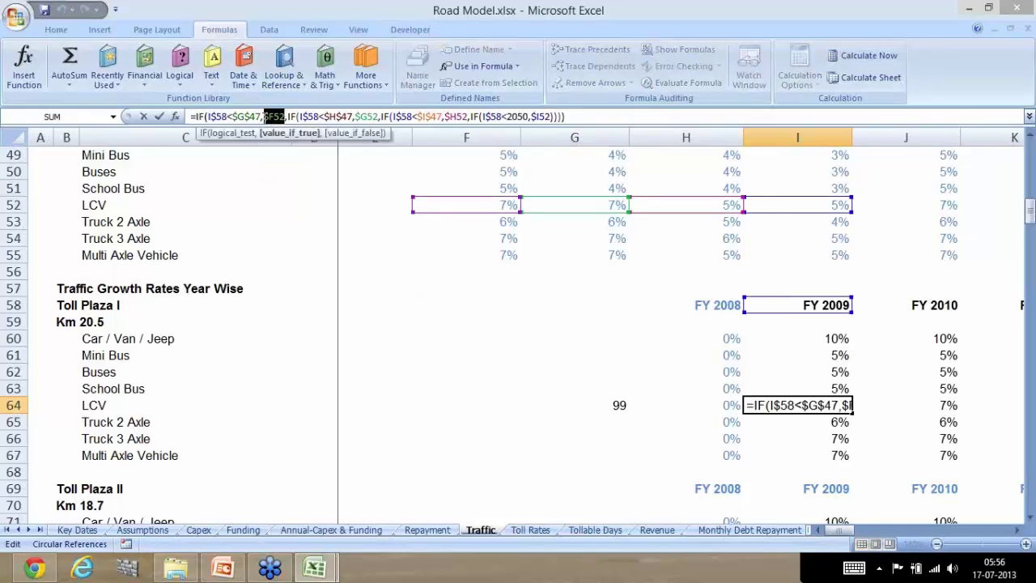
{"action": "key", "text": "F9"}
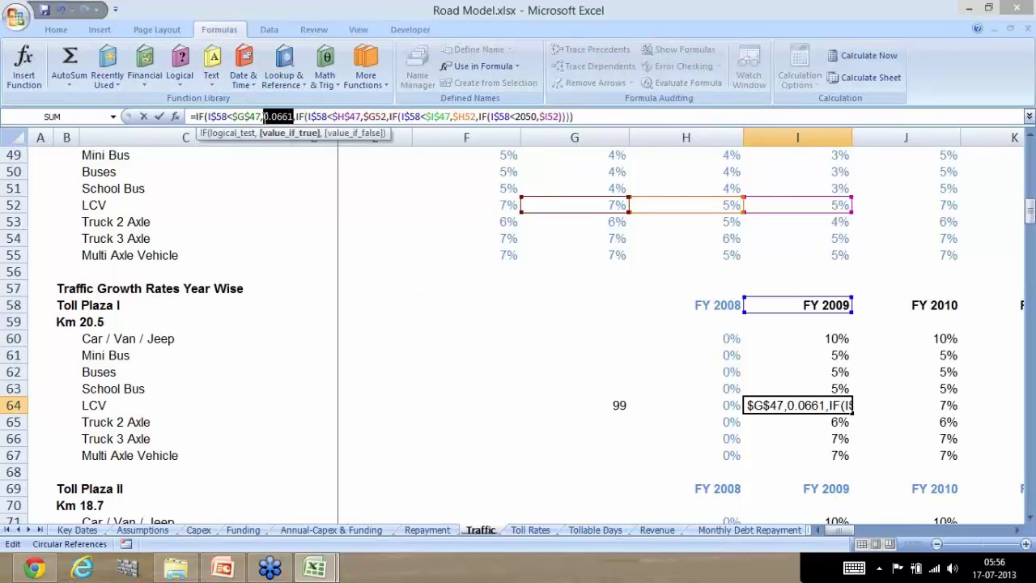
{"action": "key", "text": "Escape"}
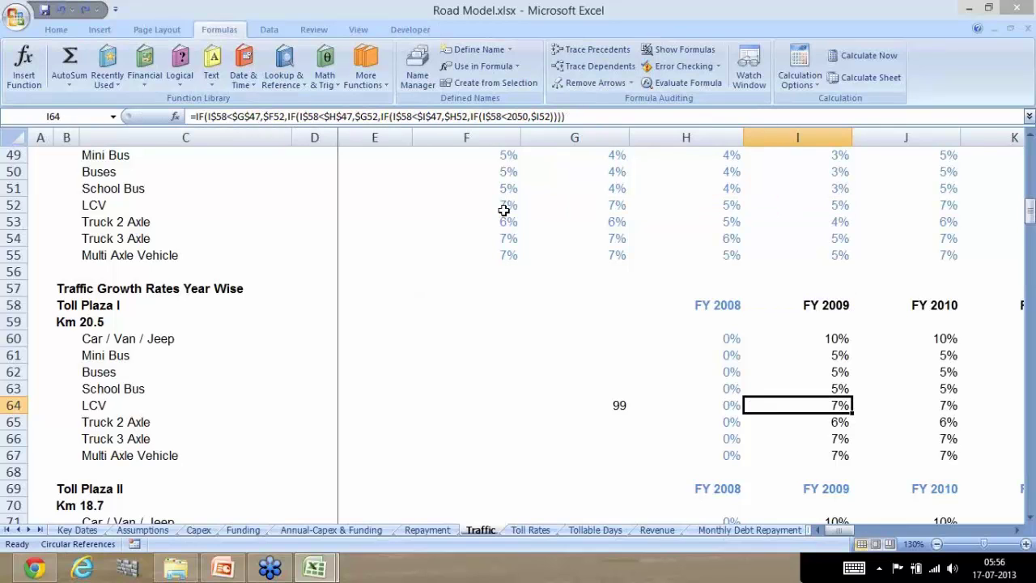
- Display the FY 2009 LCV growth rate in I64 with two decimal places
{"action": "key", "text": "Right"}
{"action": "key", "text": "Right"}
{"action": "key", "text": "Right"}
{"action": "key", "text": "Left"}
{"action": "key", "text": "Left"}
{"action": "key", "text": "Left"}
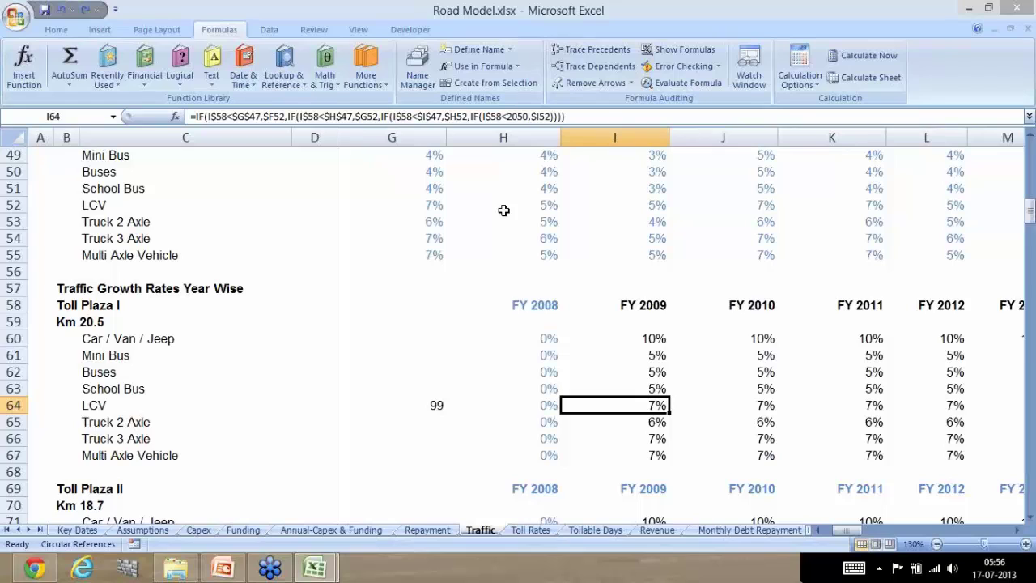
{"action": "left_click", "coordinate": [64, 33]}
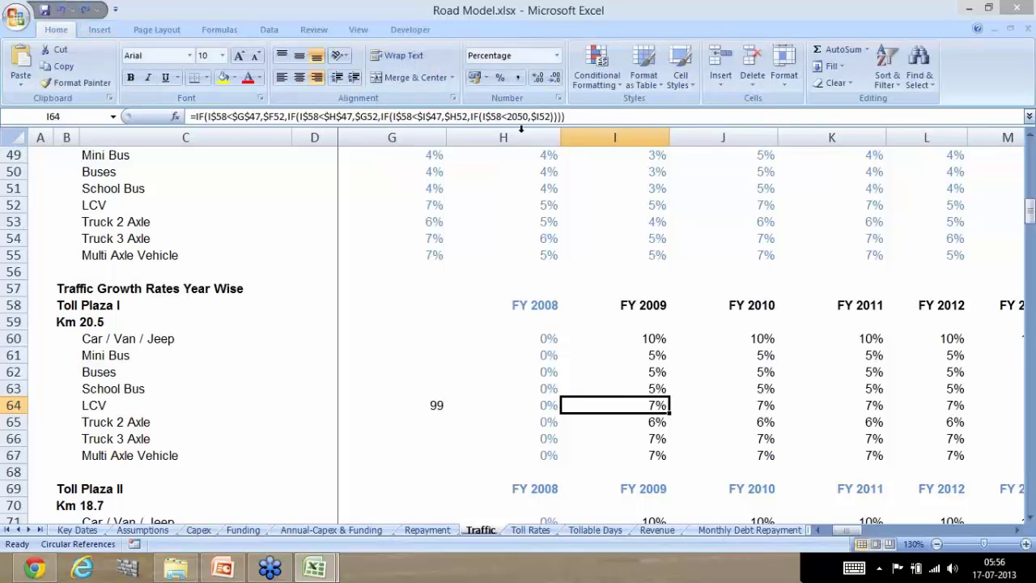
{"action": "left_click", "coordinate": [539, 77]}
{"action": "left_click", "coordinate": [538, 76]}
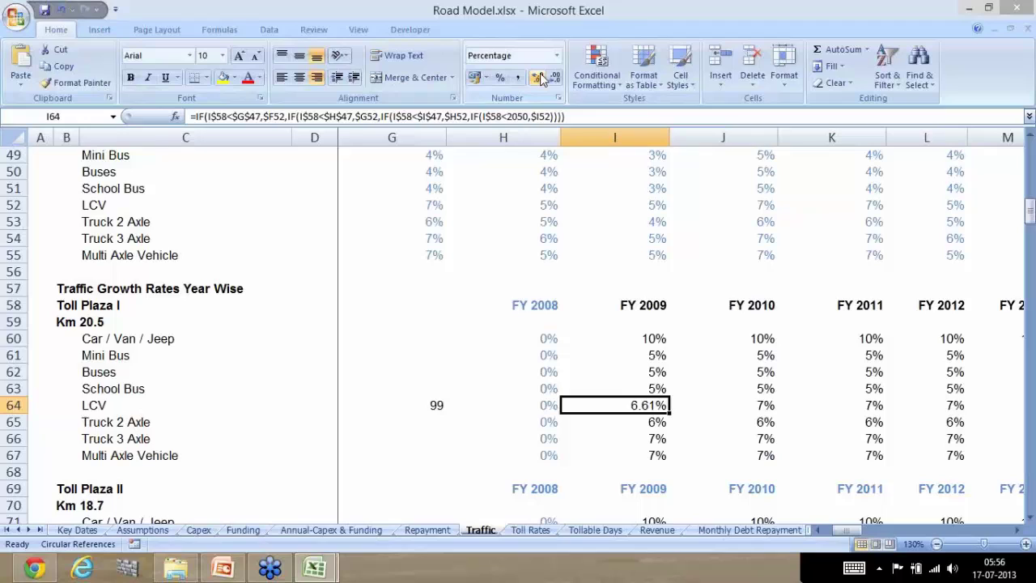
- Overwrite the $F52 reference in I64's nested IF formula with the fixed value 90002
{"action": "left_click", "coordinate": [277, 118]}
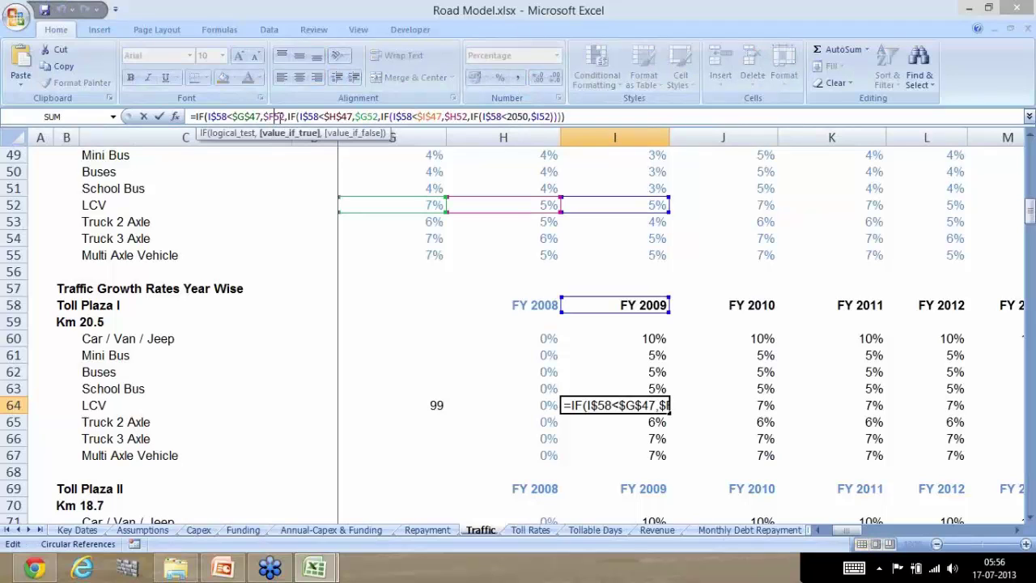
{"action": "left_click_drag", "start_coordinate": [281, 118], "coordinate": [263, 118]}
{"action": "type", "text": "9000"}
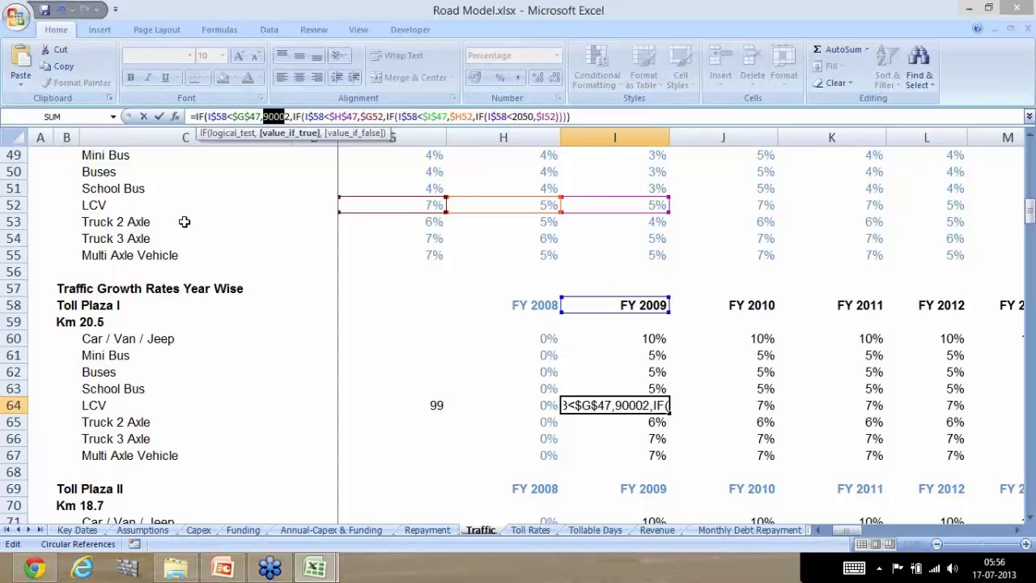
{"action": "key", "text": "Return"}
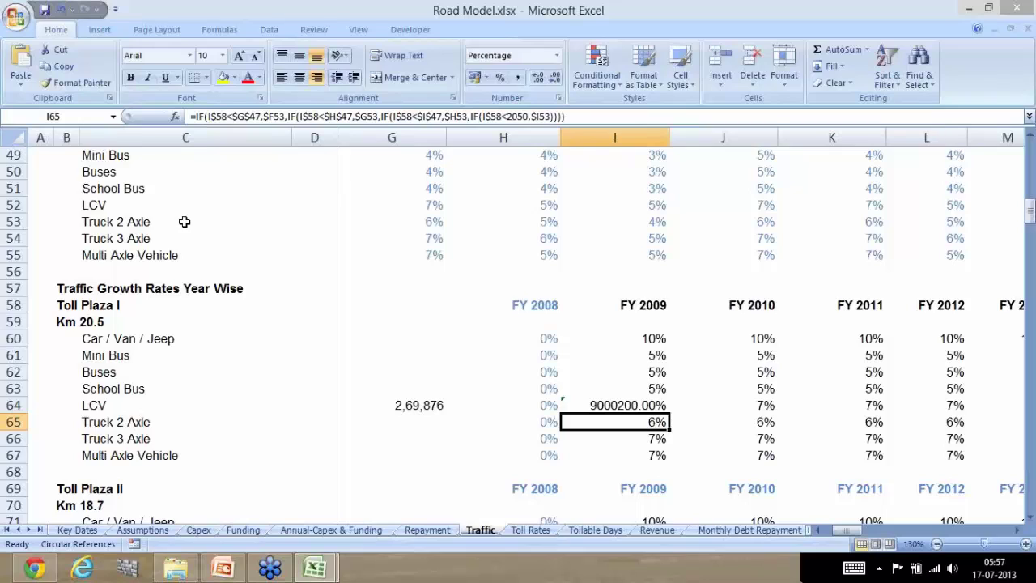
- Undo the replacement of $F52 with the fixed value 90002 in I64's formula
{"action": "key", "text": "ctrl+z"}
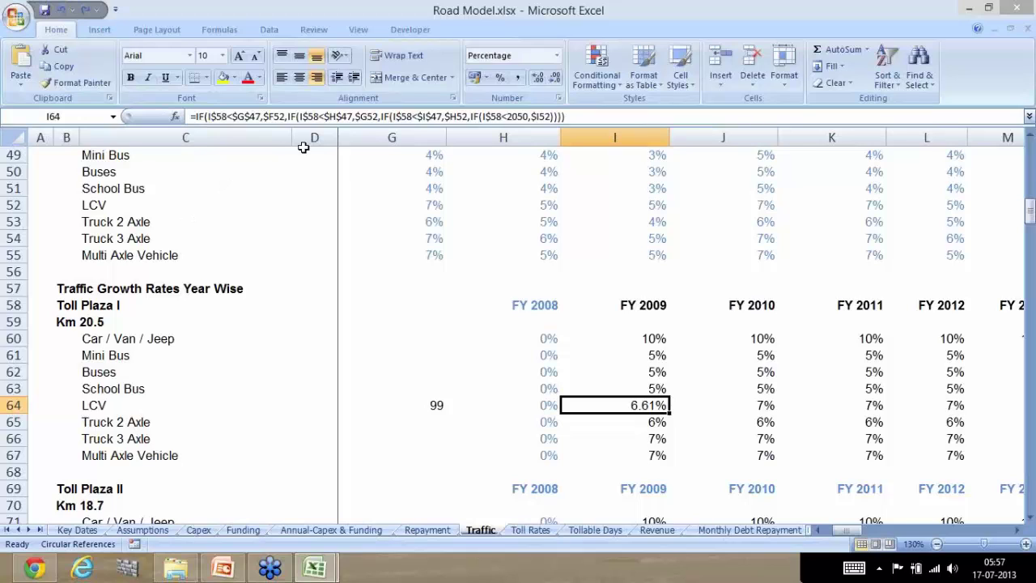
{"action": "left_click", "coordinate": [221, 30]}
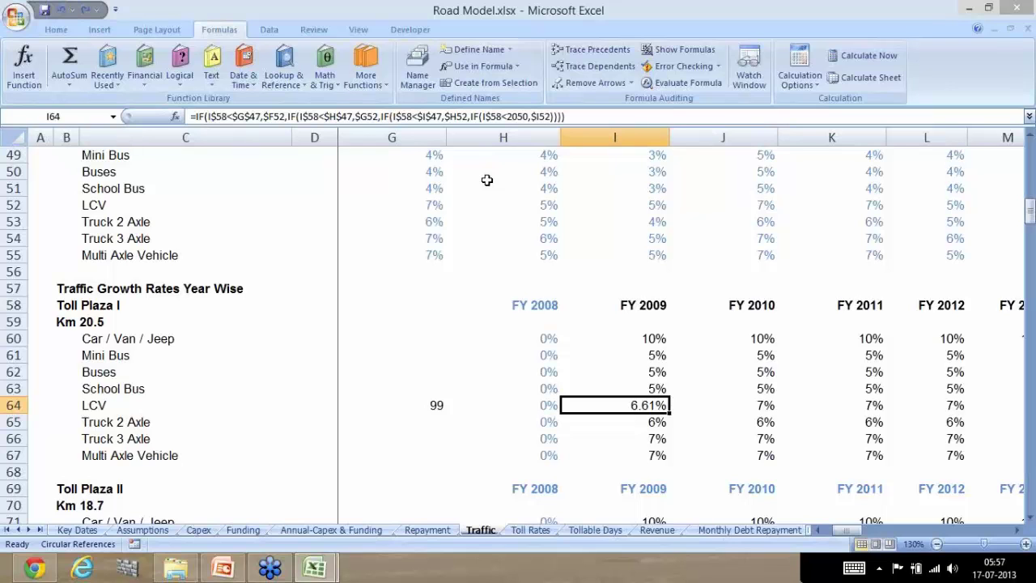
- Switch to the Excel Auditing Shortcuts presentation in PowerPoint and bring up slide 5 with the shortcut table
{"action": "left_click", "coordinate": [224, 569]}
{"action": "left_click", "coordinate": [231, 571]}
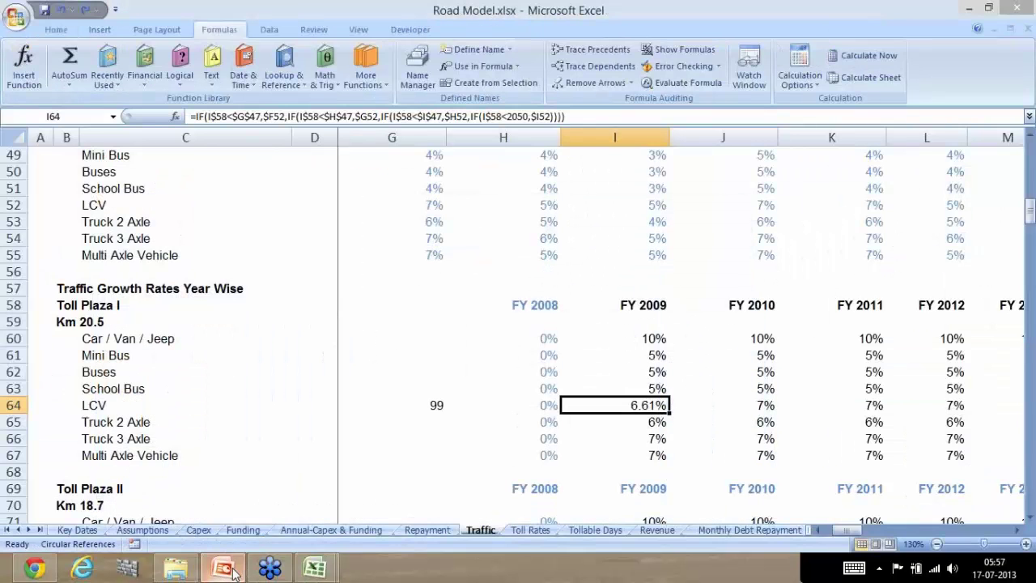
{"action": "left_click", "coordinate": [231, 571]}
{"action": "key", "text": "Page_Up"}
{"action": "key", "text": "Page_Up"}
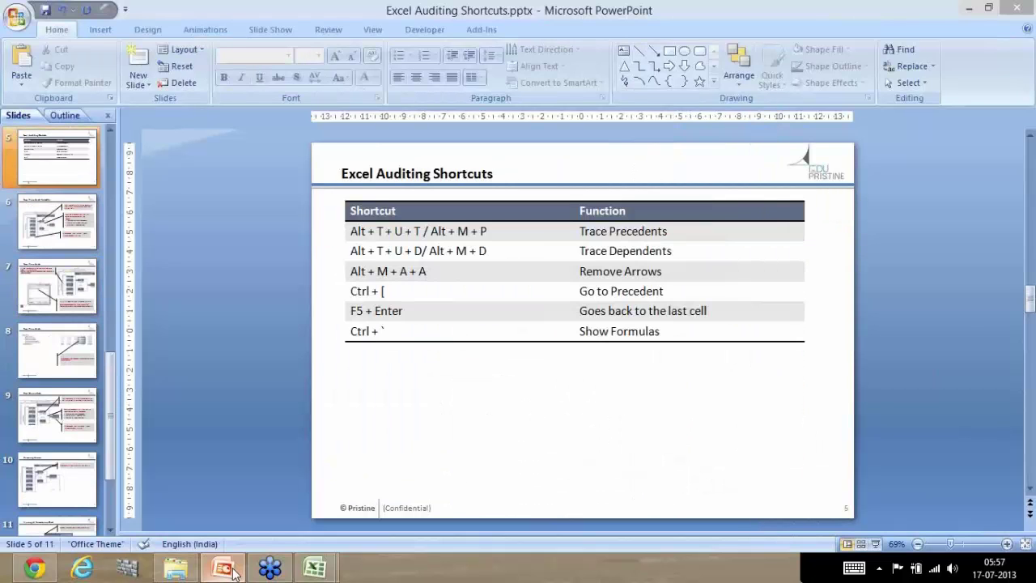
{"action": "left_click", "coordinate": [231, 571]}
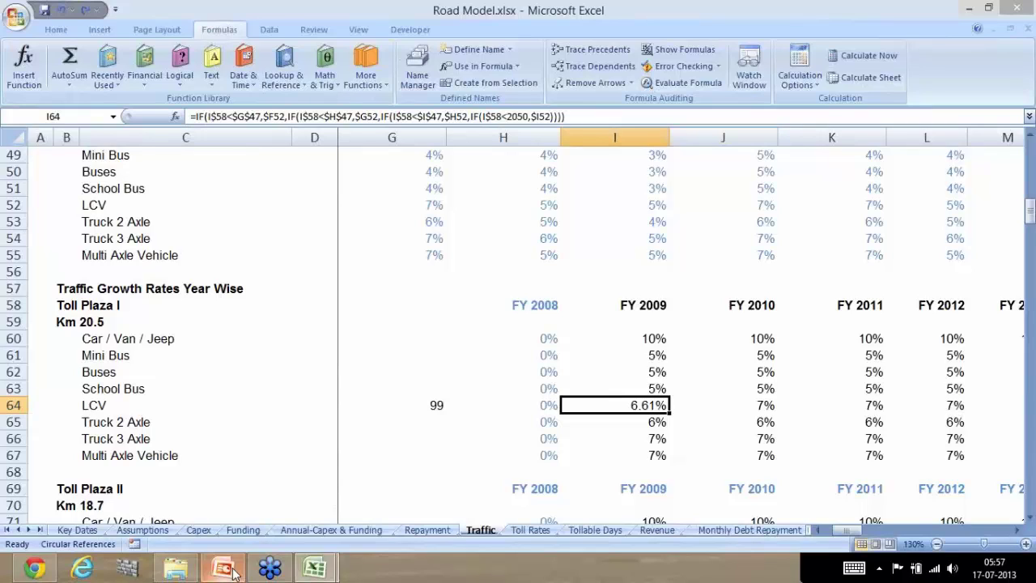
{"action": "left_click", "coordinate": [223, 569]}
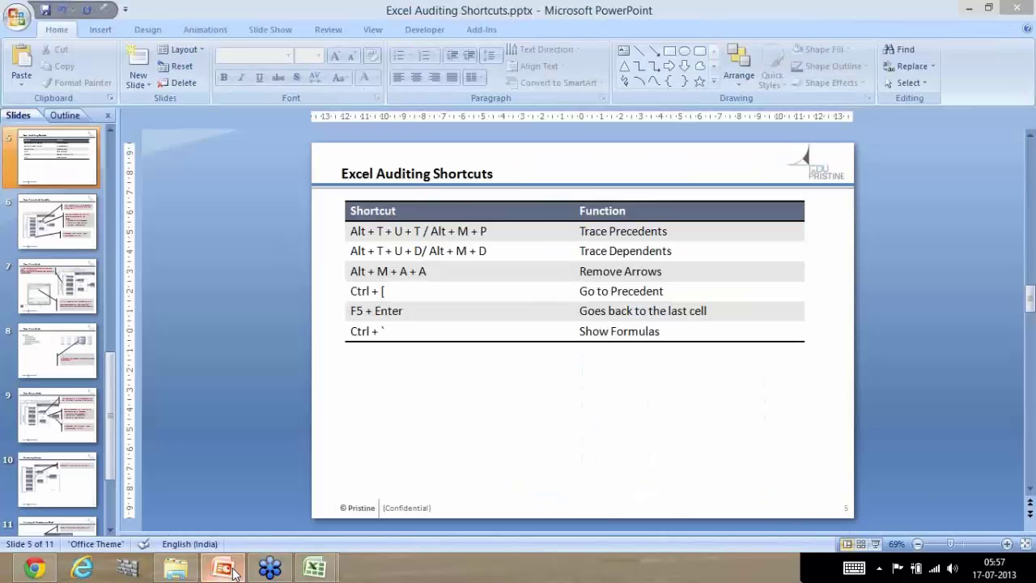
{"action": "left_click", "coordinate": [232, 572]}
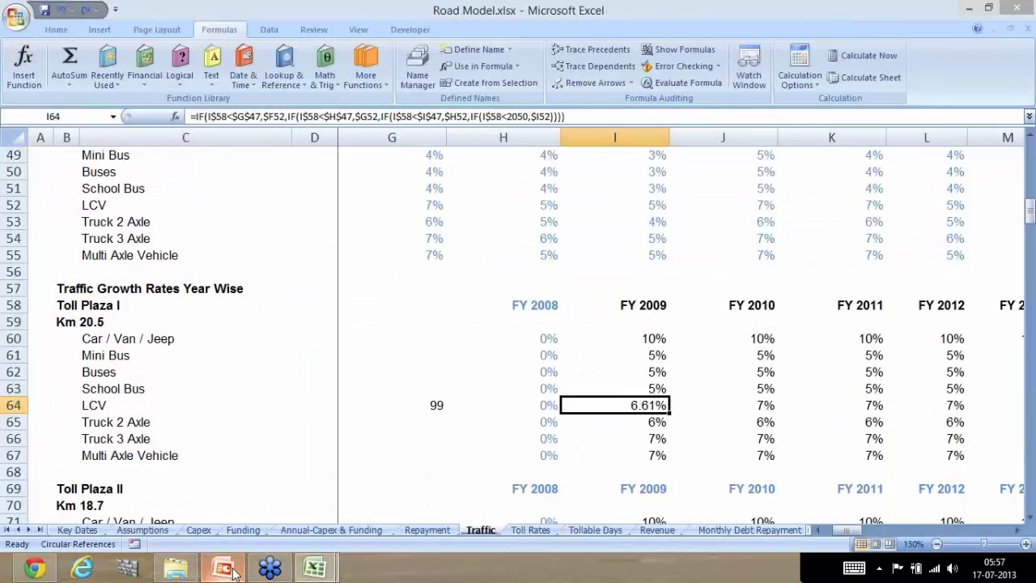
{"action": "left_click", "coordinate": [232, 572]}
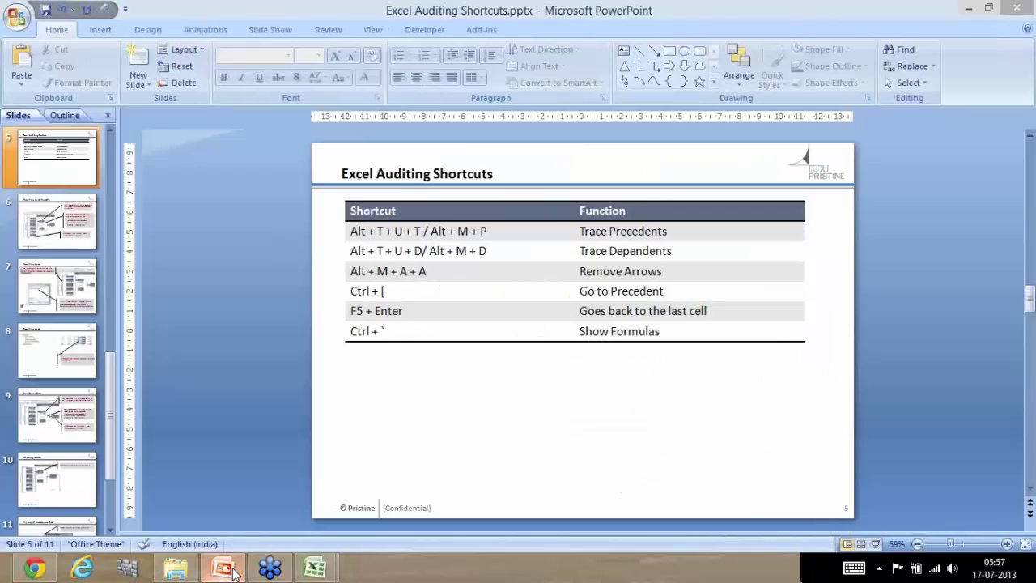
- Highlight the shortcut listed for Show Formulas in the slide's table and clear the selection
{"action": "left_click", "coordinate": [386, 330]}
{"action": "left_click_drag", "start_coordinate": [387, 331], "coordinate": [353, 330]}
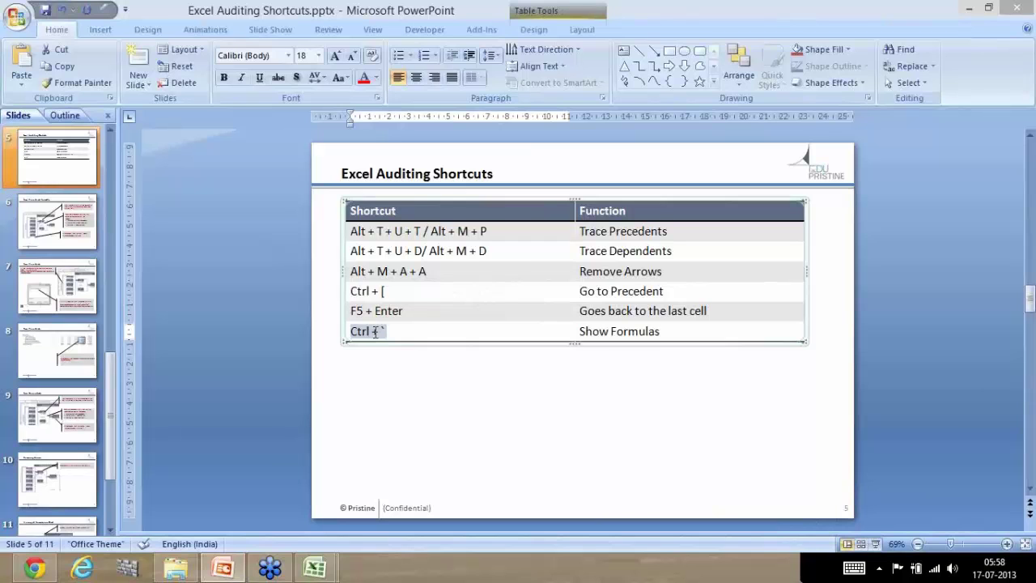
{"action": "left_click", "coordinate": [303, 364]}
- Switch back to the Road Model workbook in Excel and show formulas instead of values on the Traffic sheet
{"action": "key", "text": "alt+Tab"}
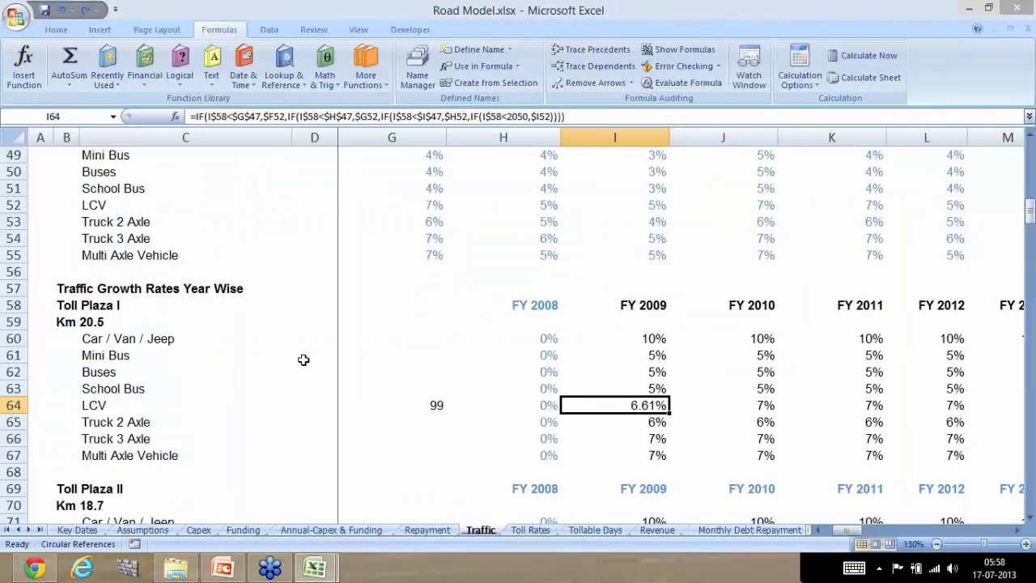
{"action": "key", "text": "ctrl+grave"}
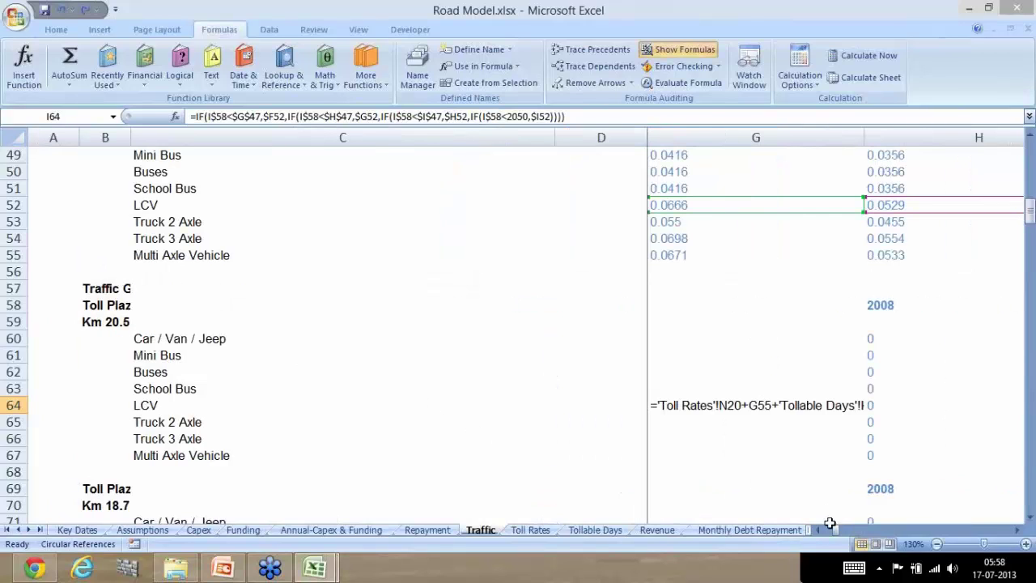
- Examine the nested IF growth-rate formulas across the Toll Plaza I year columns on the Traffic sheet
{"action": "key", "text": "Right"}
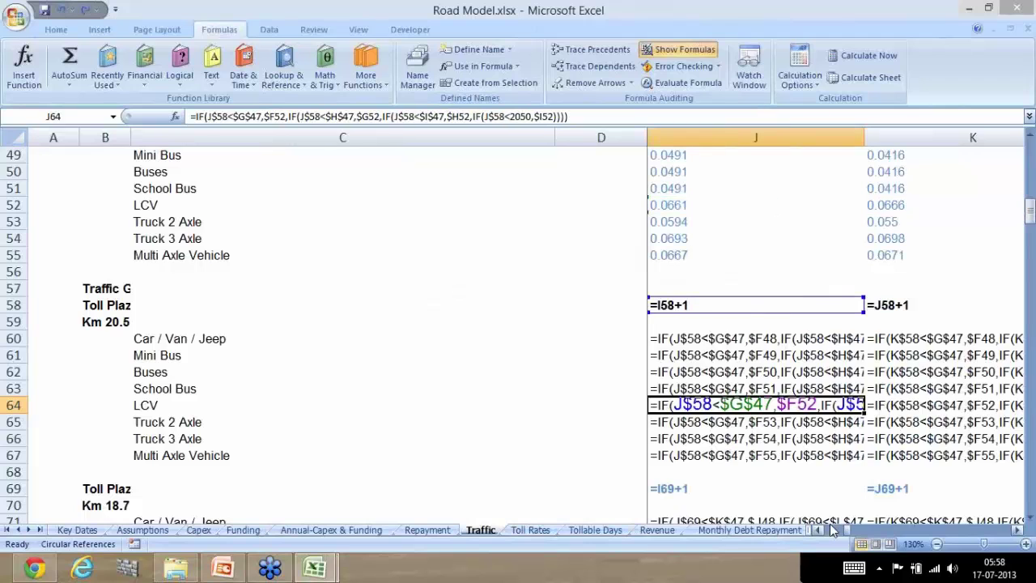
{"action": "key", "text": "Down"}
{"action": "key", "text": "Down"}
{"action": "key", "text": "Up"}
{"action": "key", "text": "Right"}
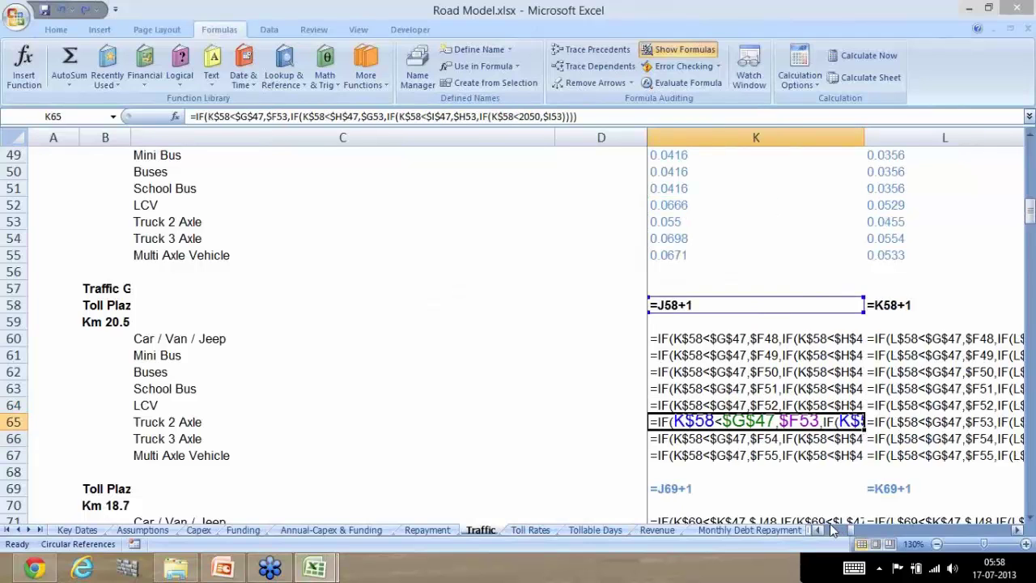
{"action": "key", "text": "Right"}
{"action": "key", "text": "Right"}
{"action": "key", "text": "Right"}
{"action": "key", "text": "Right"}
{"action": "key", "text": "Right"}
{"action": "key", "text": "Right"}
{"action": "key", "text": "Right"}
{"action": "key", "text": "Left"}
{"action": "key", "text": "Left"}
{"action": "key", "text": "Left"}
{"action": "key", "text": "Left"}
{"action": "key", "text": "Left"}
{"action": "key", "text": "Right"}
{"action": "key", "text": "Right"}
{"action": "key", "text": "Right"}
{"action": "key", "text": "Right"}
{"action": "key", "text": "Right"}
{"action": "key", "text": "Right"}
{"action": "key", "text": "Right"}
{"action": "key", "text": "Right"}
{"action": "key", "text": "Right"}
{"action": "key", "text": "Right"}
{"action": "key", "text": "Right"}
{"action": "key", "text": "Right"}
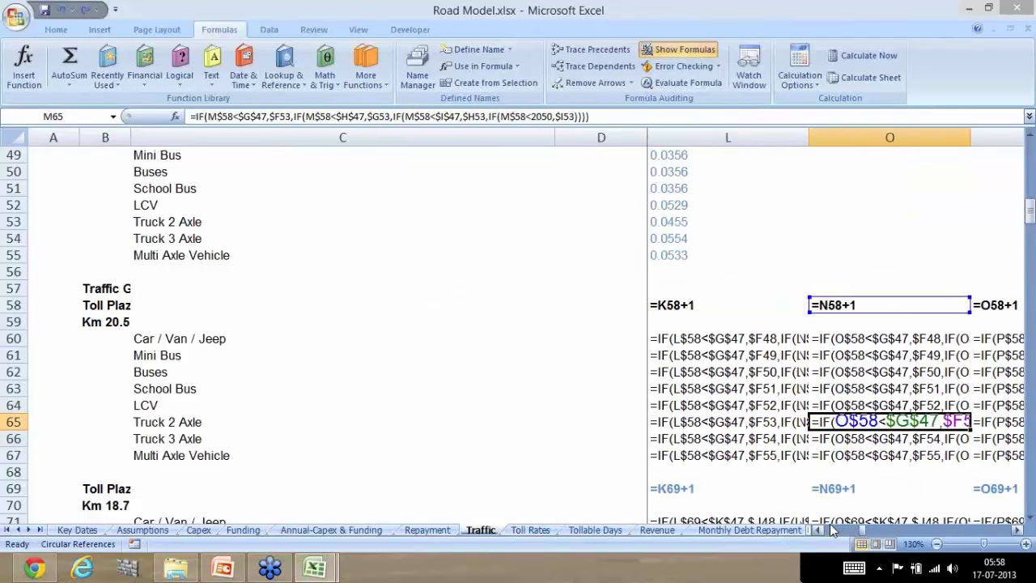
{"action": "key", "text": "Left"}
{"action": "key", "text": "Left"}
{"action": "key", "text": "Up"}
{"action": "key", "text": "Up"}
{"action": "key", "text": "Up"}
{"action": "key", "text": "Up"}
{"action": "key", "text": "Up"}
{"action": "key", "text": "Up"}
{"action": "key", "text": "Up"}
{"action": "key", "text": "Up"}
{"action": "key", "text": "Up"}
{"action": "key", "text": "Up"}
{"action": "key", "text": "Up"}
{"action": "key", "text": "Up"}
{"action": "key", "text": "Up"}
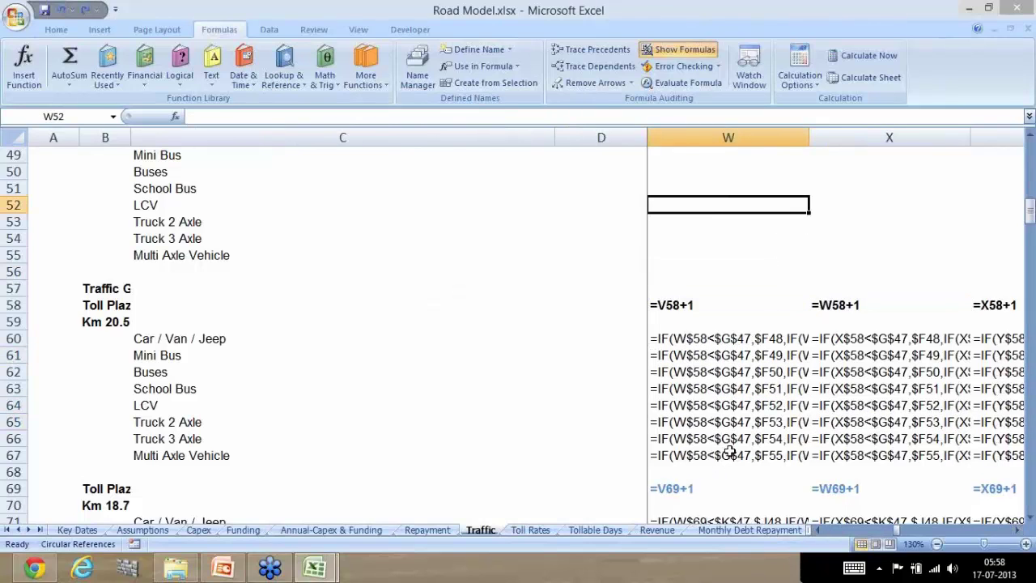
- Return the Traffic sheet to showing values and toggle the formula display on and off once more with AA61 selected
{"action": "key", "text": "ctrl+grave"}
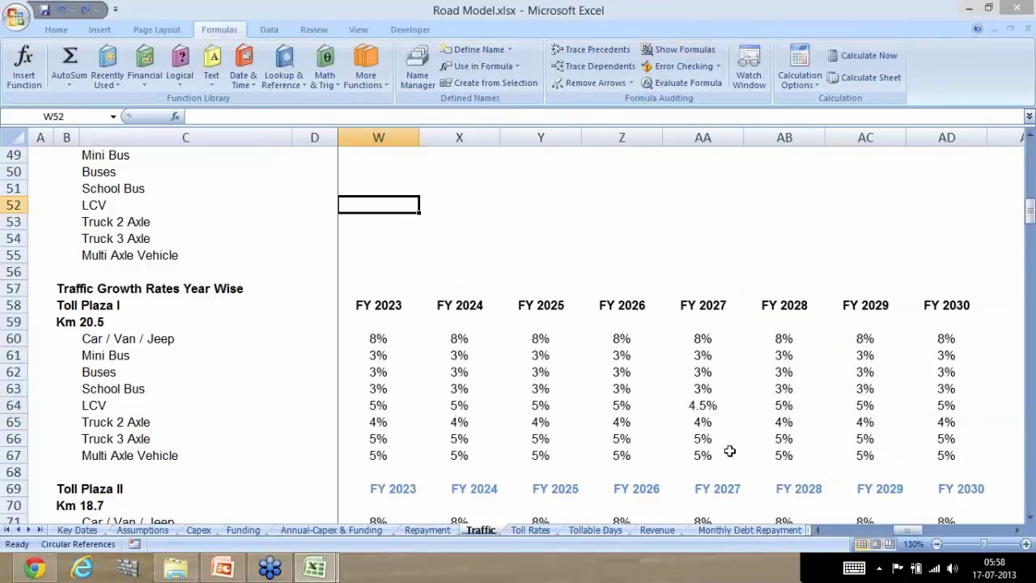
{"action": "left_click", "coordinate": [665, 362]}
{"action": "key", "text": "ctrl+grave"}
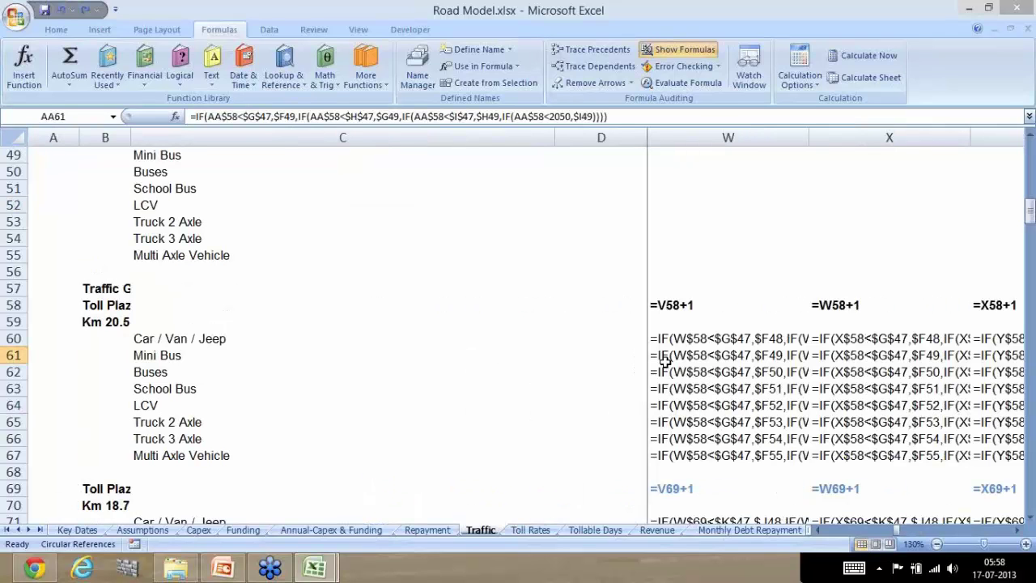
{"action": "key", "text": "ctrl+grave"}
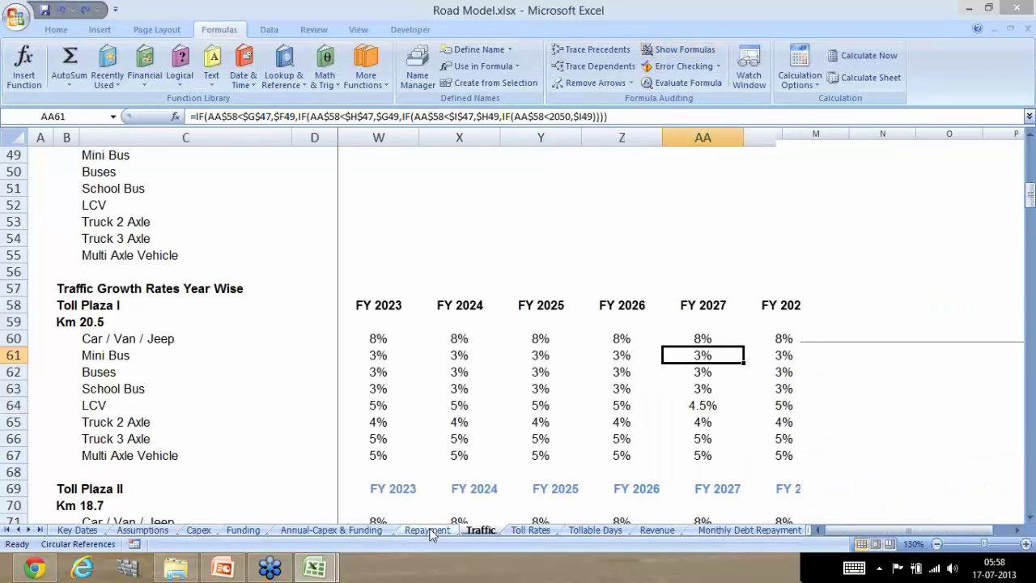
- Open the Repayment sheet and show its formulas instead of values
{"action": "left_click", "coordinate": [429, 531]}
{"action": "key", "text": "ctrl+grave"}
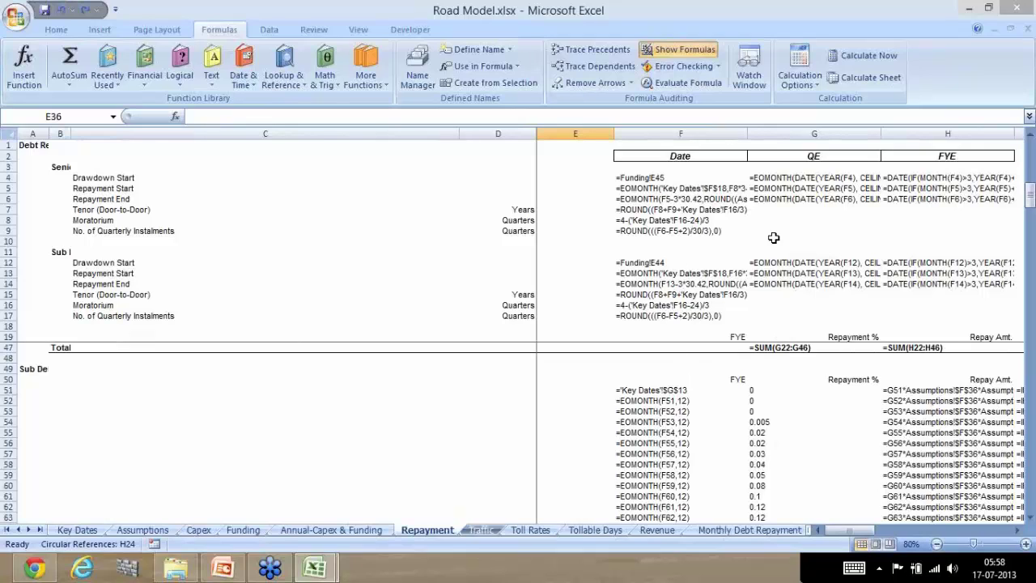
- Examine the drawdown, repayment date, tenor and instalment formulas at the top of the Repayment sheet
{"action": "key", "text": "Up"}
{"action": "key", "text": "Up"}
{"action": "key", "text": "Up"}
{"action": "key", "text": "Up"}
{"action": "key", "text": "Up"}
{"action": "key", "text": "Up"}
{"action": "key", "text": "Up"}
{"action": "key", "text": "Up"}
{"action": "key", "text": "Up"}
{"action": "key", "text": "Up"}
{"action": "key", "text": "Up"}
{"action": "key", "text": "Up"}
{"action": "key", "text": "Up"}
{"action": "key", "text": "Up"}
{"action": "key", "text": "Up"}
{"action": "key", "text": "Up"}
{"action": "key", "text": "Up"}
{"action": "key", "text": "Up"}
{"action": "key", "text": "Up"}
{"action": "key", "text": "Up"}
{"action": "key", "text": "Up"}
{"action": "key", "text": "Up"}
{"action": "key", "text": "Up"}
{"action": "key", "text": "Up"}
{"action": "key", "text": "Up"}
{"action": "key", "text": "Up"}
{"action": "key", "text": "Up"}
{"action": "key", "text": "Up"}
{"action": "key", "text": "Up"}
{"action": "key", "text": "Right"}
{"action": "key", "text": "Right"}
{"action": "key", "text": "Right"}
{"action": "key", "text": "Right"}
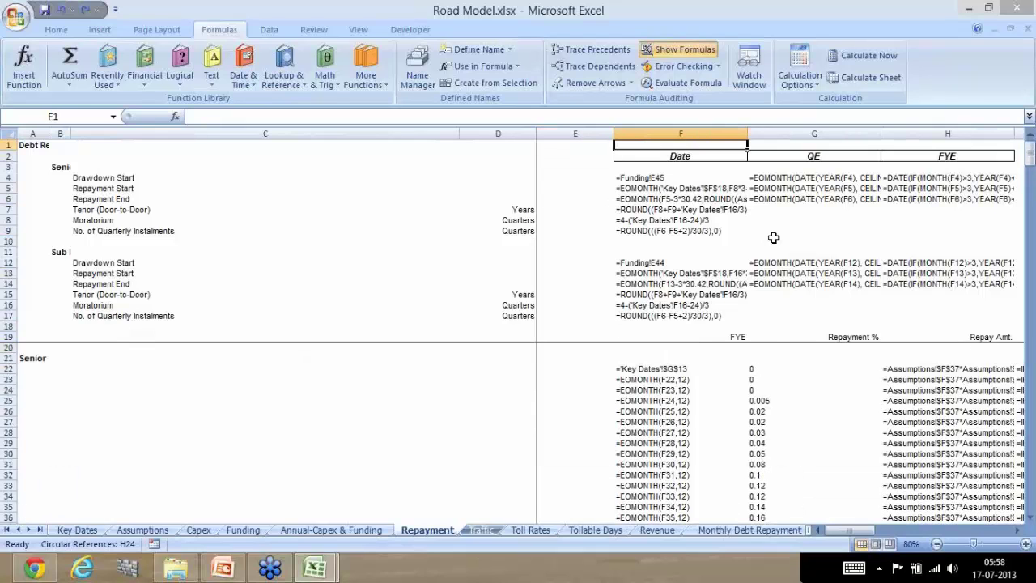
{"action": "key", "text": "Down"}
{"action": "key", "text": "Down"}
{"action": "key", "text": "Down"}
{"action": "key", "text": "Down"}
{"action": "key", "text": "Down"}
{"action": "key", "text": "Down"}
{"action": "key", "text": "Down"}
{"action": "key", "text": "Down"}
{"action": "key", "text": "Down"}
{"action": "key", "text": "Down"}
{"action": "key", "text": "Down"}
{"action": "key", "text": "Down"}
{"action": "key", "text": "Down"}
{"action": "key", "text": "Down"}
{"action": "key", "text": "Down"}
{"action": "key", "text": "Down"}
{"action": "key", "text": "Down"}
{"action": "key", "text": "Left"}
{"action": "key", "text": "Left"}
{"action": "key", "text": "Left"}
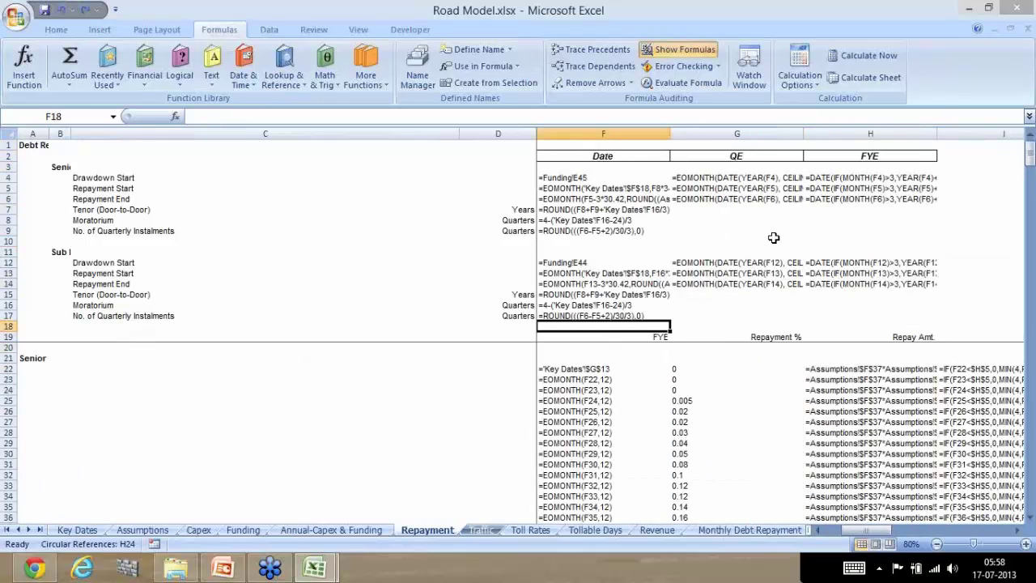
- Examine the Repayment % column from the senior debt schedule down to row 57 of the sub debt schedule
{"action": "key", "text": "Down"}
{"action": "key", "text": "Right"}
{"action": "key", "text": "Down"}
{"action": "key", "text": "Down"}
{"action": "key", "text": "Down"}
{"action": "key", "text": "Down"}
{"action": "key", "text": "Down"}
{"action": "key", "text": "Down"}
{"action": "key", "text": "Down"}
{"action": "key", "text": "Down"}
{"action": "key", "text": "Down"}
{"action": "key", "text": "Down"}
{"action": "key", "text": "Down"}
{"action": "key", "text": "Down"}
{"action": "key", "text": "Down"}
{"action": "key", "text": "Down"}
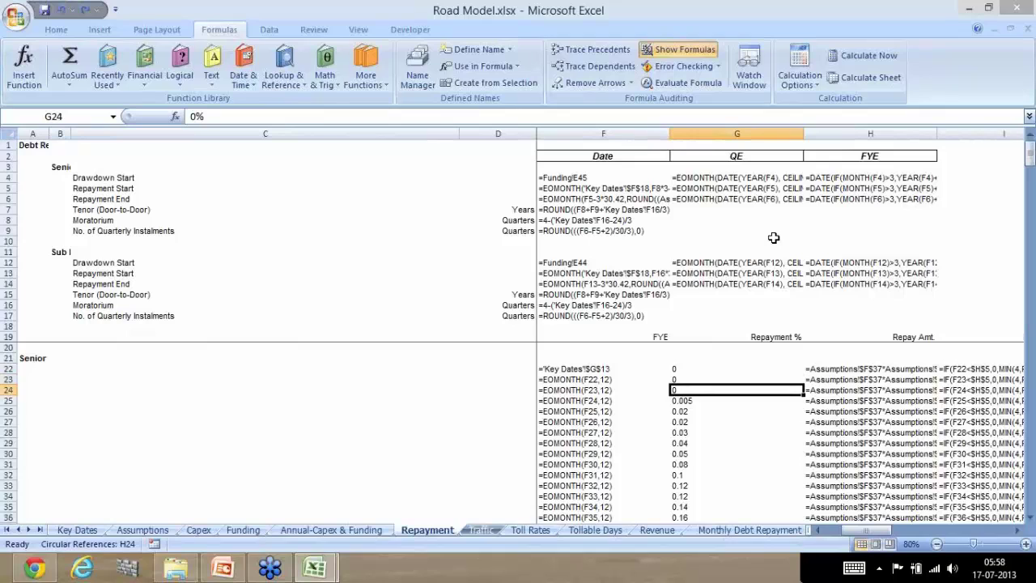
{"action": "key", "text": "Down"}
{"action": "key", "text": "Down"}
{"action": "key", "text": "Down"}
{"action": "key", "text": "Down"}
{"action": "key", "text": "Down"}
{"action": "key", "text": "Down"}
{"action": "key", "text": "Down"}
{"action": "key", "text": "Down"}
{"action": "key", "text": "Down"}
{"action": "key", "text": "Down"}
{"action": "key", "text": "Down"}
{"action": "key", "text": "Down"}
{"action": "key", "text": "Down"}
{"action": "key", "text": "Down"}
{"action": "key", "text": "Down"}
{"action": "key", "text": "Down"}
{"action": "key", "text": "Down"}
{"action": "key", "text": "Down"}
{"action": "key", "text": "Down"}
{"action": "key", "text": "Down"}
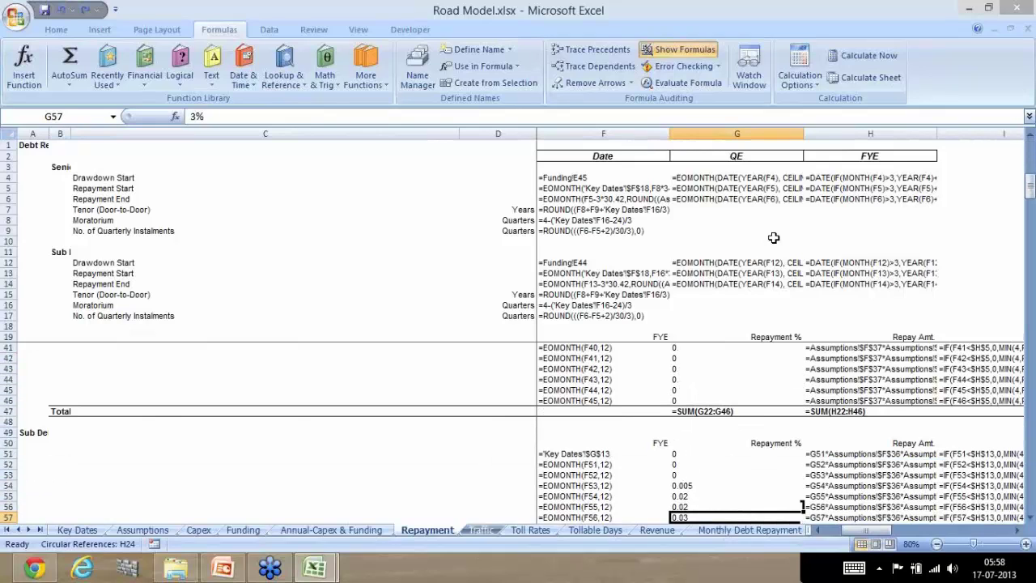
- Review the Repayment % column upward from row 57 through the senior debt schedule to G10
{"action": "key", "text": "Up"}
{"action": "key", "text": "Up"}
{"action": "key", "text": "Up"}
{"action": "key", "text": "Up"}
{"action": "key", "text": "Up"}
{"action": "key", "text": "Up"}
{"action": "key", "text": "Up"}
{"action": "key", "text": "Up"}
{"action": "key", "text": "Up"}
{"action": "key", "text": "Up"}
{"action": "key", "text": "Up"}
{"action": "key", "text": "Up"}
{"action": "key", "text": "Up"}
{"action": "key", "text": "Up"}
{"action": "key", "text": "Up"}
{"action": "key", "text": "Up"}
{"action": "key", "text": "Up"}
{"action": "key", "text": "Up"}
{"action": "key", "text": "Up"}
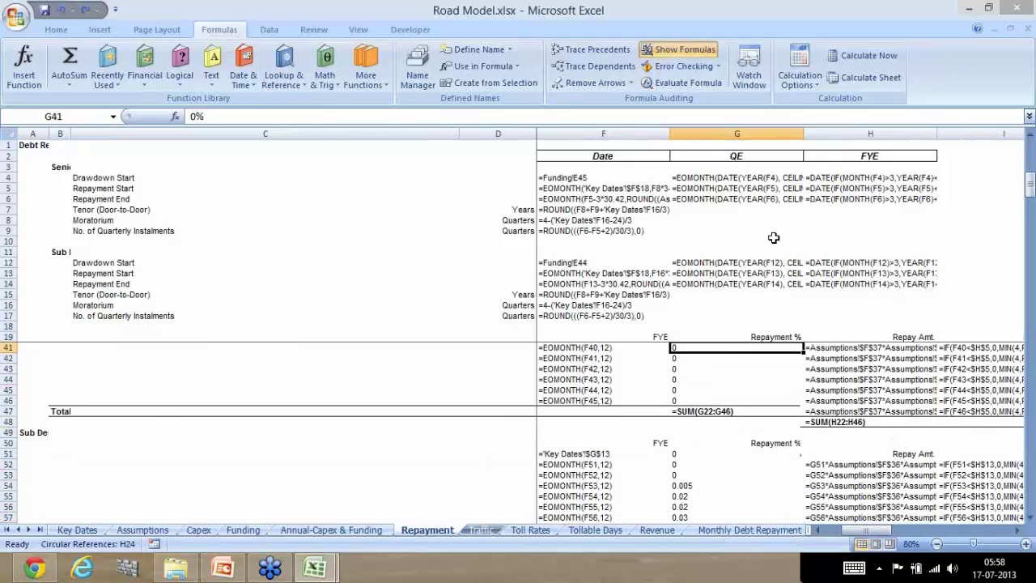
{"action": "key", "text": "Up"}
{"action": "key", "text": "Up"}
{"action": "key", "text": "Up"}
{"action": "key", "text": "Up"}
{"action": "key", "text": "Up"}
{"action": "key", "text": "Up"}
{"action": "key", "text": "Up"}
{"action": "key", "text": "Up"}
{"action": "key", "text": "Up"}
{"action": "key", "text": "Up"}
{"action": "key", "text": "Up"}
{"action": "key", "text": "Up"}
{"action": "key", "text": "Up"}
{"action": "key", "text": "Up"}
{"action": "key", "text": "Up"}
{"action": "key", "text": "Up"}
{"action": "key", "text": "Up"}
{"action": "key", "text": "Up"}
{"action": "key", "text": "Up"}
{"action": "key", "text": "Up"}
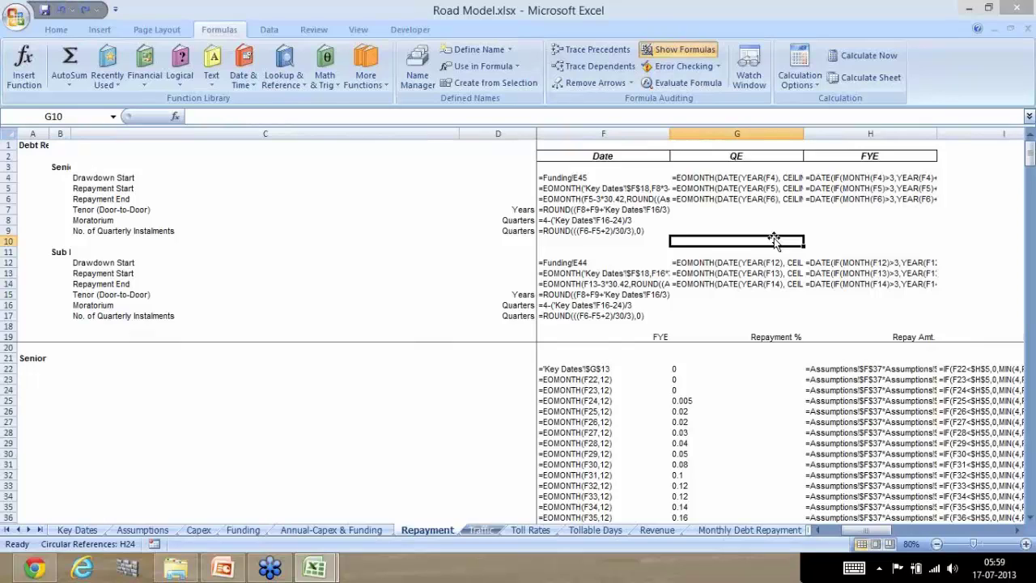
- Review the senior debt Repayment % entries downward from row 22 to G44
{"action": "key", "text": "Down"}
{"action": "key", "text": "Down"}
{"action": "key", "text": "Down"}
{"action": "key", "text": "Down"}
{"action": "key", "text": "Down"}
{"action": "key", "text": "Down"}
{"action": "key", "text": "Down"}
{"action": "key", "text": "Down"}
{"action": "key", "text": "Down"}
{"action": "key", "text": "Down"}
{"action": "key", "text": "Down"}
{"action": "key", "text": "Down"}
{"action": "key", "text": "Down"}
{"action": "key", "text": "Down"}
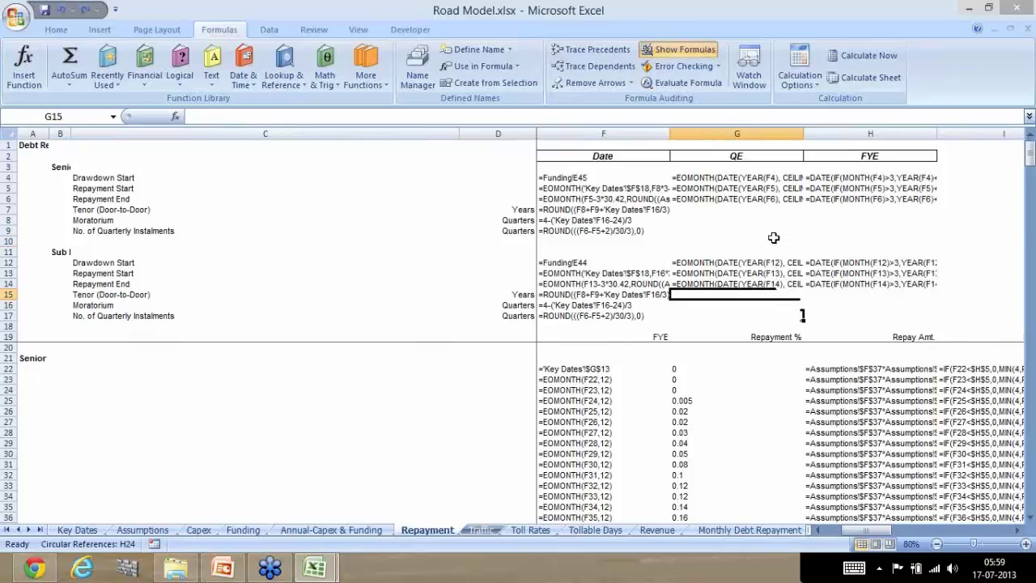
{"action": "key", "text": "Down"}
{"action": "key", "text": "Down"}
{"action": "key", "text": "Down"}
{"action": "key", "text": "Down"}
{"action": "key", "text": "Down"}
{"action": "key", "text": "Down"}
{"action": "key", "text": "Down"}
{"action": "key", "text": "Down"}
{"action": "key", "text": "Down"}
{"action": "key", "text": "Down"}
{"action": "key", "text": "Down"}
{"action": "key", "text": "Down"}
{"action": "key", "text": "Down"}
{"action": "key", "text": "Down"}
{"action": "key", "text": "Down"}
{"action": "key", "text": "Down"}
{"action": "key", "text": "Down"}
{"action": "key", "text": "Down"}
{"action": "key", "text": "Down"}
{"action": "key", "text": "Down"}
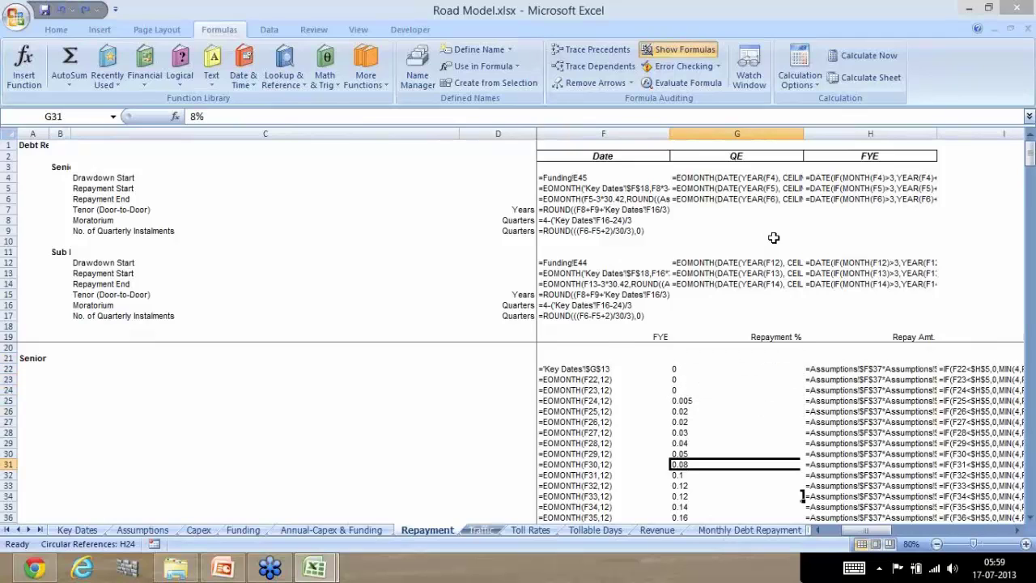
{"action": "key", "text": "Up"}
{"action": "key", "text": "Up"}
{"action": "key", "text": "Up"}
{"action": "key", "text": "Up"}
{"action": "key", "text": "Up"}
{"action": "key", "text": "Up"}
{"action": "key", "text": "Up"}
{"action": "key", "text": "Up"}
{"action": "key", "text": "Up"}
{"action": "key", "text": "Up"}
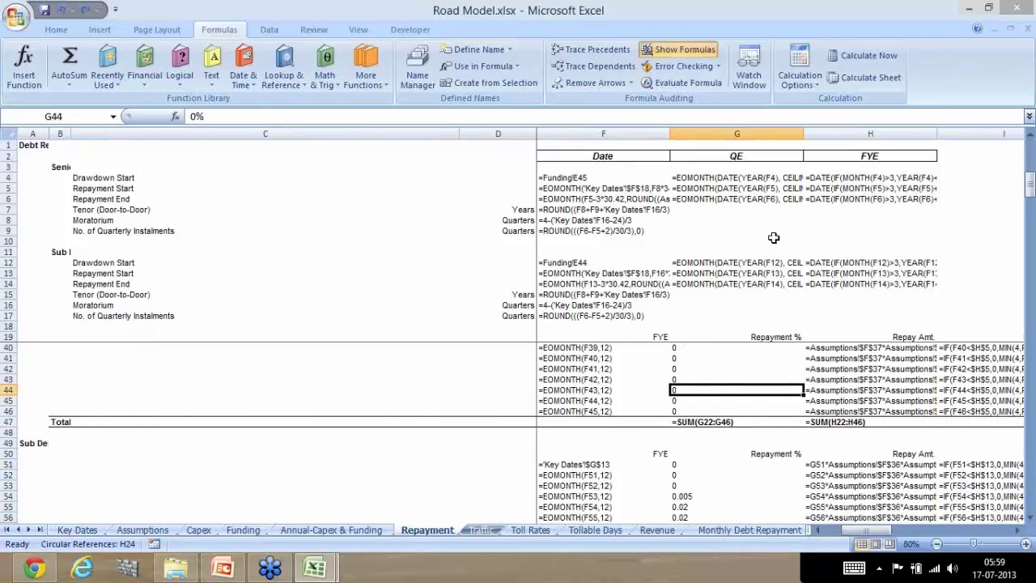
- Examine the Repay Amt. and No. of Instmt formulas in row 44 of the senior debt schedule
{"action": "key", "text": "Right"}
{"action": "key", "text": "Right"}
{"action": "key", "text": "Left"}
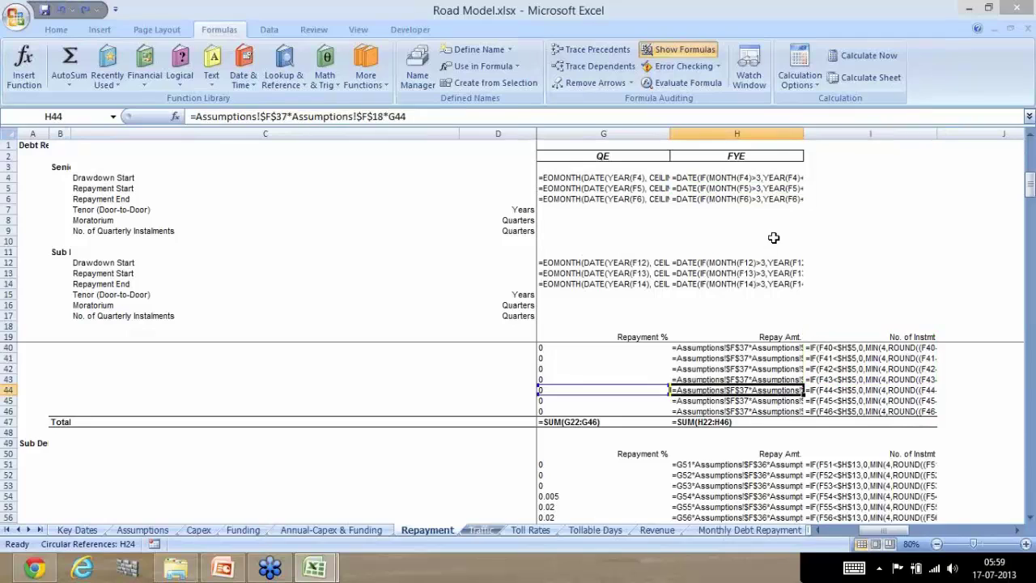
{"action": "key", "text": "Right"}
{"action": "key", "text": "F2"}
{"action": "key", "text": "Escape"}
{"action": "key", "text": "Left"}
{"action": "key", "text": "Left"}
- Go back up the senior debt Repayment % entries to row 28 and examine the Repay Amt. formula in H28
{"action": "key", "text": "Up"}
{"action": "key", "text": "Up"}
{"action": "key", "text": "Up"}
{"action": "key", "text": "Up"}
{"action": "key", "text": "Up"}
{"action": "key", "text": "Up"}
{"action": "key", "text": "Up"}
{"action": "key", "text": "Up"}
{"action": "key", "text": "Up"}
{"action": "key", "text": "Up"}
{"action": "key", "text": "Up"}
{"action": "key", "text": "Up"}
{"action": "key", "text": "Up"}
{"action": "key", "text": "Up"}
{"action": "key", "text": "Up"}
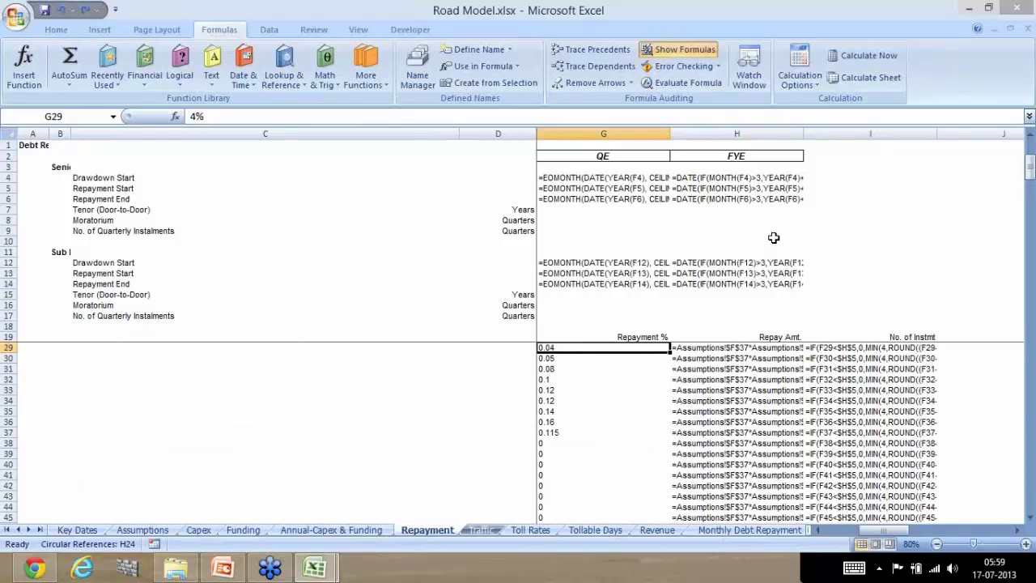
{"action": "key", "text": "Up"}
{"action": "key", "text": "Right"}
{"action": "key", "text": "Right"}
{"action": "key", "text": "Left"}
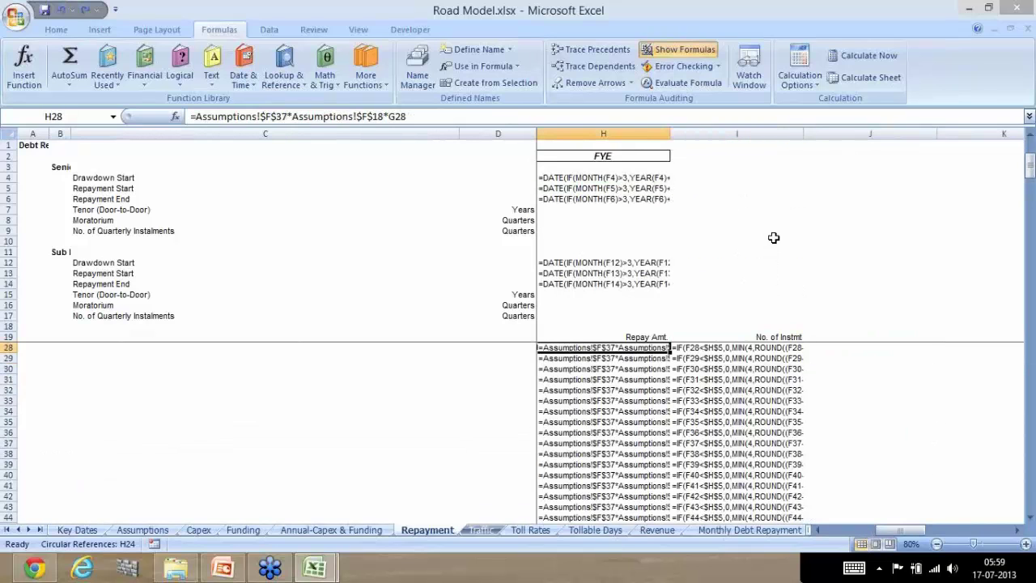
- Return the Repayment sheet to showing values with D28 selected, and check the Excel Auditing Shortcuts slide in PowerPoint
{"action": "key", "text": "Left"}
{"action": "key", "text": "Left"}
{"action": "key", "text": "Left"}
{"action": "key", "text": "Left"}
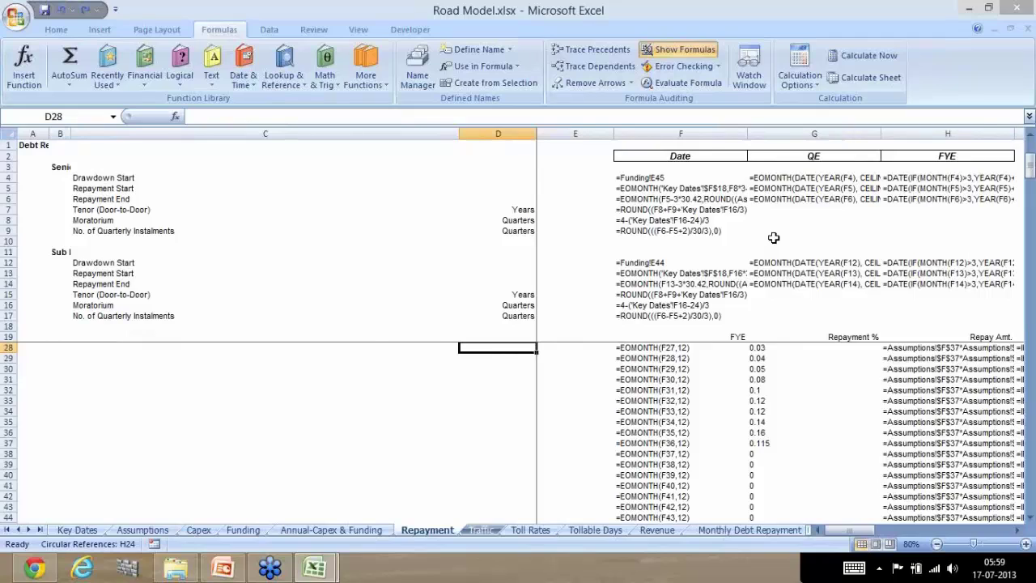
{"action": "key", "text": "ctrl+grave"}
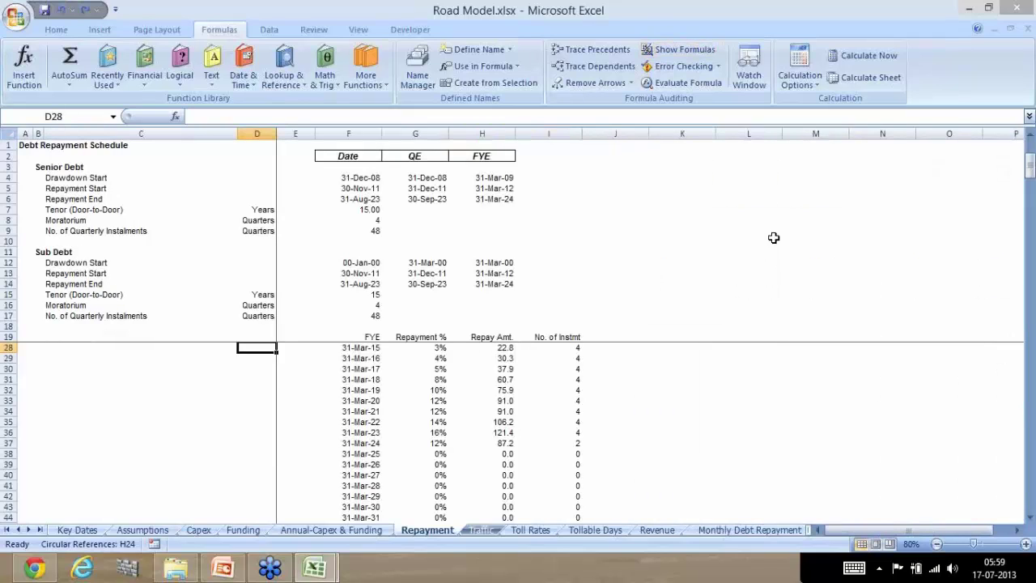
{"action": "key", "text": "alt+Tab"}
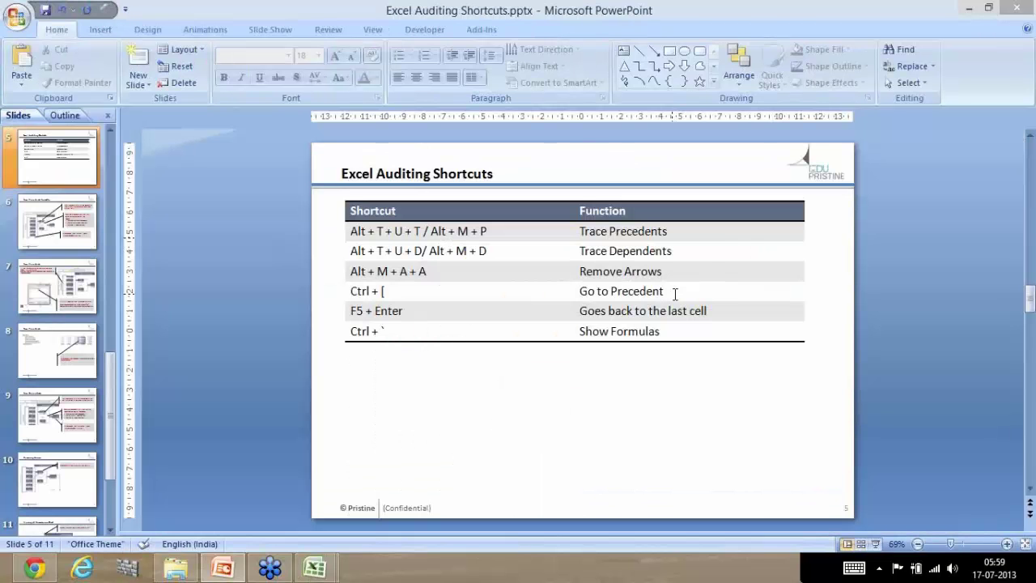
{"action": "key", "text": "alt+Tab"}
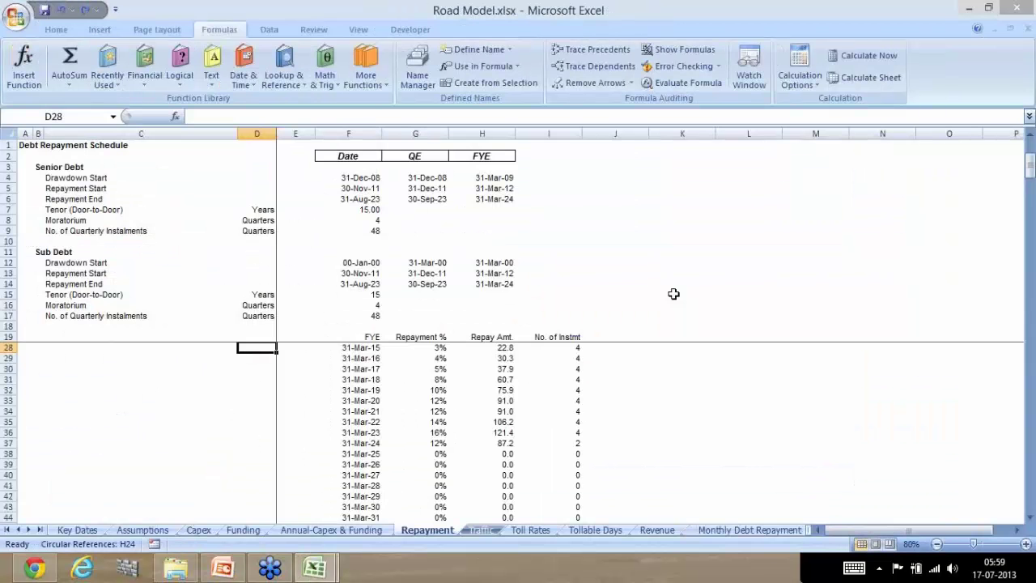
- Trace the precedents of AA64, the FY 2027 LCV growth rate for Toll Plaza I on the Traffic sheet
{"action": "left_click", "coordinate": [481, 531]}
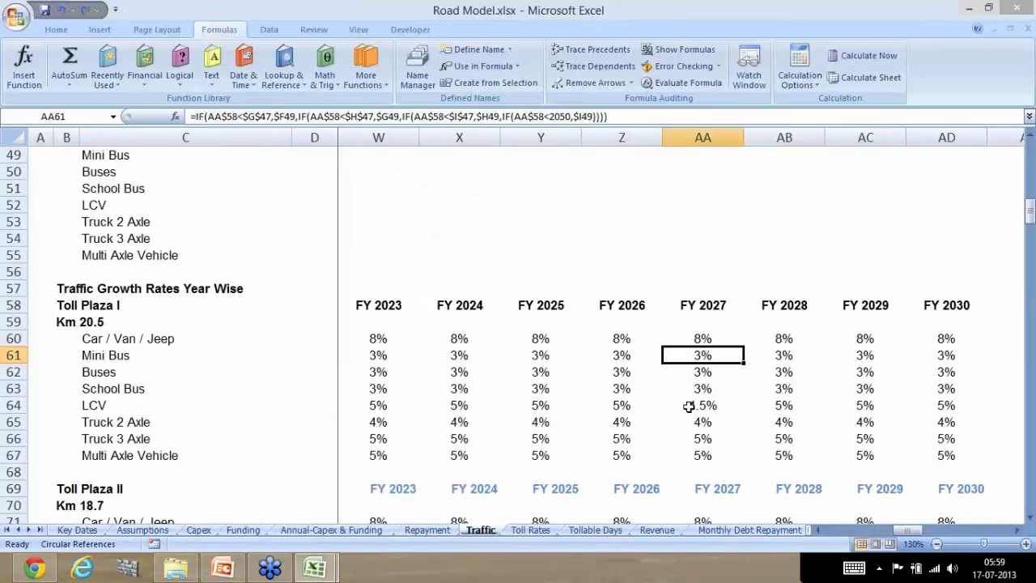
{"action": "left_click", "coordinate": [689, 405]}
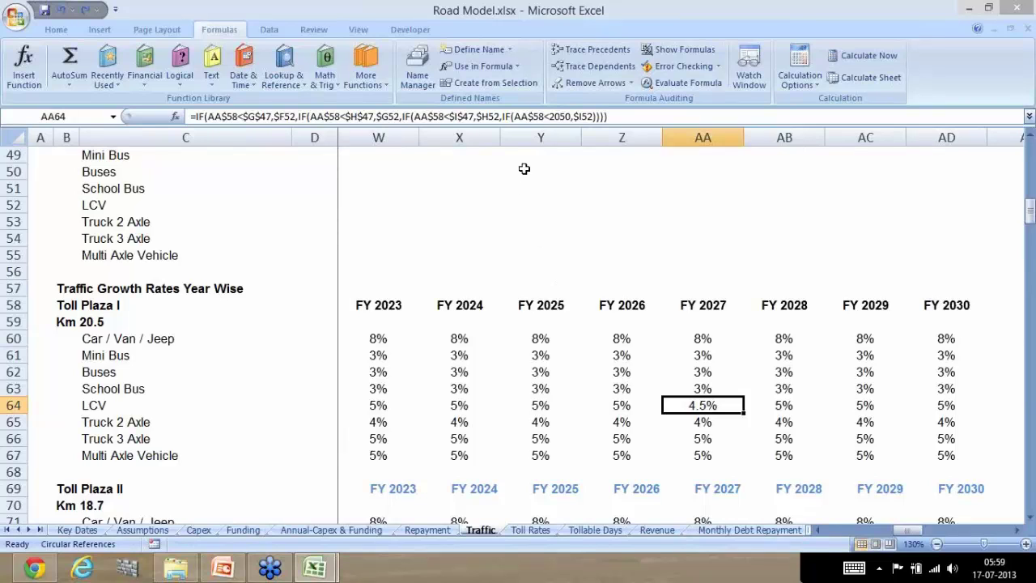
{"action": "left_click", "coordinate": [587, 220]}
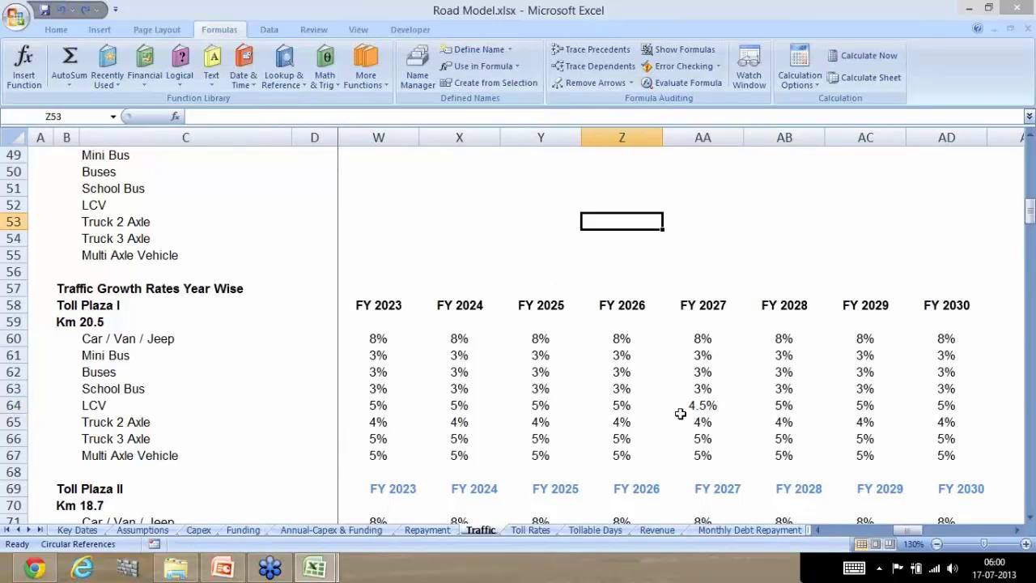
{"action": "left_click", "coordinate": [684, 422]}
{"action": "left_click", "coordinate": [688, 405]}
{"action": "key", "text": "alt+m"}
{"action": "key", "text": "p"}
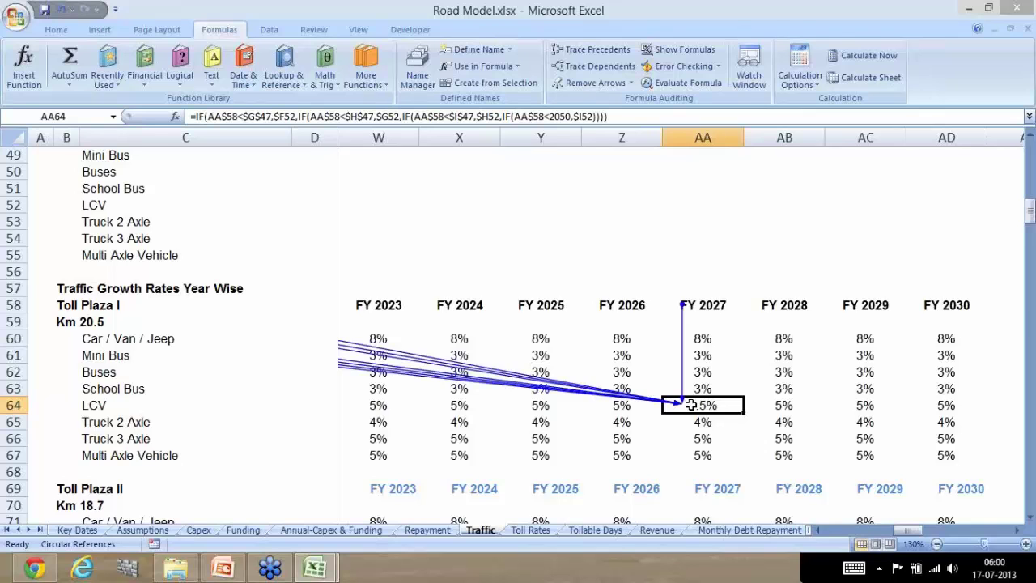
- Switch to the Excel Auditing Shortcuts slide in PowerPoint, look up the Go to Precedent entry, and return to the Excel workbook
{"action": "key", "text": "alt+Tab"}
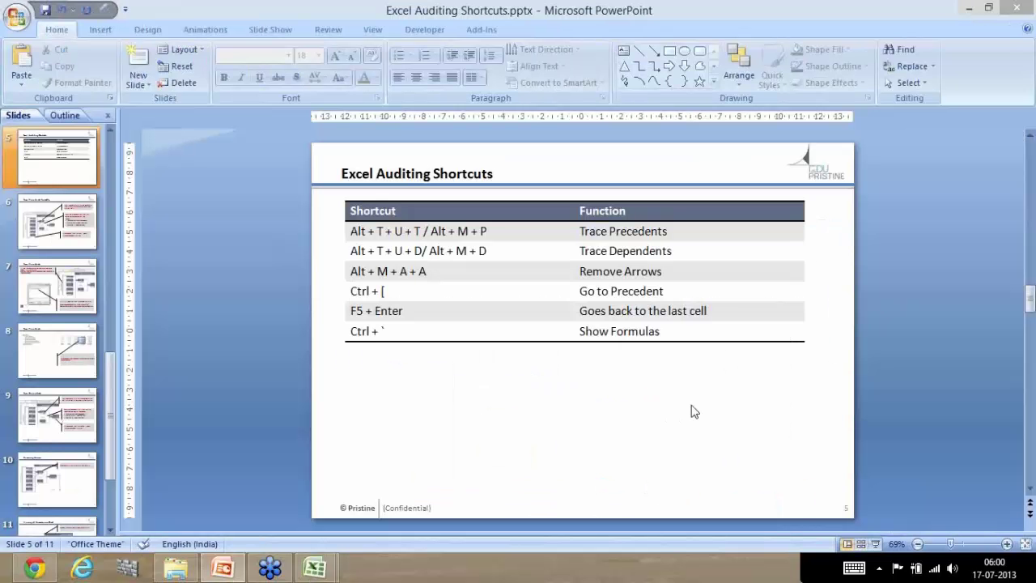
{"action": "key", "text": "alt+Tab"}
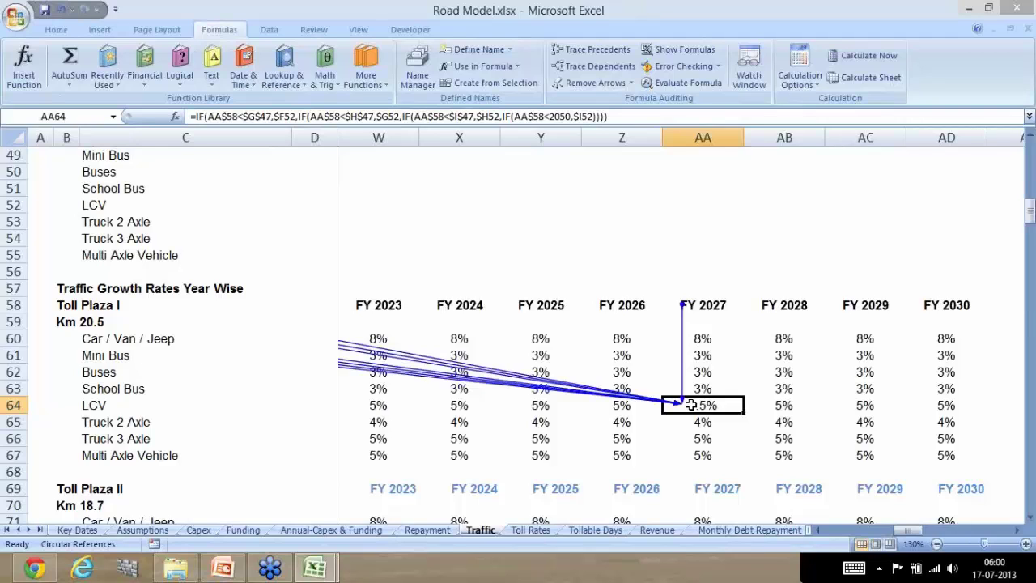
{"action": "key", "text": "alt+Tab"}
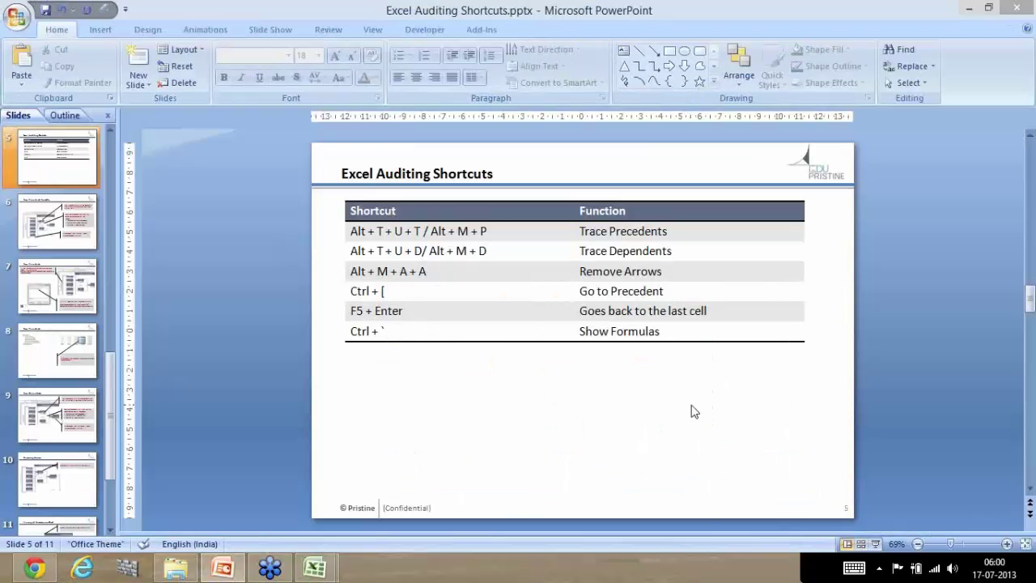
{"action": "left_click", "coordinate": [354, 292]}
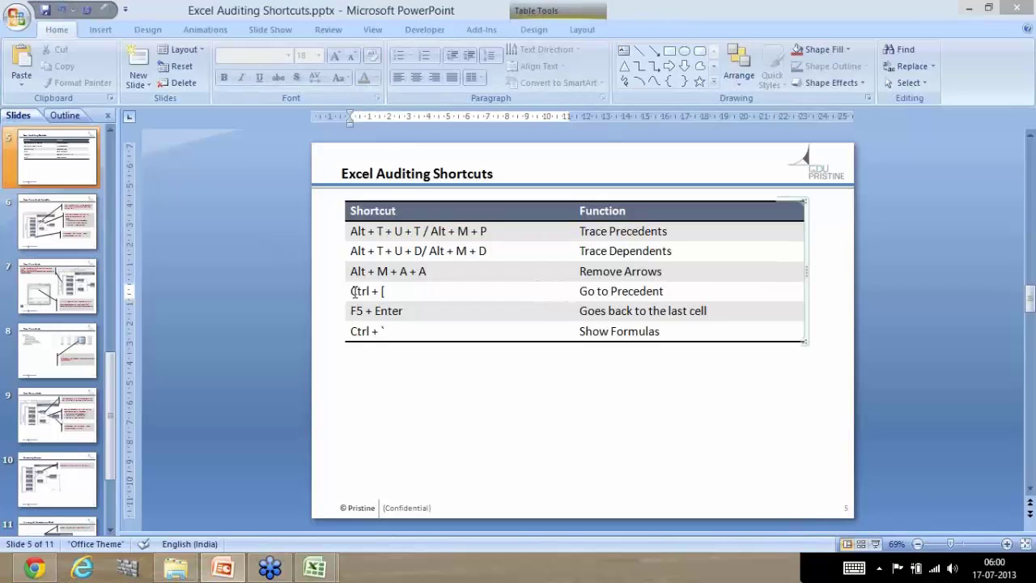
{"action": "left_click_drag", "start_coordinate": [354, 292], "coordinate": [390, 291]}
{"action": "left_click", "coordinate": [381, 365]}
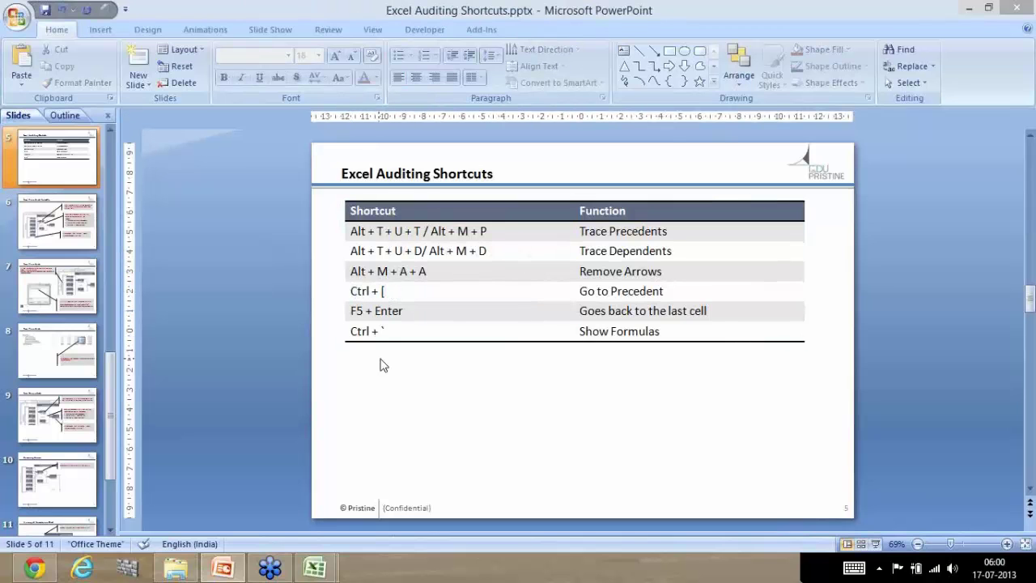
{"action": "key", "text": "alt+Tab"}
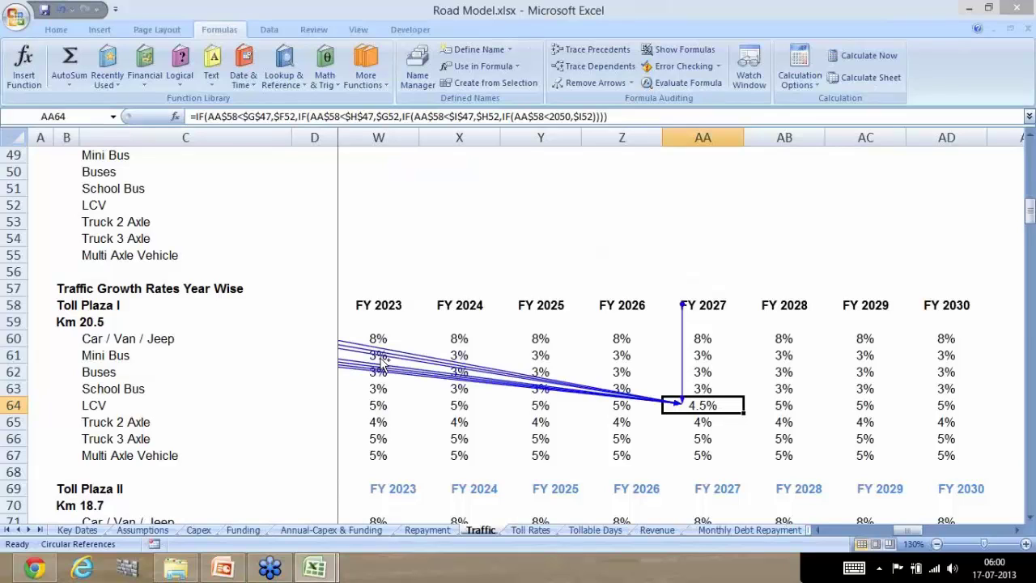
- Go from AA64 to its precedent cells and inspect the FY 2008 and FY 2013 headers in the Growth Rates table
{"action": "key", "text": "ctrl+bracketleft"}
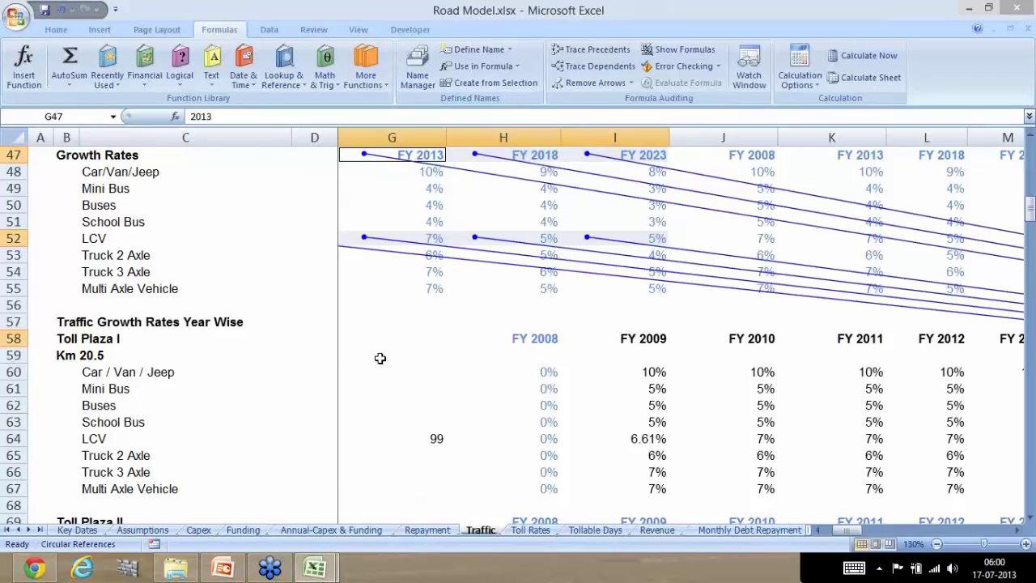
{"action": "key", "text": "Up"}
{"action": "key", "text": "Down"}
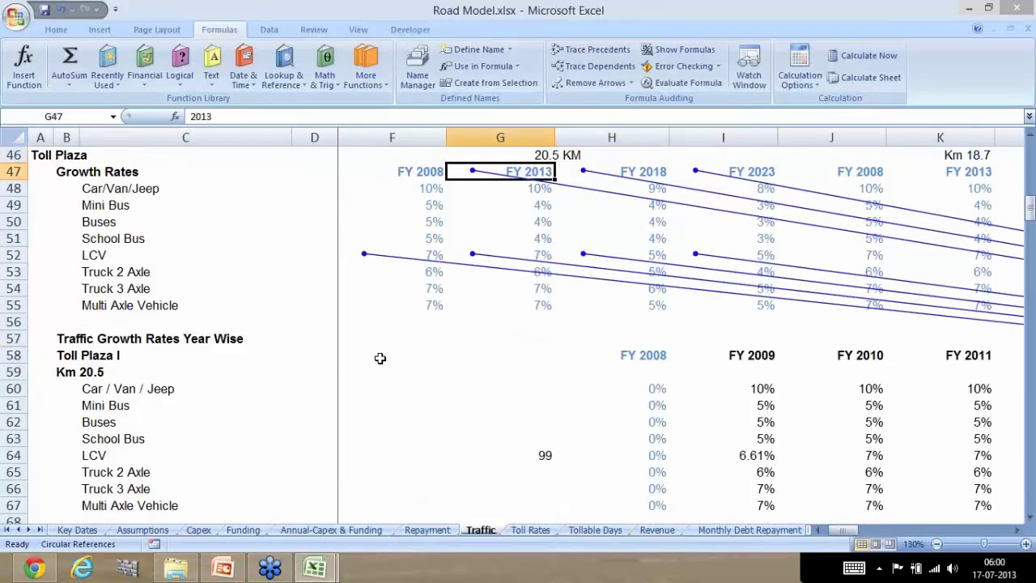
{"action": "key", "text": "Left"}
{"action": "key", "text": "Left"}
{"action": "key", "text": "Right"}
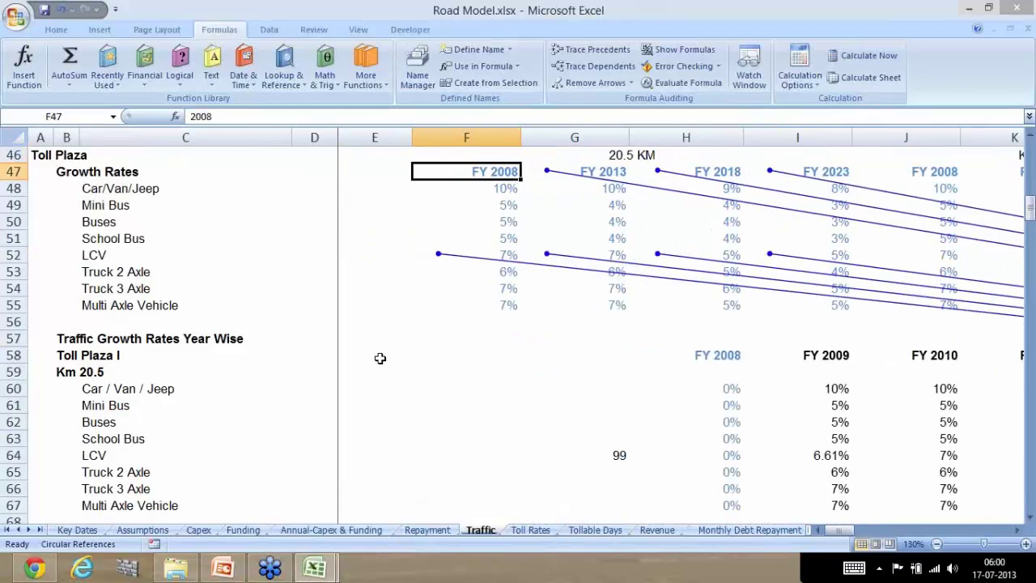
{"action": "key", "text": "Down"}
{"action": "key", "text": "Up"}
{"action": "key", "text": "Right"}
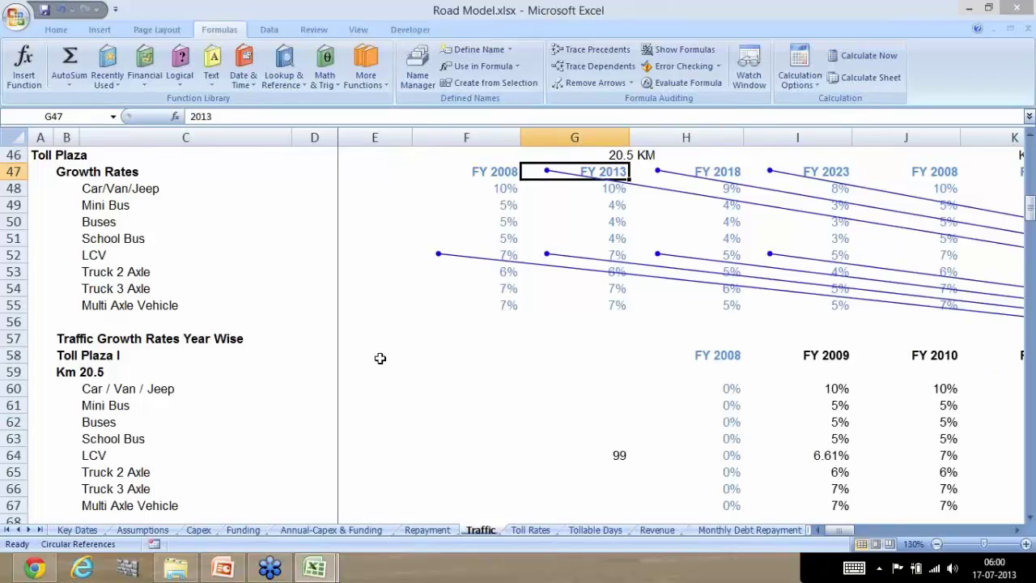
{"action": "key", "text": "Down"}
{"action": "key", "text": "Up"}
- Look up the entry for going back to the last cell on the PowerPoint slide and return to the Excel workbook
{"action": "key", "text": "alt+Tab"}
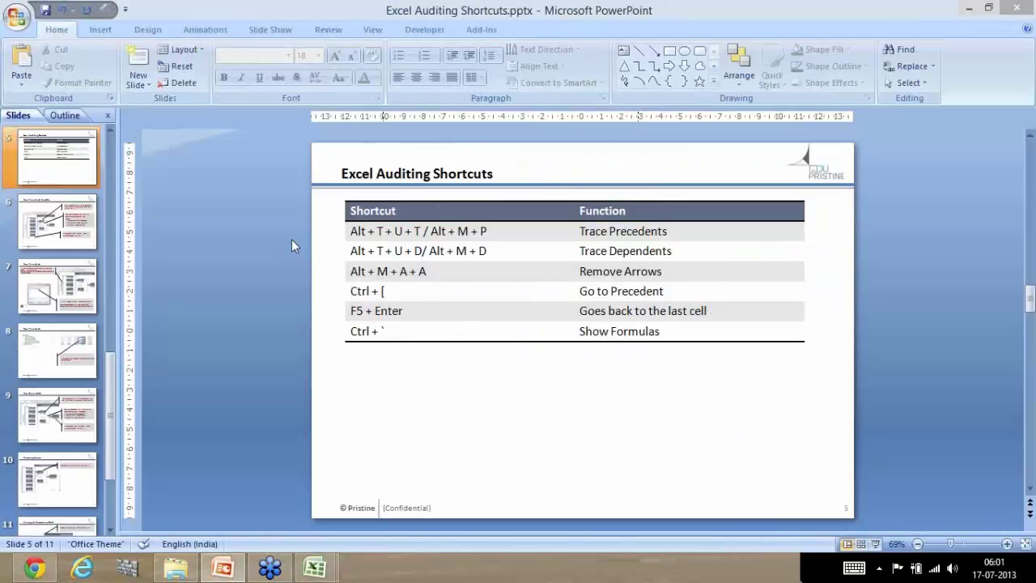
{"action": "left_click", "coordinate": [352, 312]}
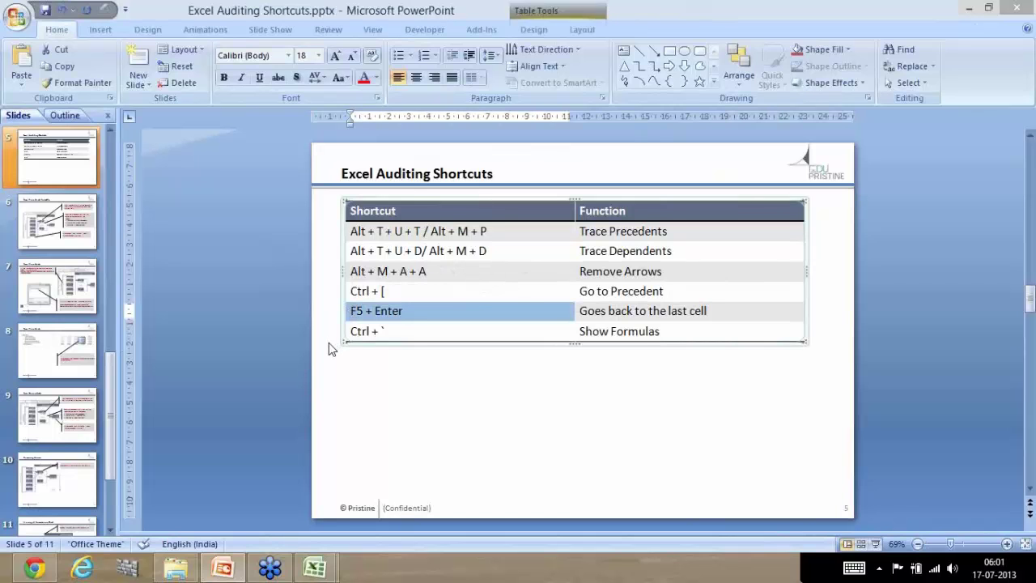
{"action": "left_click", "coordinate": [329, 342]}
{"action": "key", "text": "alt+Tab"}
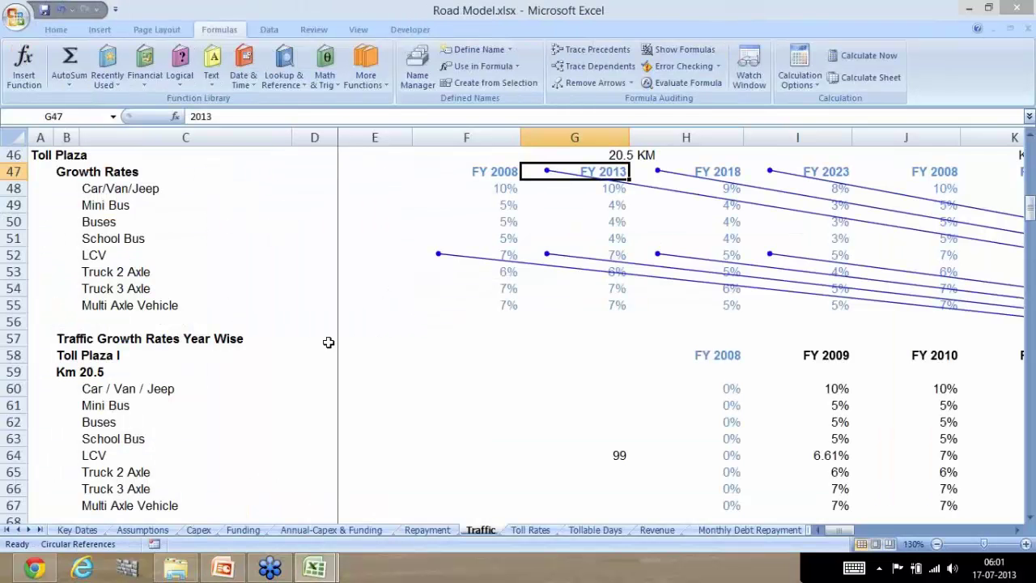
- Go back to the last cell, AA64, and look over the neighbouring growth rates around it
{"action": "key", "text": "F5"}
{"action": "key", "text": "Return"}
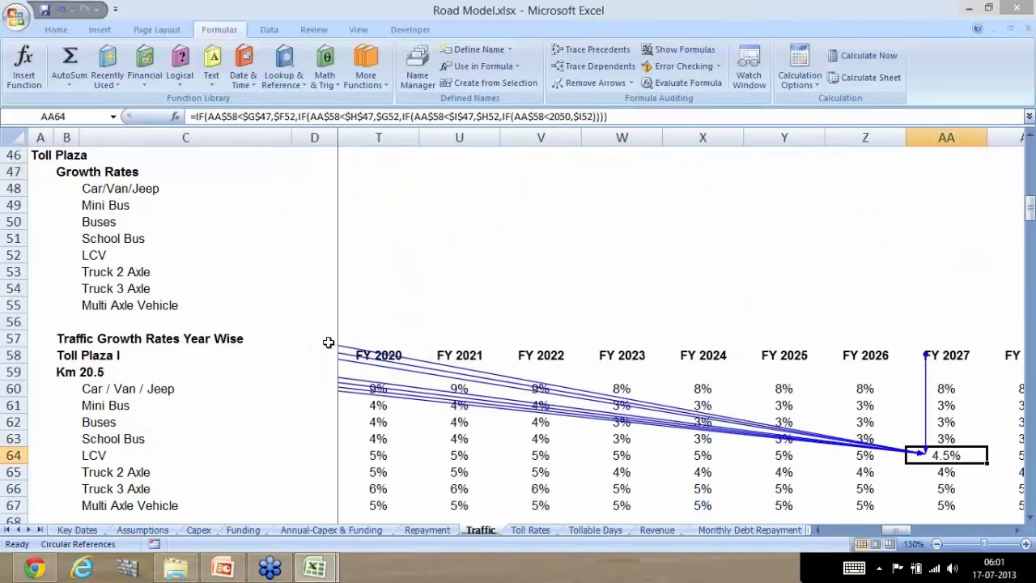
{"action": "key", "text": "Right"}
{"action": "key", "text": "Left"}
{"action": "key", "text": "Up"}
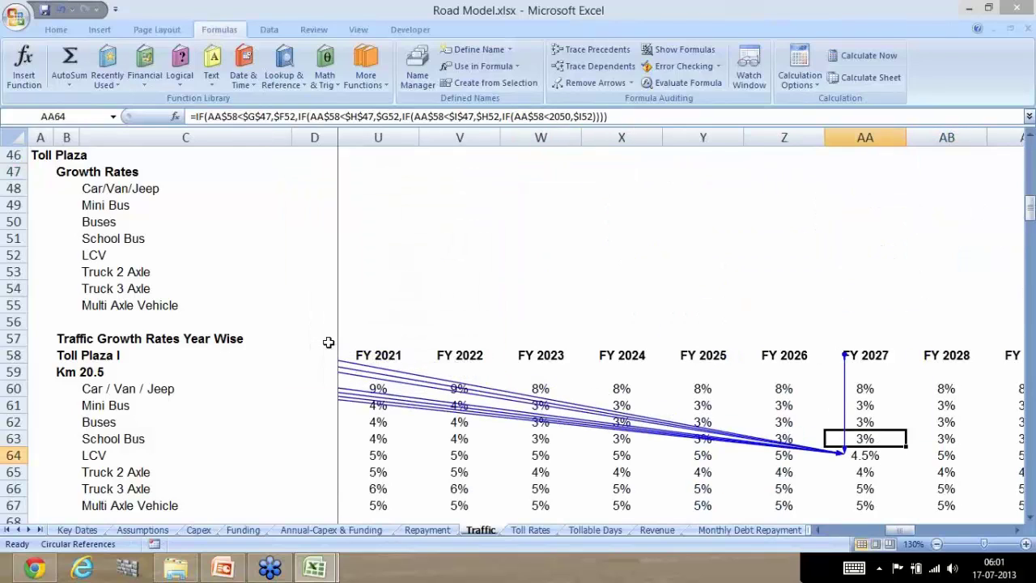
{"action": "key", "text": "Down"}
{"action": "key", "text": "Right"}
{"action": "key", "text": "Right"}
{"action": "key", "text": "Right"}
{"action": "key", "text": "Left"}
{"action": "key", "text": "Left"}
{"action": "key", "text": "Left"}
{"action": "key", "text": "Left"}
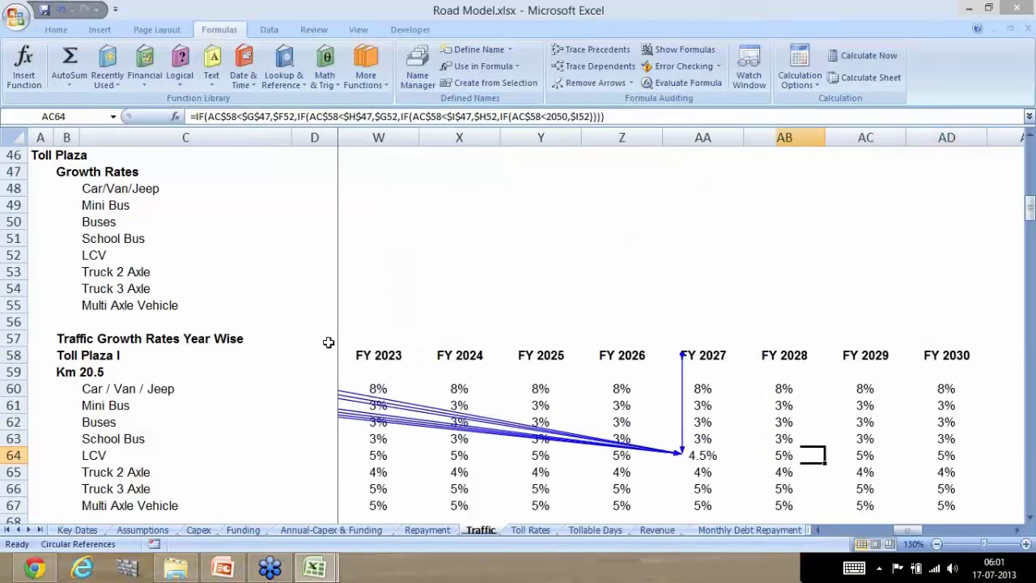
{"action": "key", "text": "Right"}
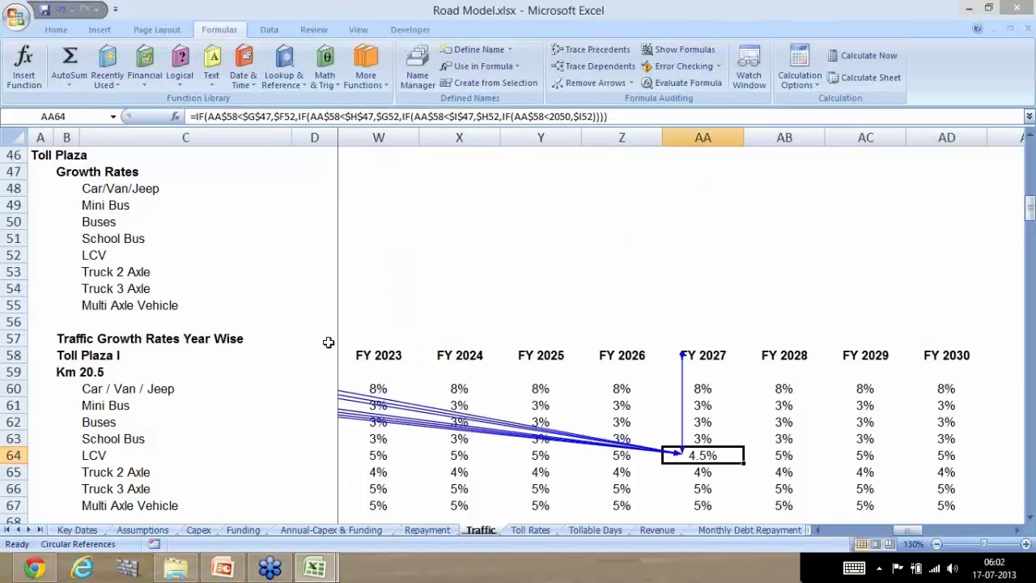
- Remove all trace arrows from the Traffic sheet
{"action": "key", "text": "alt+m"}
{"action": "key", "text": "a"}
{"action": "key", "text": "a"}
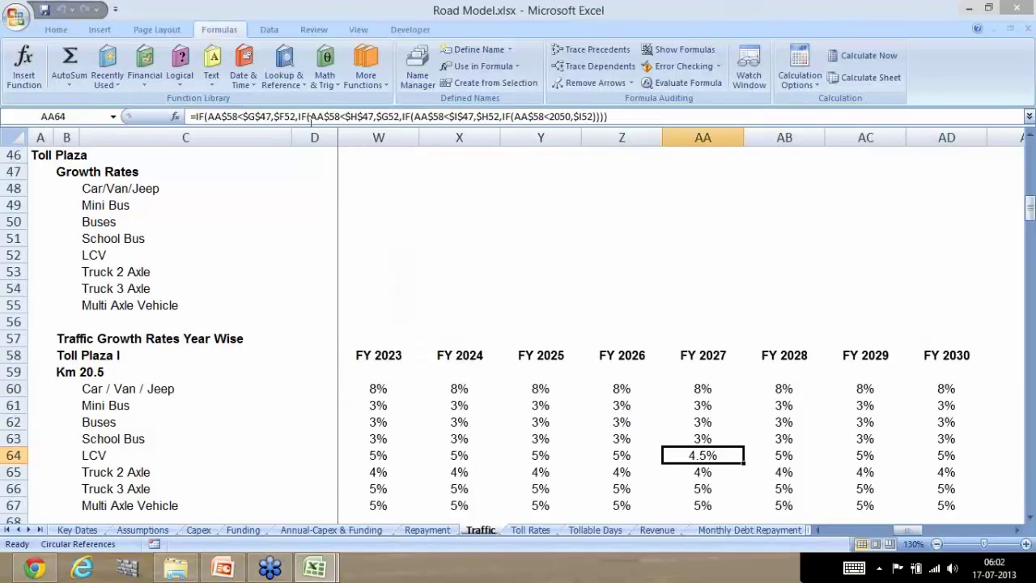
- Highlight the first logical test, AA$58<$G$47, in cell AA64's formula and leave the formula without editing it
{"action": "left_click_drag", "start_coordinate": [275, 117], "coordinate": [208, 116]}
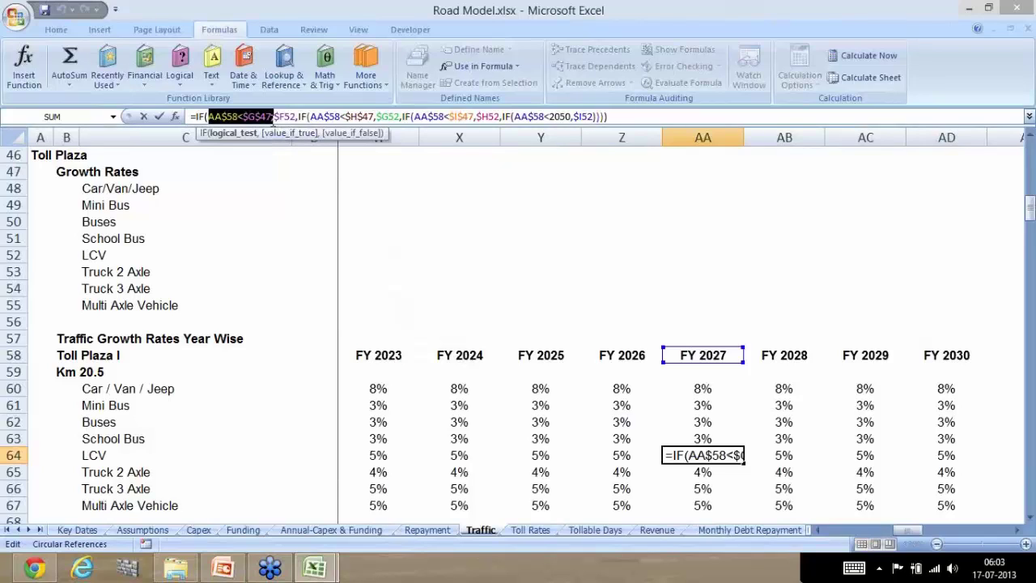
{"action": "left_click_drag", "start_coordinate": [273, 117], "coordinate": [208, 117]}
{"action": "key", "text": "Escape"}
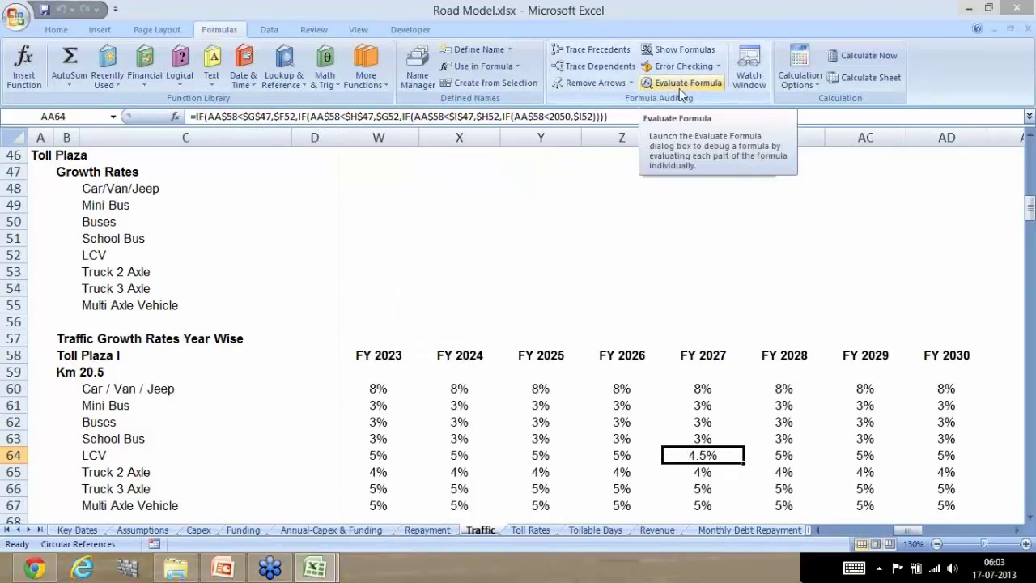
- Open Evaluate Formula for cell AA64 and evaluate its first condition, AA$58<$G$47
{"action": "key", "text": "alt"}
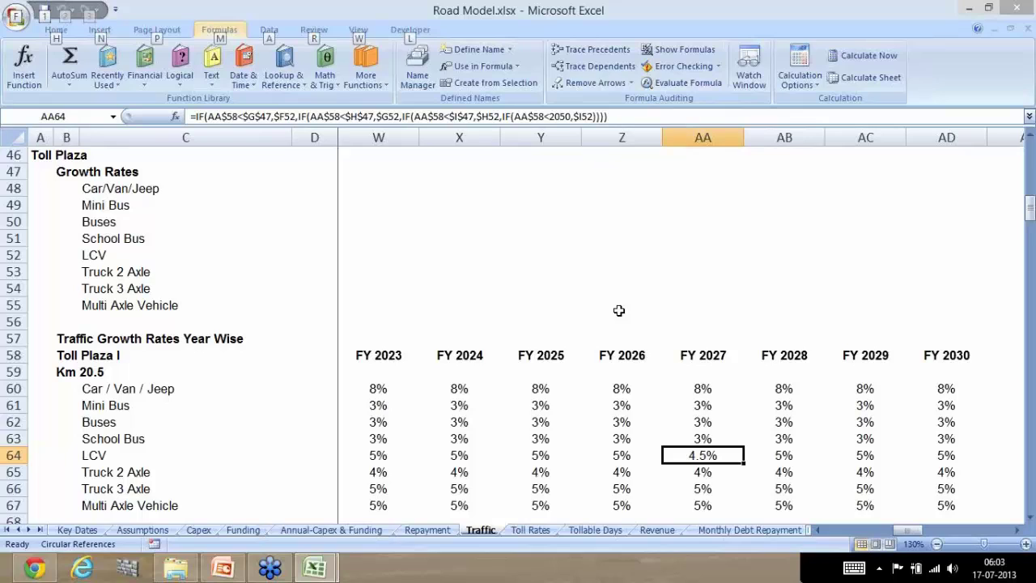
{"action": "key", "text": "m"}
{"action": "key", "text": "v"}
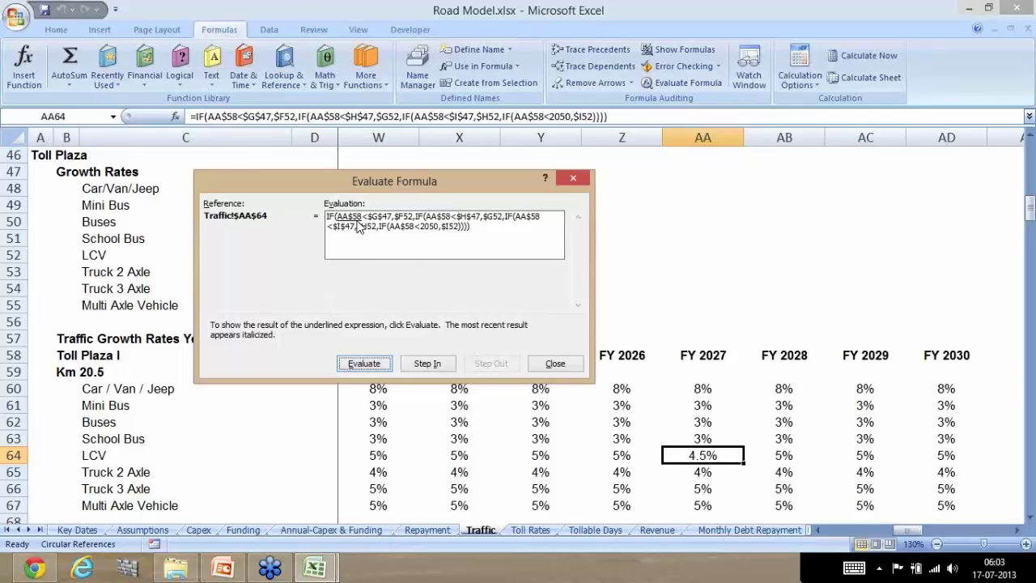
{"action": "left_click", "coordinate": [356, 366]}
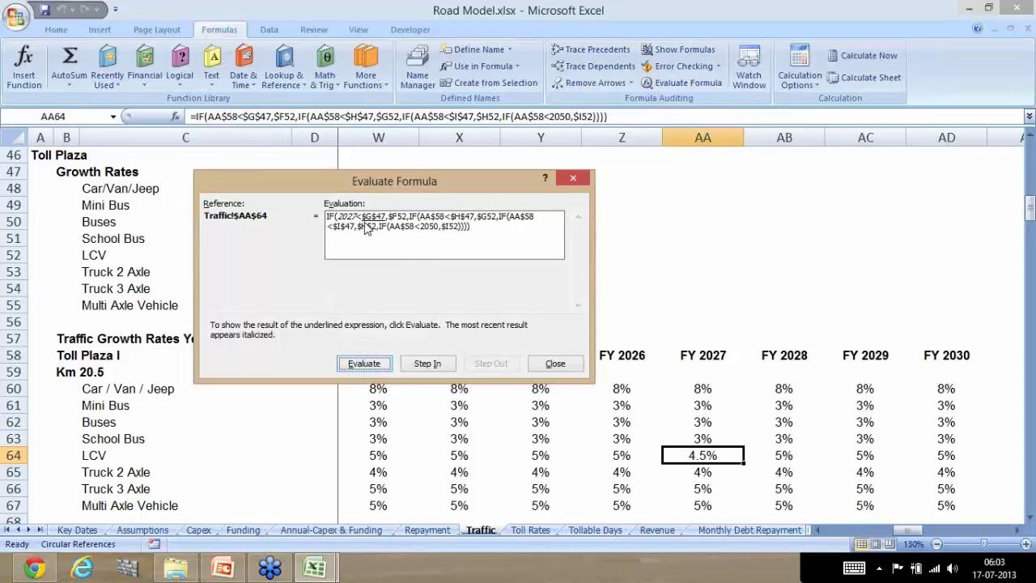
{"action": "left_click", "coordinate": [363, 365]}
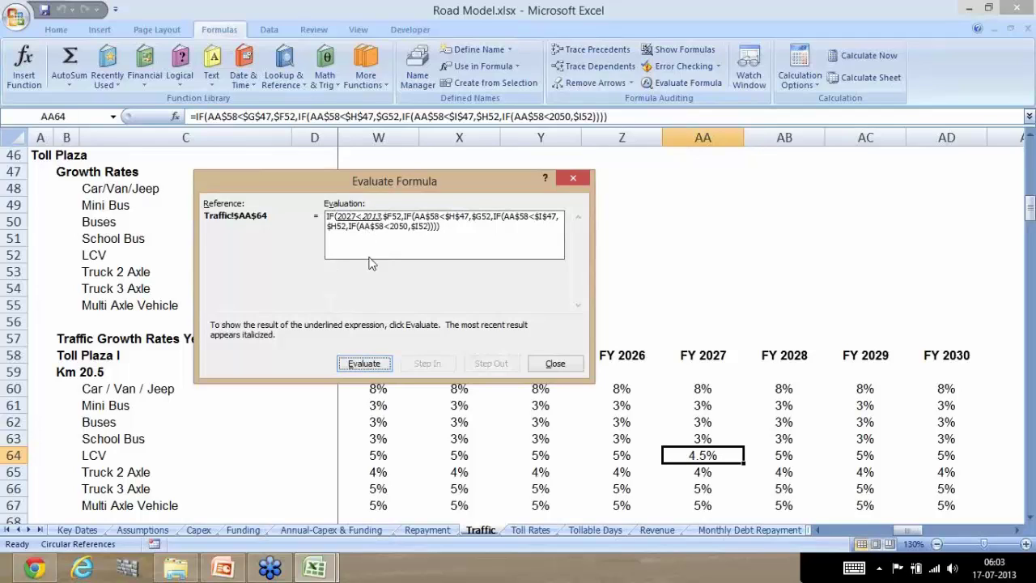
{"action": "left_click", "coordinate": [375, 366]}
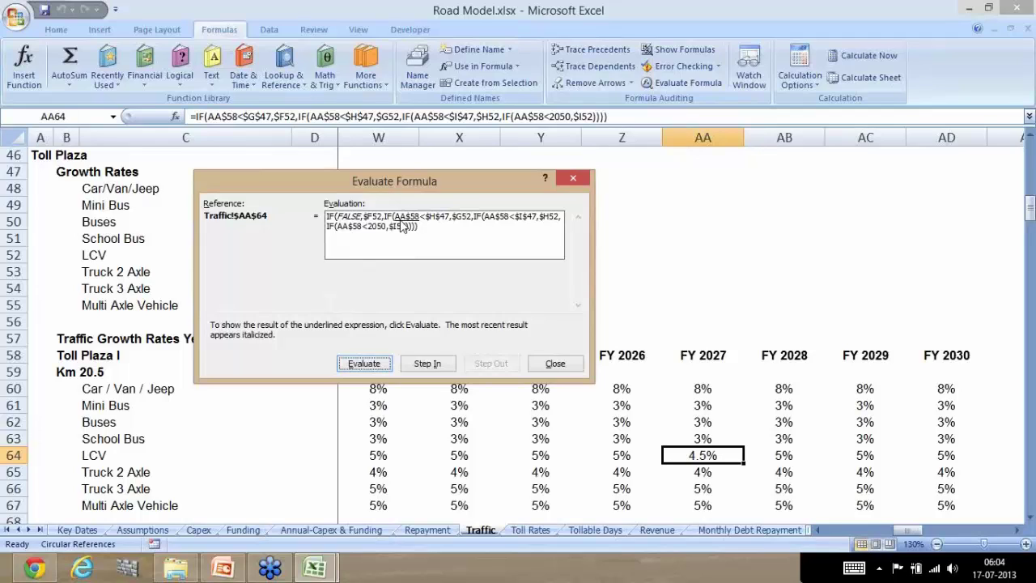
- Evaluate the second and third conditions of AA64's formula, AA$58<$H$47 and AA$58<$I$47
{"action": "left_click", "coordinate": [364, 363]}
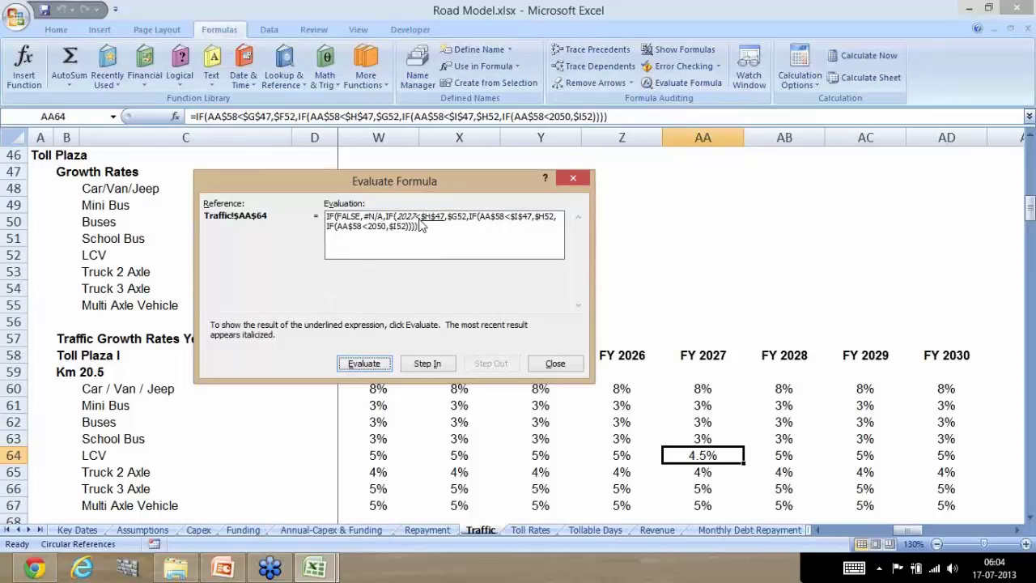
{"action": "left_click", "coordinate": [364, 363]}
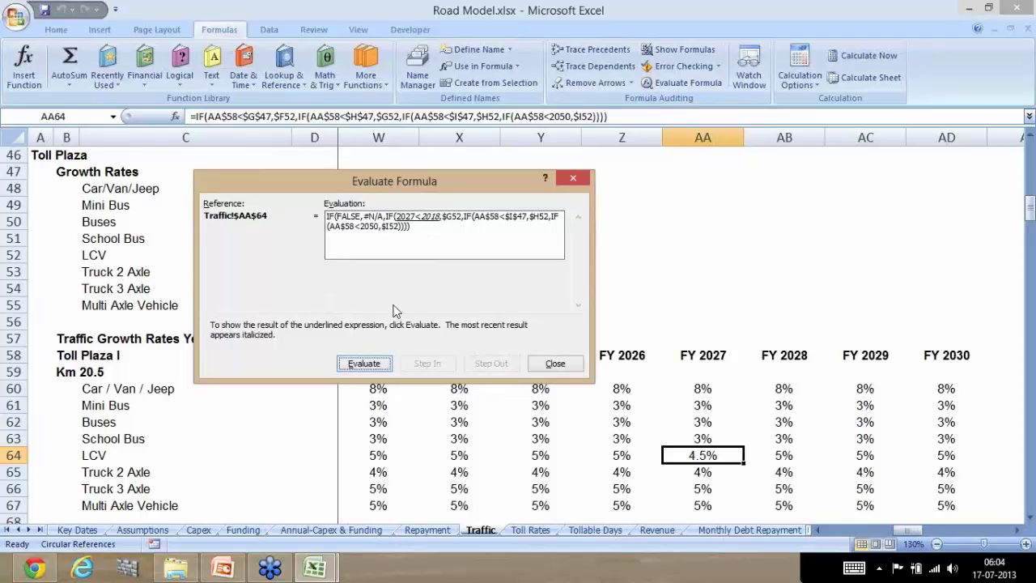
{"action": "left_click", "coordinate": [368, 364]}
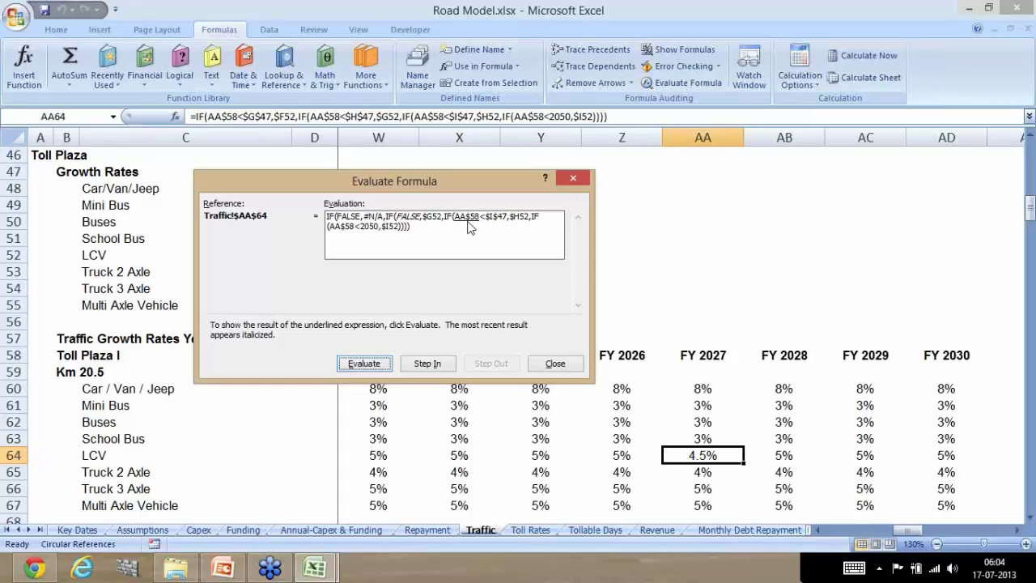
{"action": "left_click", "coordinate": [374, 365]}
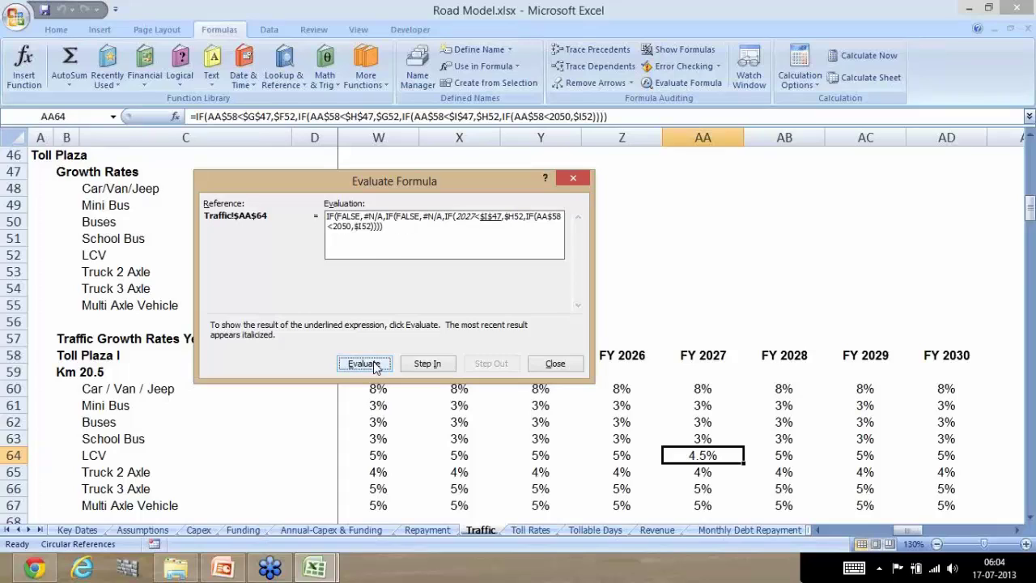
{"action": "left_click", "coordinate": [374, 366]}
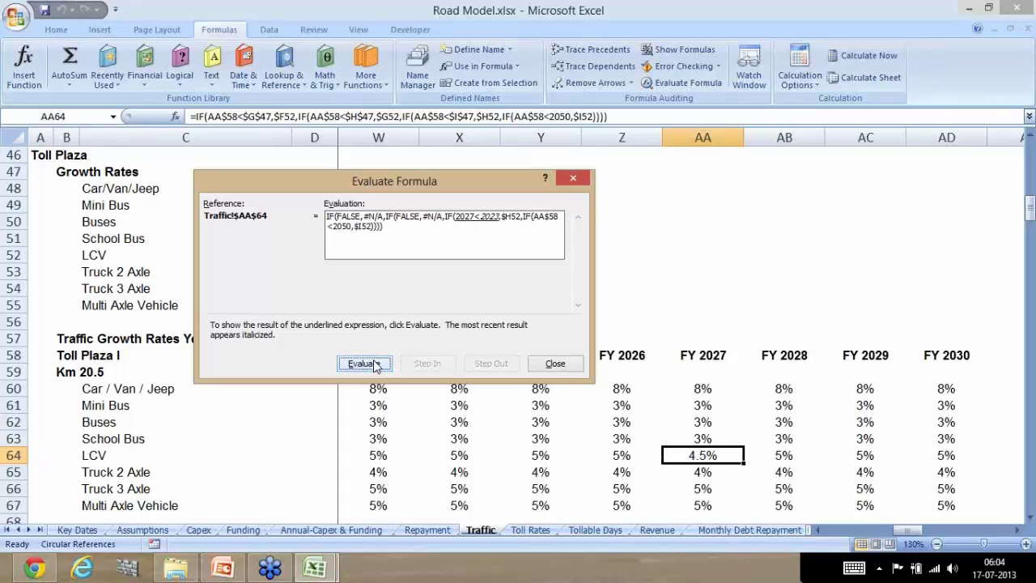
{"action": "left_click", "coordinate": [375, 366]}
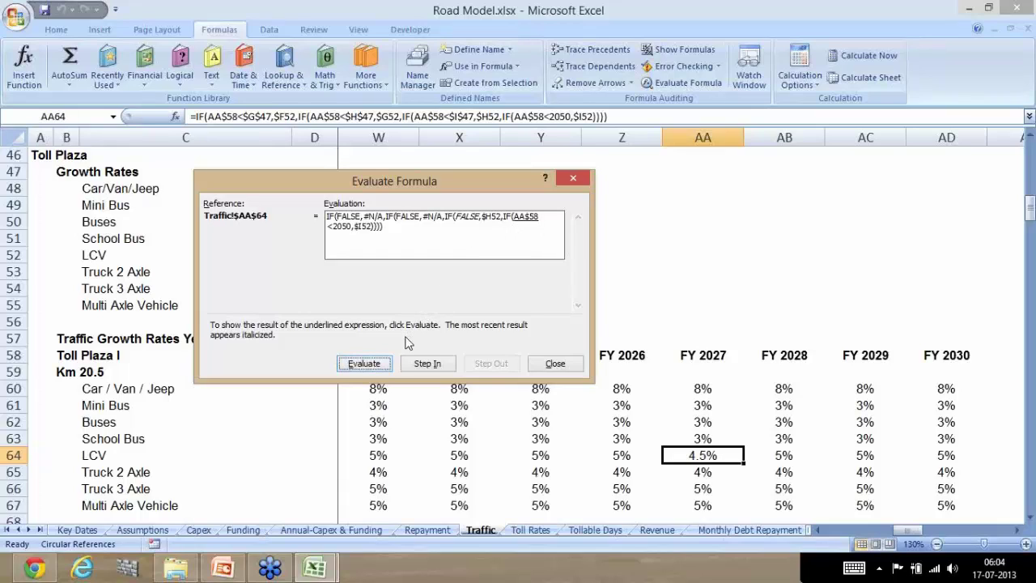
- Evaluate the last condition, AA$58<2050, and the remaining nested IFs through to the formula's final result
{"action": "left_click", "coordinate": [364, 364]}
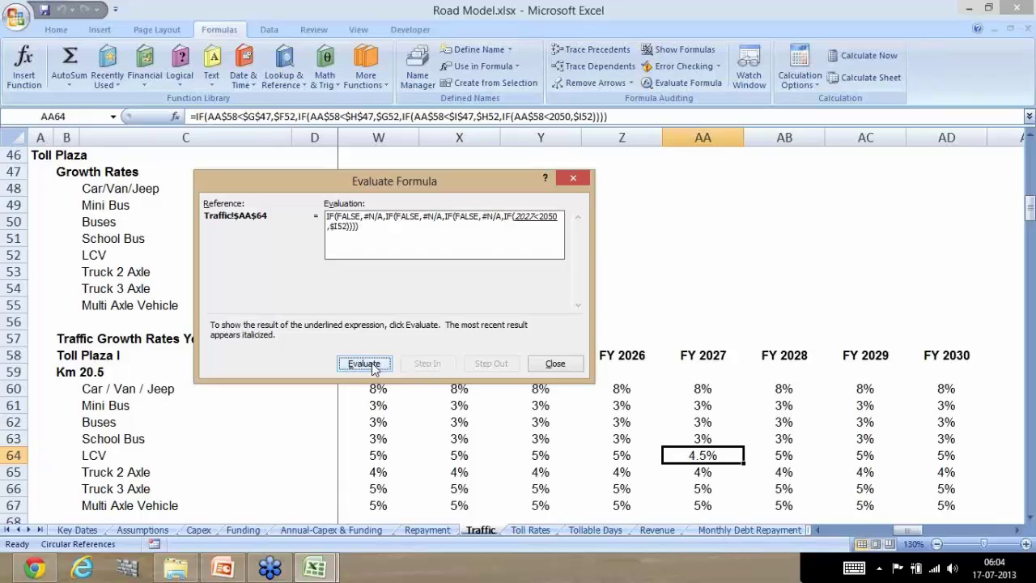
{"action": "left_click", "coordinate": [364, 363]}
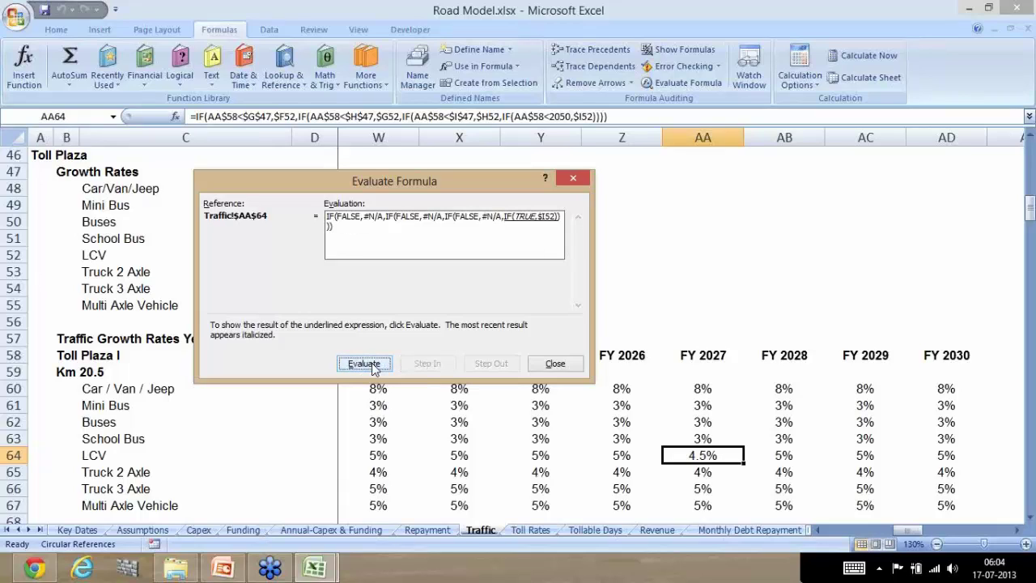
{"action": "left_click", "coordinate": [364, 363]}
{"action": "left_click", "coordinate": [364, 363]}
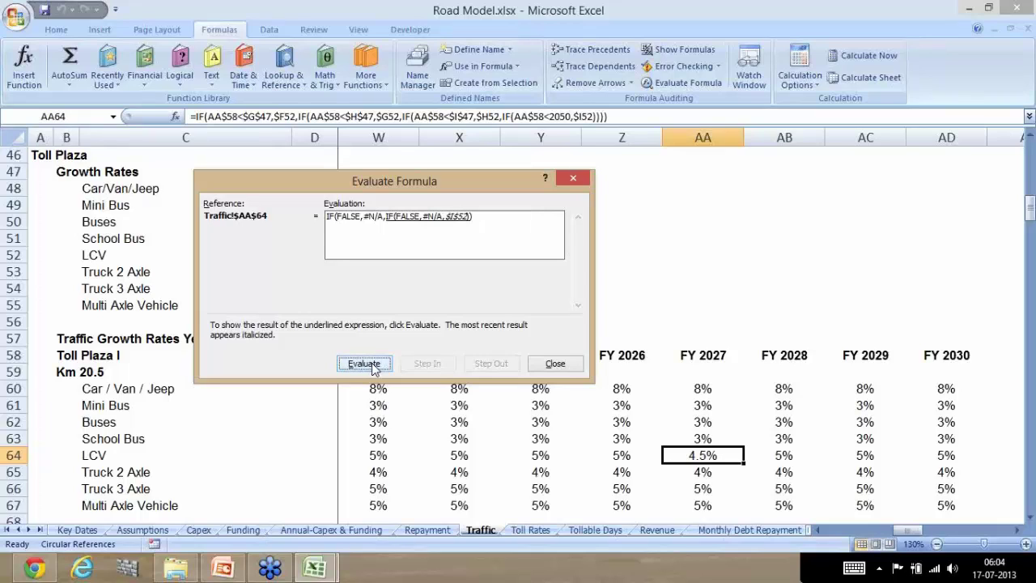
{"action": "left_click", "coordinate": [364, 363]}
{"action": "left_click", "coordinate": [364, 364]}
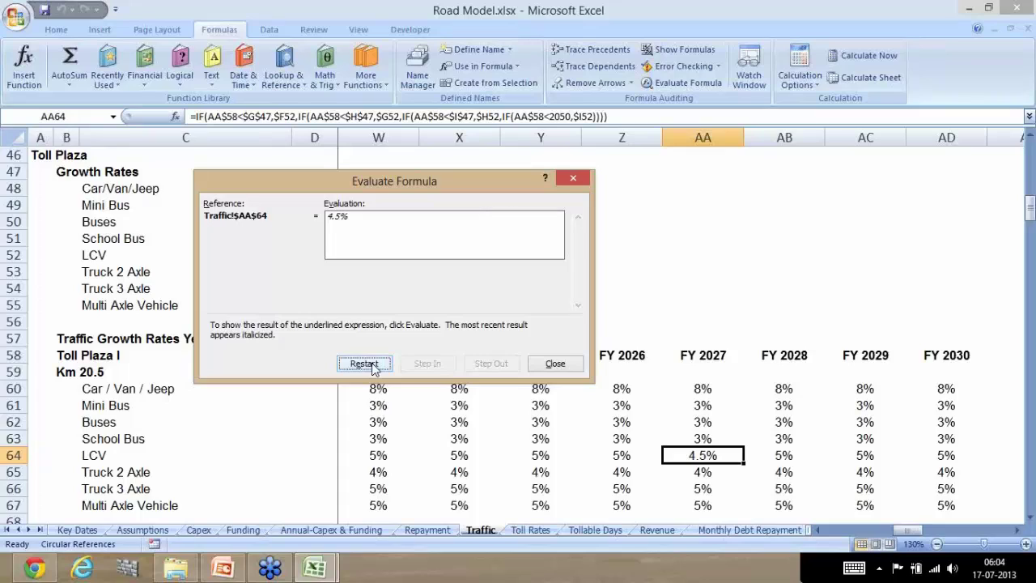
- Restart the evaluation of AA64, step into precedent G47 and back out, and close the Evaluate Formula dialog
{"action": "left_click", "coordinate": [364, 363]}
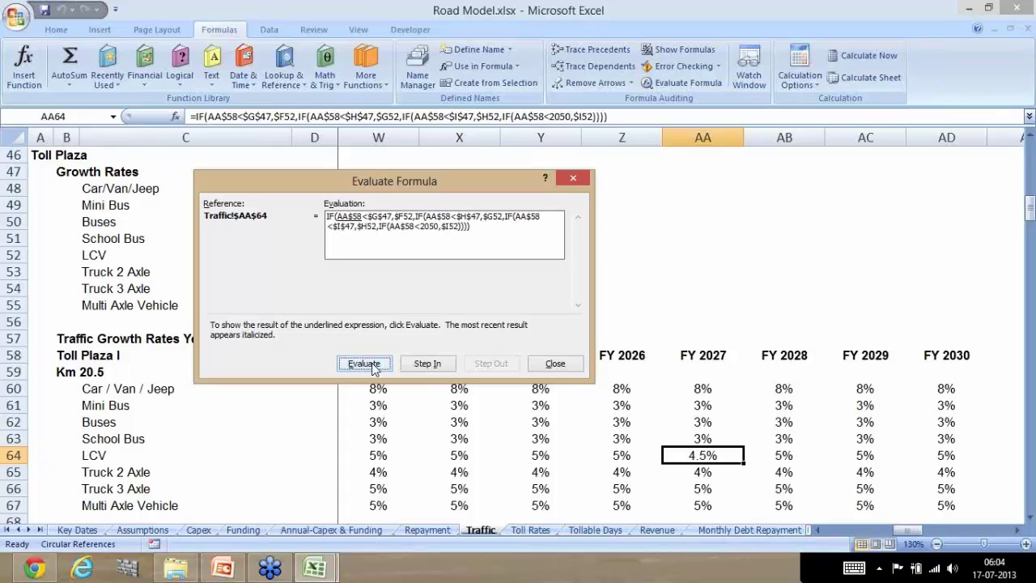
{"action": "left_click", "coordinate": [426, 363]}
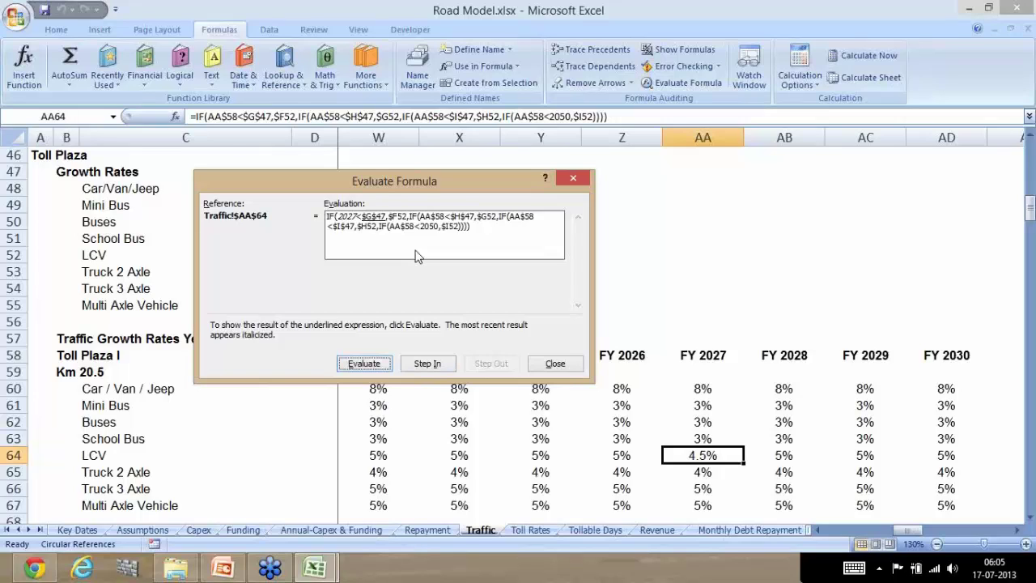
{"action": "left_click", "coordinate": [421, 363]}
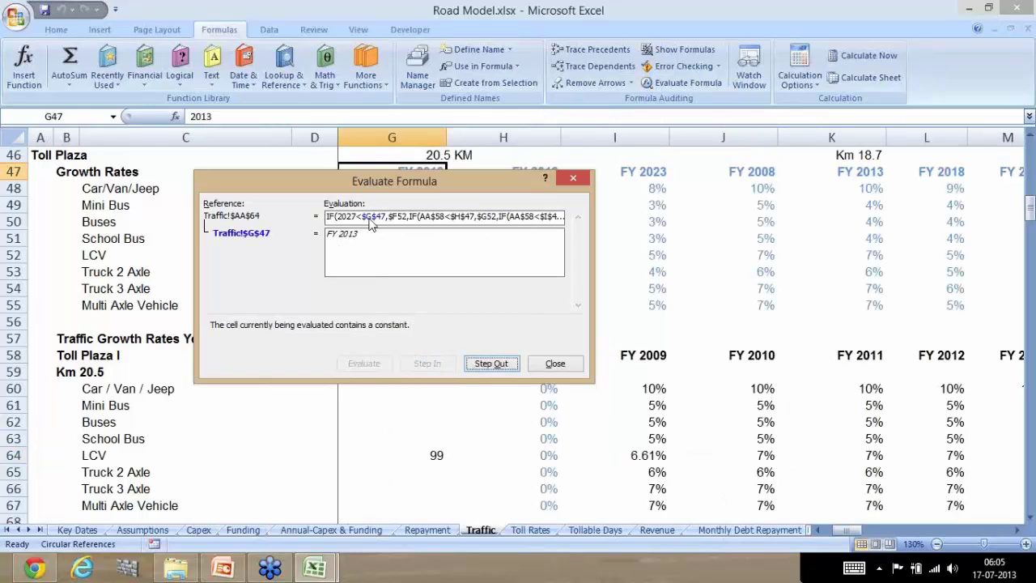
{"action": "left_click_drag", "start_coordinate": [424, 173], "coordinate": [422, 212]}
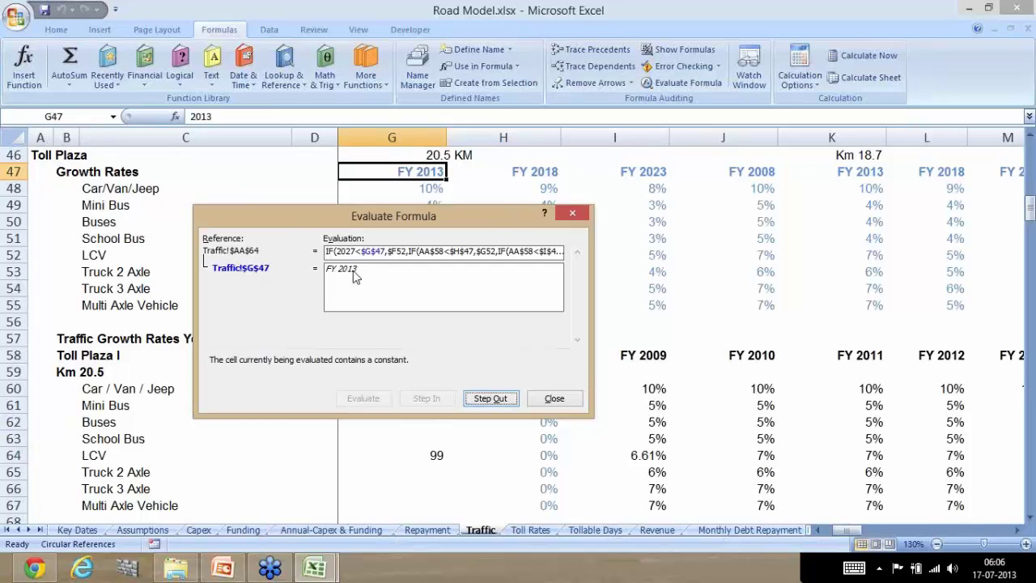
{"action": "left_click", "coordinate": [482, 402]}
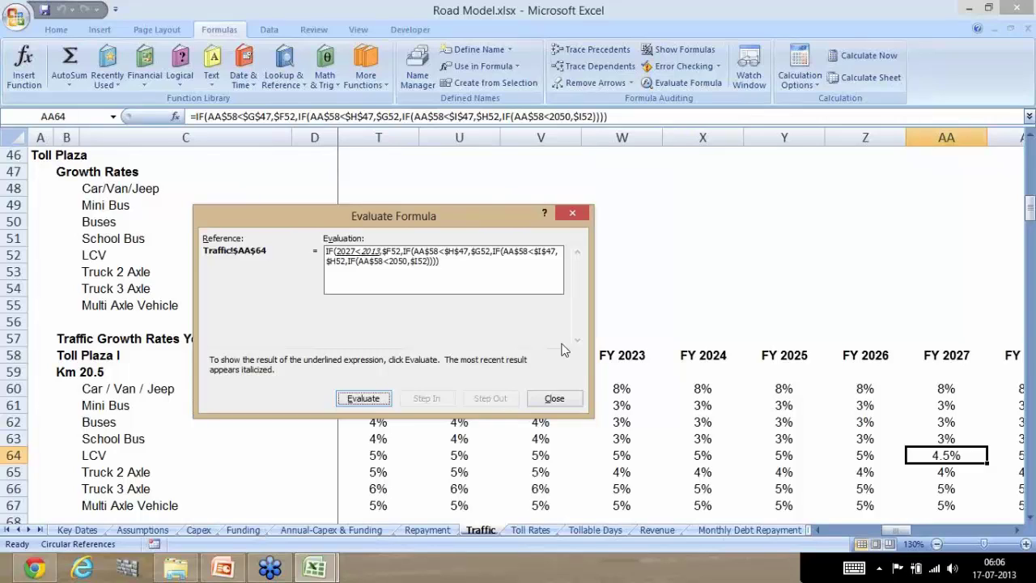
{"action": "left_click", "coordinate": [553, 398]}
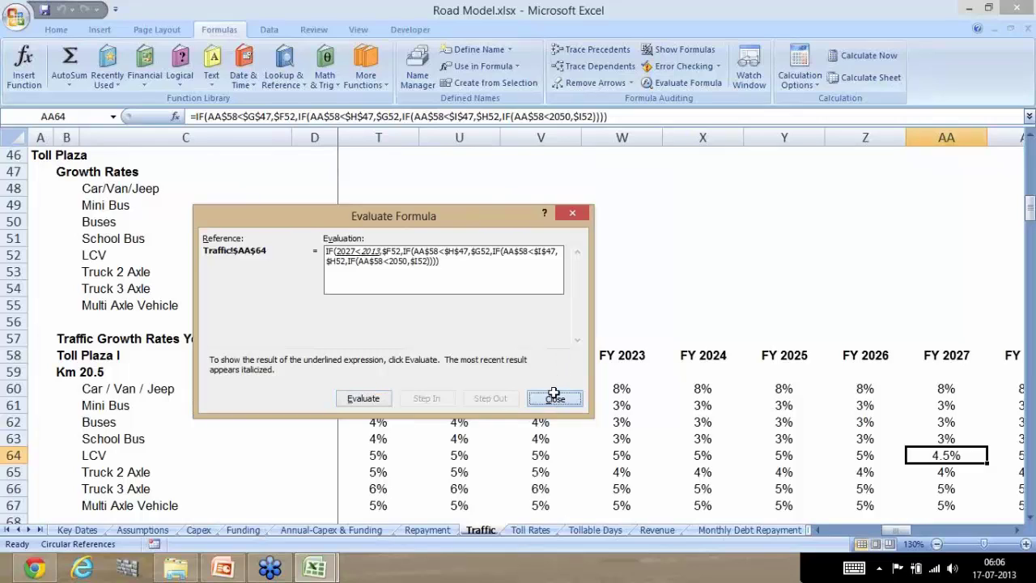
- Select cell V60 and look up the list of circular references in the Road Model workbook
{"action": "left_click", "coordinate": [554, 392]}
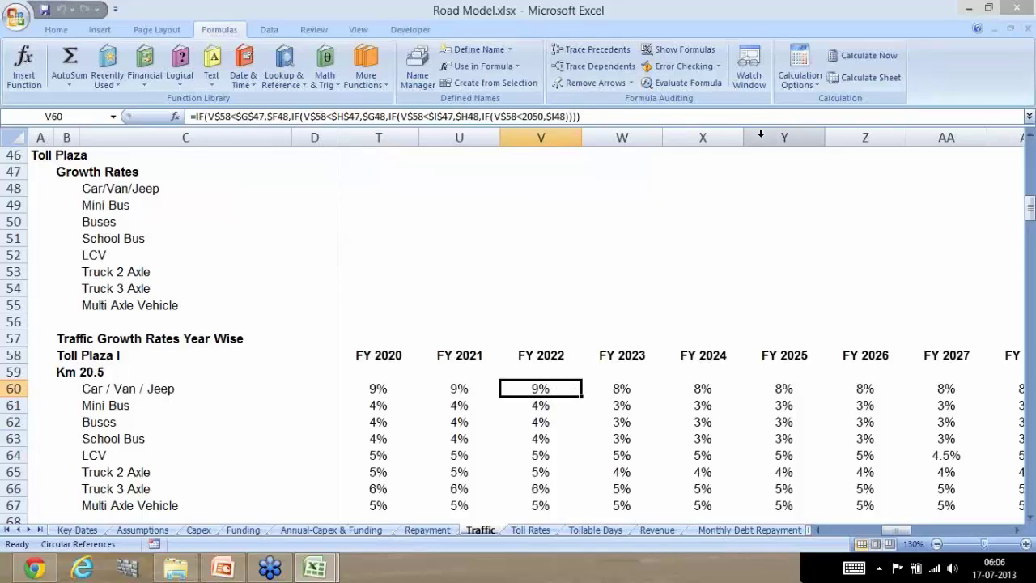
{"action": "left_click", "coordinate": [717, 69]}
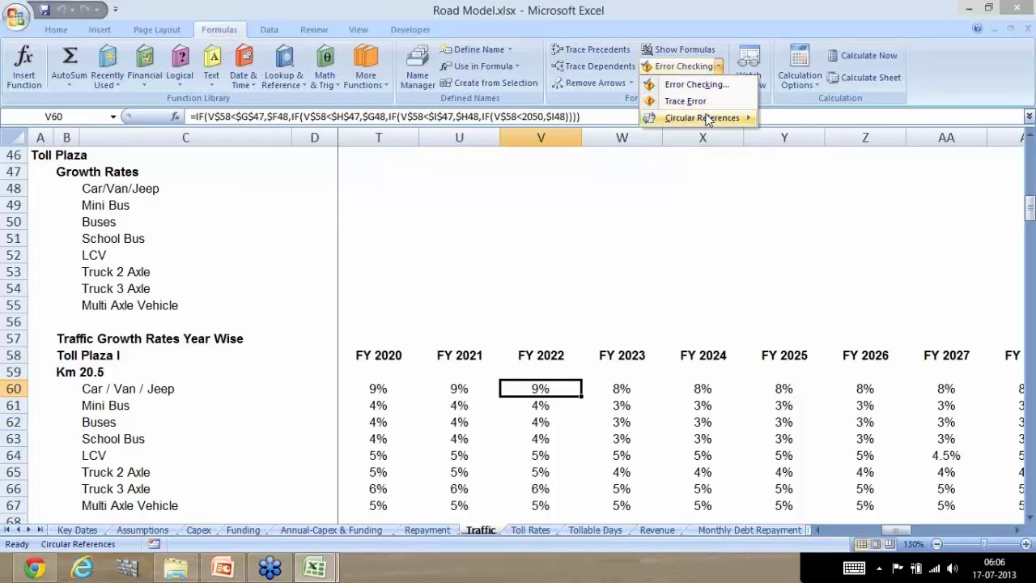
{"action": "mouse_move", "coordinate": [707, 121]}
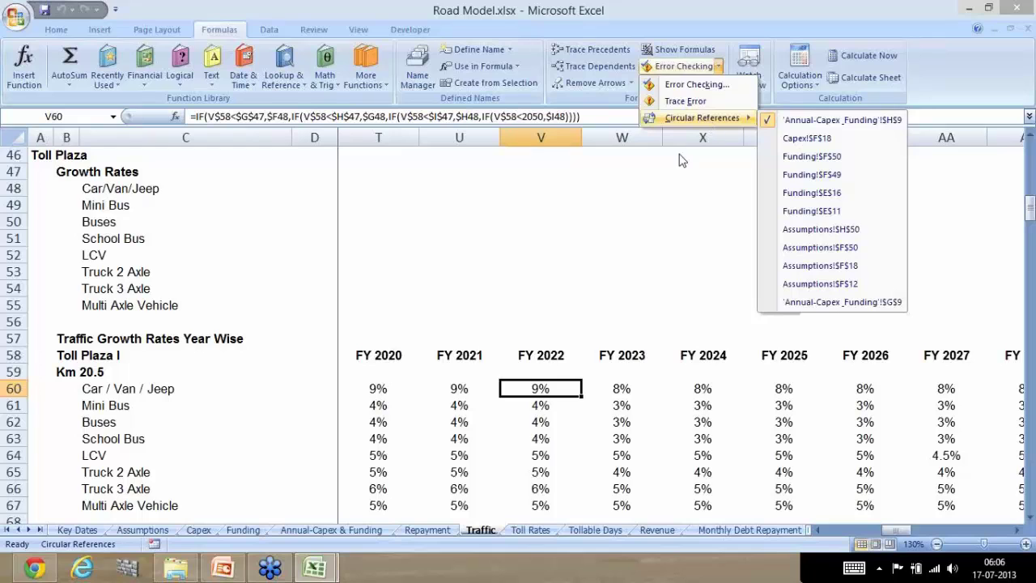
{"action": "left_click", "coordinate": [634, 218]}
- Switch to the Linkedin-Integrated-Model workbook and view the circular references list from its Valuation sheet
{"action": "mouse_move", "coordinate": [314, 569]}
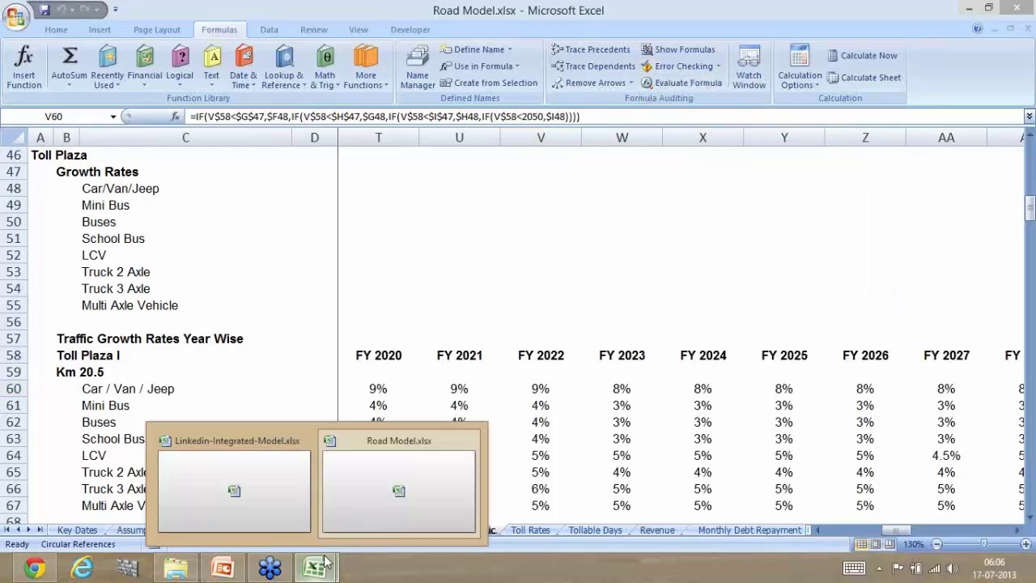
{"action": "left_click", "coordinate": [277, 501]}
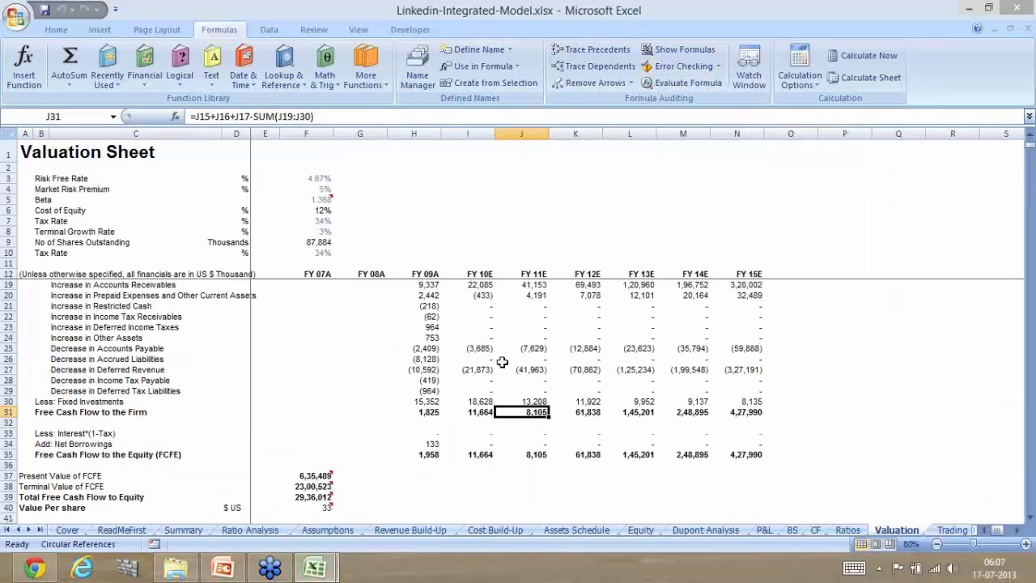
{"action": "left_click", "coordinate": [718, 67]}
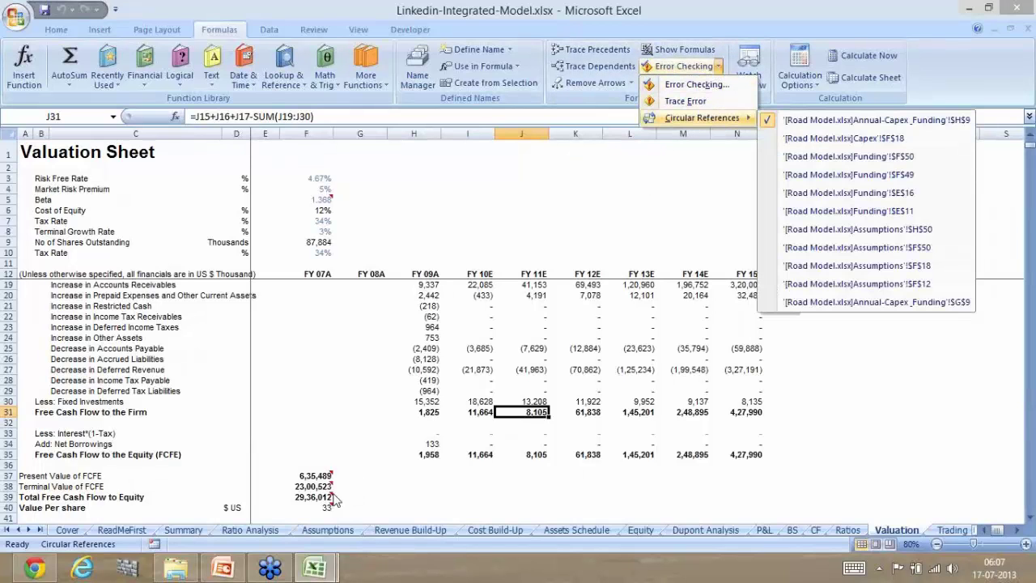
- Go to the Cost Build-Up sheet, select cell I12, and view the circular references list from there
{"action": "left_click", "coordinate": [275, 530]}
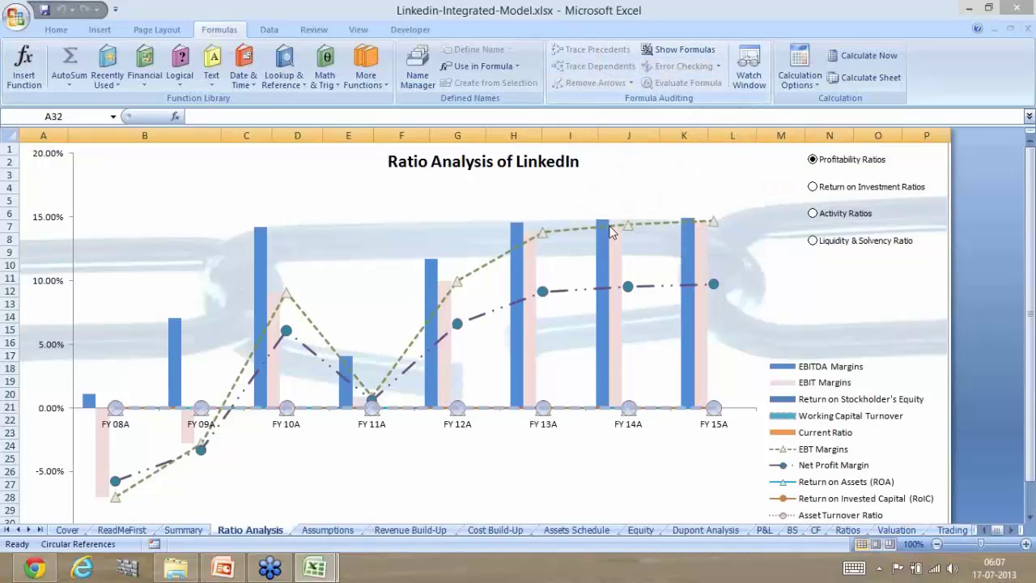
{"action": "left_click", "coordinate": [175, 532]}
{"action": "left_click", "coordinate": [523, 531]}
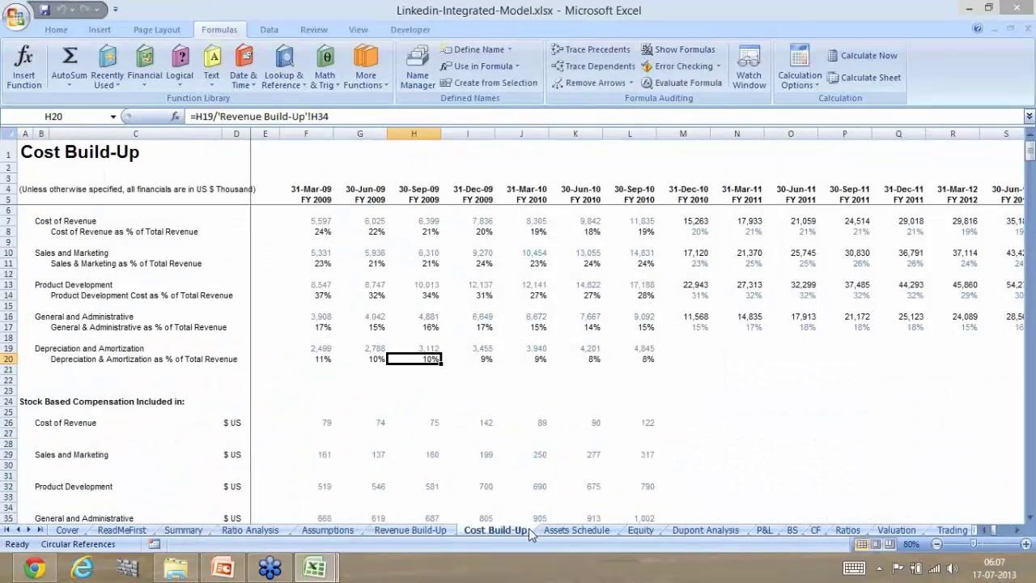
{"action": "left_click", "coordinate": [492, 273]}
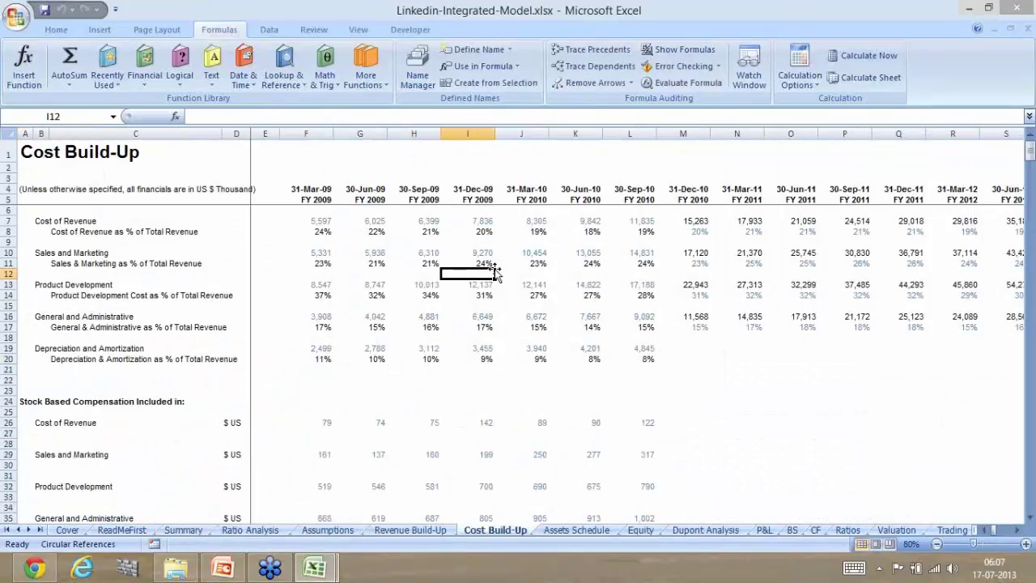
{"action": "left_click", "coordinate": [718, 66]}
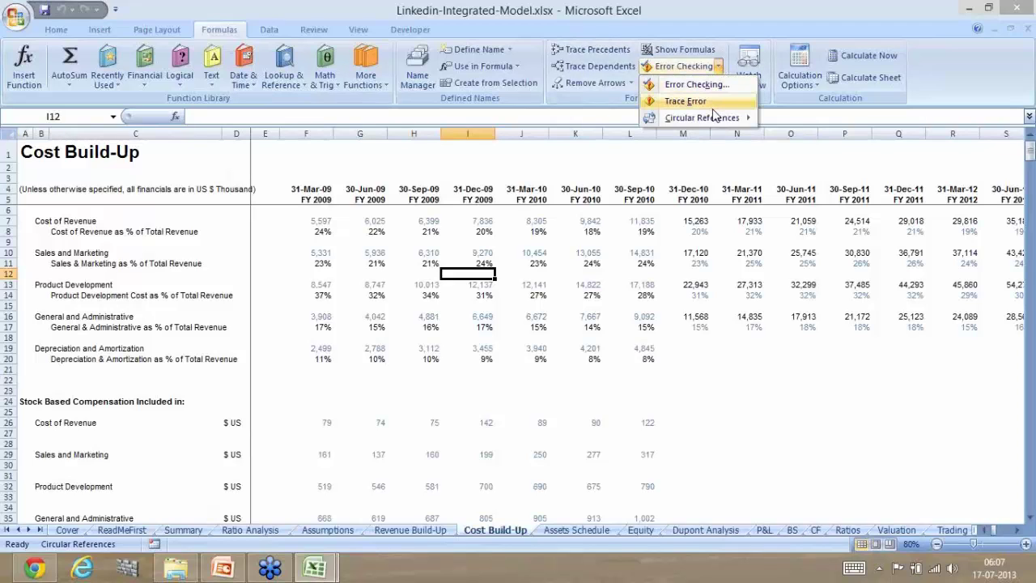
{"action": "mouse_move", "coordinate": [716, 120]}
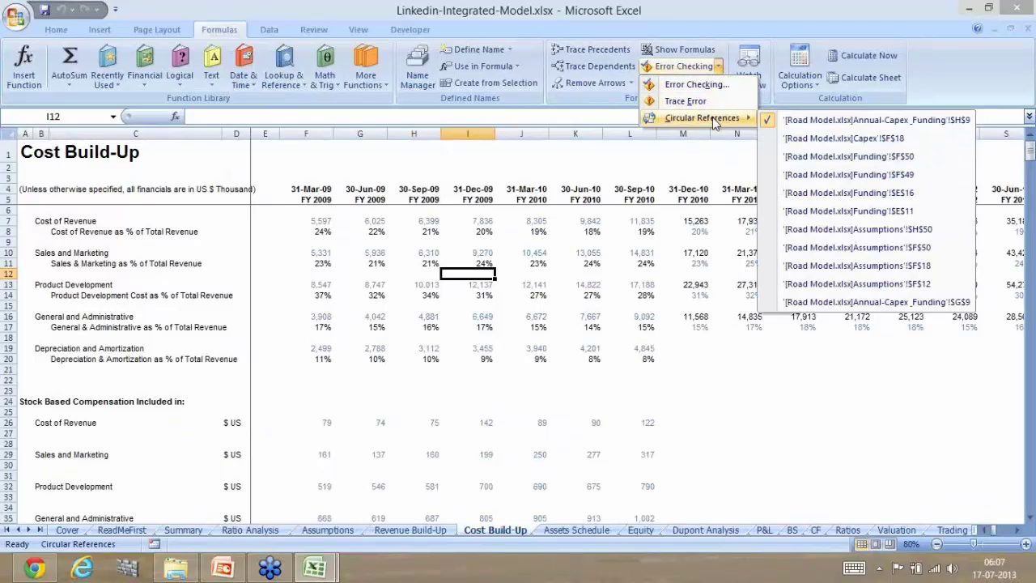
- Create a new blank workbook and view the circular references list from its cell K6
{"action": "left_click", "coordinate": [654, 252]}
{"action": "key", "text": "ctrl+n"}
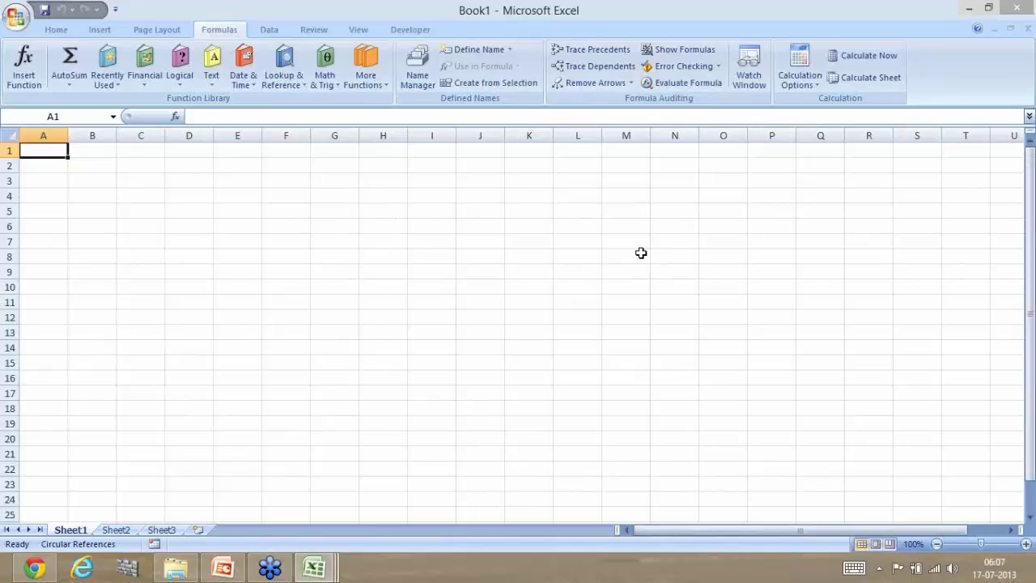
{"action": "left_click", "coordinate": [534, 224]}
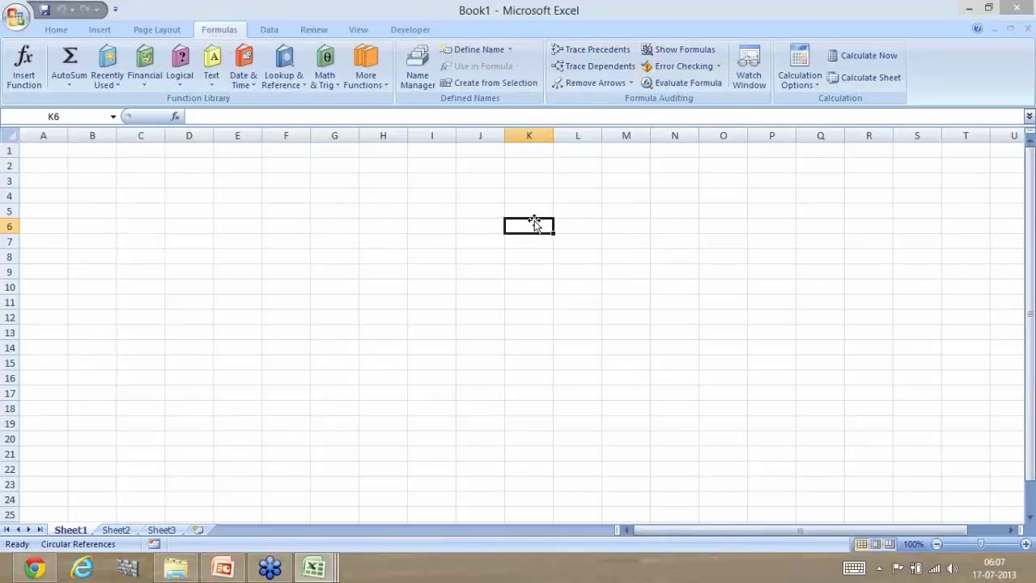
{"action": "left_click", "coordinate": [719, 67]}
{"action": "mouse_move", "coordinate": [720, 121]}
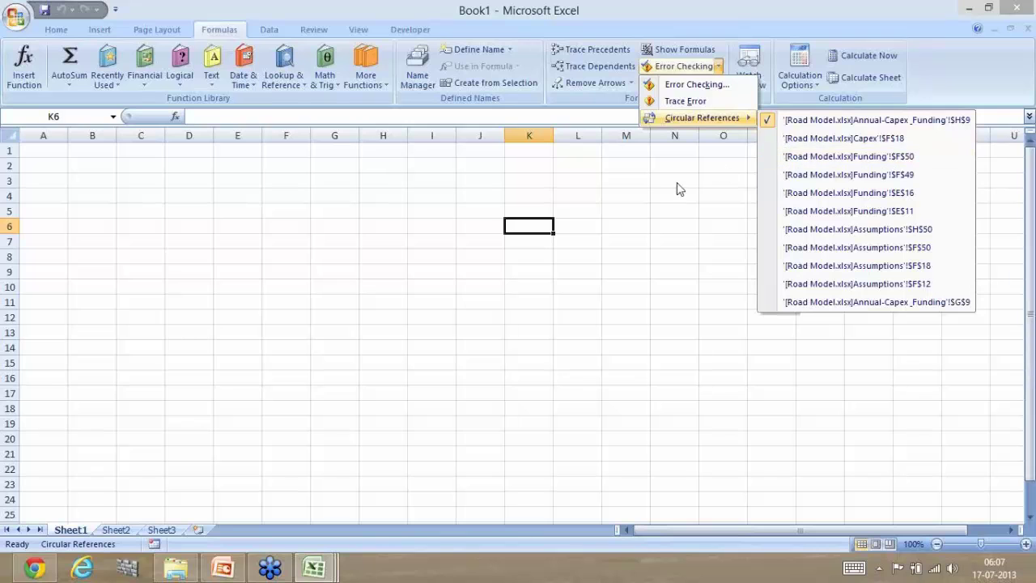
{"action": "left_click", "coordinate": [633, 184]}
- Return to the Linkedin-Integrated-Model workbook and run Error Checking on the Cost Build-Up sheet from cell M14
{"action": "key", "text": "alt+Tab"}
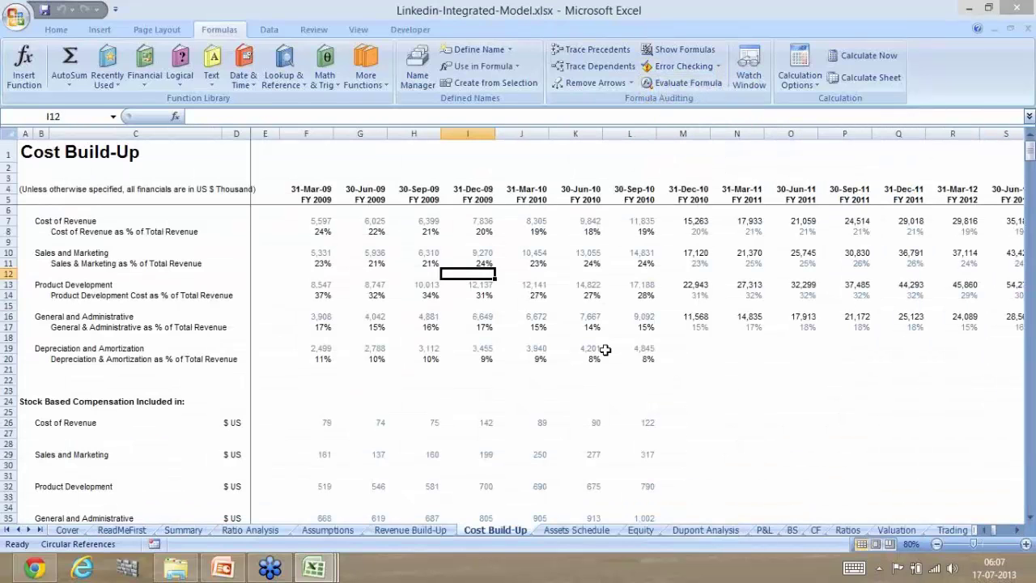
{"action": "left_click", "coordinate": [703, 400]}
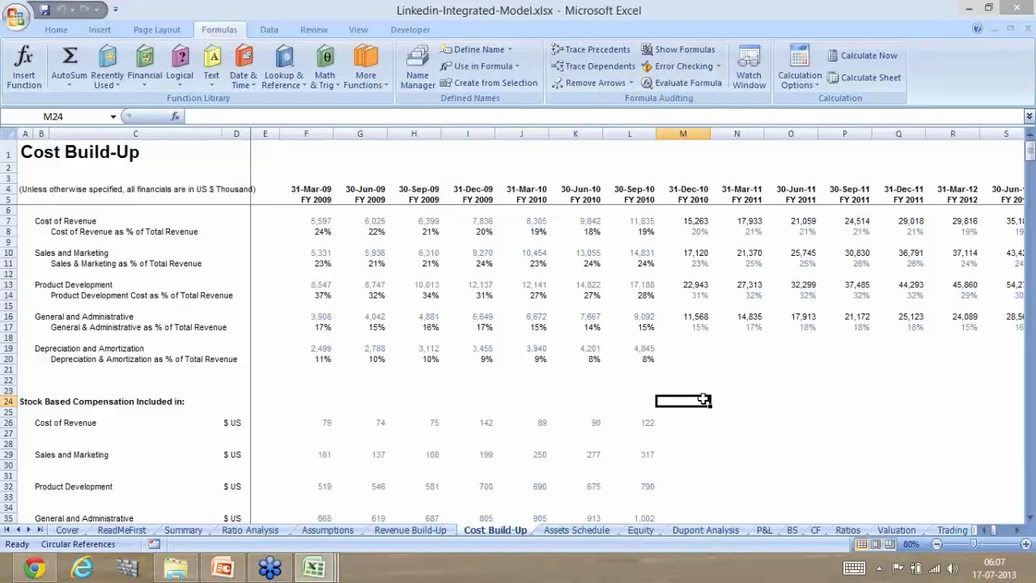
{"action": "left_click", "coordinate": [688, 295]}
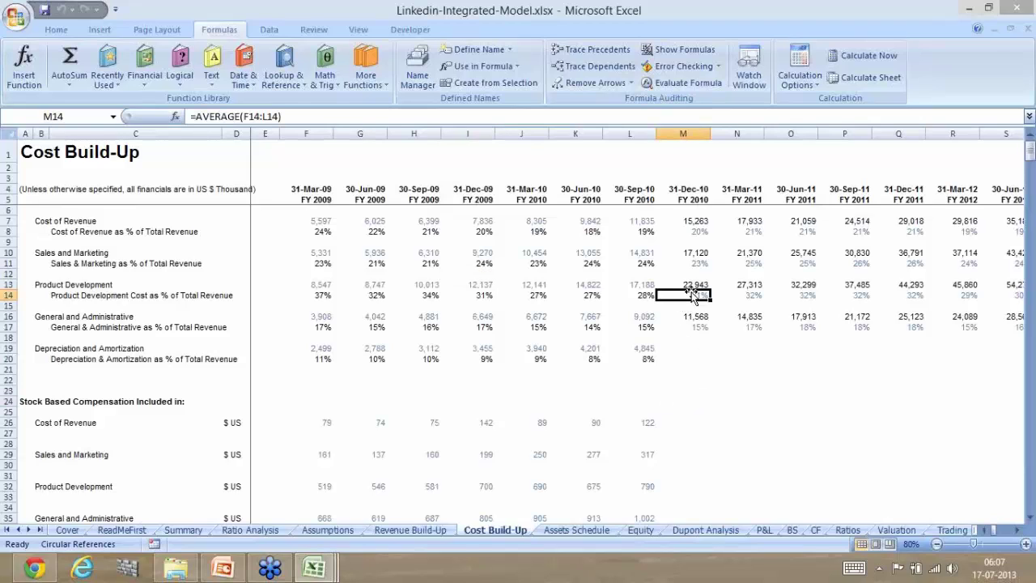
{"action": "left_click", "coordinate": [701, 68]}
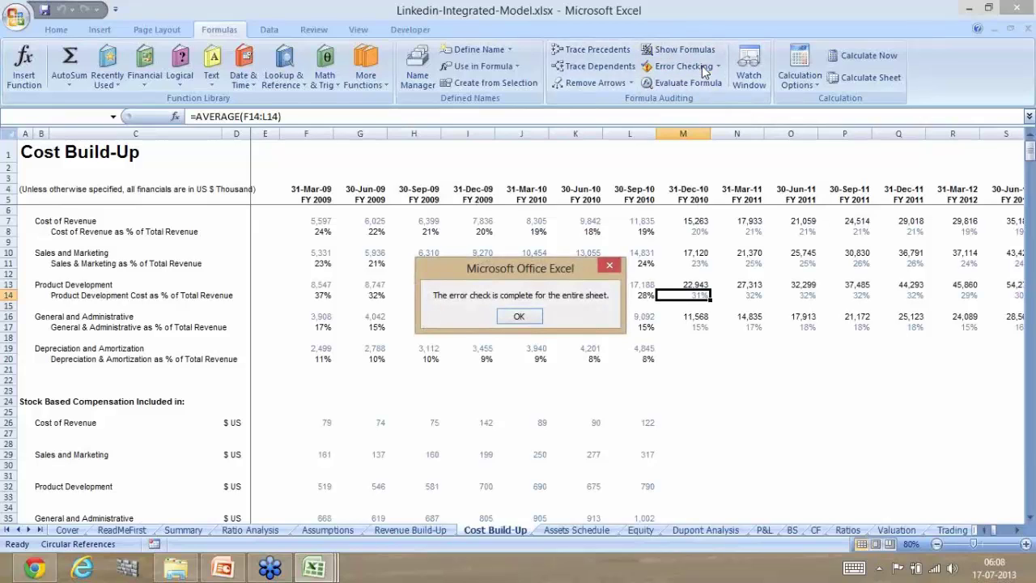
{"action": "key", "text": "Return"}
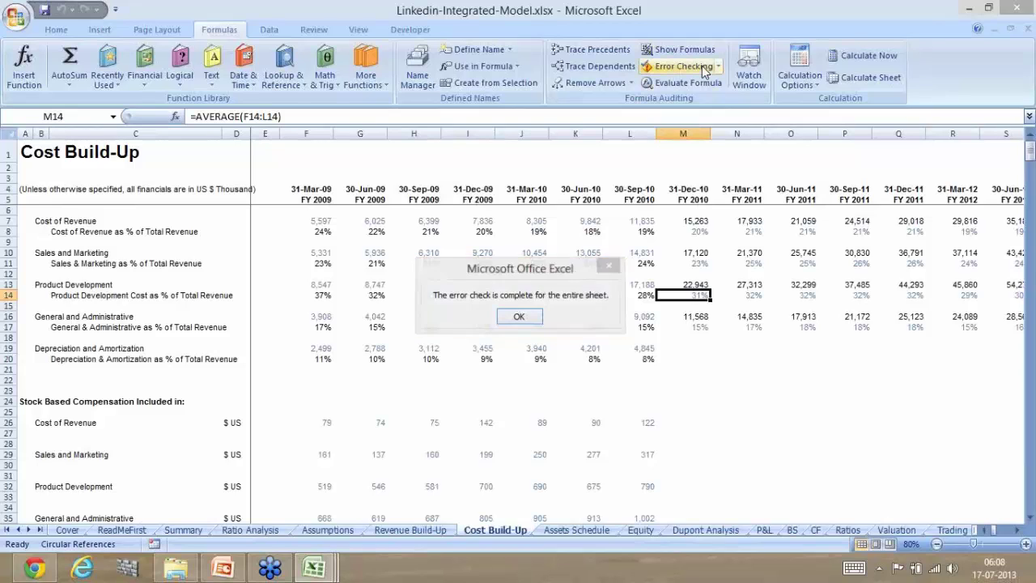
{"action": "key", "text": "Return"}
{"action": "key", "text": "Up"}
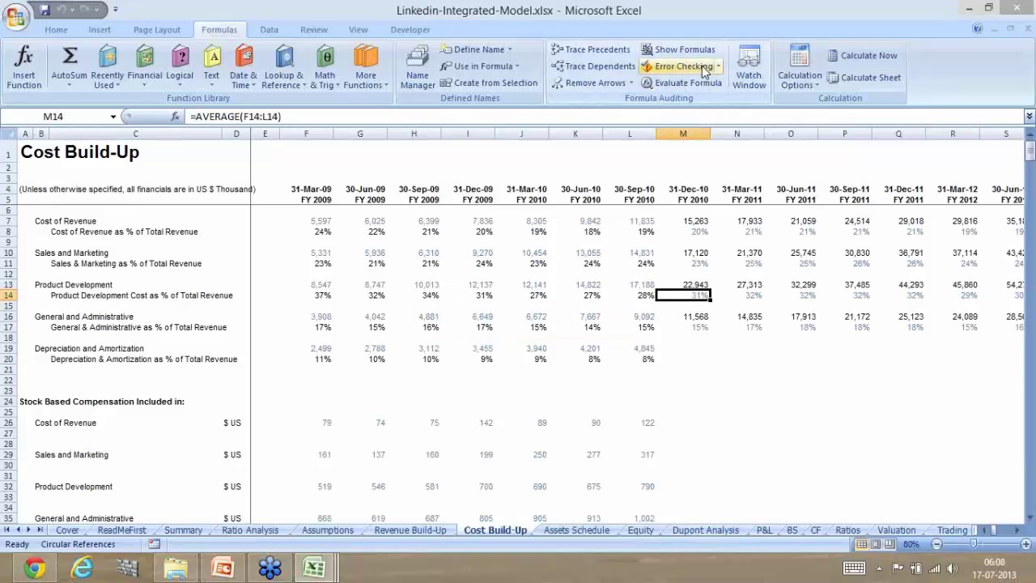
- Enter the formula =5/0 in cell M22 of the Cost Build-Up sheet and review it with Error Checking
{"action": "left_click", "coordinate": [701, 382]}
{"action": "type", "text": "="}
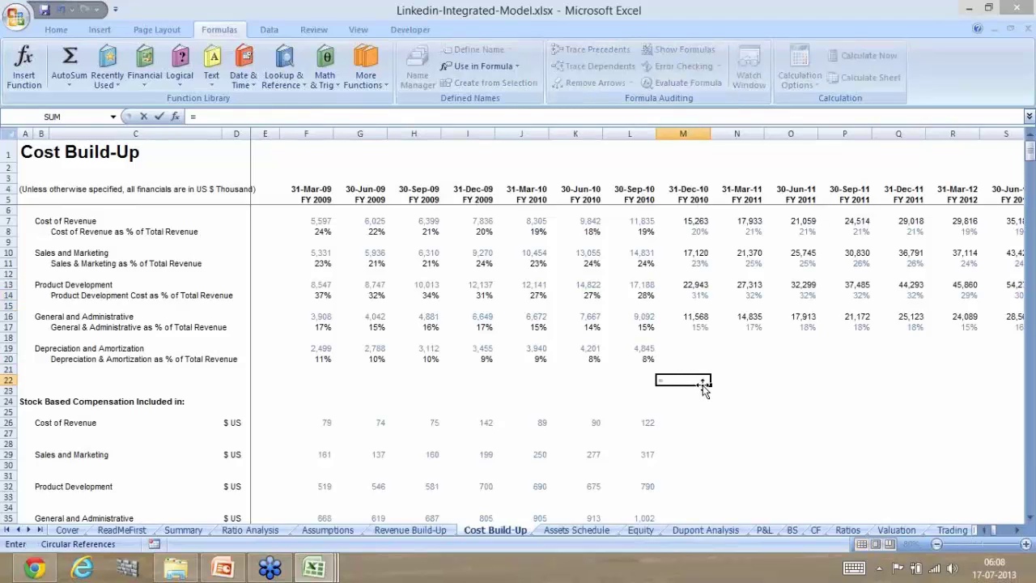
{"action": "type", "text": "5/0"}
{"action": "key", "text": "ctrl+Return"}
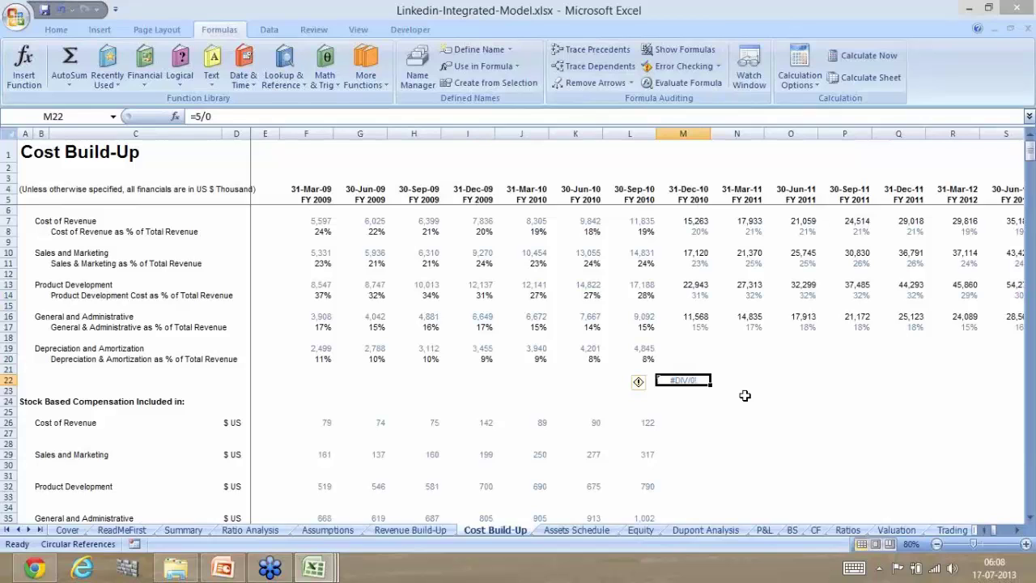
{"action": "left_click", "coordinate": [682, 66]}
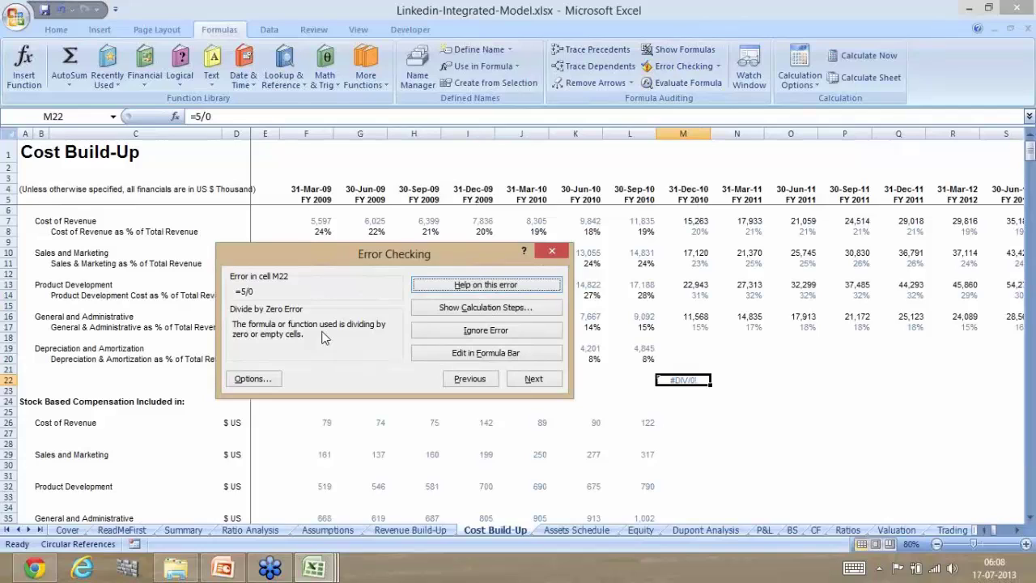
{"action": "left_click", "coordinate": [463, 333]}
- Switch to the Road Model workbook, run Error Checking on the Traffic sheet, review the flagged cell H13, and close the check
{"action": "mouse_move", "coordinate": [305, 577]}
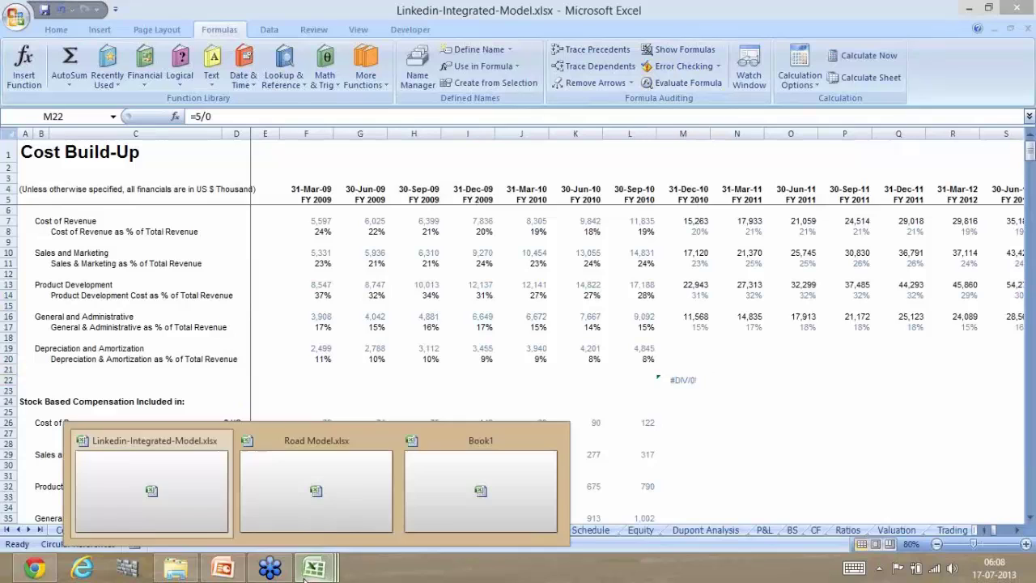
{"action": "left_click", "coordinate": [359, 515]}
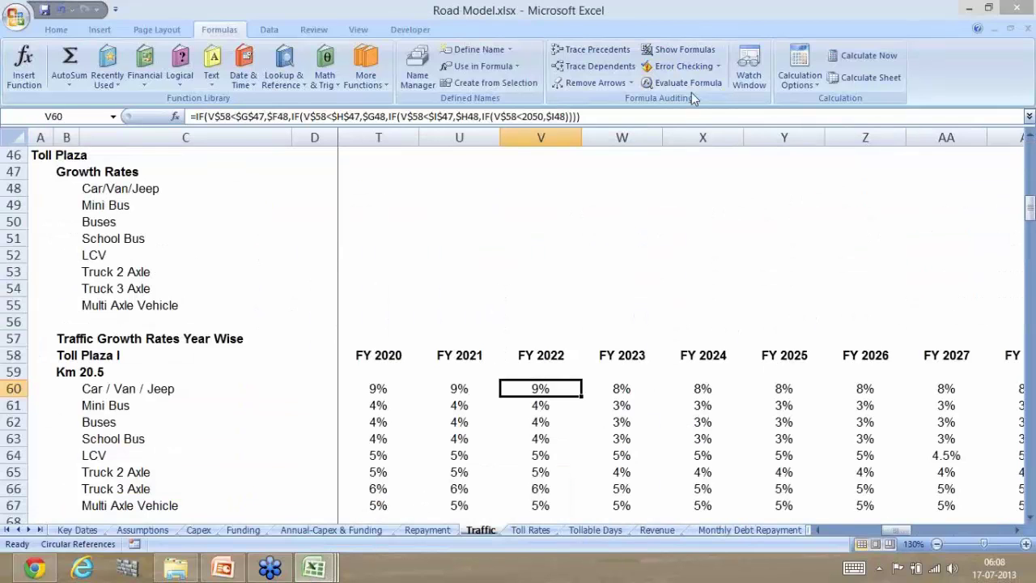
{"action": "left_click", "coordinate": [688, 68]}
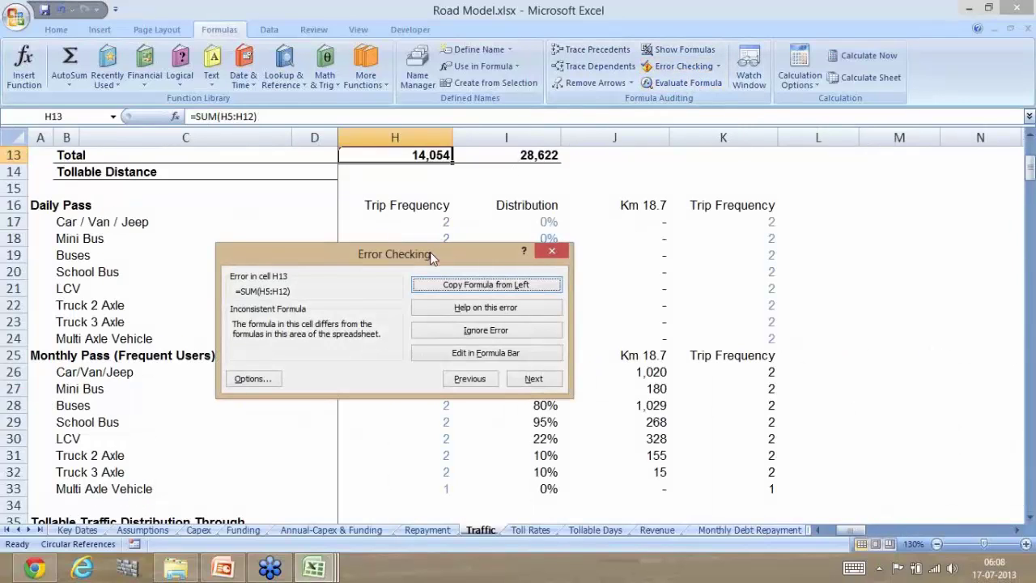
{"action": "left_click_drag", "start_coordinate": [430, 250], "coordinate": [385, 320]}
{"action": "left_click_drag", "start_coordinate": [498, 346], "coordinate": [498, 347]}
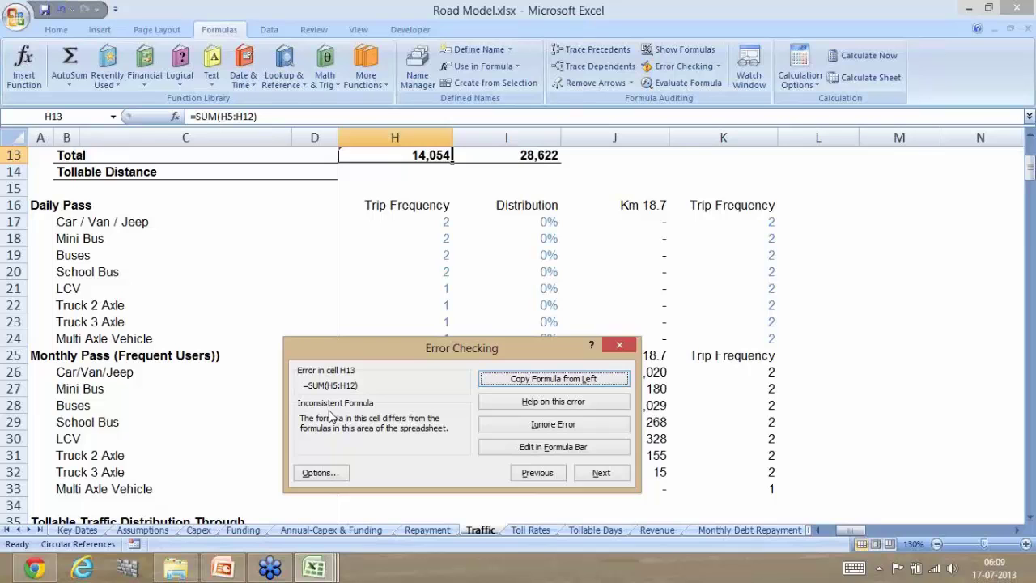
{"action": "key", "text": "Escape"}
- Examine the vehicle input values above the Total row on the Traffic sheet, from column F across to column I
{"action": "key", "text": "Up"}
{"action": "key", "text": "Left"}
{"action": "key", "text": "Left"}
{"action": "key", "text": "Up"}
{"action": "key", "text": "Up"}
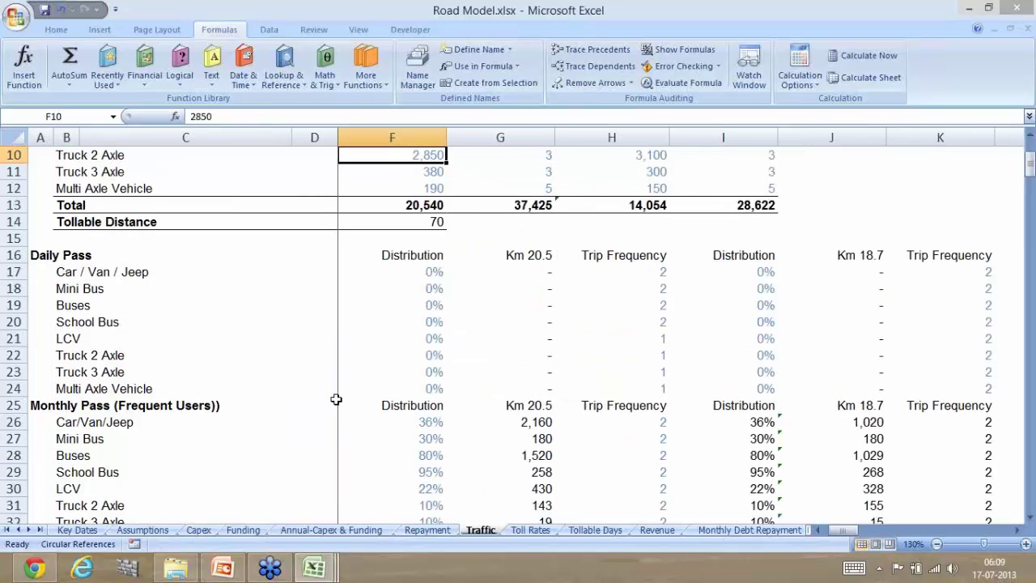
{"action": "key", "text": "Right"}
{"action": "key", "text": "Right"}
{"action": "key", "text": "Right"}
{"action": "key", "text": "Up"}
{"action": "key", "text": "Up"}
{"action": "key", "text": "Down"}
{"action": "key", "text": "Down"}
{"action": "key", "text": "Down"}
{"action": "key", "text": "Down"}
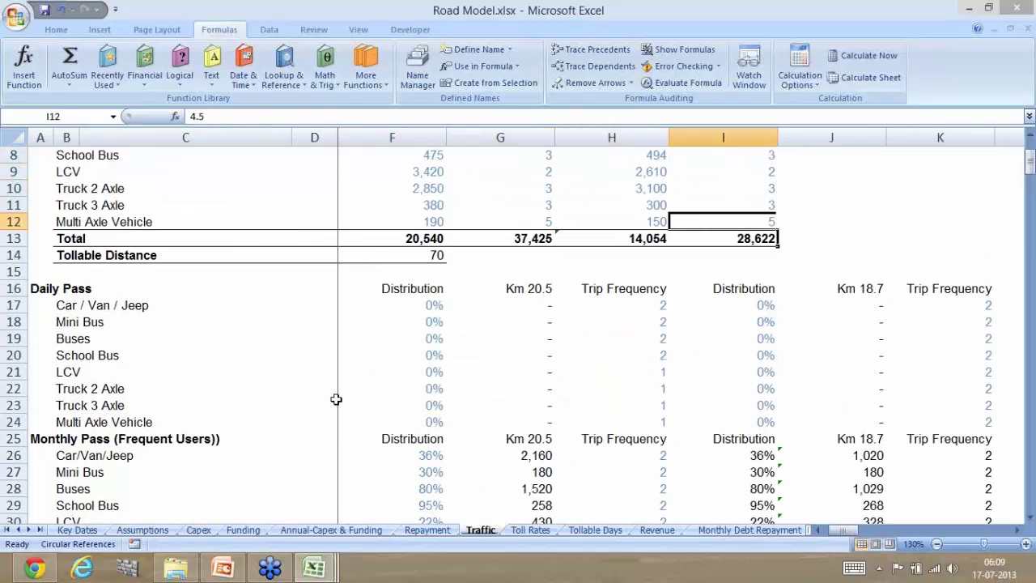
- Compare the Total row formulas in cells F13 to I13 to examine why H13 is flagged as inconsistent
{"action": "key", "text": "Down"}
{"action": "key", "text": "Left"}
{"action": "key", "text": "Left"}
{"action": "key", "text": "Right"}
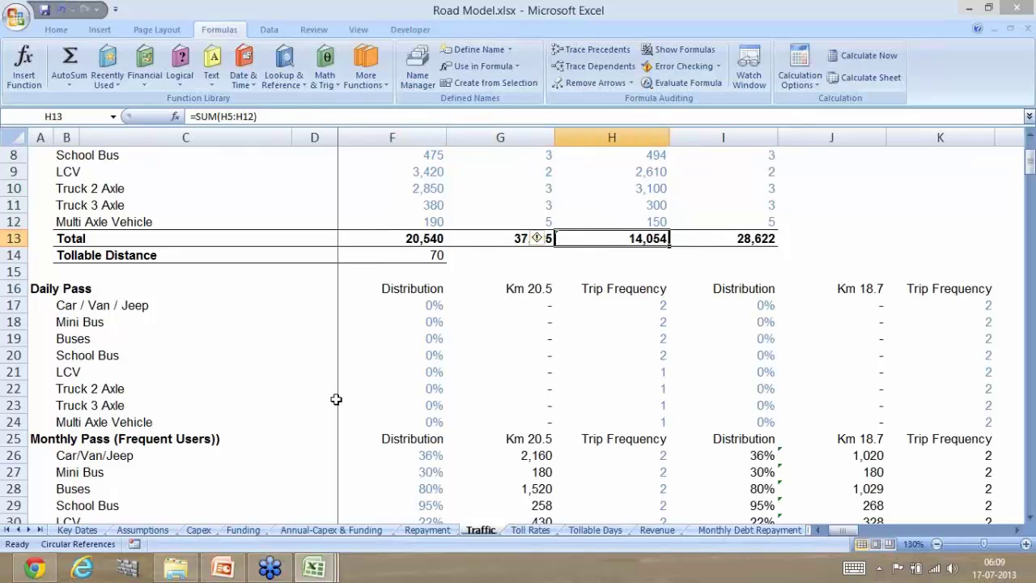
{"action": "key", "text": "Right"}
{"action": "key", "text": "Left"}
{"action": "key", "text": "Left"}
{"action": "key", "text": "Right"}
{"action": "key", "text": "Right"}
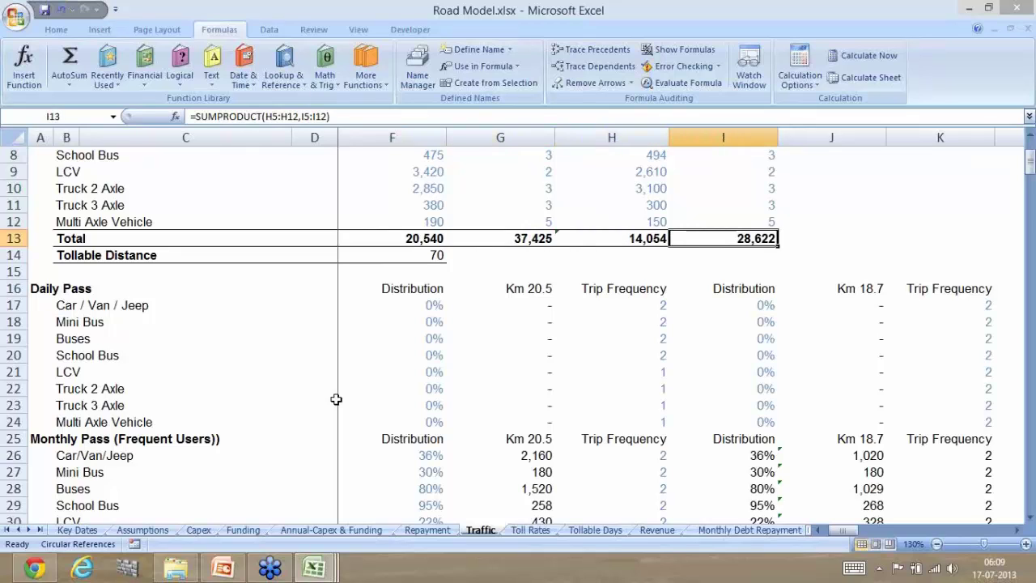
{"action": "key", "text": "Left"}
{"action": "key", "text": "Left"}
{"action": "key", "text": "Left"}
{"action": "key", "text": "Left"}
{"action": "key", "text": "Left"}
{"action": "key", "text": "Right"}
{"action": "key", "text": "Right"}
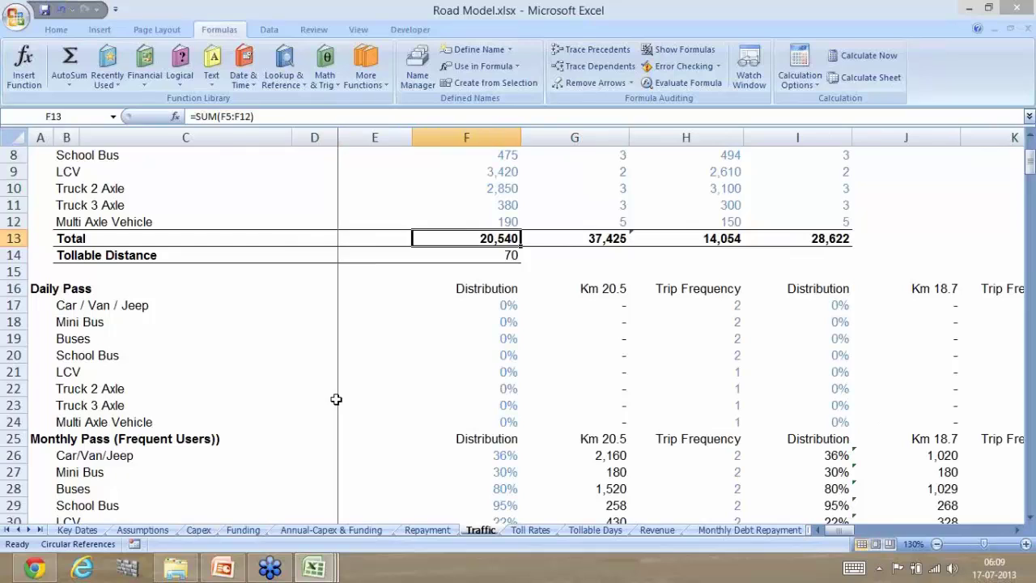
{"action": "key", "text": "Right"}
{"action": "key", "text": "Right"}
{"action": "key", "text": "Left"}
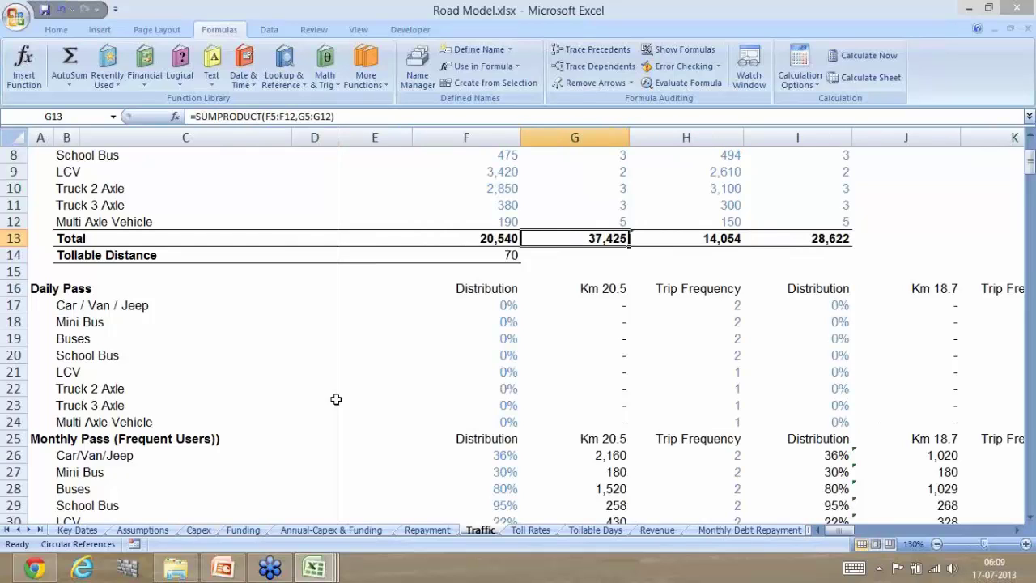
{"action": "key", "text": "Right"}
{"action": "key", "text": "Right"}
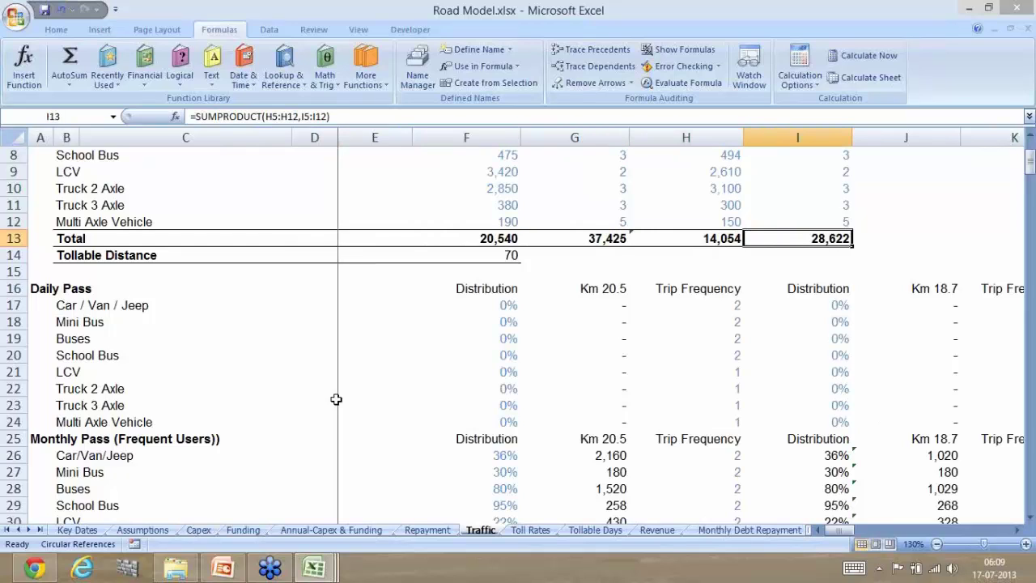
{"action": "key", "text": "Right"}
{"action": "key", "text": "Right"}
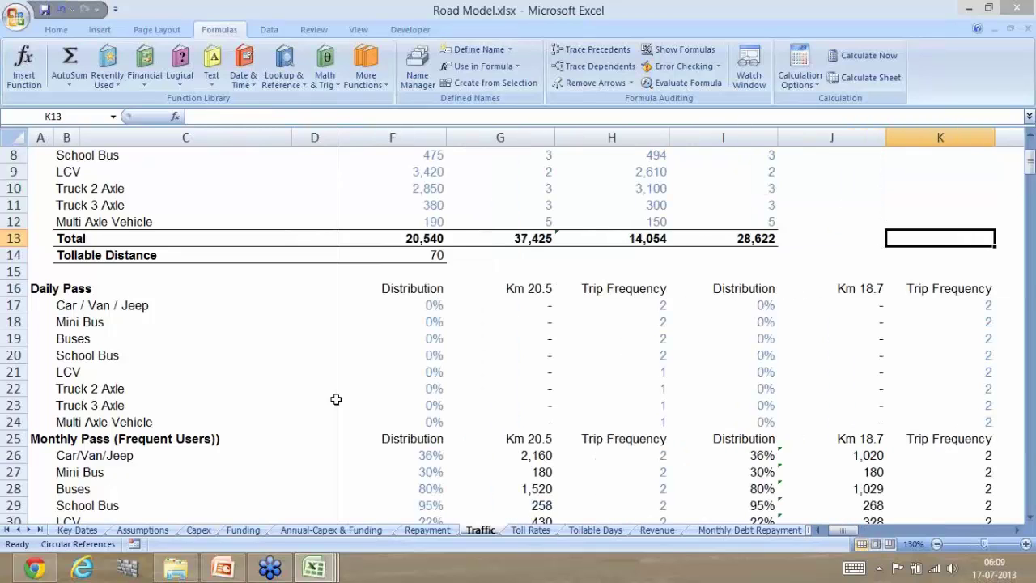
{"action": "key", "text": "Left"}
{"action": "key", "text": "Left"}
{"action": "key", "text": "Left"}
{"action": "key", "text": "Left"}
{"action": "key", "text": "Right"}
{"action": "key", "text": "Right"}
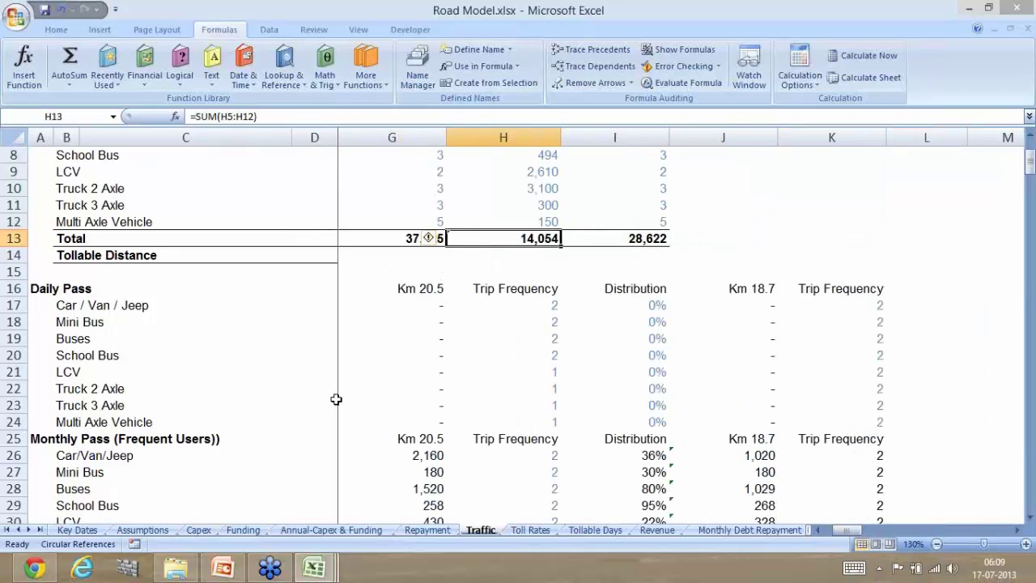
{"action": "key", "text": "Left"}
{"action": "key", "text": "Left"}
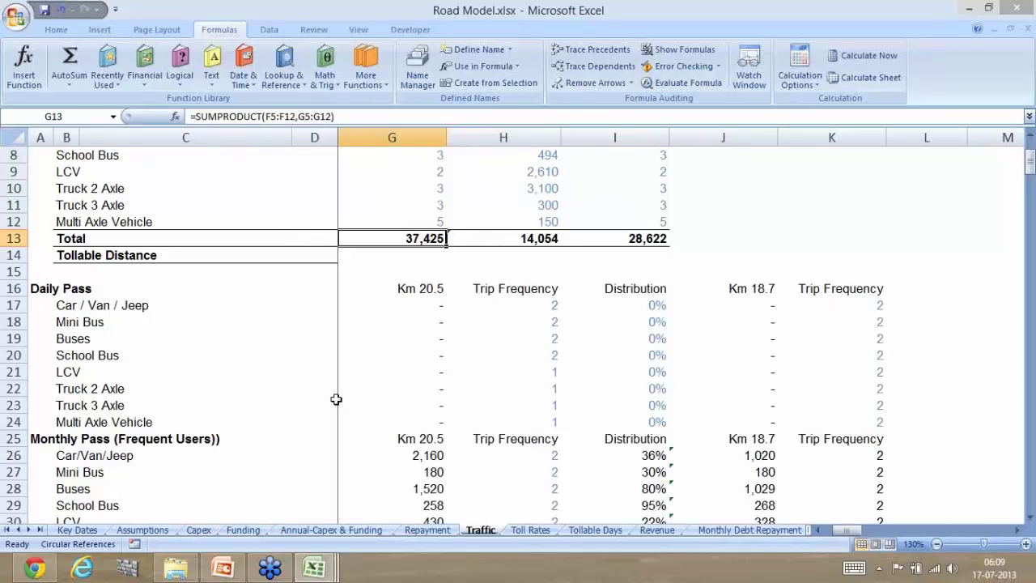
{"action": "key", "text": "Right"}
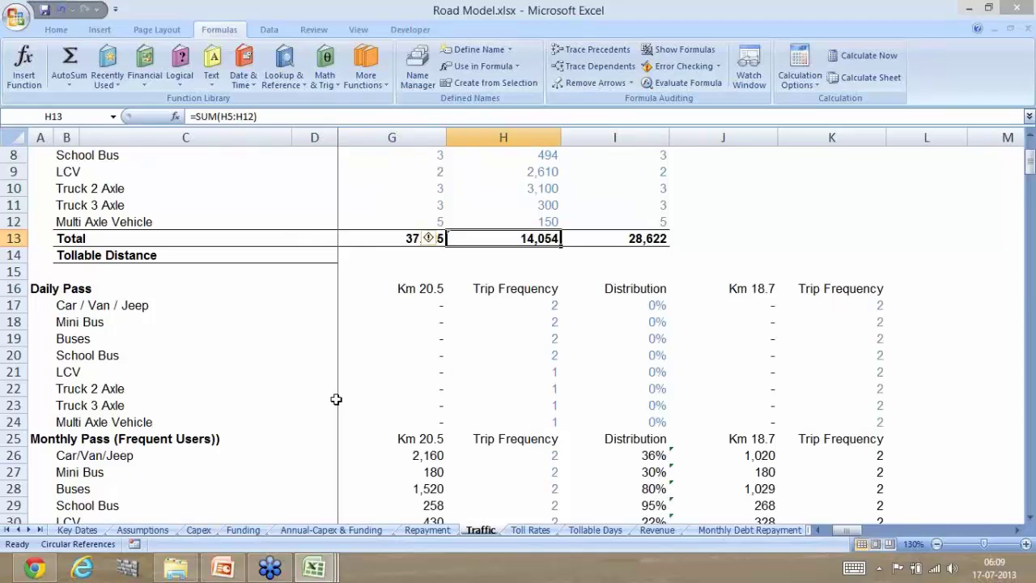
{"action": "key", "text": "Right"}
{"action": "key", "text": "Left"}
- Run Error Checking again from H13, advance to the flagged formula in J26, and keep that cell in view
{"action": "left_click", "coordinate": [661, 72]}
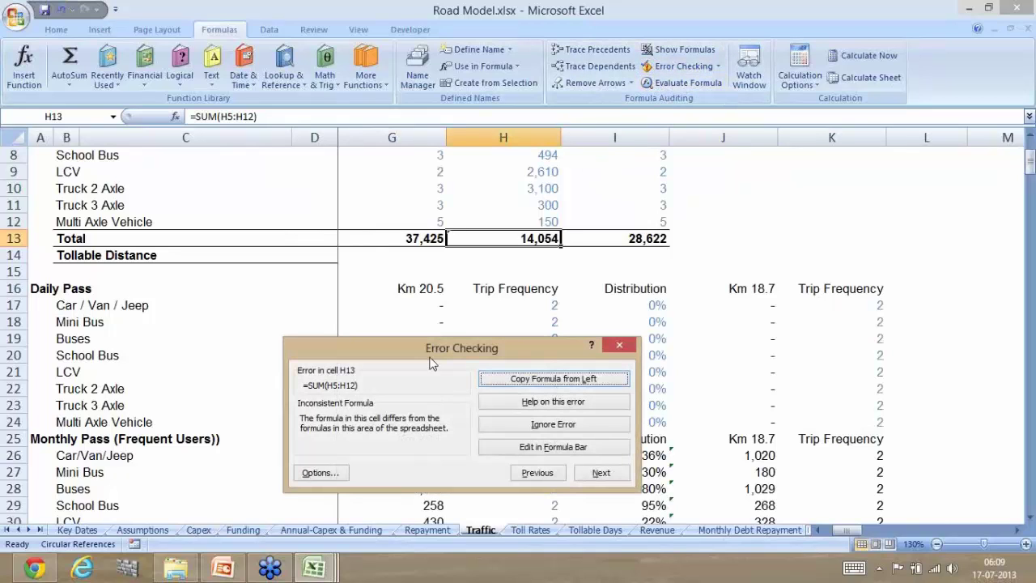
{"action": "left_click_drag", "start_coordinate": [427, 354], "coordinate": [421, 292]}
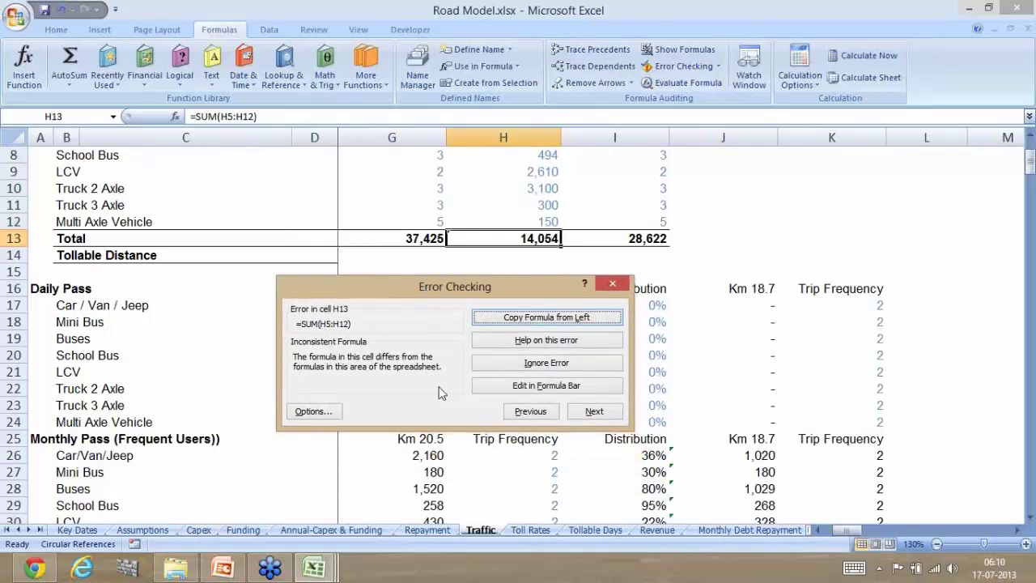
{"action": "left_click", "coordinate": [593, 411]}
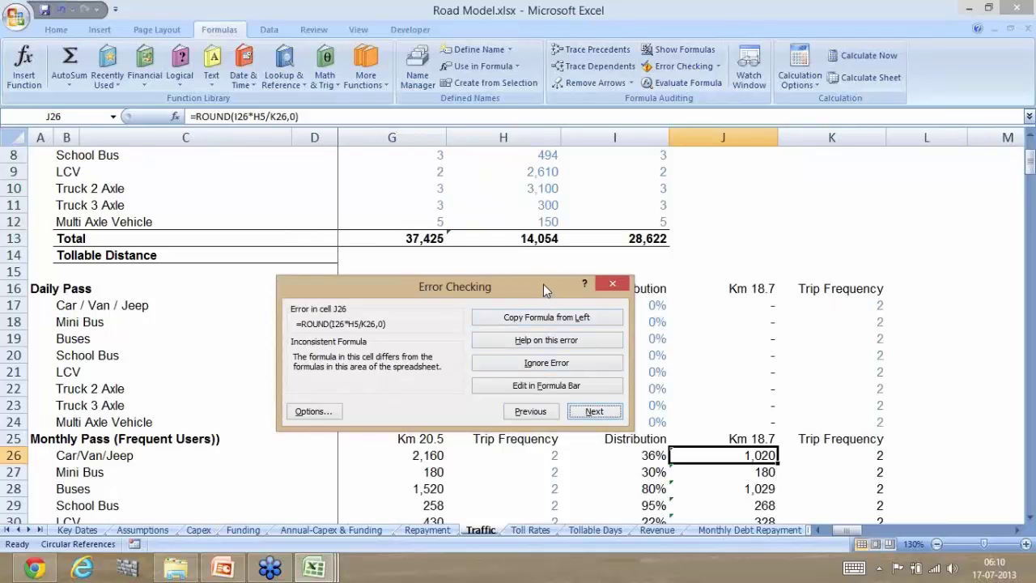
{"action": "left_click_drag", "start_coordinate": [543, 284], "coordinate": [444, 211]}
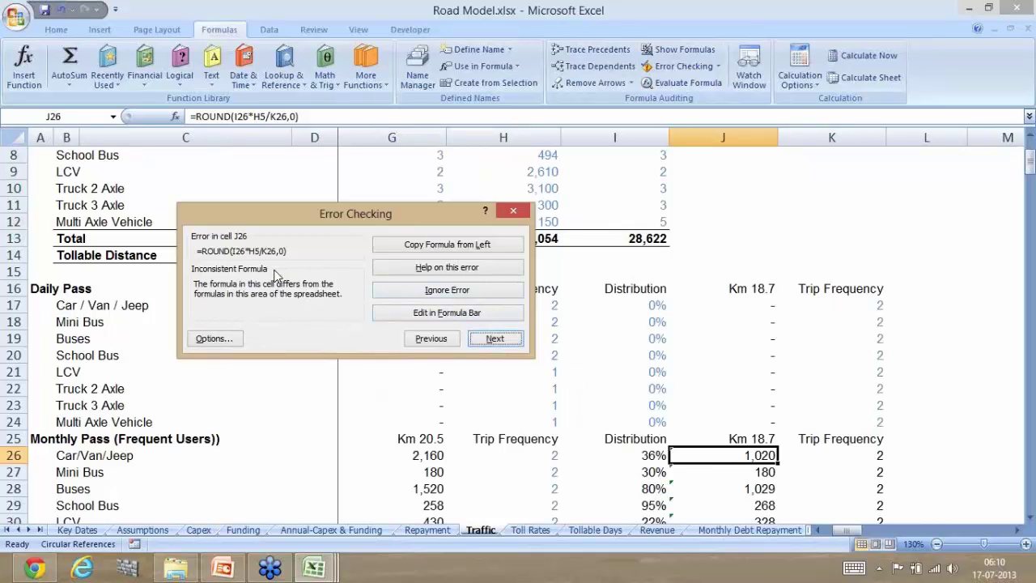
- Skip the flagged formulas in J26 and J27, ignore the error in J28, close Error Checking, and select cell H14
{"action": "left_click", "coordinate": [474, 344]}
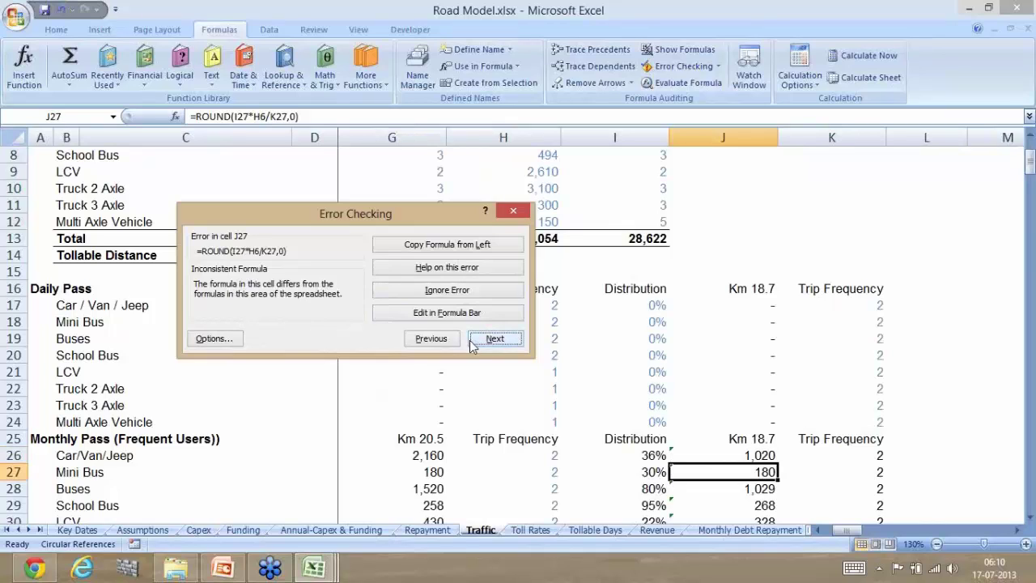
{"action": "left_click", "coordinate": [475, 343]}
{"action": "left_click", "coordinate": [479, 292]}
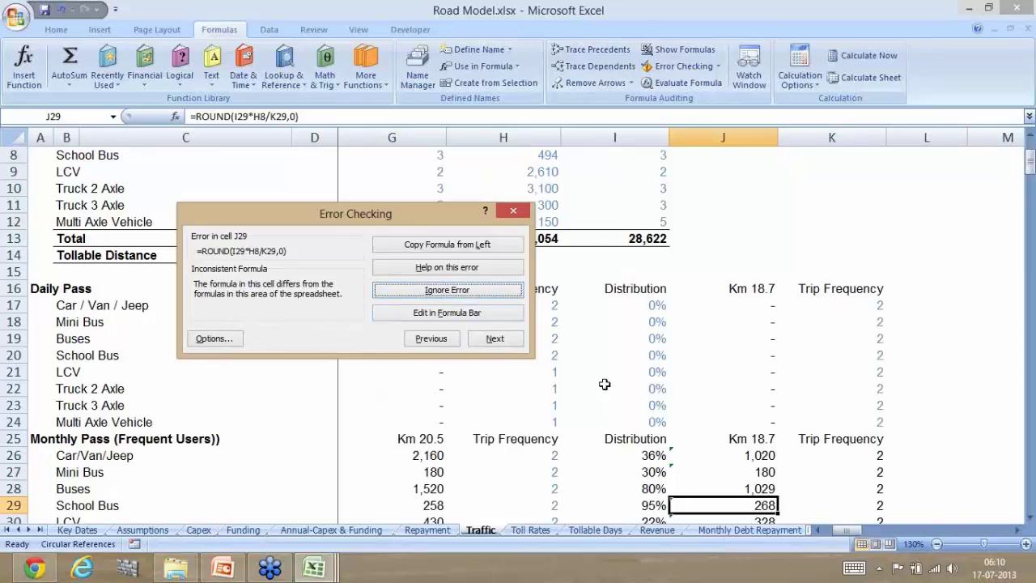
{"action": "left_click", "coordinate": [523, 213]}
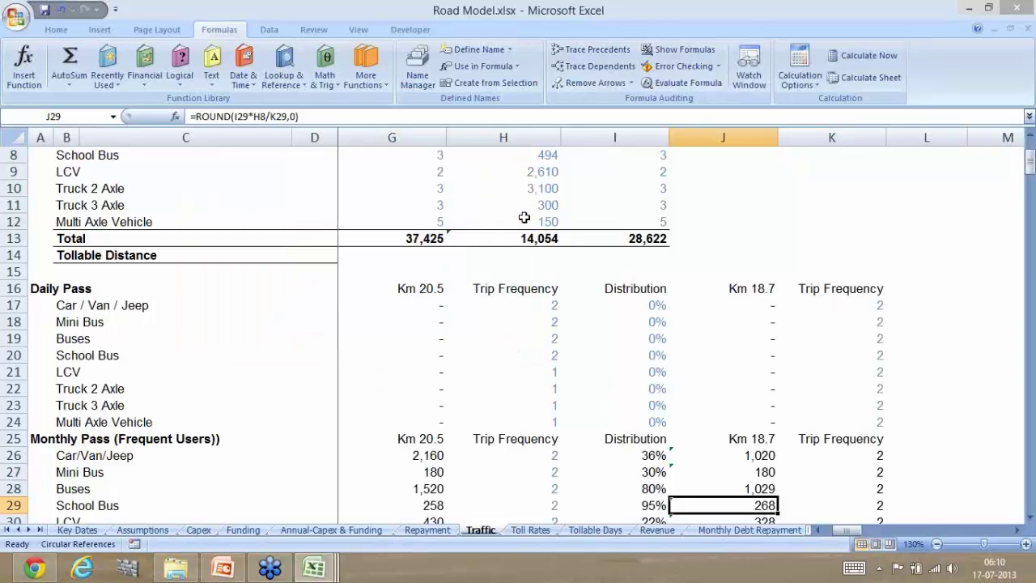
{"action": "left_click", "coordinate": [488, 236]}
{"action": "left_click", "coordinate": [465, 251]}
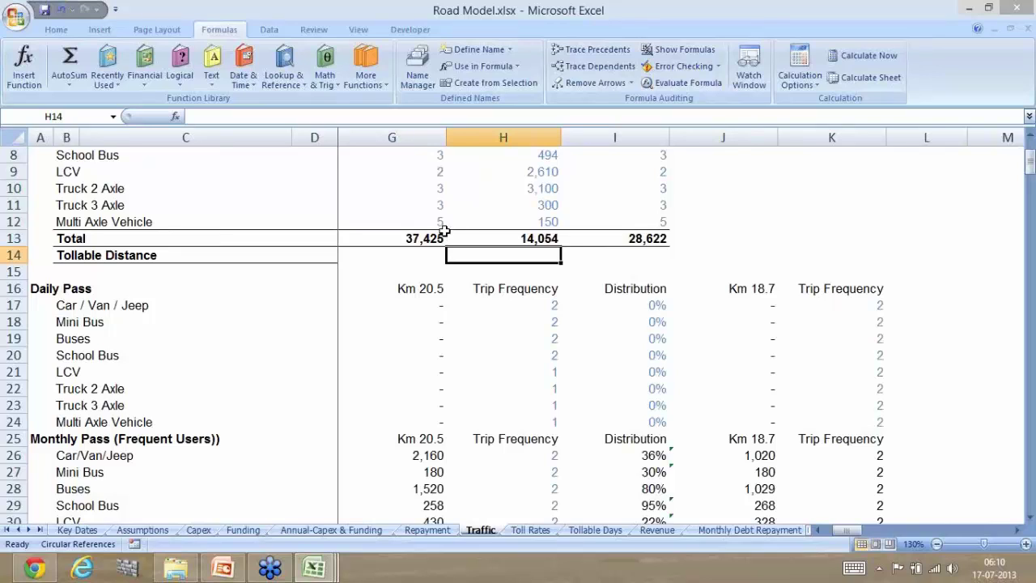
- Run Error Checking from H13, ignore its inconsistent formula error, and copy the formula from the left into J26
{"action": "left_click", "coordinate": [444, 235]}
{"action": "left_click", "coordinate": [450, 237]}
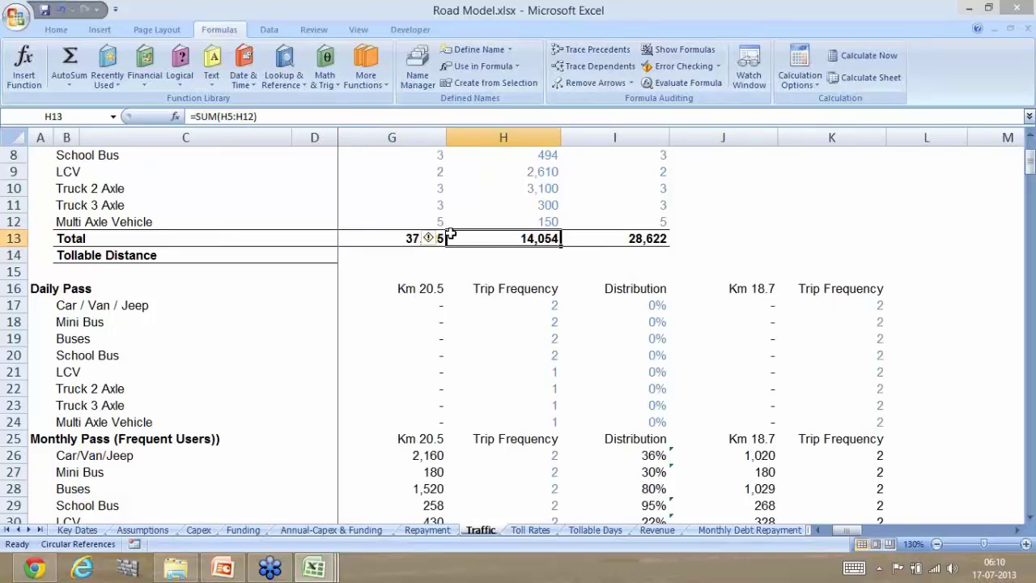
{"action": "mouse_move", "coordinate": [434, 250]}
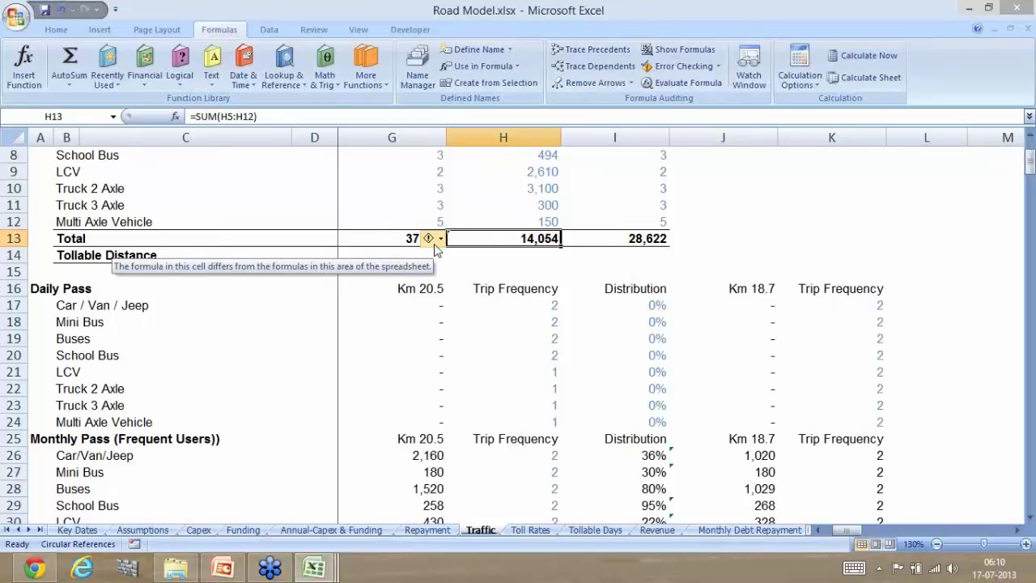
{"action": "right_click", "coordinate": [689, 65]}
{"action": "left_click", "coordinate": [689, 65]}
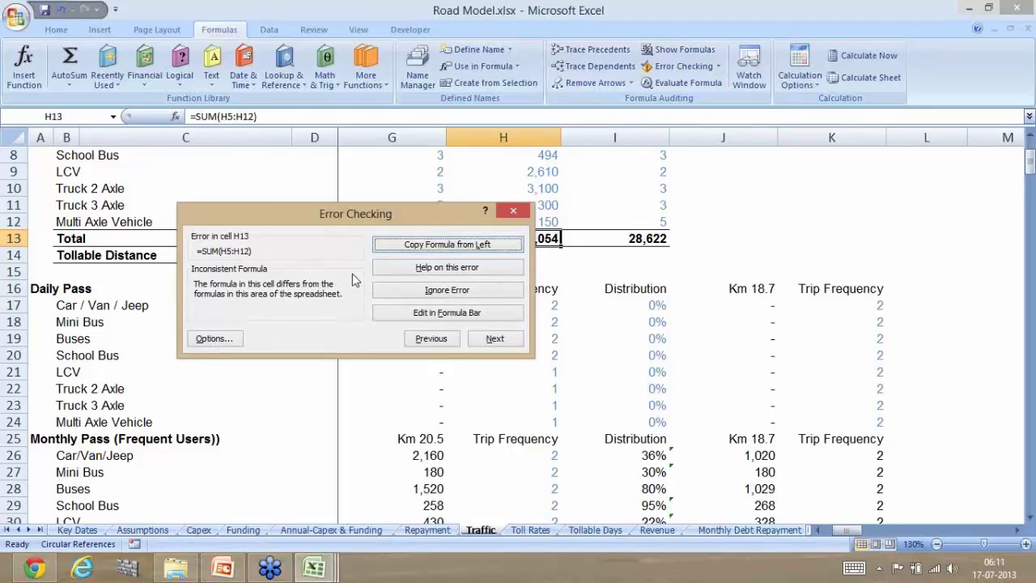
{"action": "left_click", "coordinate": [398, 290]}
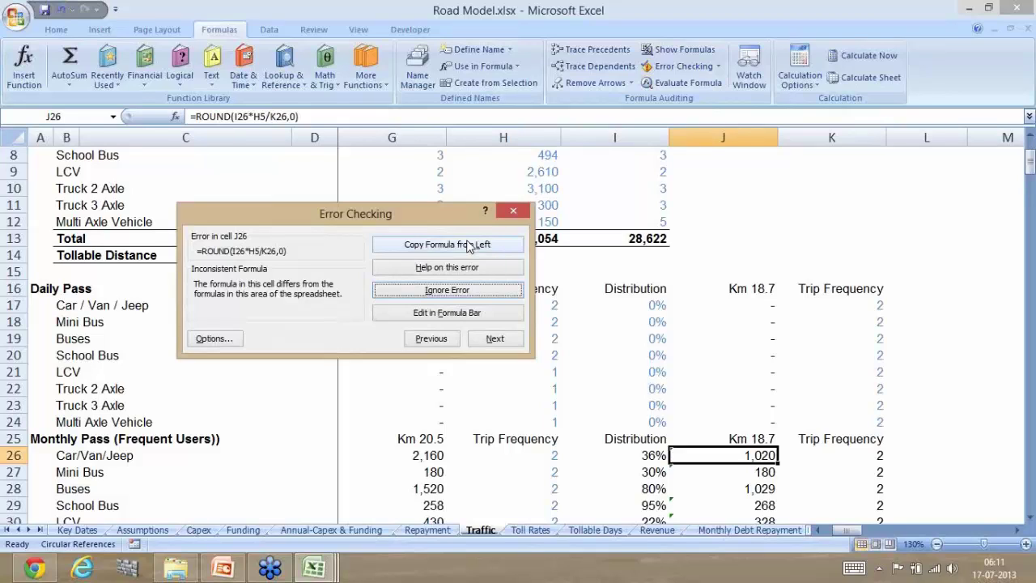
{"action": "left_click", "coordinate": [469, 247]}
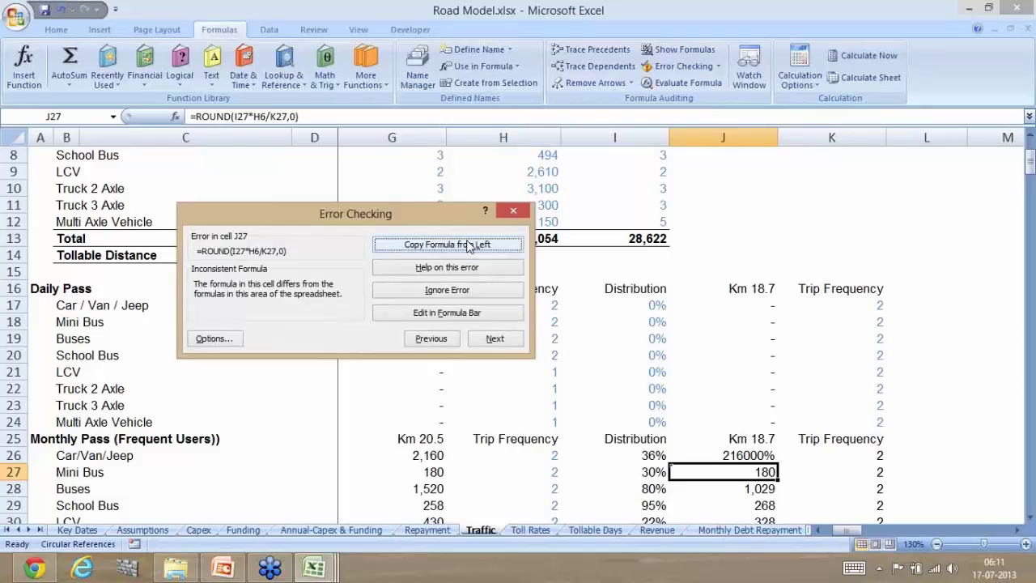
- Ignore the remaining inconsistent formula errors from J27 through J33 and finish the error check of the Traffic sheet
{"action": "left_click", "coordinate": [442, 339]}
{"action": "left_click", "coordinate": [442, 339]}
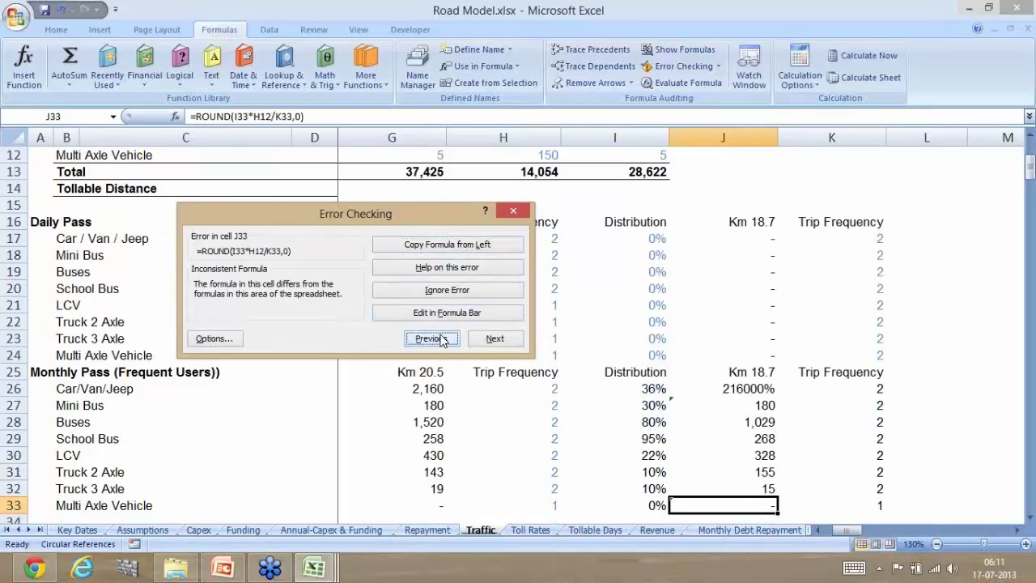
{"action": "left_click", "coordinate": [493, 342]}
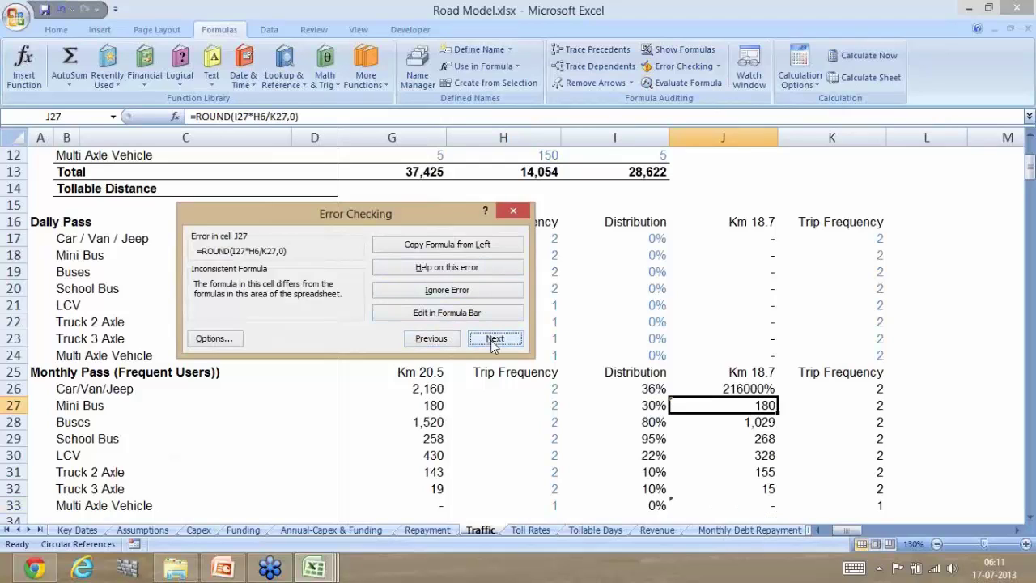
{"action": "left_click", "coordinate": [470, 293]}
{"action": "left_click", "coordinate": [469, 294]}
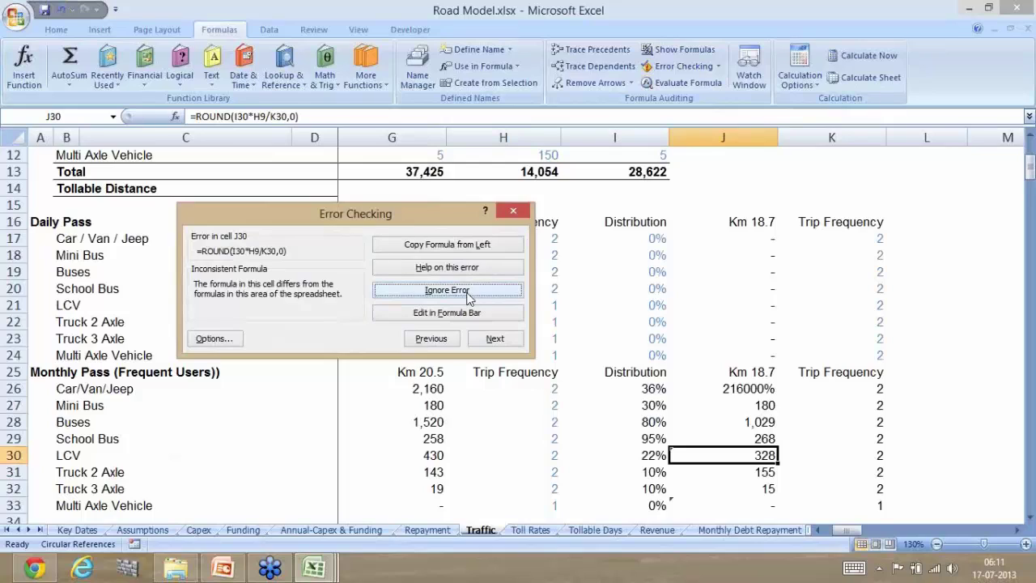
{"action": "left_click", "coordinate": [468, 293]}
{"action": "left_click", "coordinate": [468, 293]}
{"action": "left_click", "coordinate": [467, 293]}
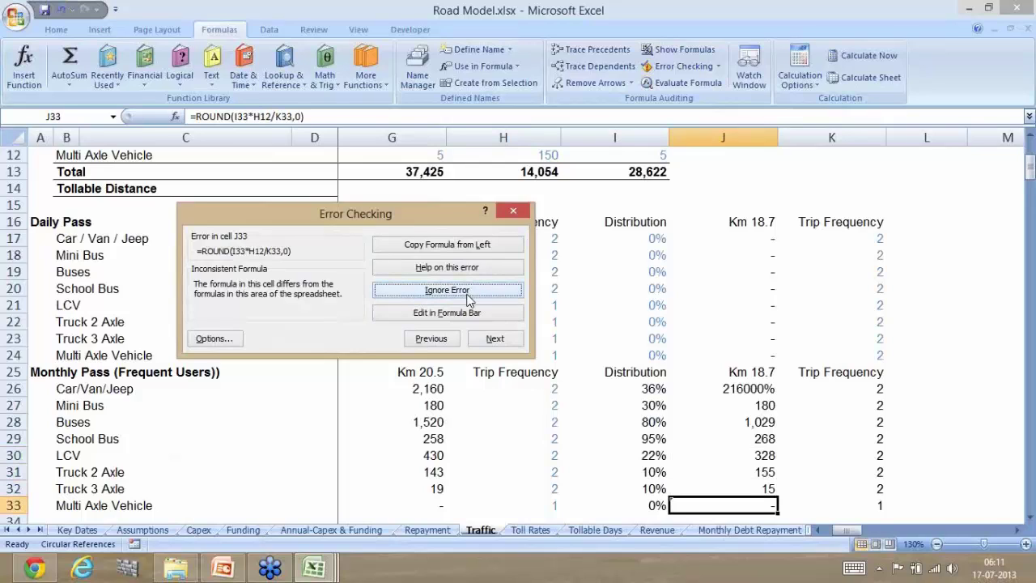
{"action": "left_click", "coordinate": [468, 293]}
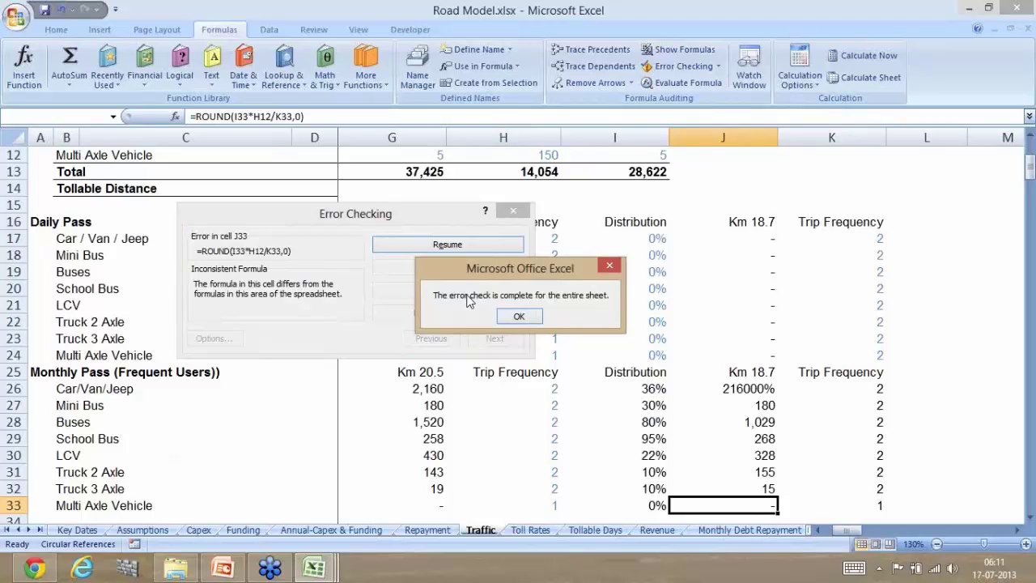
{"action": "left_click", "coordinate": [509, 318]}
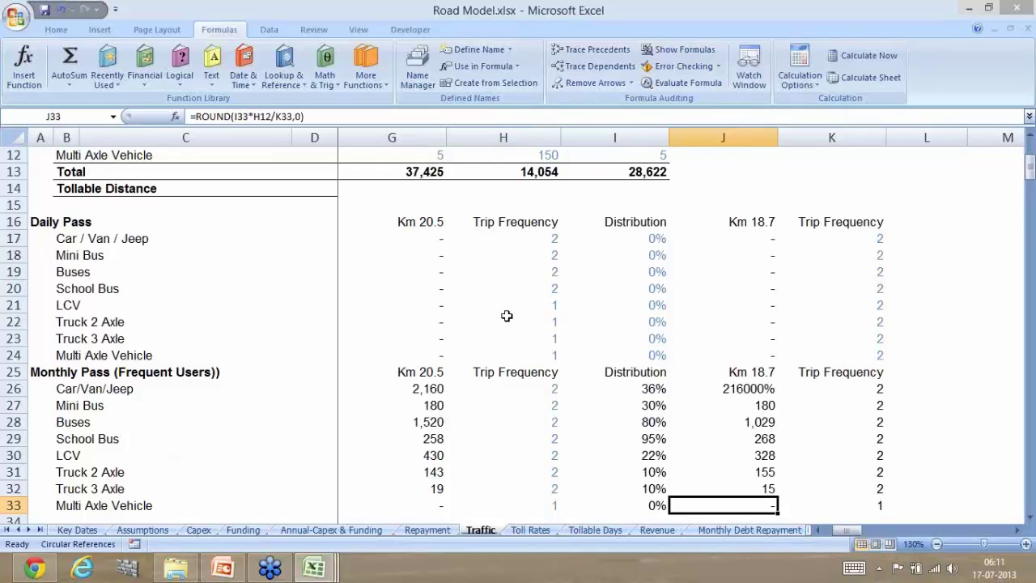
- Enter the divide-by-zero test formula =5/0 in cell J14 of the Traffic sheet
{"action": "key", "text": "Up"}
{"action": "key", "text": "Up"}
{"action": "key", "text": "Up"}
{"action": "key", "text": "Up"}
{"action": "key", "text": "Up"}
{"action": "key", "text": "Up"}
{"action": "key", "text": "Up"}
{"action": "key", "text": "Up"}
{"action": "key", "text": "Up"}
{"action": "key", "text": "Up"}
{"action": "key", "text": "Up"}
{"action": "key", "text": "Up"}
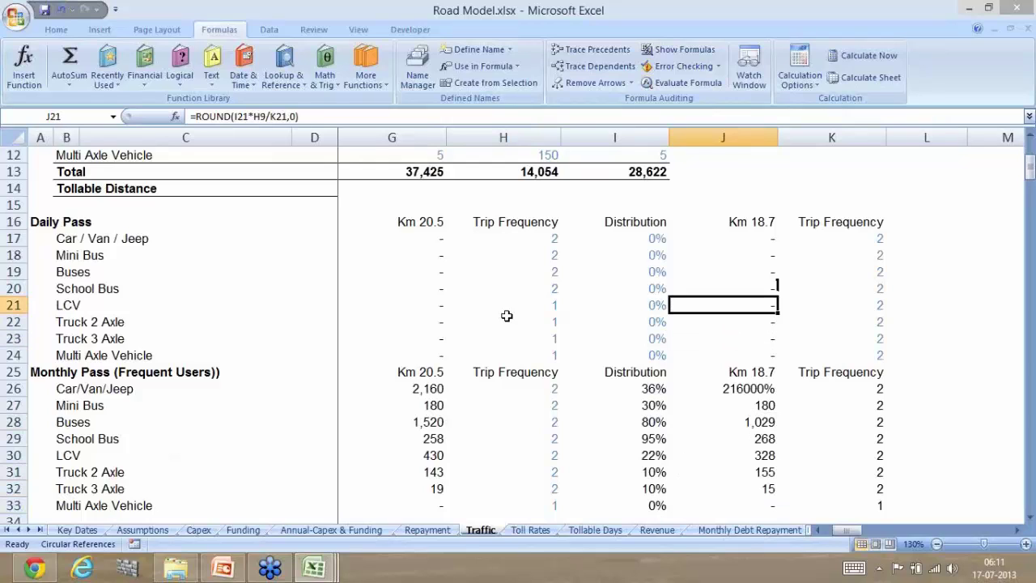
{"action": "key", "text": "Up"}
{"action": "key", "text": "Up"}
{"action": "key", "text": "Up"}
{"action": "key", "text": "Up"}
{"action": "key", "text": "Up"}
{"action": "key", "text": "Up"}
{"action": "key", "text": "Up"}
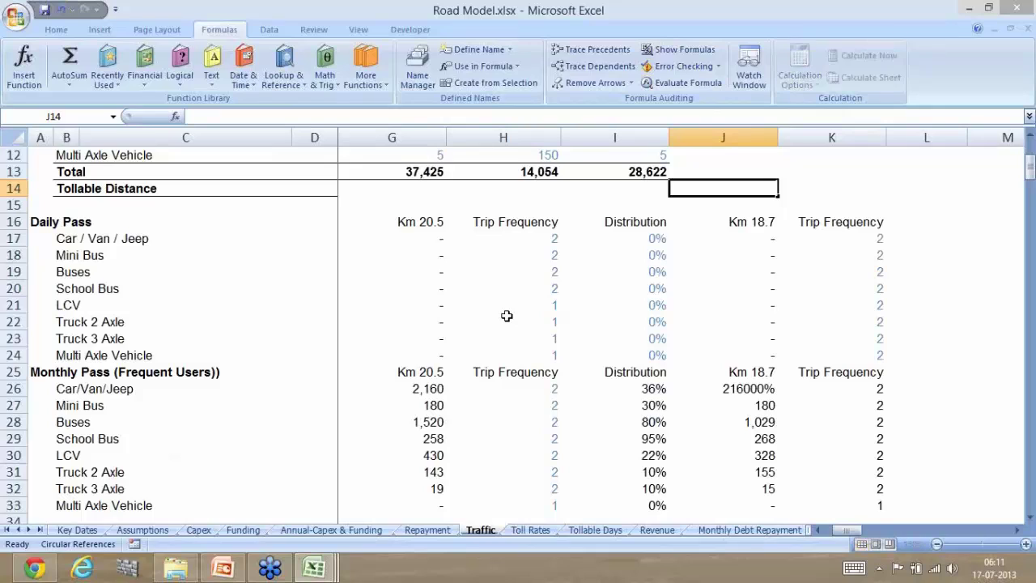
{"action": "type", "text": "=5/0"}
{"action": "key", "text": "Return"}
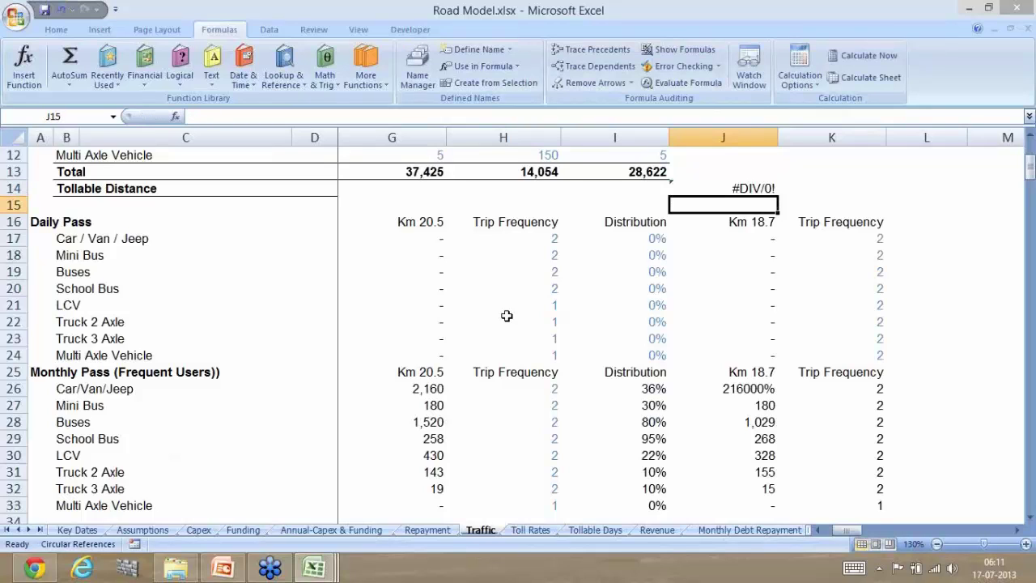
- Run Error Checking on the =5/0 formula in J14, examine its calculation steps, and close both dialogs
{"action": "left_click", "coordinate": [676, 68]}
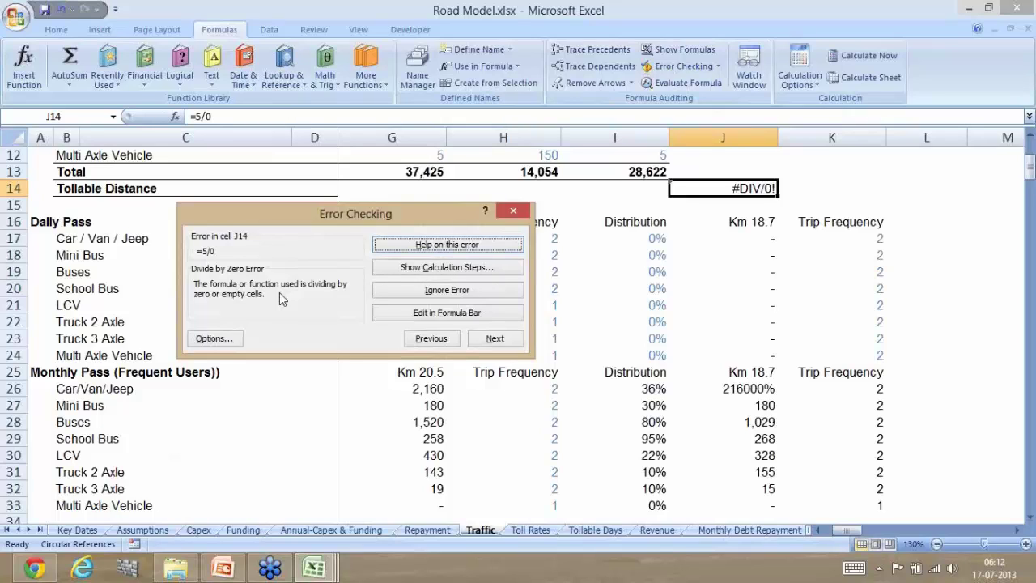
{"action": "left_click", "coordinate": [427, 270]}
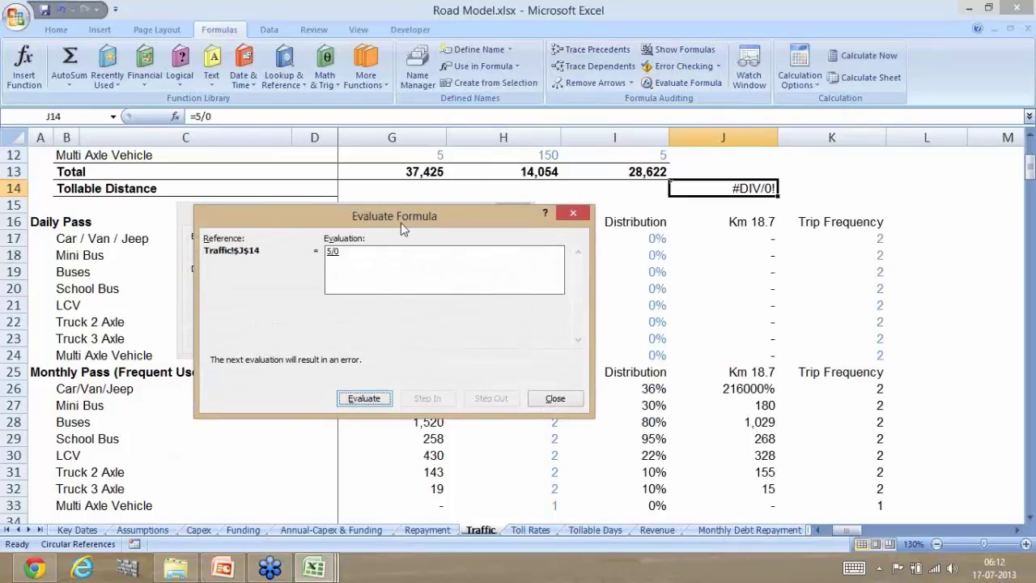
{"action": "left_click_drag", "start_coordinate": [403, 224], "coordinate": [378, 318]}
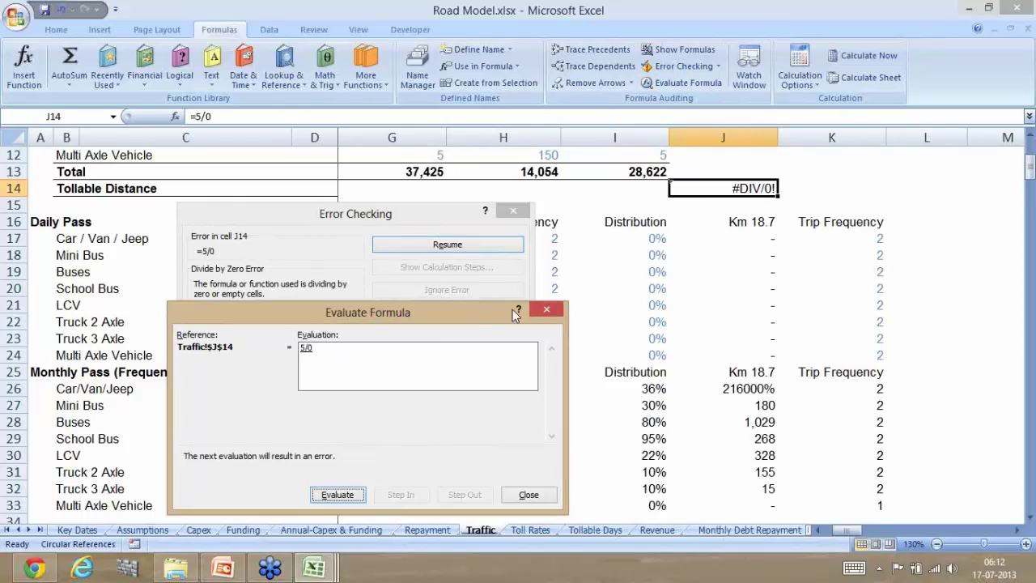
{"action": "left_click", "coordinate": [547, 309]}
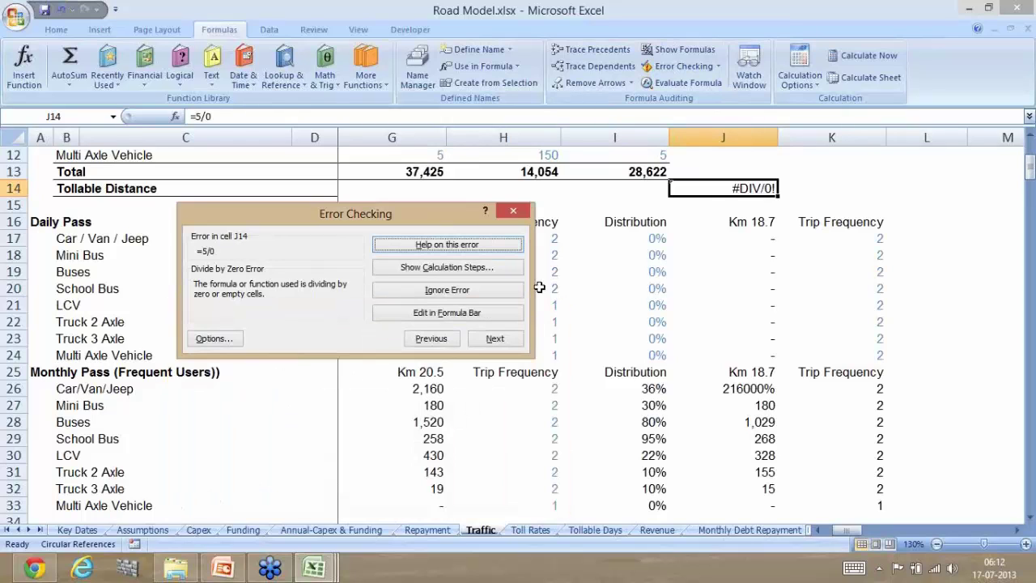
{"action": "left_click", "coordinate": [523, 212]}
- Replace the formula in J14 with =I13/J12 and reselect the cell
{"action": "type", "text": "=I13/"}
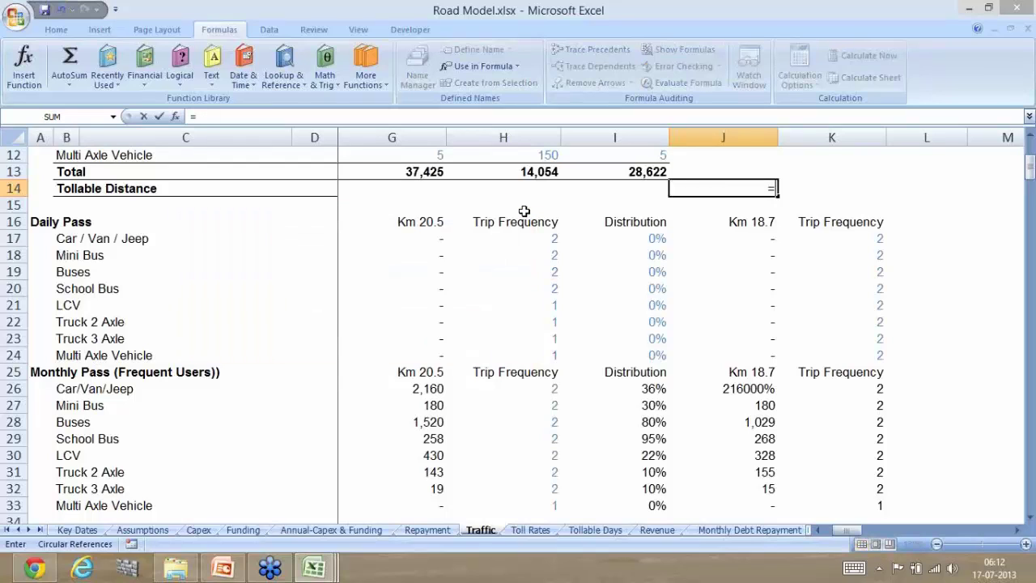
{"action": "key", "text": "Up"}
{"action": "key", "text": "Up"}
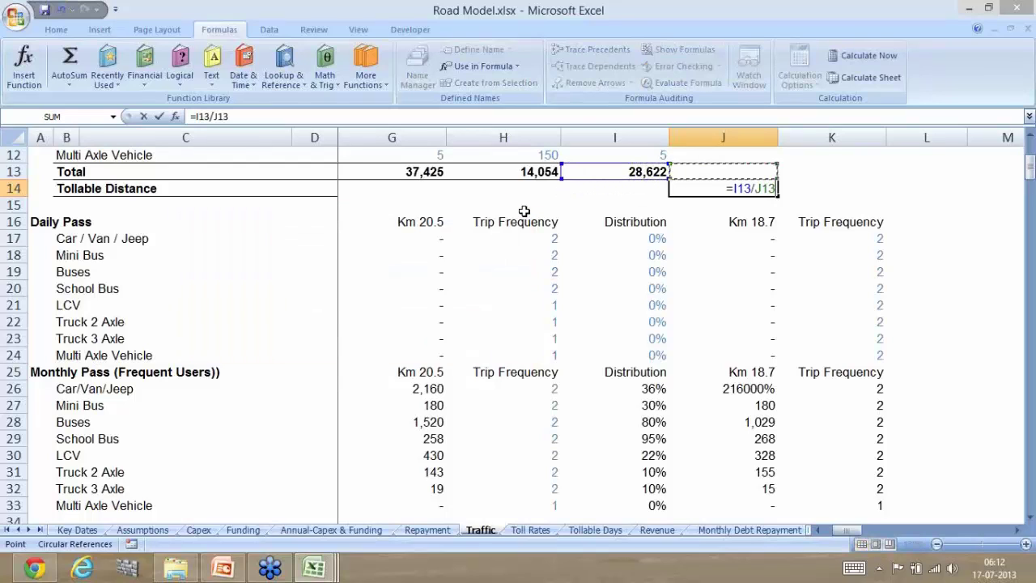
{"action": "key", "text": "Return"}
{"action": "key", "text": "Up"}
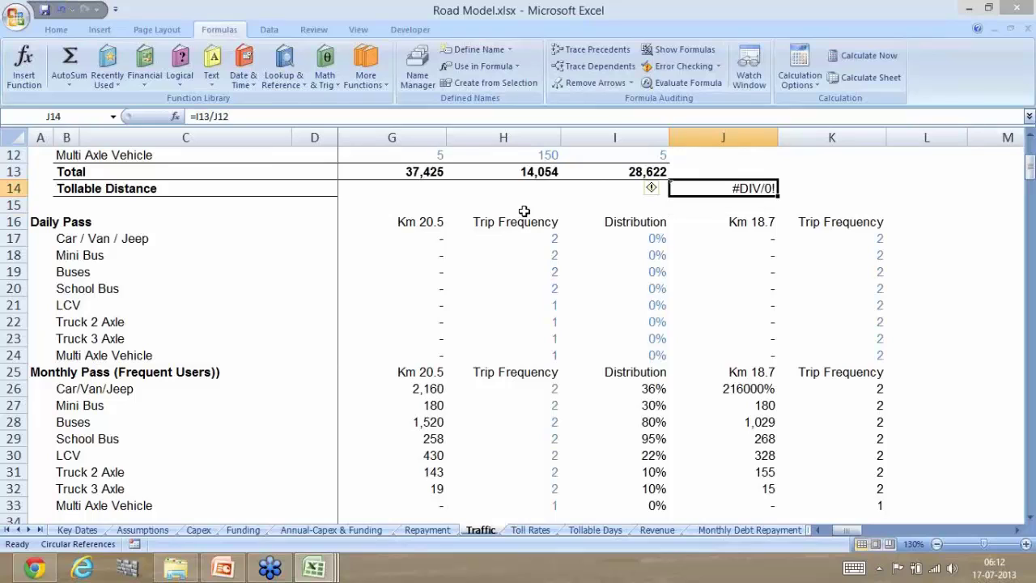
- Inspect the calculation steps of the =I13/J12 error in J14 through Error Checking, and close the dialogs
{"action": "left_click", "coordinate": [695, 68]}
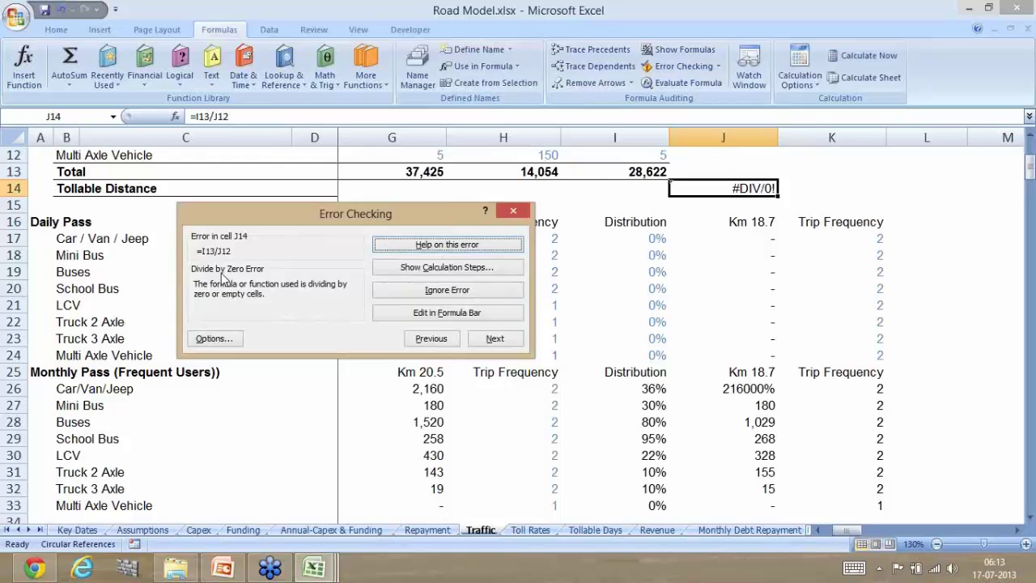
{"action": "left_click", "coordinate": [396, 273]}
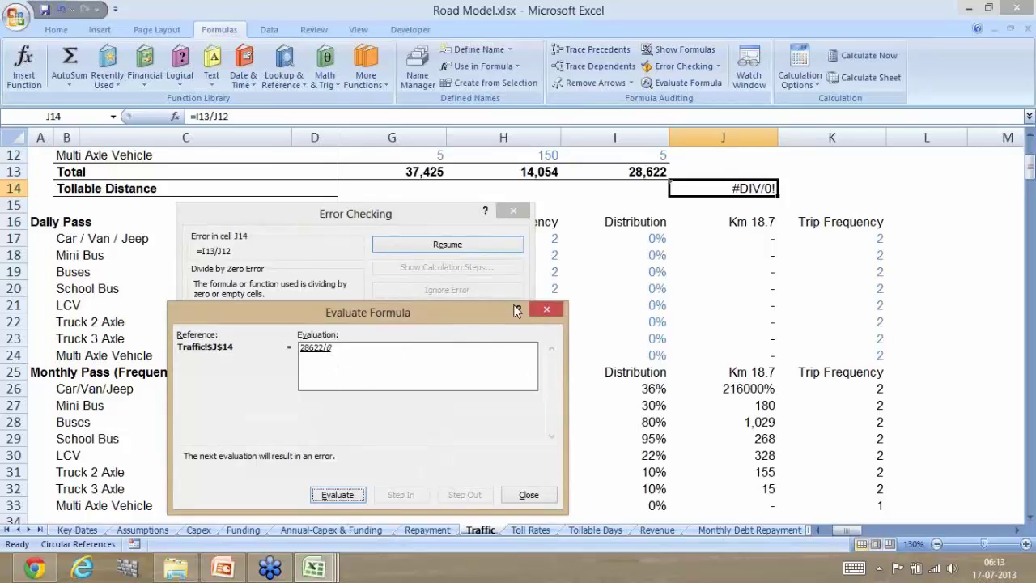
{"action": "left_click", "coordinate": [545, 309]}
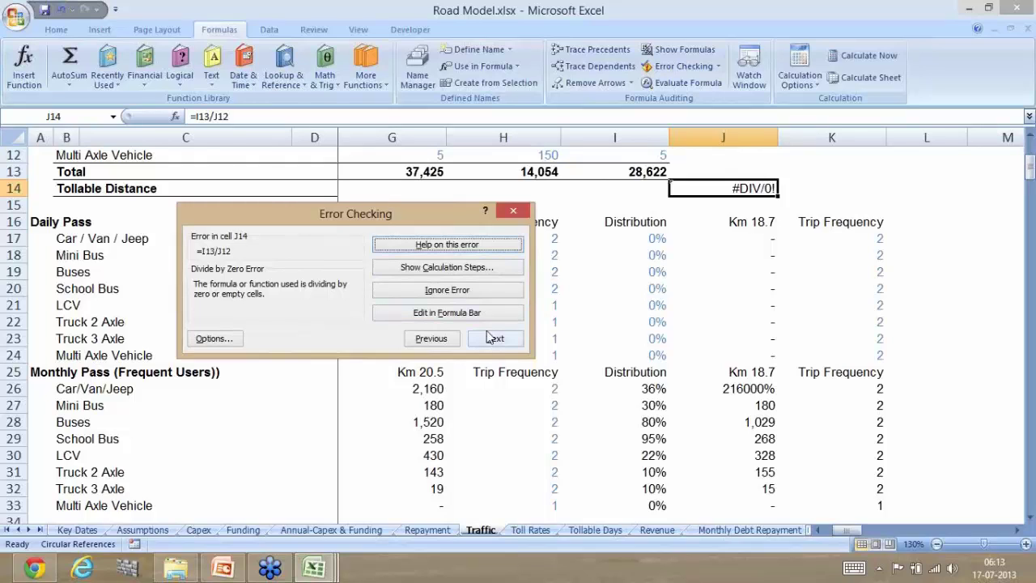
{"action": "left_click", "coordinate": [513, 211]}
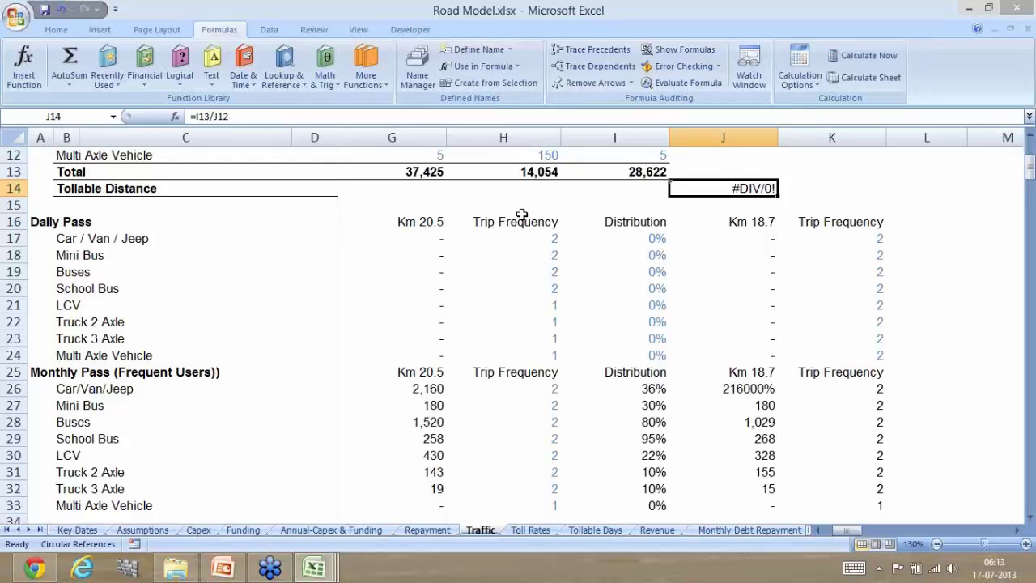
- Switch to Chrome and bring up the EduPristine Financial Modeling Master Class page at its module list
{"action": "left_click", "coordinate": [45, 573]}
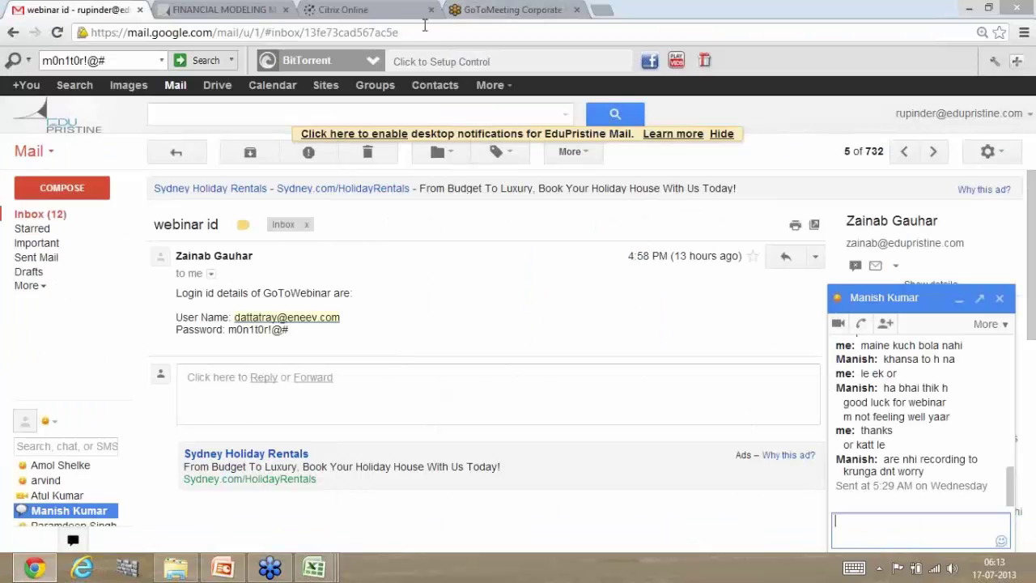
{"action": "left_click", "coordinate": [267, 11]}
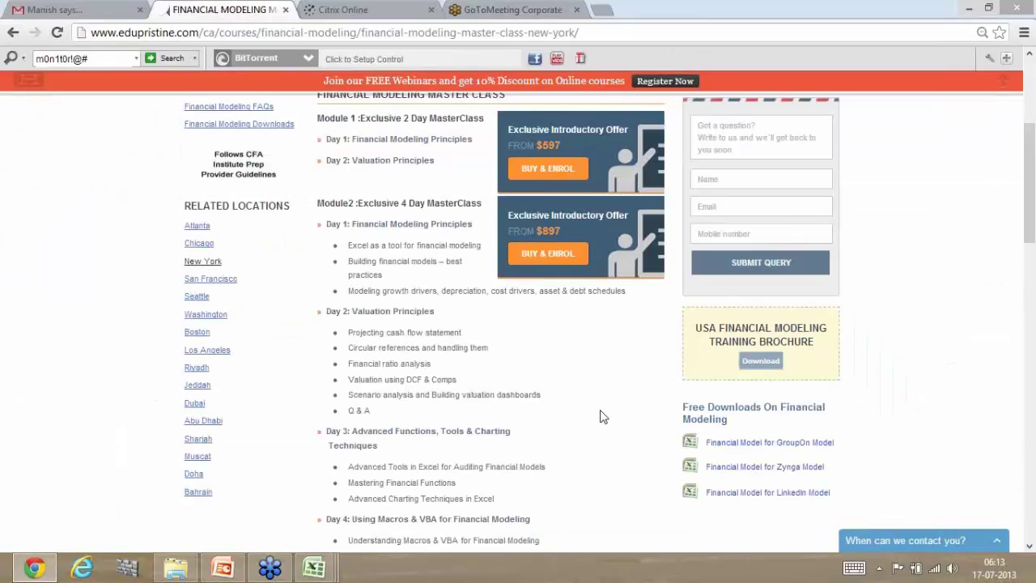
{"action": "scroll", "coordinate": [599, 415], "scroll_direction": "up", "scroll_amount": 1}
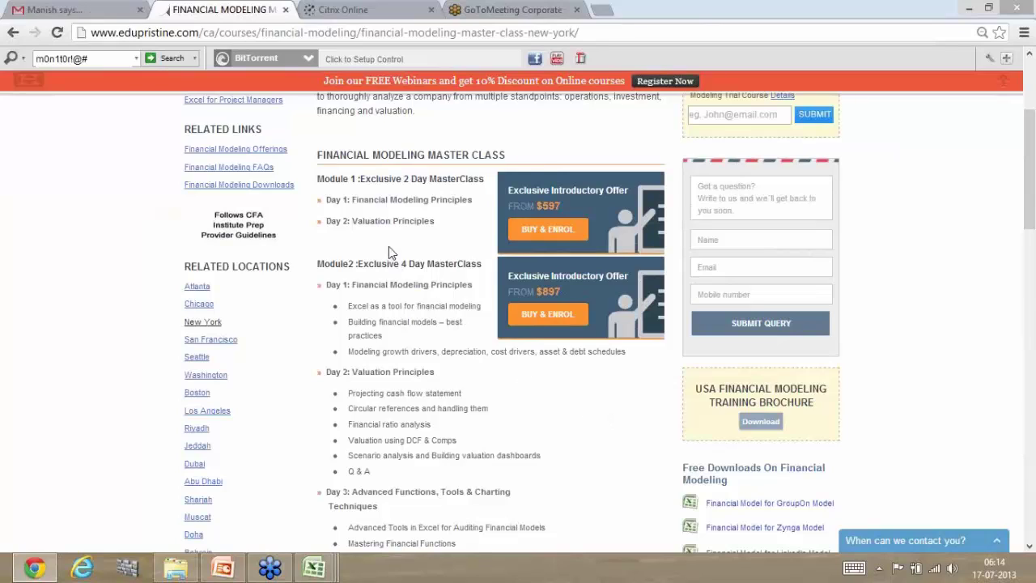
- Expand the Day 1 and Day 2 topics of Module 1 and examine the four-day outline of Module 2
{"action": "left_click", "coordinate": [368, 209]}
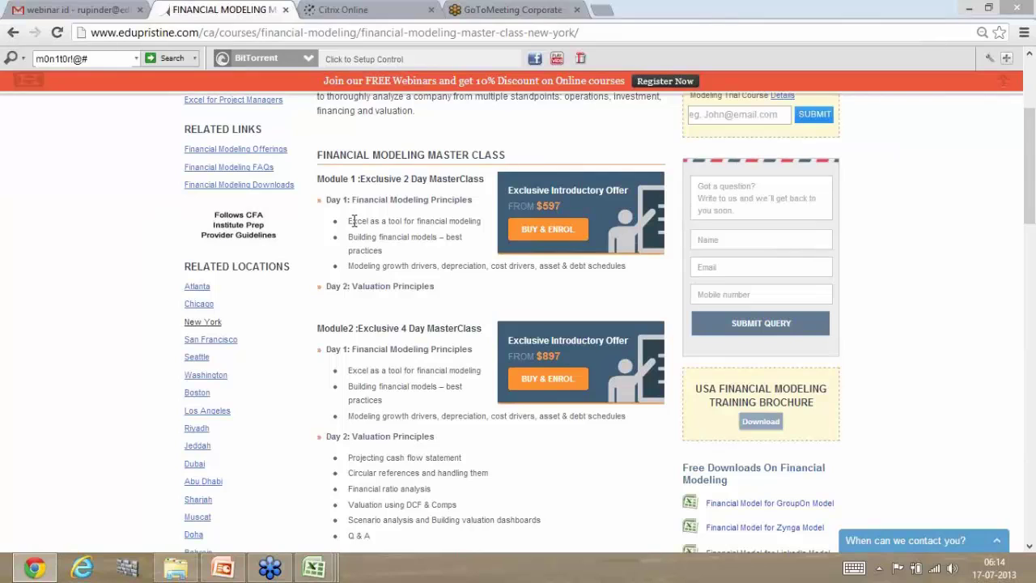
{"action": "left_click_drag", "start_coordinate": [353, 221], "coordinate": [413, 267]}
{"action": "left_click", "coordinate": [444, 220]}
{"action": "left_click", "coordinate": [407, 265]}
{"action": "left_click", "coordinate": [398, 288]}
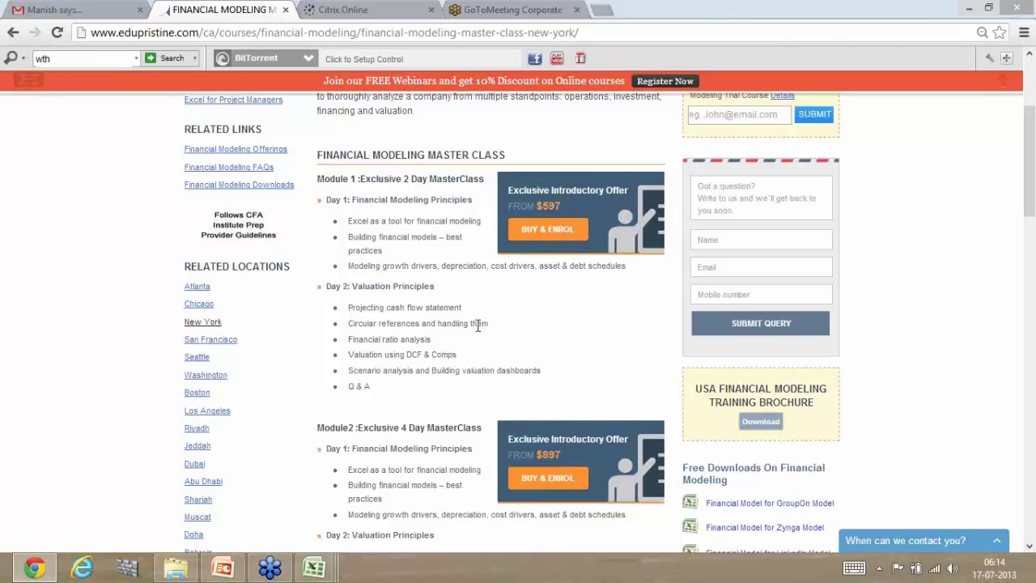
{"action": "scroll", "coordinate": [477, 326], "scroll_direction": "down", "scroll_amount": 3}
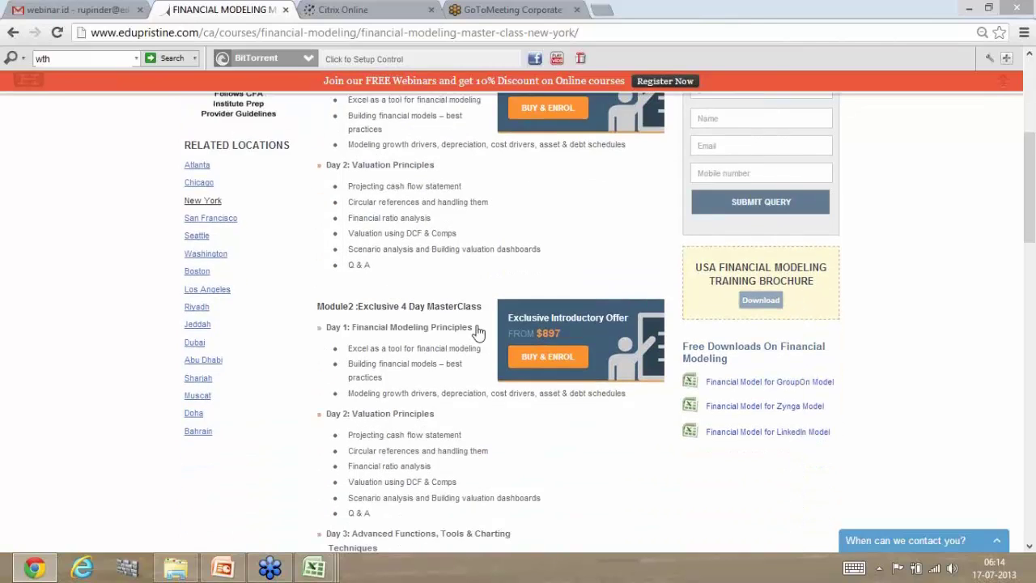
{"action": "scroll", "coordinate": [478, 330], "scroll_direction": "down", "scroll_amount": 2}
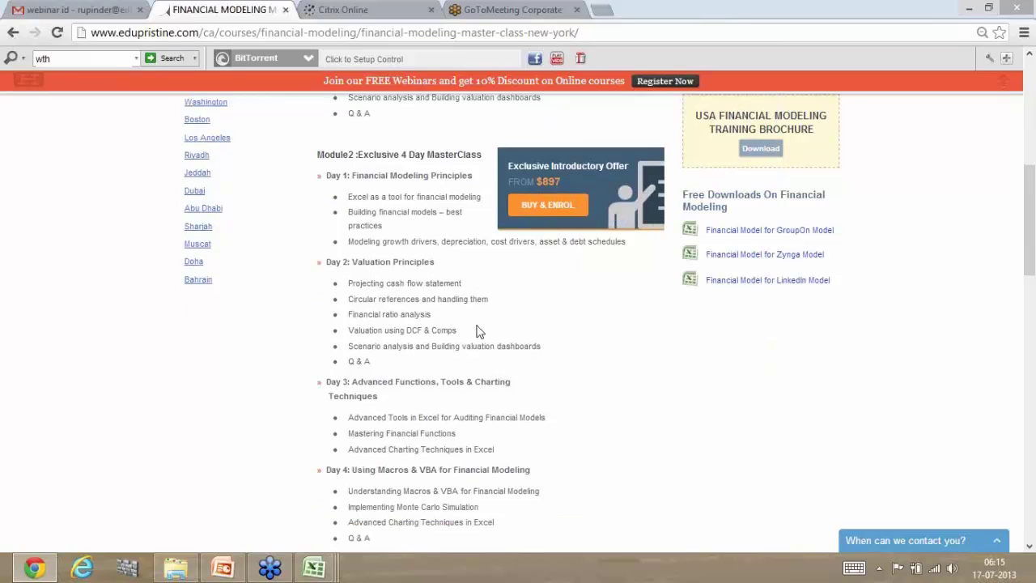
{"action": "scroll", "coordinate": [477, 330], "scroll_direction": "down", "scroll_amount": 1}
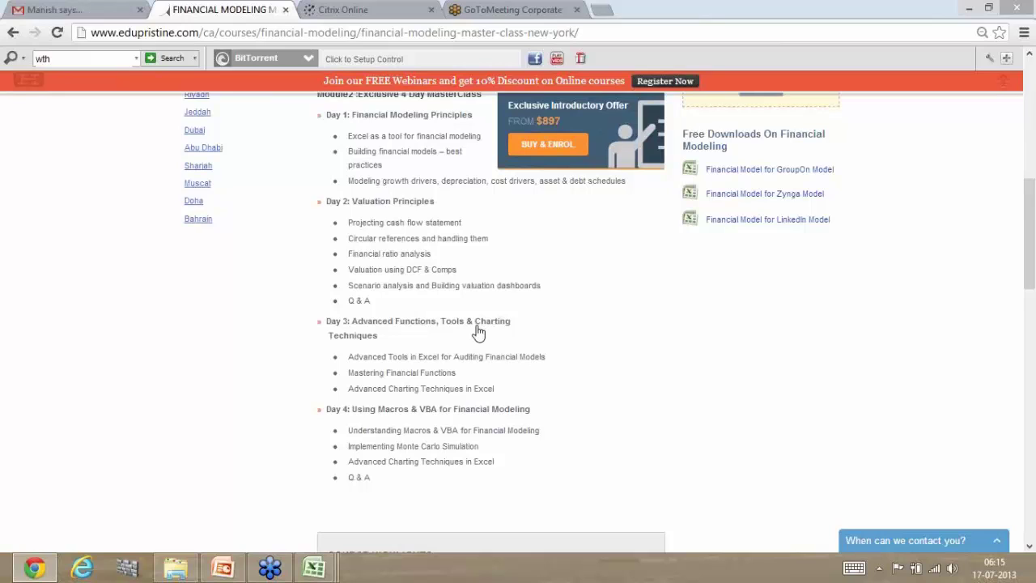
- Switch to Linkedin-Integrated-Model.xlsx in Excel and show the Ratio Analysis sheet
{"action": "mouse_move", "coordinate": [314, 568]}
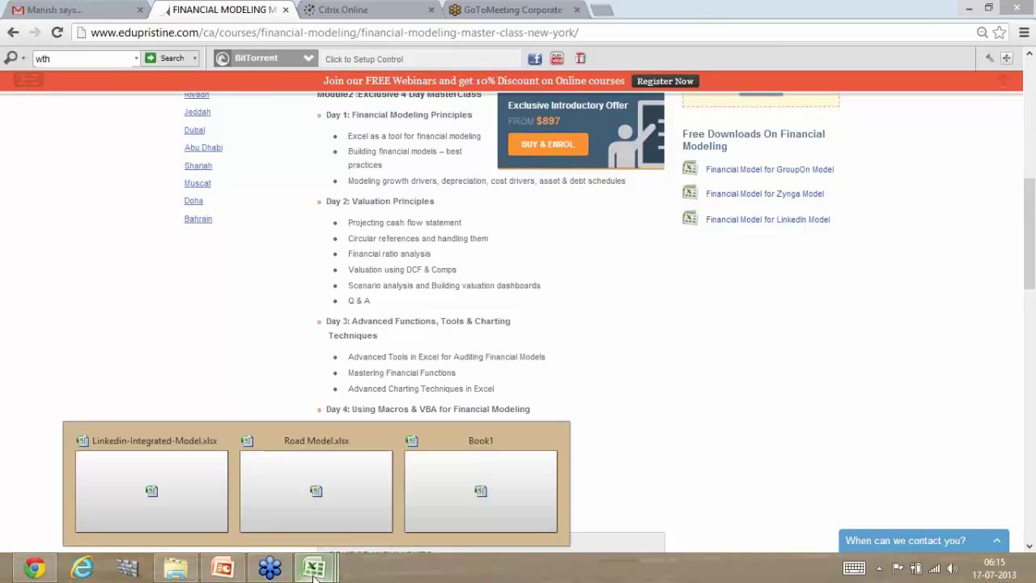
{"action": "left_click", "coordinate": [217, 500]}
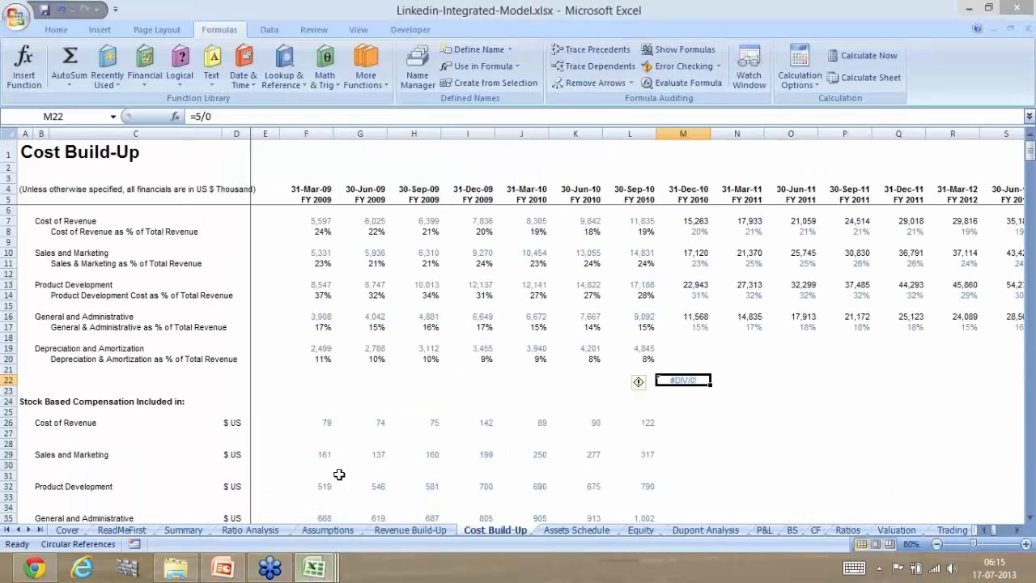
{"action": "left_click", "coordinate": [250, 531]}
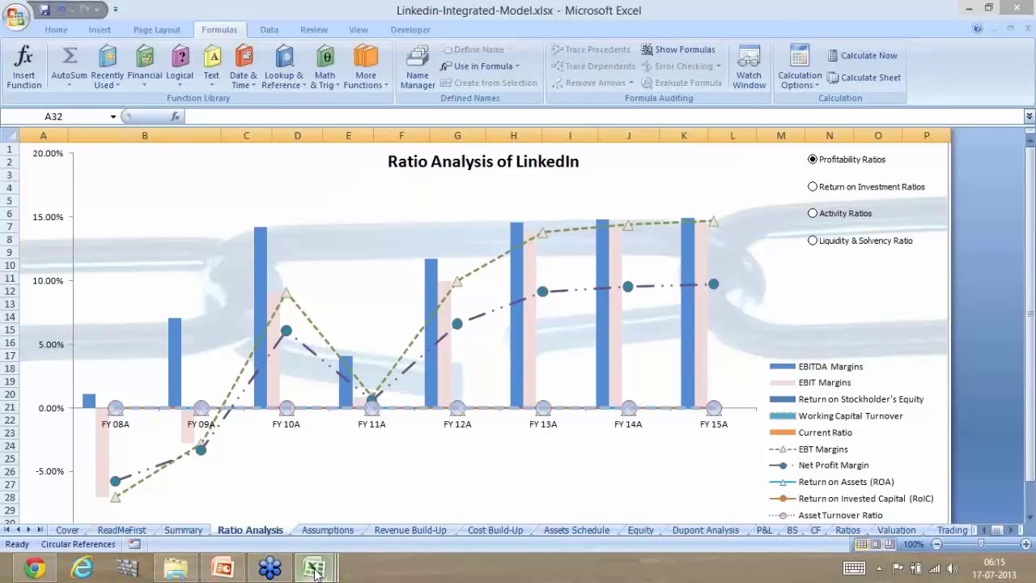
- Return to the course page in Chrome to review the Day 3 and Day 4 topics, and minimize the browser
{"action": "mouse_move", "coordinate": [310, 573]}
{"action": "mouse_move", "coordinate": [121, 575]}
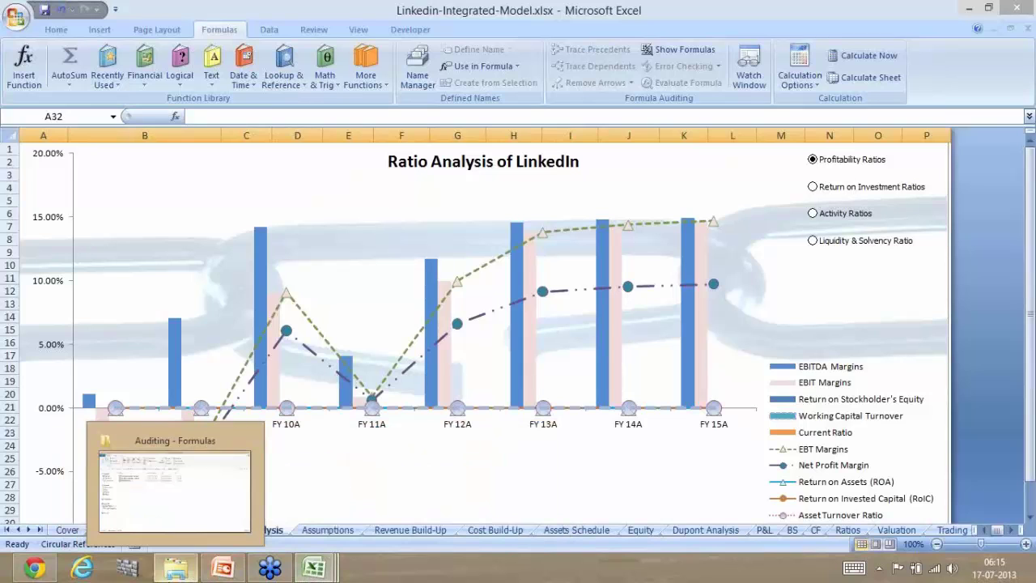
{"action": "left_click", "coordinate": [34, 568]}
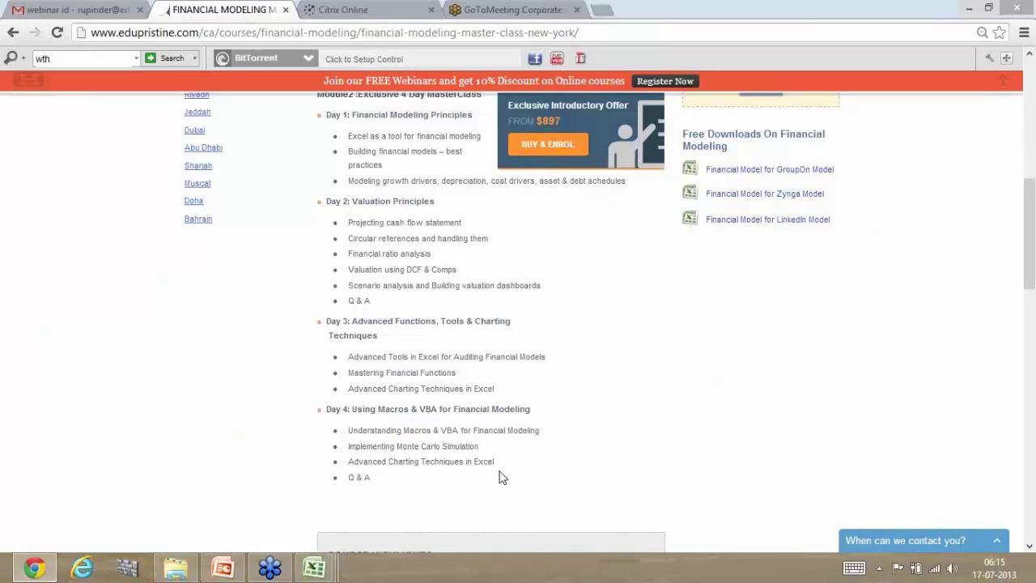
{"action": "left_click", "coordinate": [969, 8]}
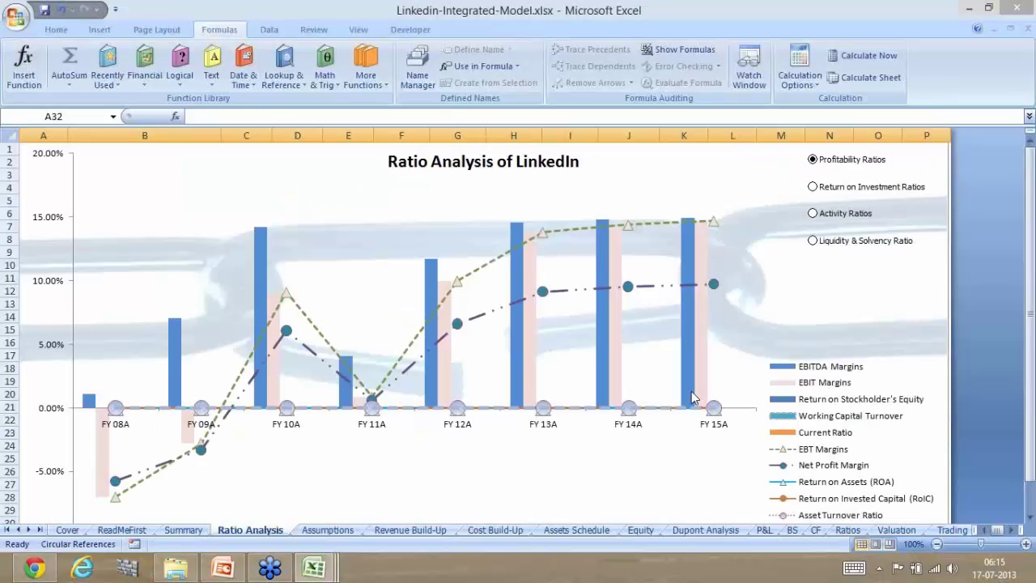